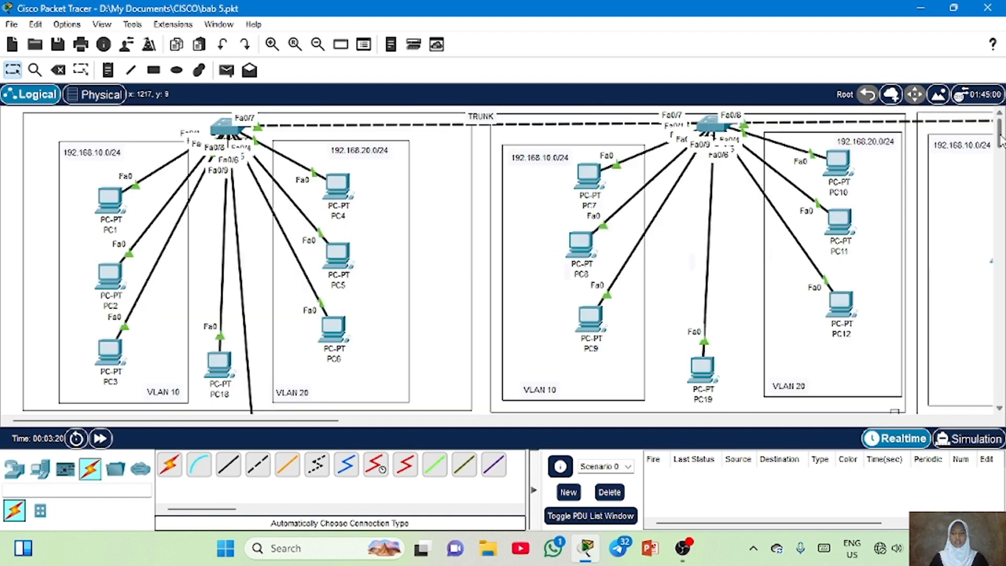
Reposition the 2811 router slightly up and left beneath the left switch
{"action": "scroll", "coordinate": [999, 149], "scroll_direction": "down", "scroll_amount": 3}
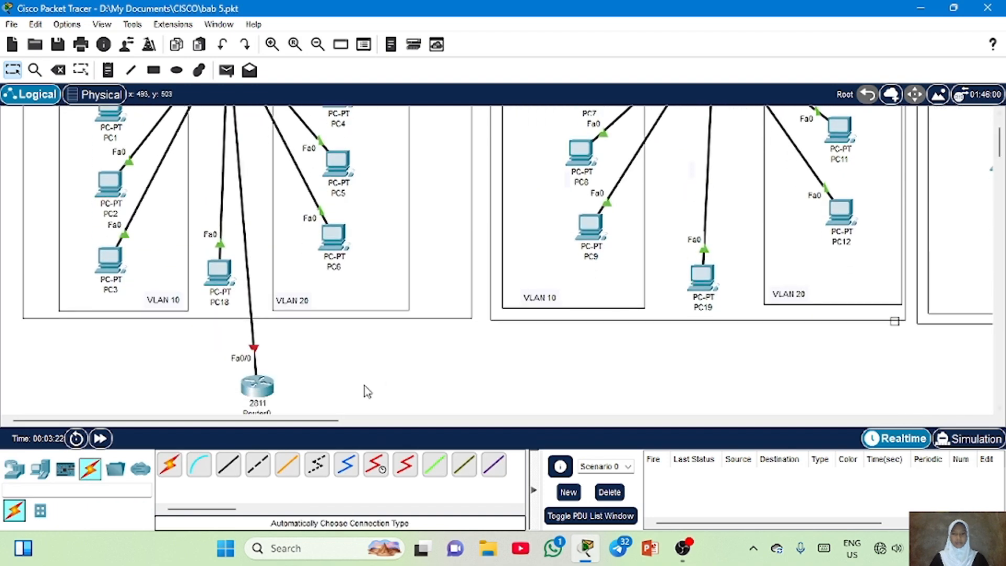
{"action": "left_click_drag", "start_coordinate": [255, 392], "coordinate": [234, 375]}
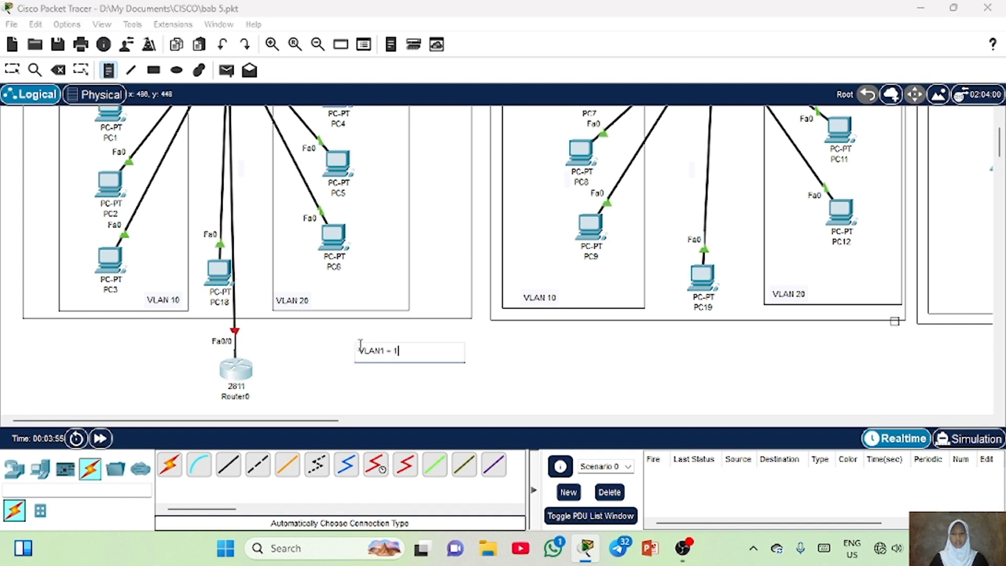
Add a note beside the router listing VLAN1 = 192.168.1.0/24, VLAN10= 192.168.10.-/24 and VLAN20= 192.168.20.0/24
{"action": "type", "text": "92.168.1.0/24"}
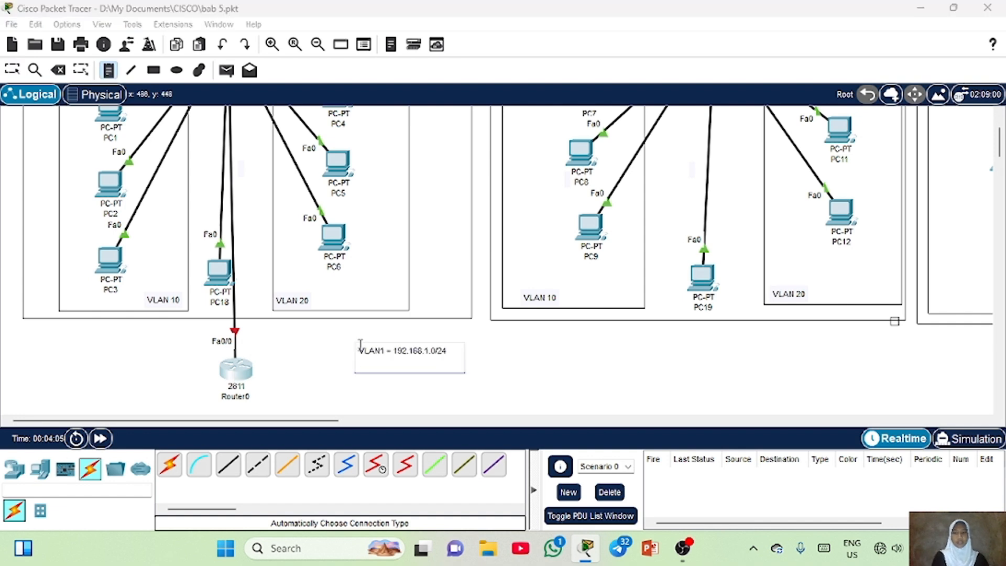
{"action": "key", "text": "Return"}
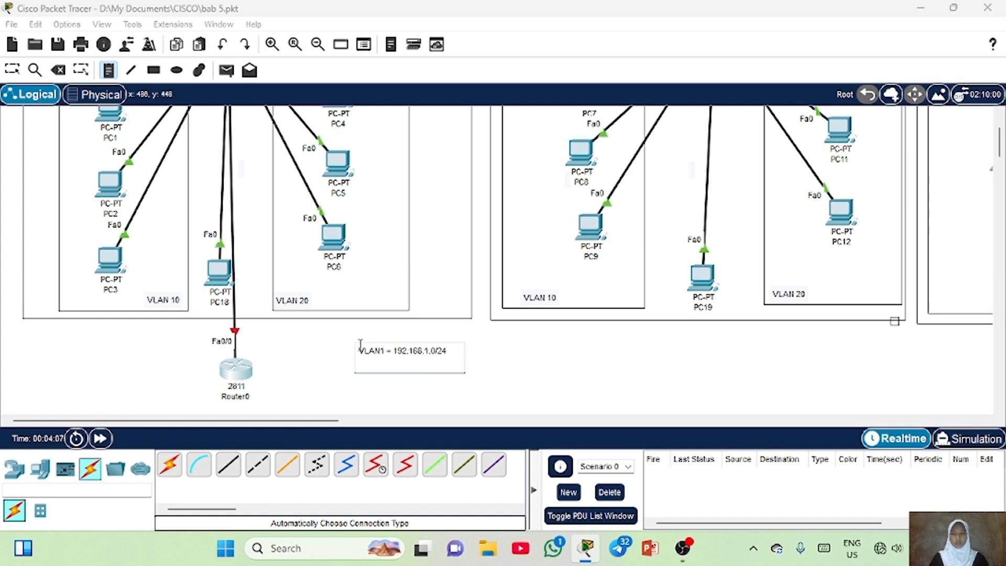
{"action": "type", "text": "VLAN10= 192.168.10."}
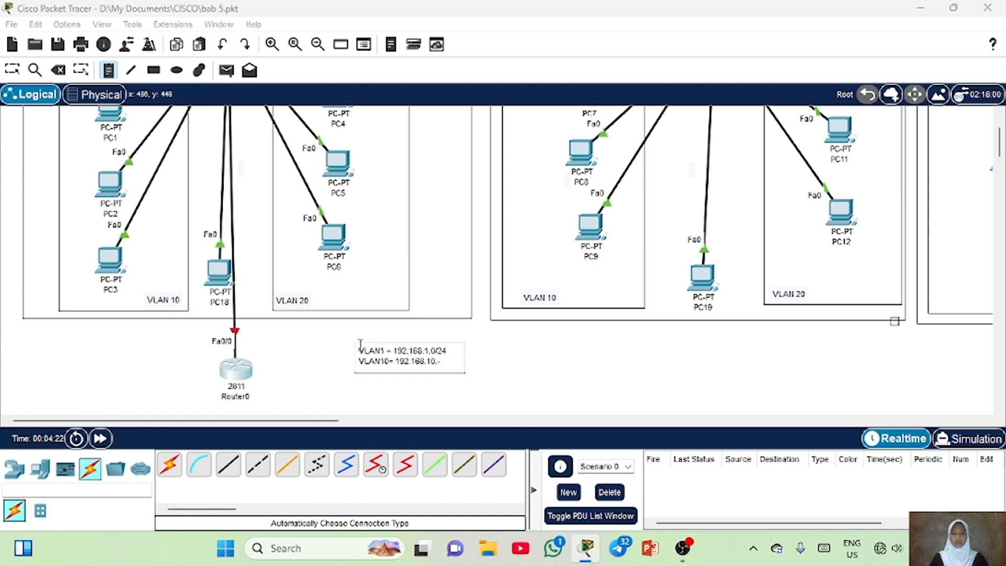
{"action": "type", "text": "-/24"}
{"action": "key", "text": "Return"}
{"action": "type", "text": "VLAN20= 192.168.20.0/24"}
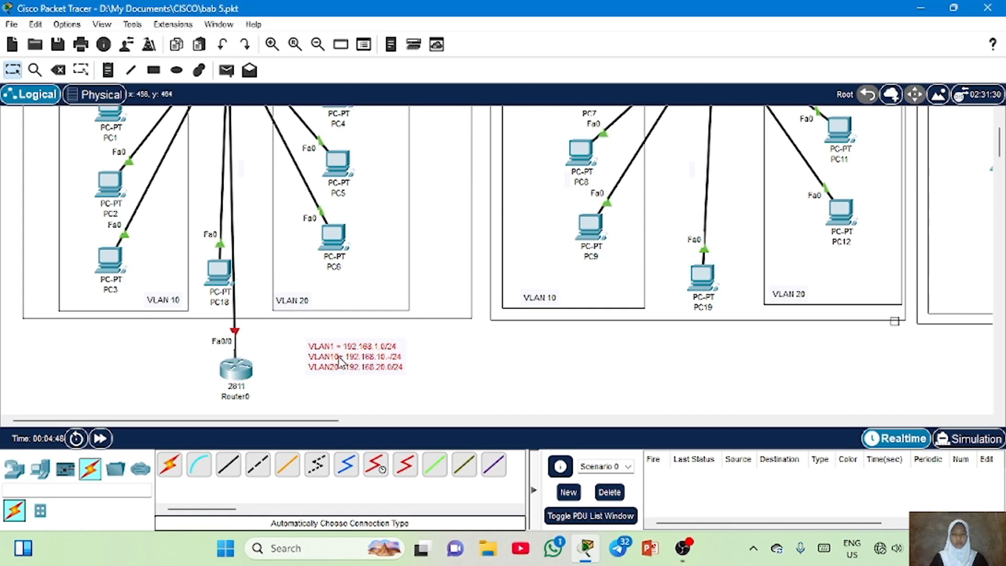
{"action": "left_click_drag", "start_coordinate": [339, 357], "coordinate": [341, 361]}
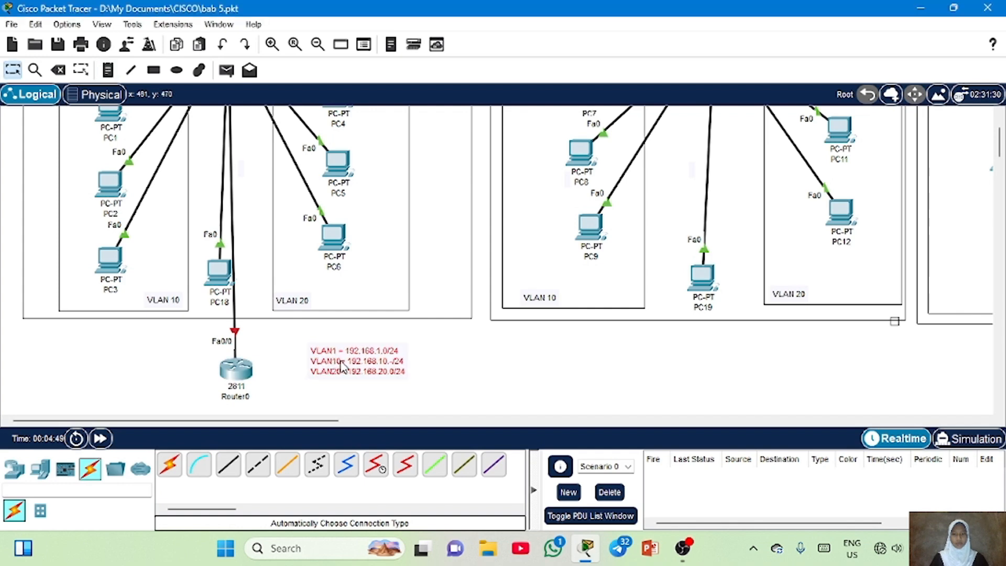
Open Router0's command line, skip the initial dialog, enter global configuration and select interface fa0/0
{"action": "left_click", "coordinate": [237, 370]}
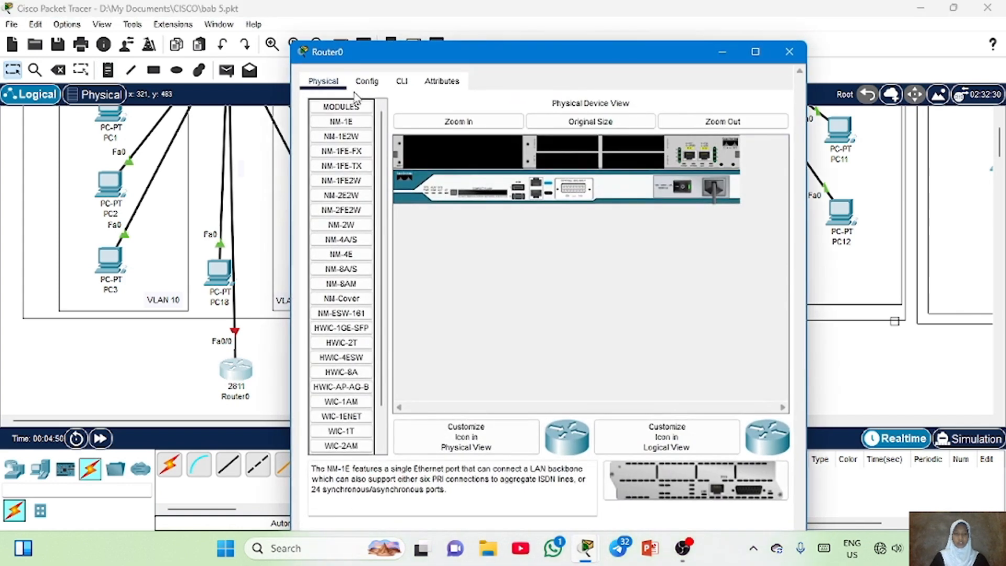
{"action": "left_click", "coordinate": [401, 48]}
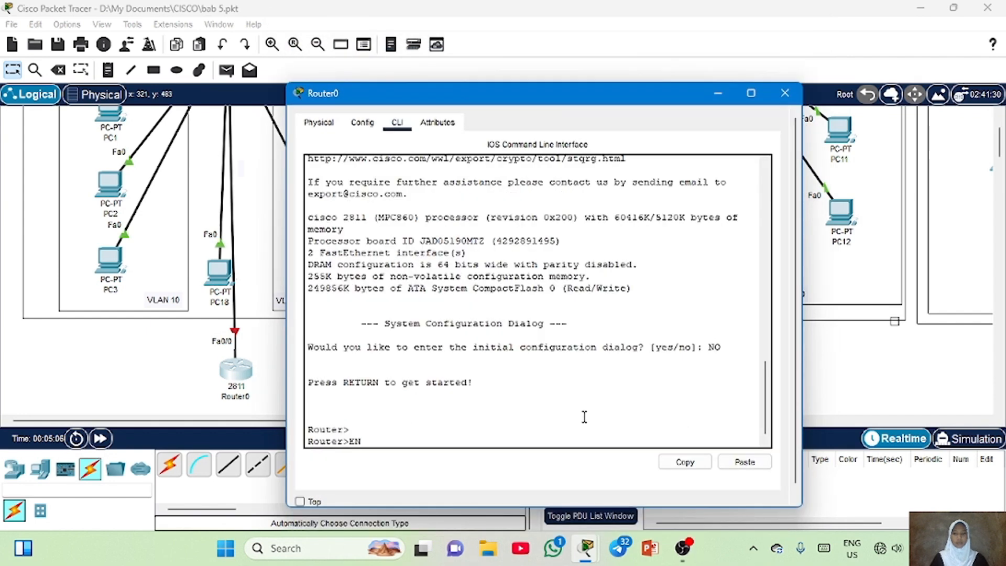
{"action": "key", "text": "Return"}
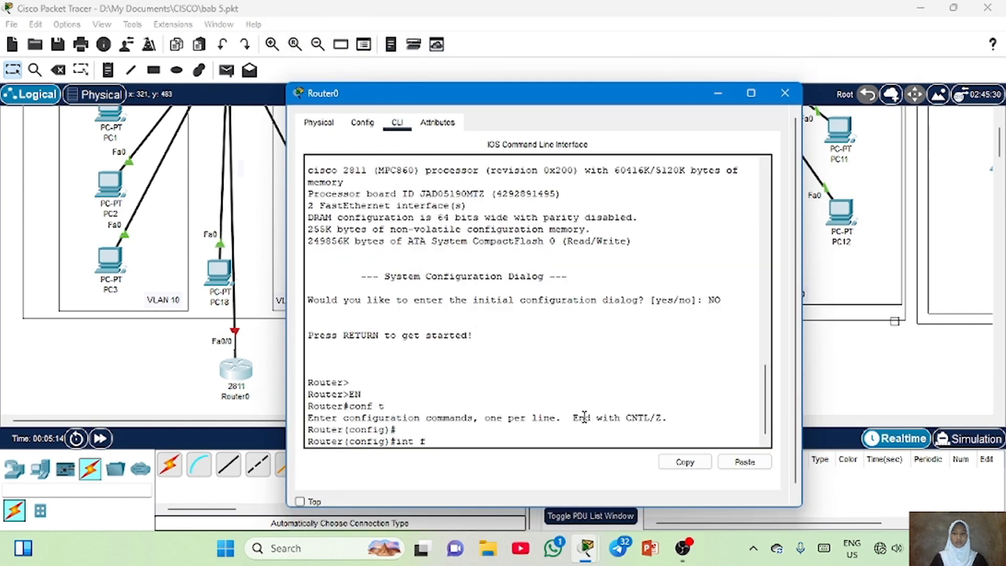
{"action": "type", "text": "a0"}
{"action": "type", "text": "./0"}
{"action": "key", "text": "Return"}
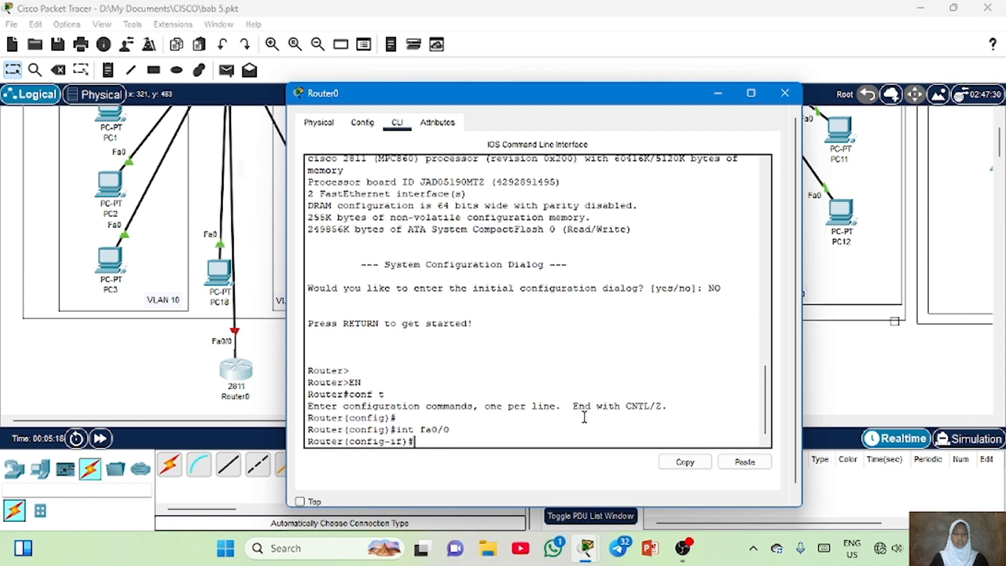
Enable interface fa0/0 with the no shutdown command
{"action": "left_click_drag", "start_coordinate": [579, 98], "coordinate": [594, 91]}
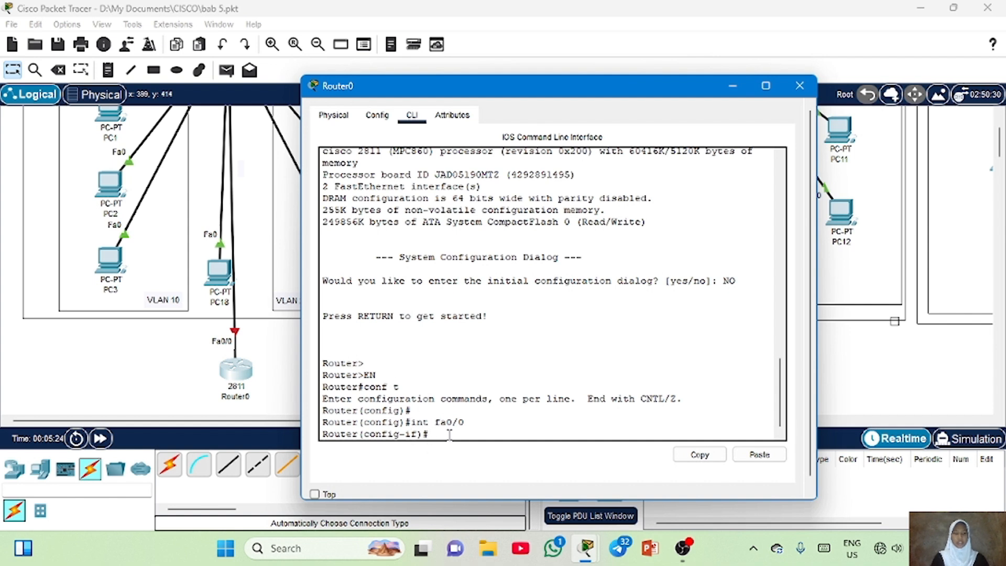
{"action": "type", "text": "no shut"}
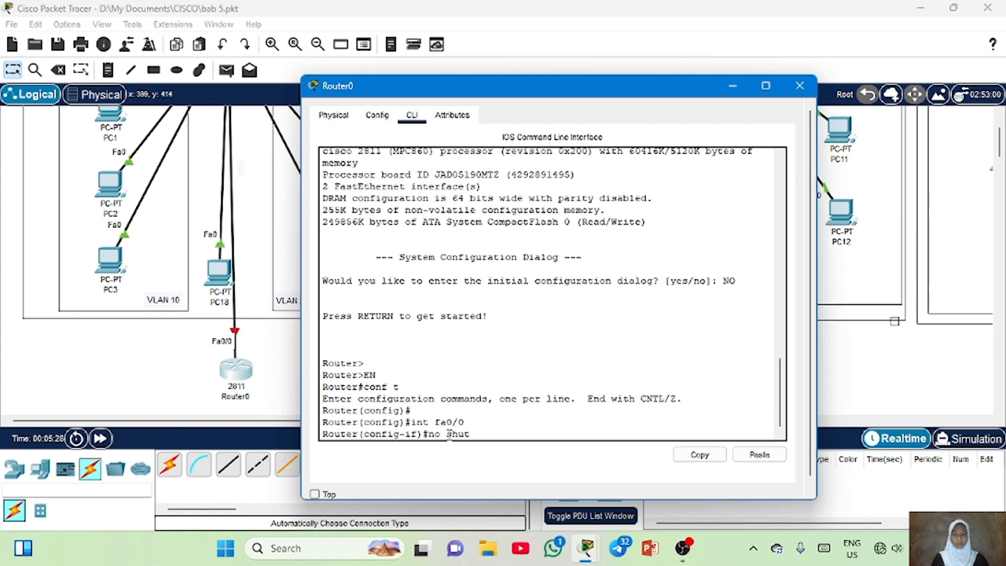
{"action": "type", "text": "down"}
{"action": "key", "text": "Return"}
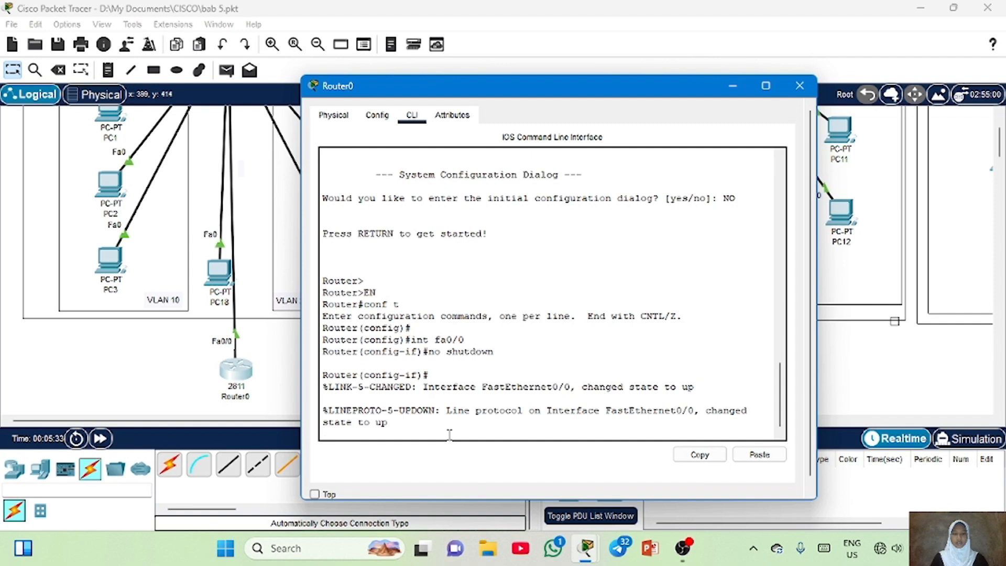
{"action": "key", "text": "Return"}
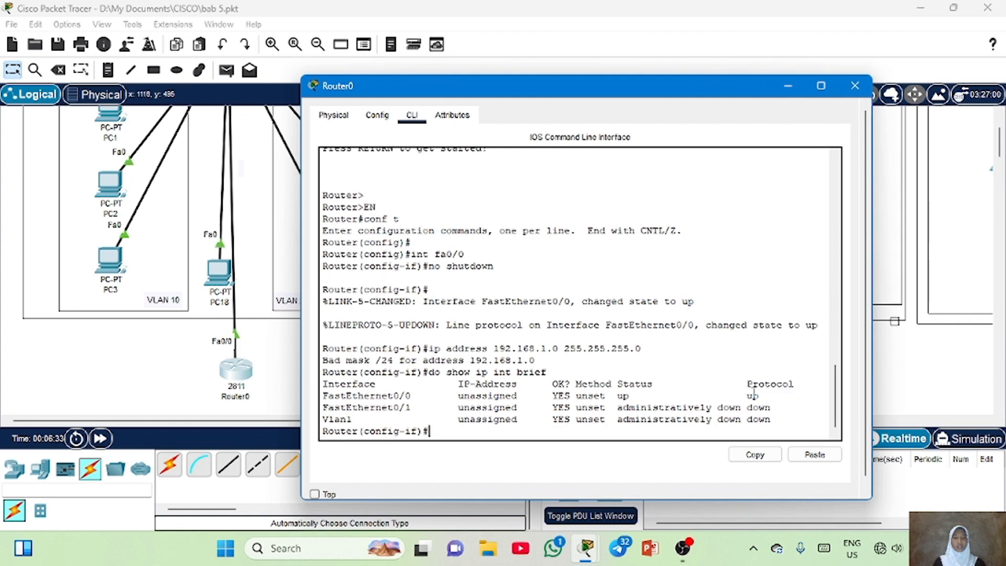
Assign IP address 192.168.1.1 with mask 255.255.255.0 to fa0/0
{"action": "type", "text": "ip address 192.16"}
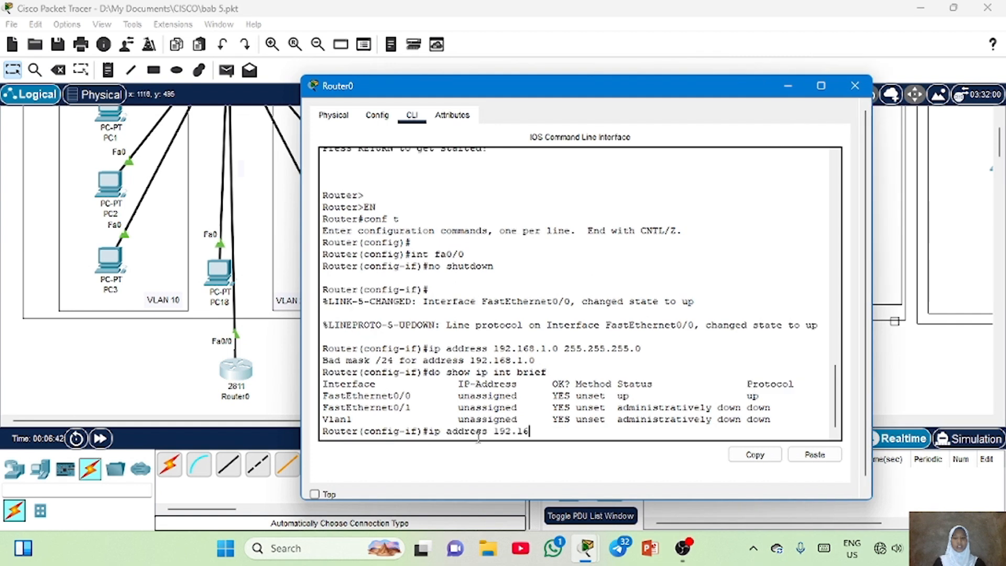
{"action": "type", "text": "8.1.1 255.255.255.0"}
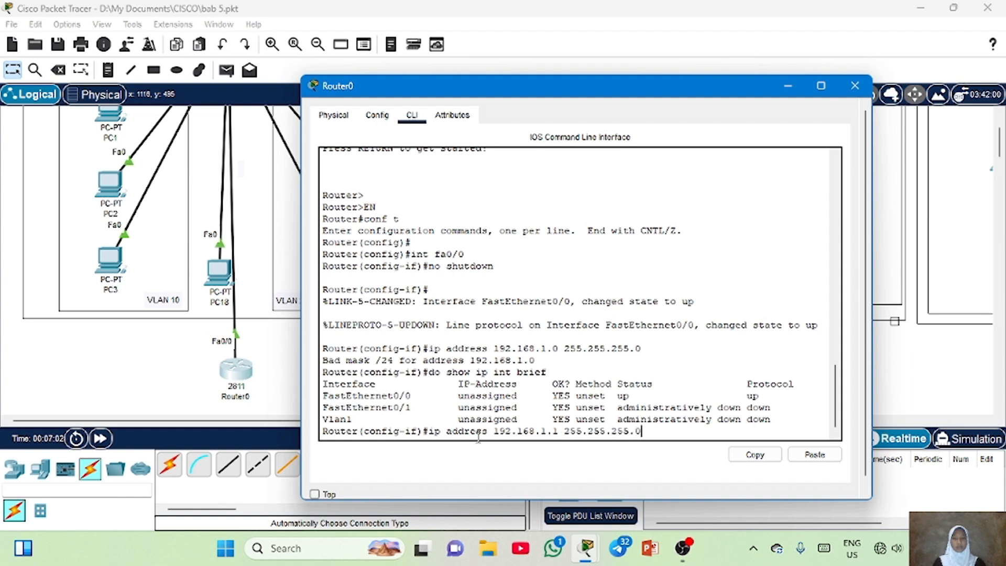
{"action": "key", "text": "Return"}
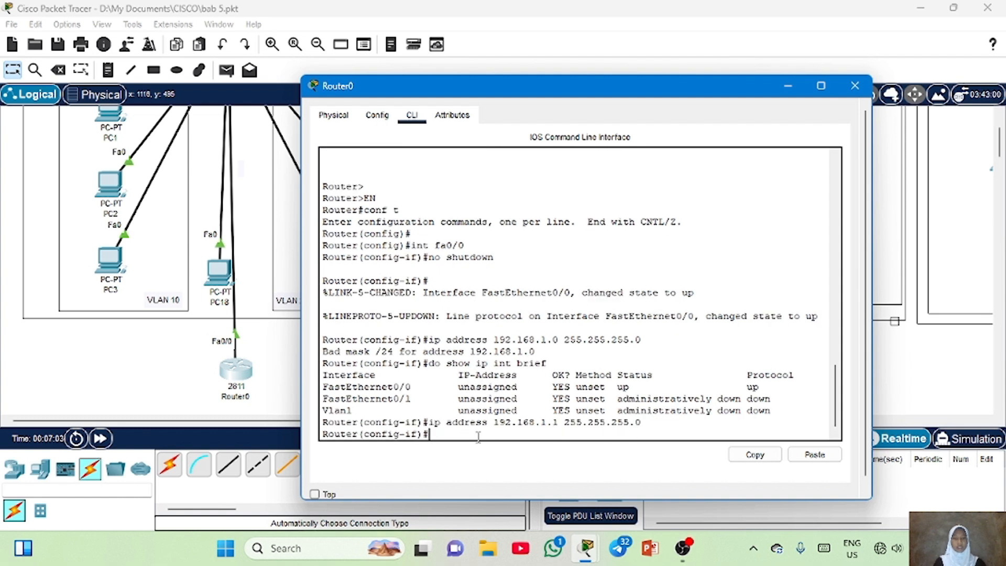
Display the brief IP interface summary to check fa0/0's address
{"action": "key", "text": "Up"}
{"action": "key", "text": "Up"}
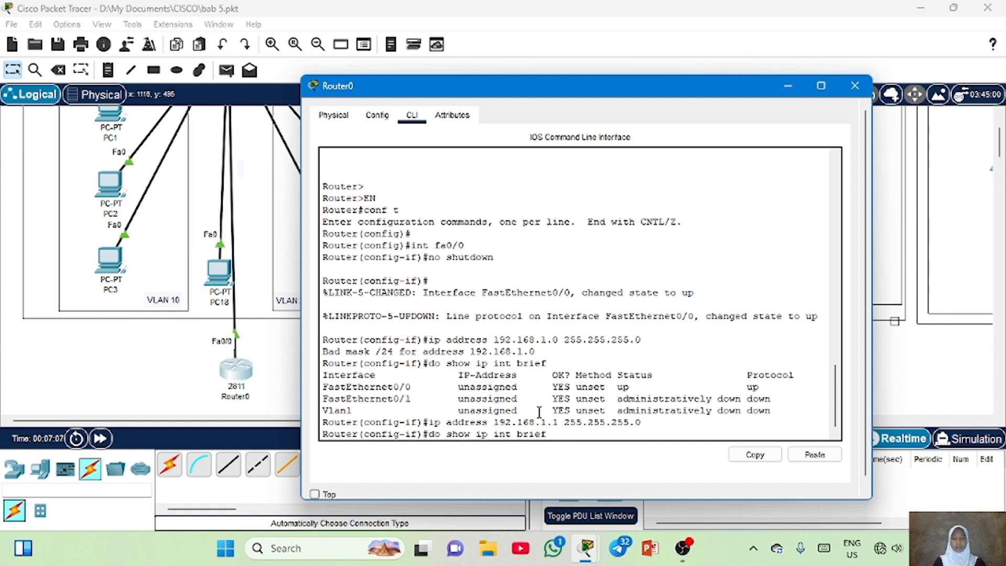
{"action": "key", "text": "Return"}
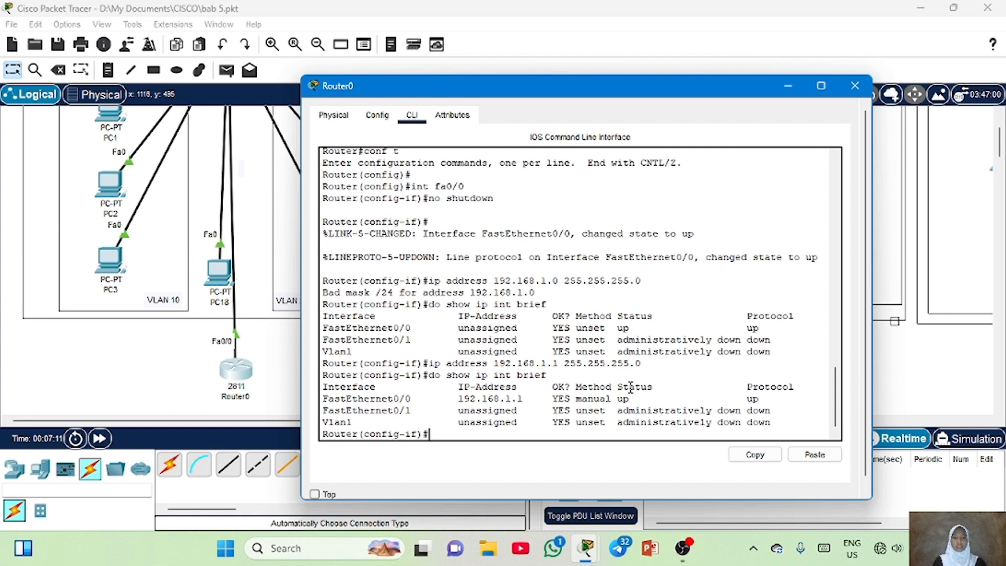
{"action": "left_click_drag", "start_coordinate": [457, 398], "coordinate": [652, 391]}
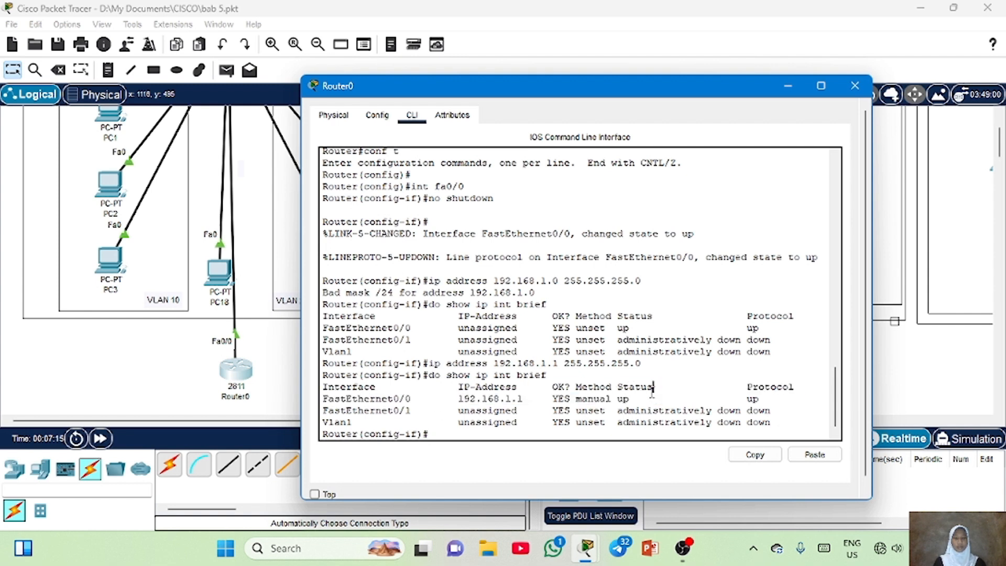
{"action": "key", "text": "Return"}
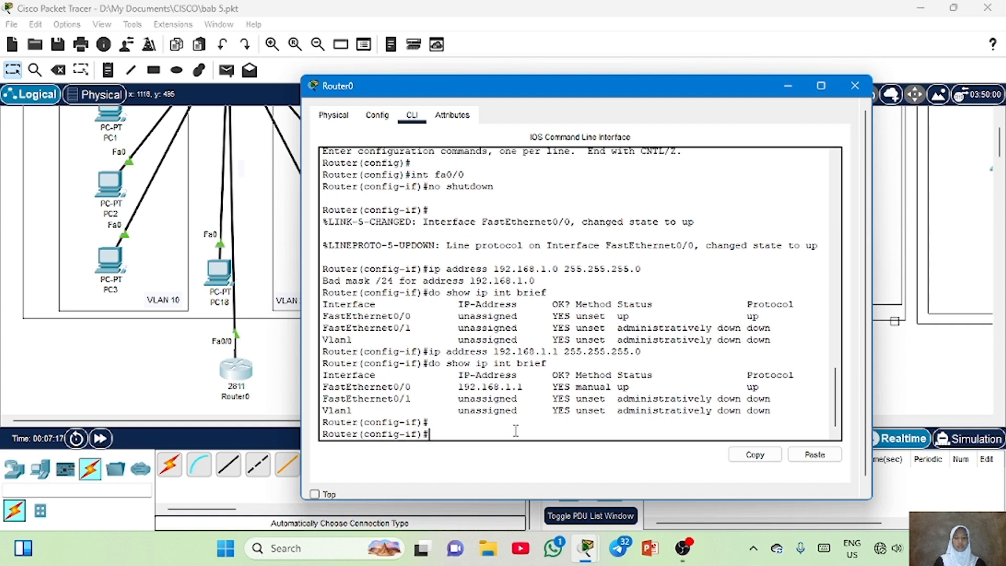
Exit the interface and create subinterface fa0/0.10
{"action": "type", "text": "exit"}
{"action": "key", "text": "Return"}
{"action": "type", "text": "int fa0/0"}
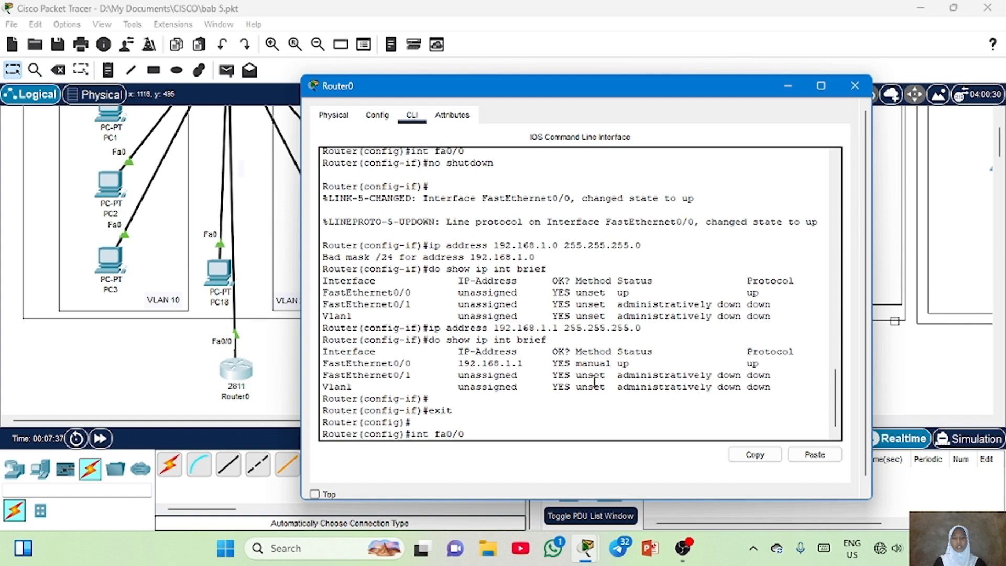
{"action": "type", "text": ".10"}
{"action": "key", "text": "Return"}
{"action": "key", "text": "Return"}
{"action": "key", "text": "Return"}
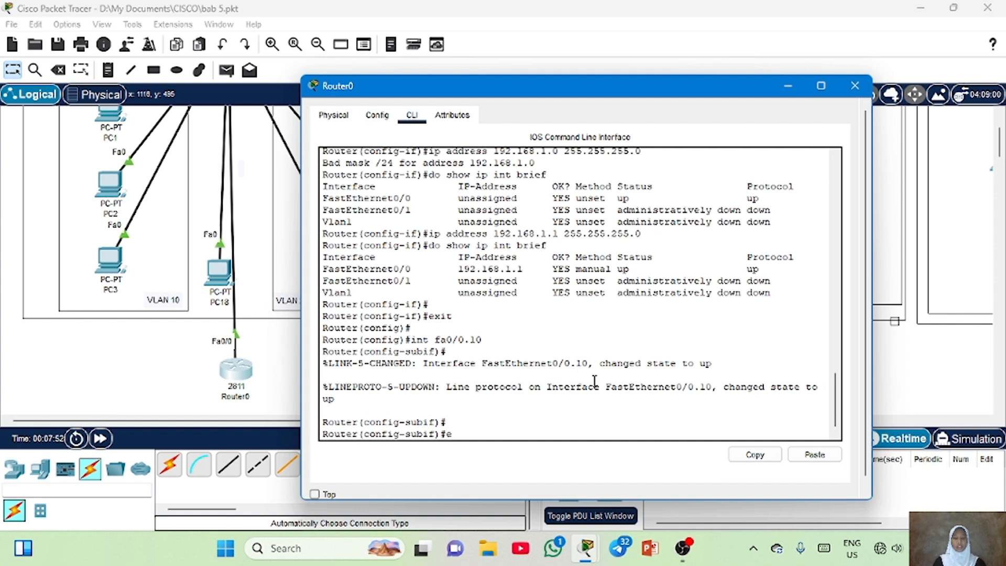
Set the subinterface's encapsulation to dot1Q for VLAN 10
{"action": "type", "text": "a"}
{"action": "key", "text": "Tab"}
{"action": "type", "text": "do"}
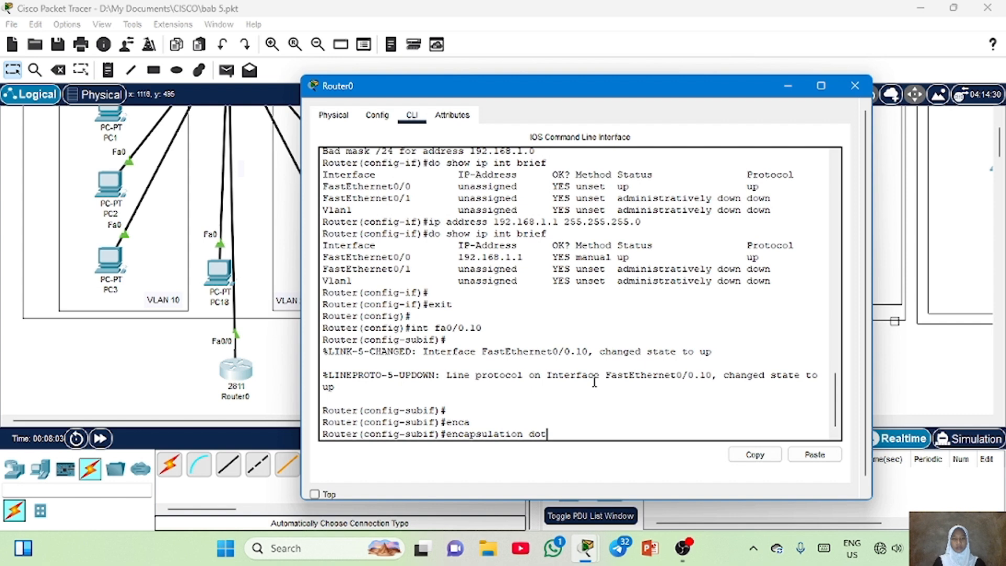
{"action": "type", "text": "t1"}
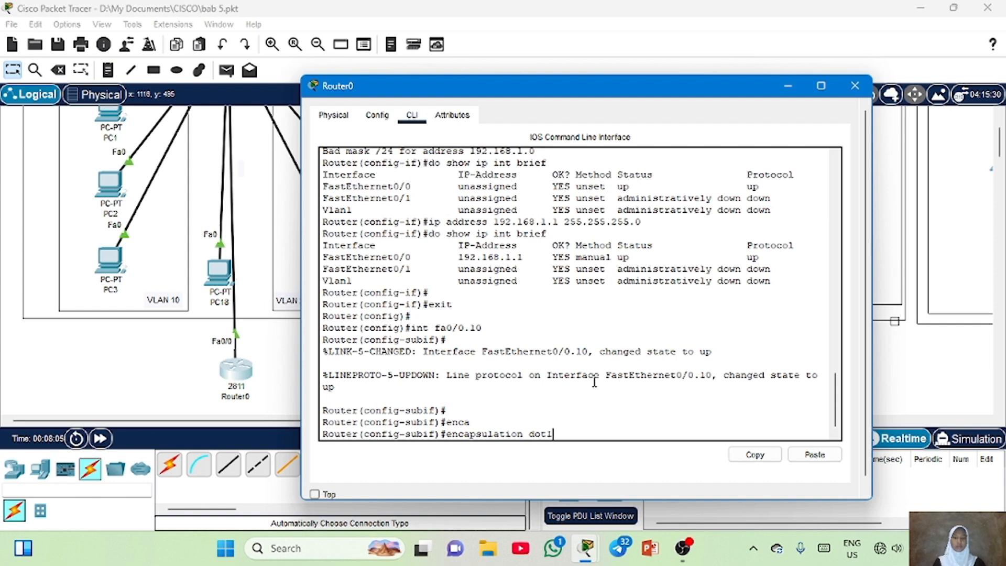
{"action": "type", "text": "Q 10"}
{"action": "key", "text": "Return"}
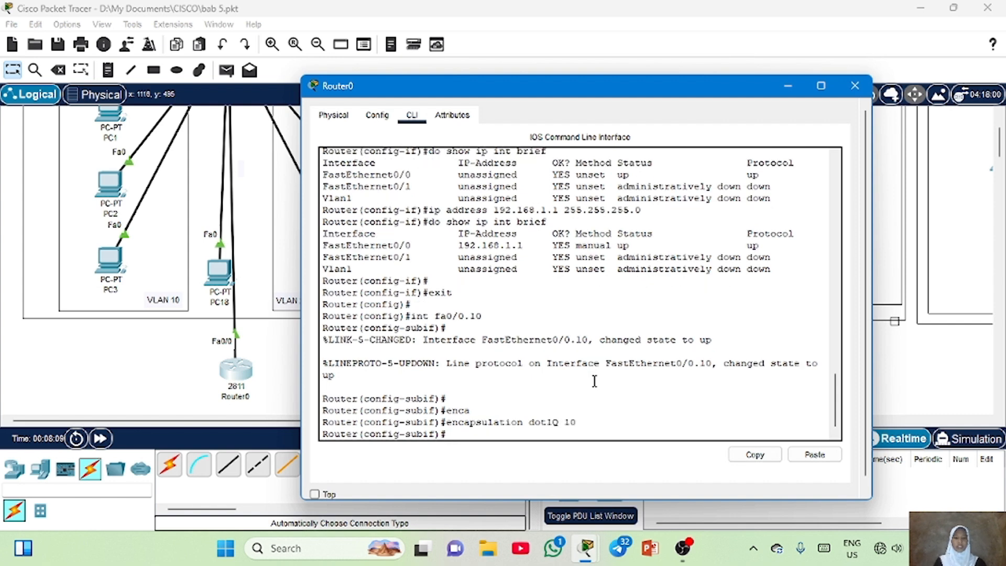
Assign IP address 192.168.10.1 with mask 255.255.255.0 to subinterface fa0/0.10
{"action": "type", "text": "ip address 192.168.10."}
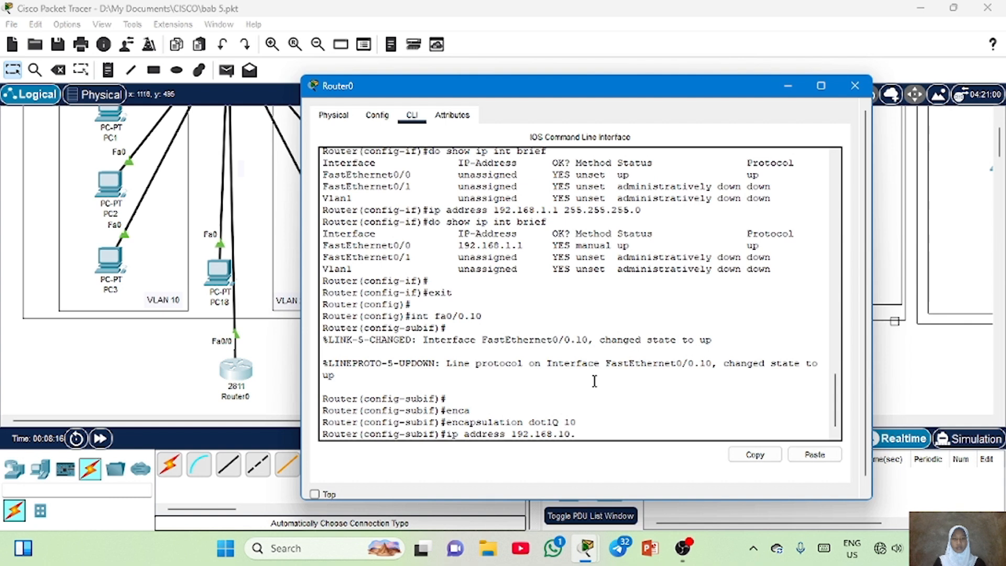
{"action": "type", "text": "1 255.255.255"}
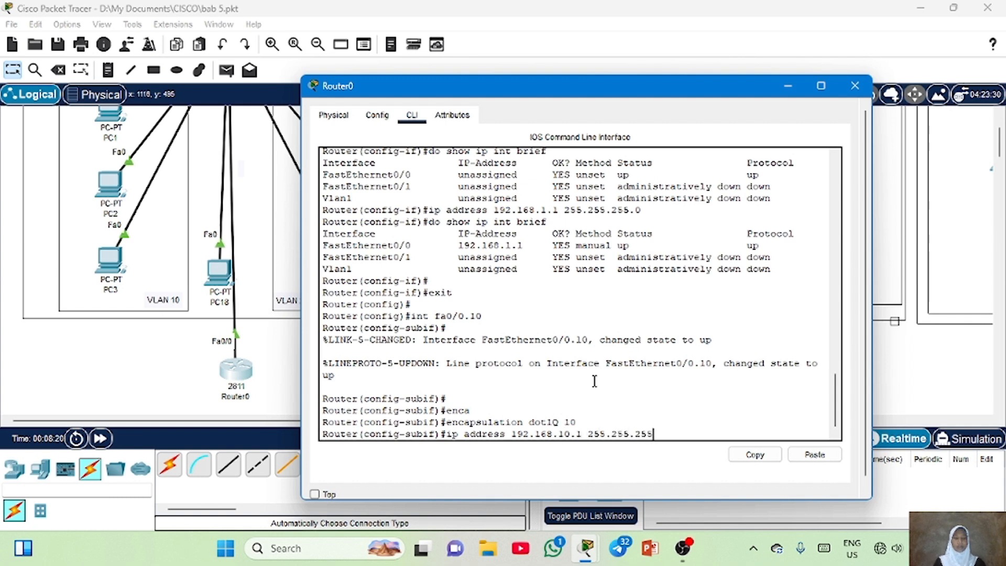
{"action": "type", "text": ".0"}
{"action": "key", "text": "Return"}
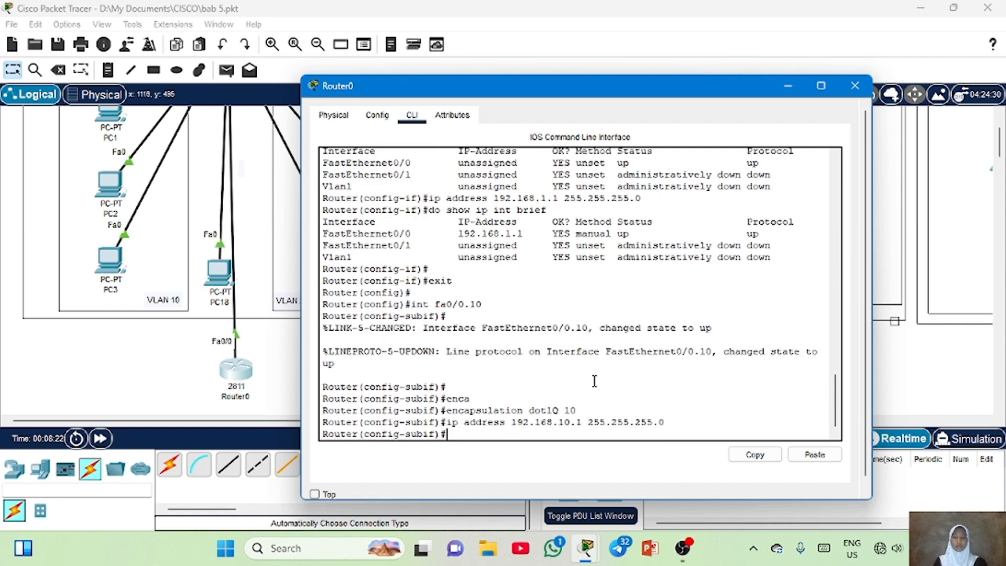
Rerun the brief IP interface summary to check the new subinterface
{"action": "key", "text": "Up"}
{"action": "key", "text": "Up"}
{"action": "key", "text": "Up"}
{"action": "key", "text": "Up"}
{"action": "key", "text": "Up"}
{"action": "key", "text": "Up"}
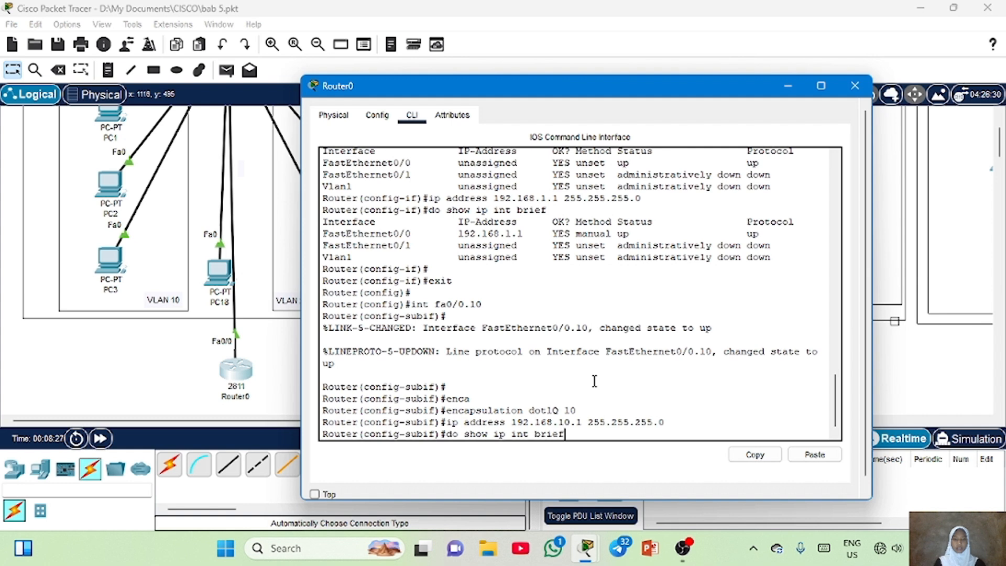
{"action": "key", "text": "Return"}
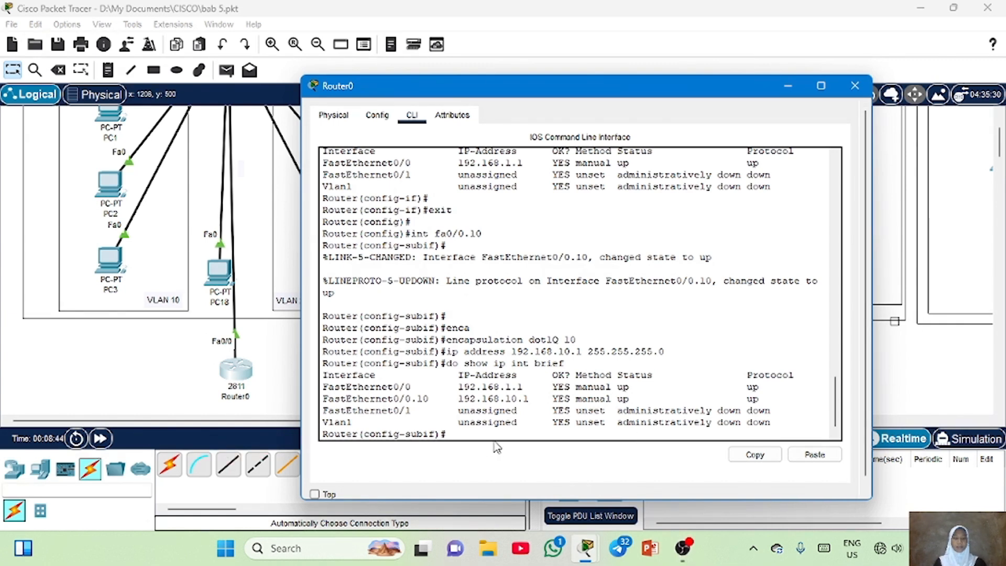
Exit the current subinterface and create subinterface fa0/0.20 on Router0
{"action": "type", "text": "e"}
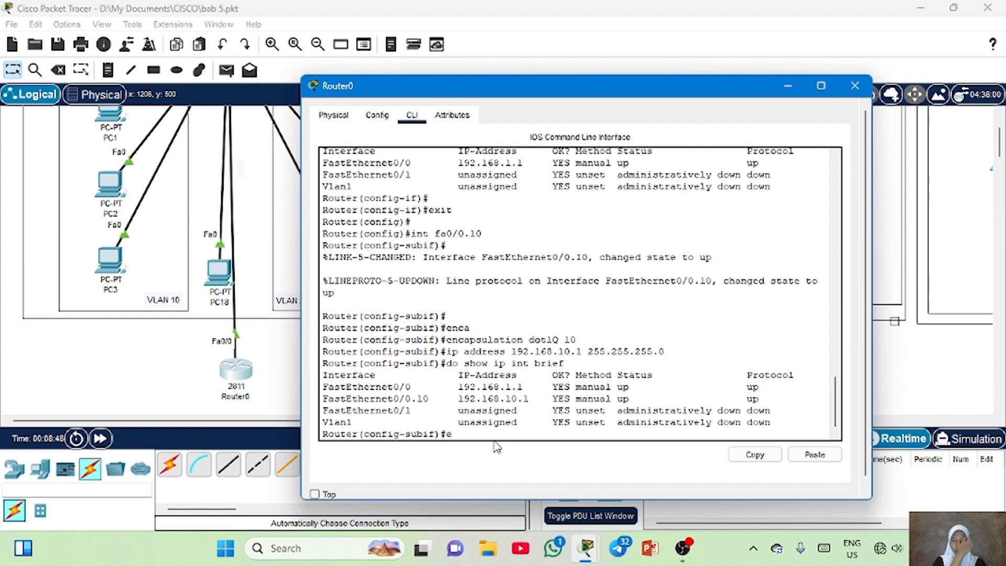
{"action": "type", "text": "xit"}
{"action": "key", "text": "Return"}
{"action": "key", "text": "Up"}
{"action": "key", "text": "Up"}
{"action": "key", "text": "Up"}
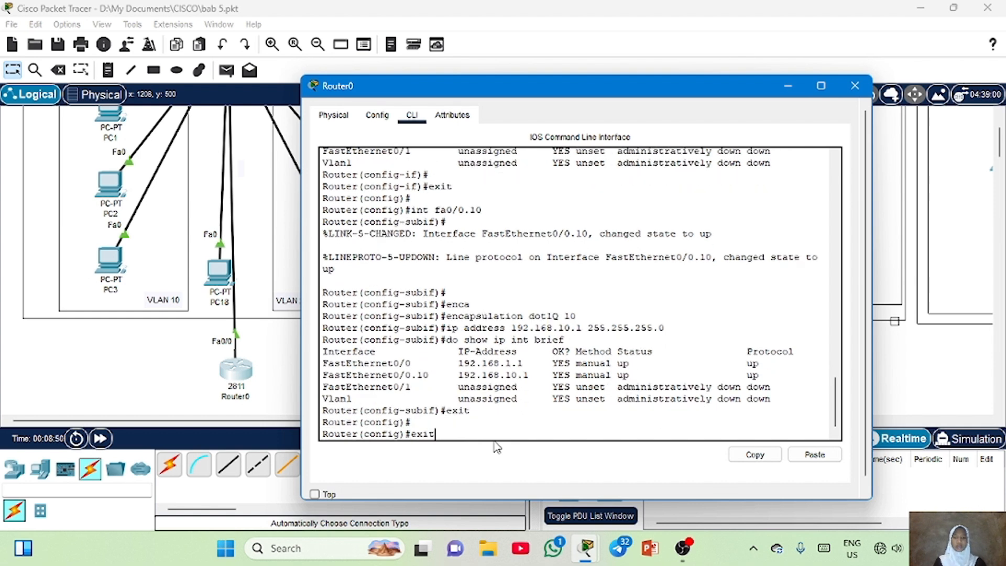
{"action": "key", "text": "Up"}
{"action": "key", "text": "Up"}
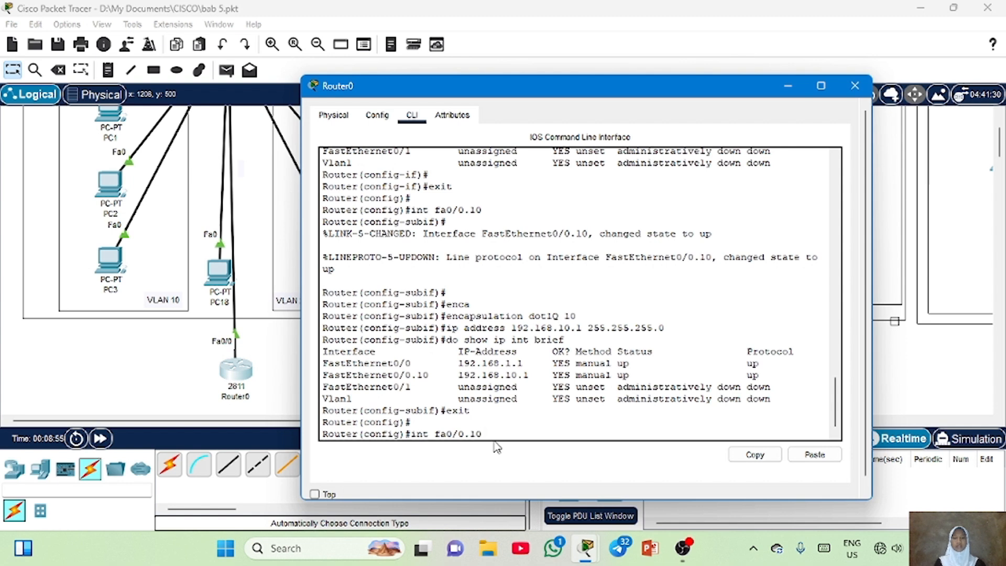
{"action": "key", "text": "BackSpace"}
{"action": "key", "text": "BackSpace"}
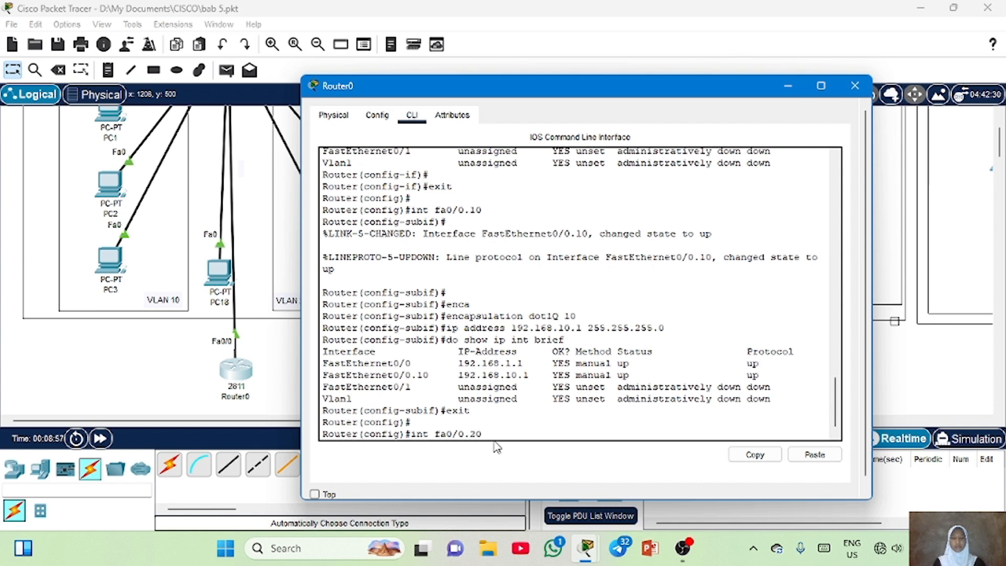
{"action": "key", "text": "Return"}
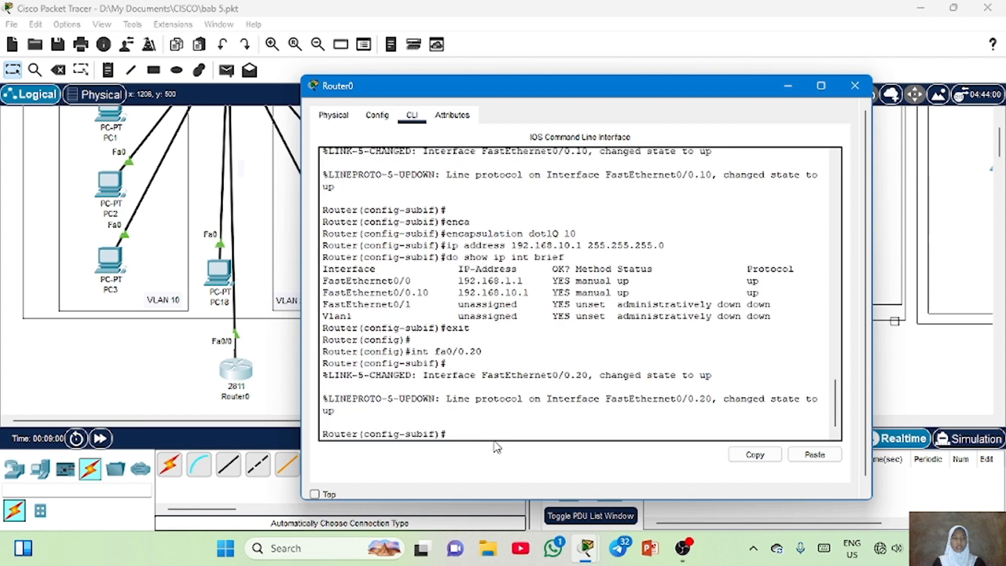
Set the subinterface's encapsulation to dot1Q for VLAN 20
{"action": "type", "text": "enc"}
{"action": "key", "text": "Tab"}
{"action": "type", "text": "dot1"}
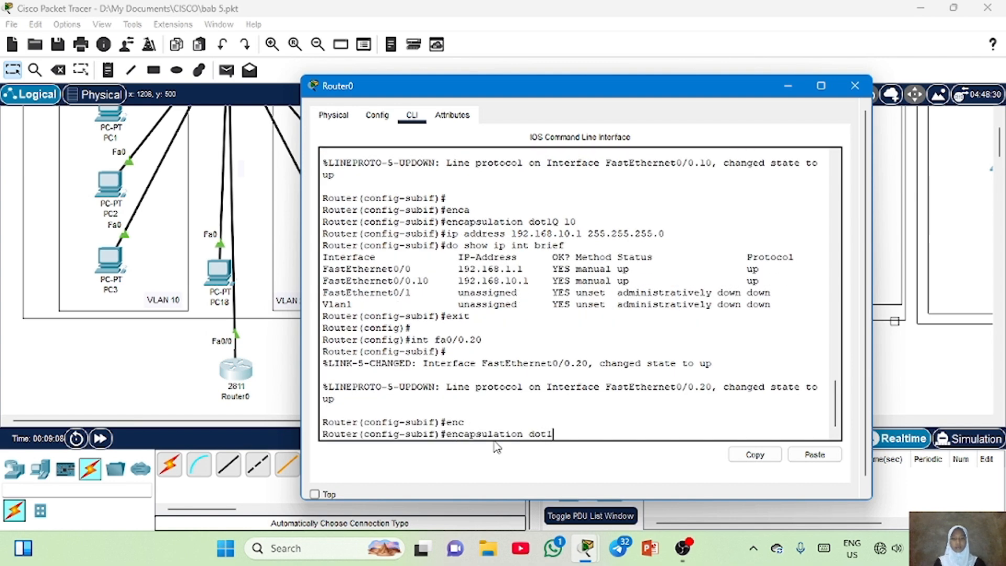
{"action": "type", "text": "Q2"}
{"action": "type", "text": "20"}
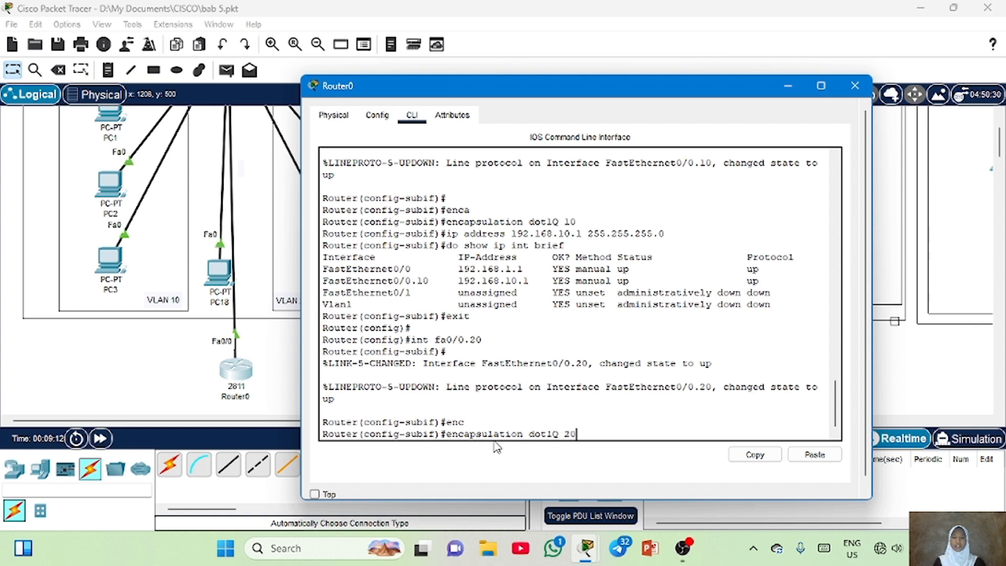
{"action": "key", "text": "Return"}
{"action": "key", "text": "Return"}
Assign IP address 192.168.20.1 with mask 255.255.255.0 to subinterface fa0/0.20
{"action": "type", "text": "i"}
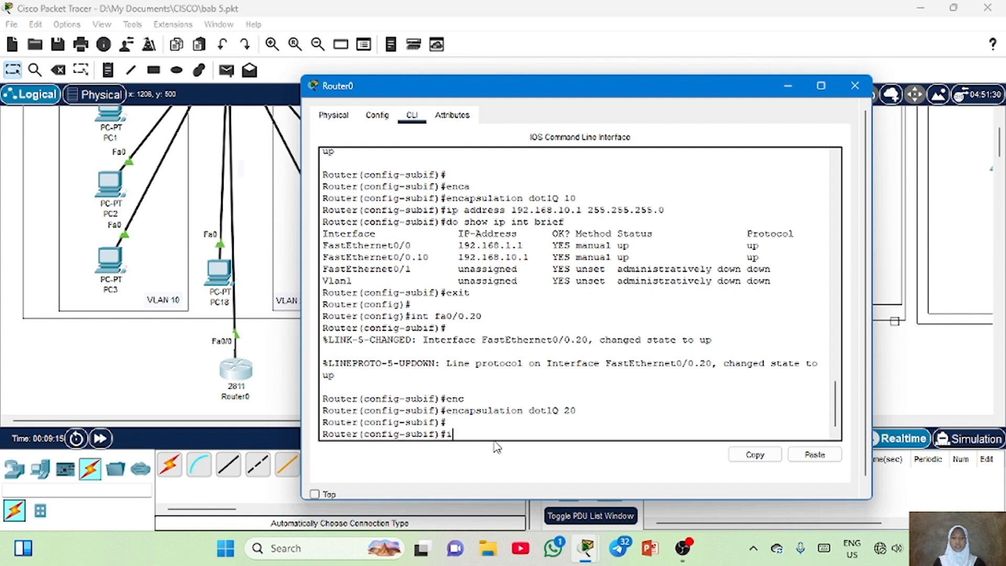
{"action": "type", "text": "p address 192.168."}
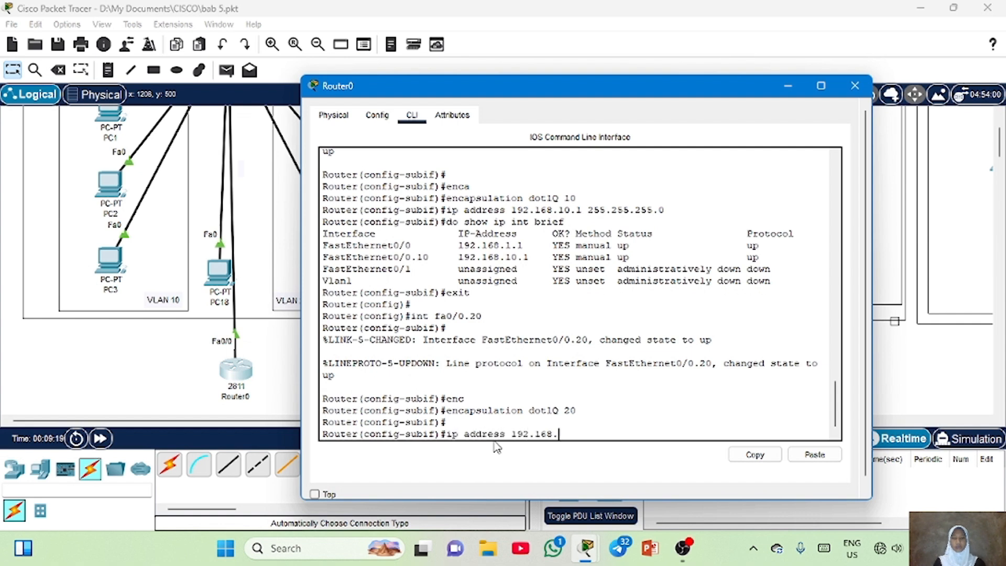
{"action": "type", "text": "20.1 255.255.255."}
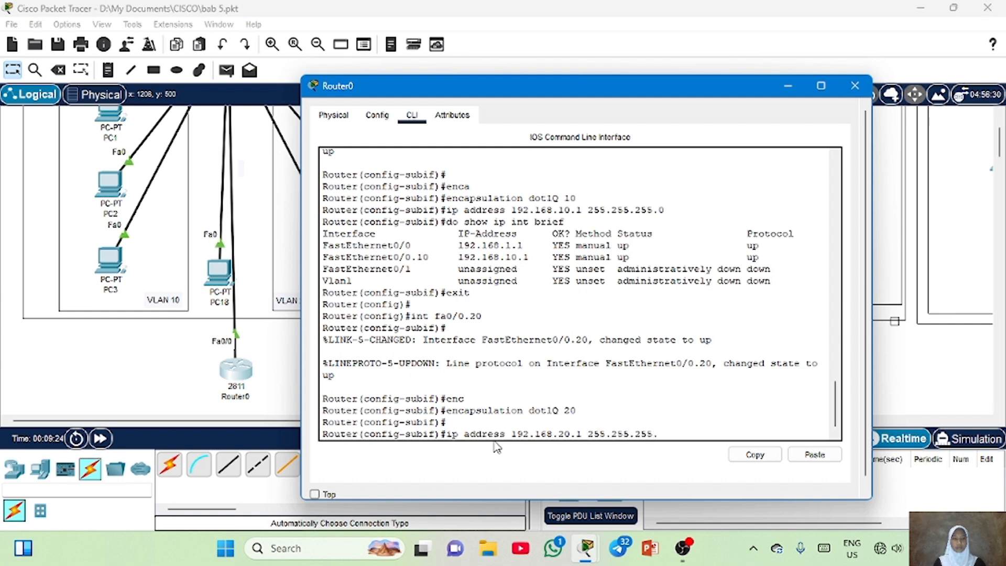
{"action": "type", "text": "0"}
{"action": "key", "text": "Return"}
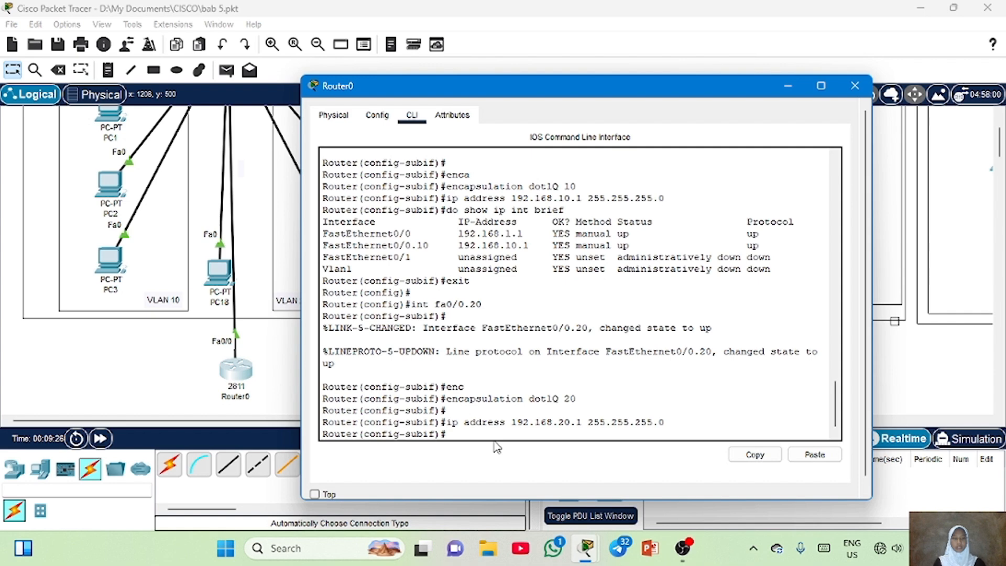
Rerun the brief IP interface summary to check the subinterfaces
{"action": "key", "text": "Up"}
{"action": "key", "text": "Up"}
{"action": "key", "text": "Up"}
{"action": "key", "text": "Up"}
{"action": "key", "text": "Return"}
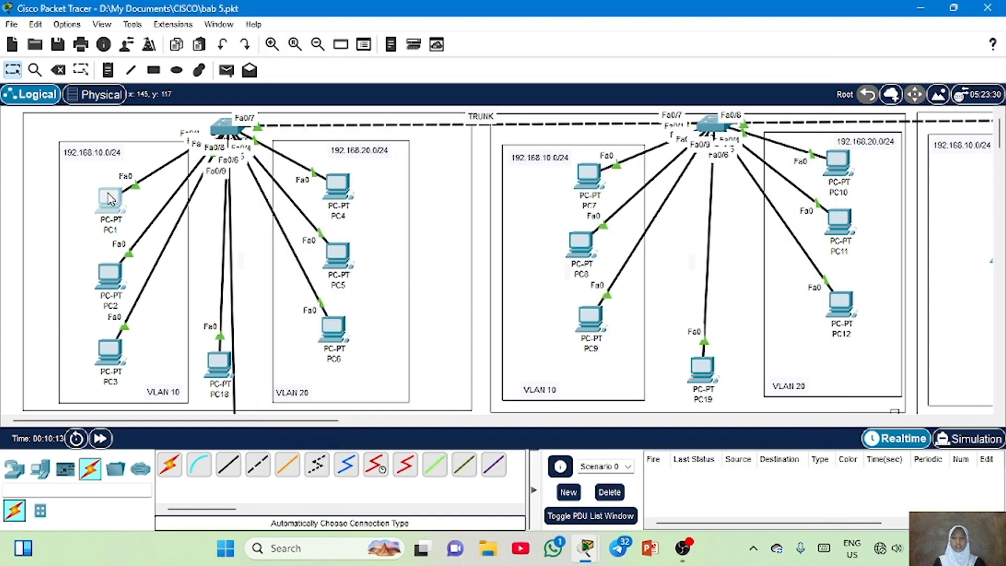
Open PC1's IP configuration and set its default gateway to 192.168.10.1
{"action": "left_click", "coordinate": [110, 198]}
{"action": "left_click", "coordinate": [411, 46]}
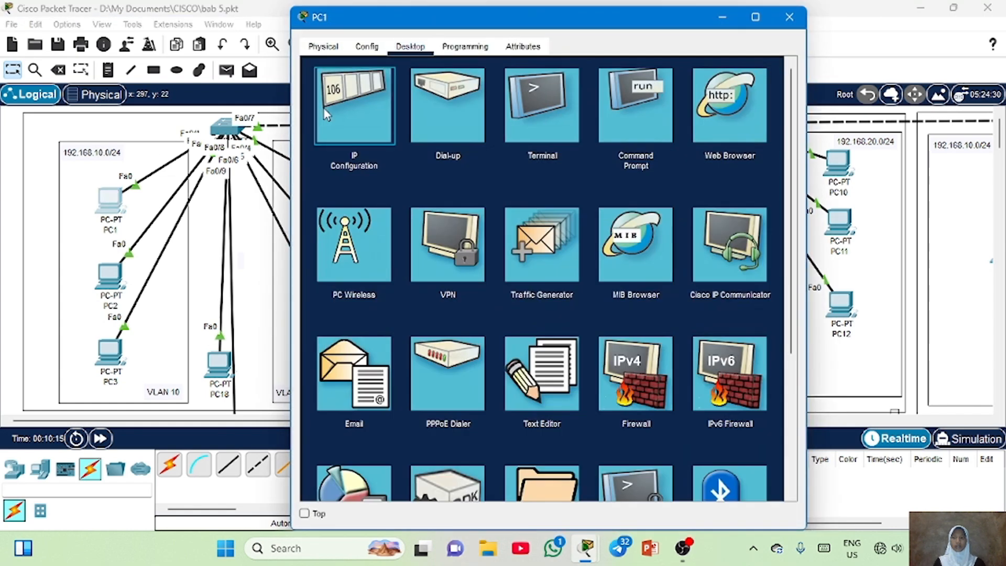
{"action": "left_click", "coordinate": [327, 114]}
{"action": "double_click", "coordinate": [510, 187]}
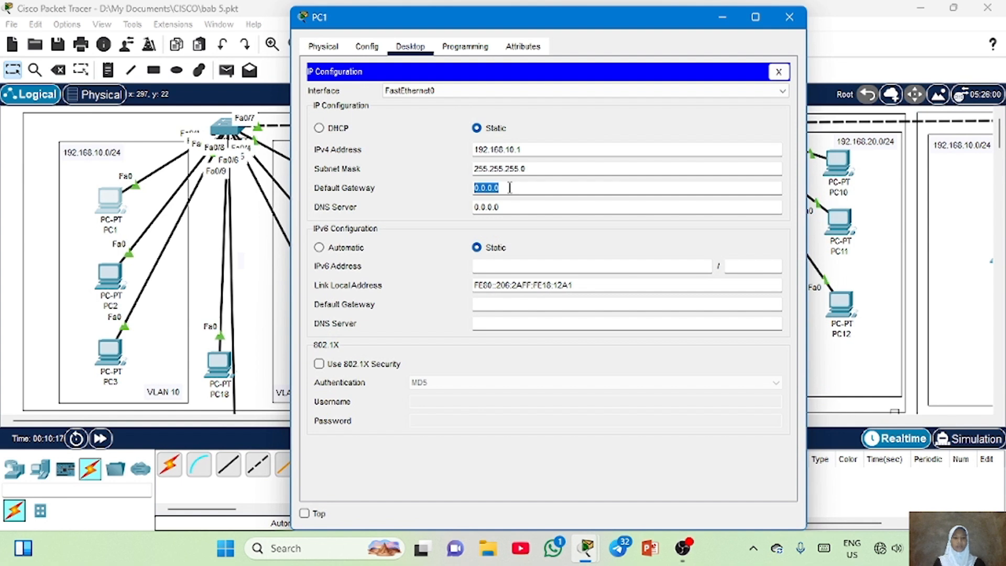
{"action": "type", "text": "192.16"}
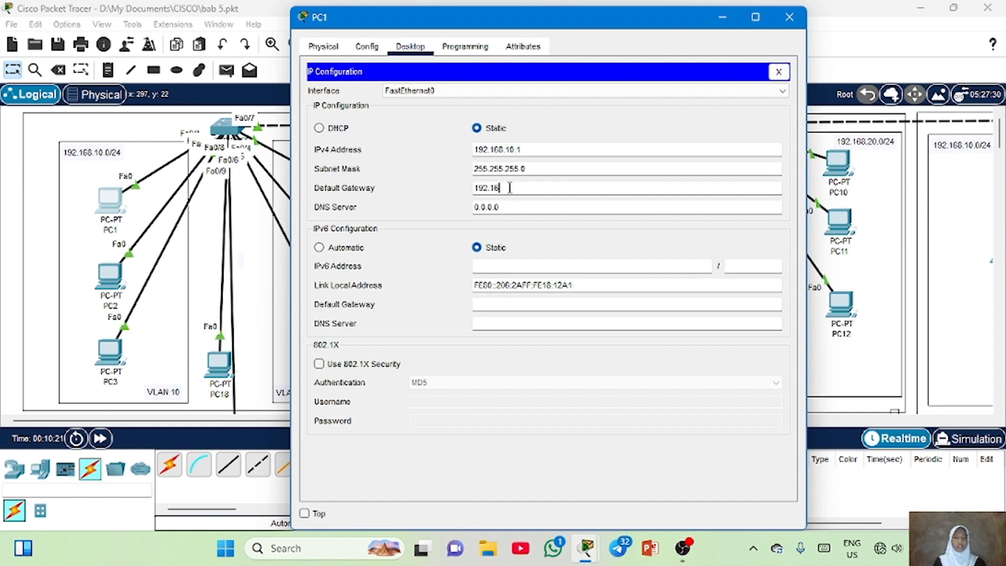
{"action": "type", "text": "8.10.1"}
Change PC1's IPv4 address to 192.168.10.20 and close the PC1 window
{"action": "left_click", "coordinate": [534, 148]}
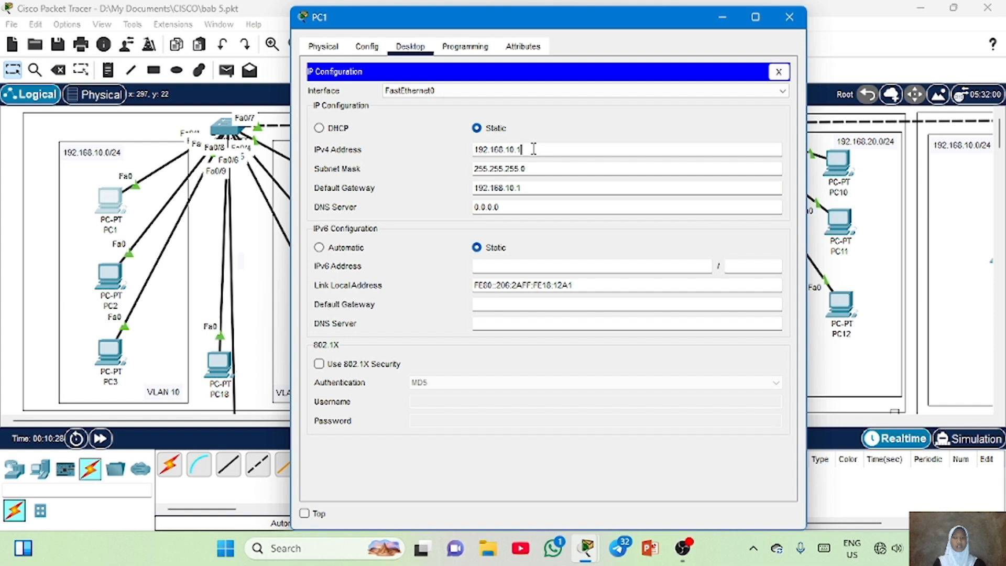
{"action": "key", "text": "BackSpace"}
{"action": "type", "text": "20"}
{"action": "left_click", "coordinate": [790, 18]}
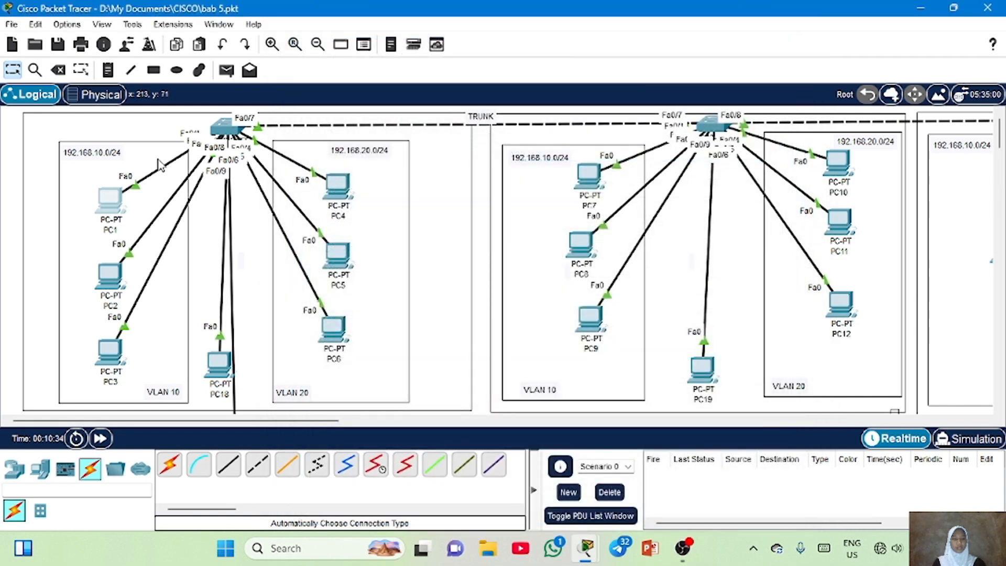
Inspect the IP configuration of PC2 and PC5
{"action": "left_click", "coordinate": [113, 278]}
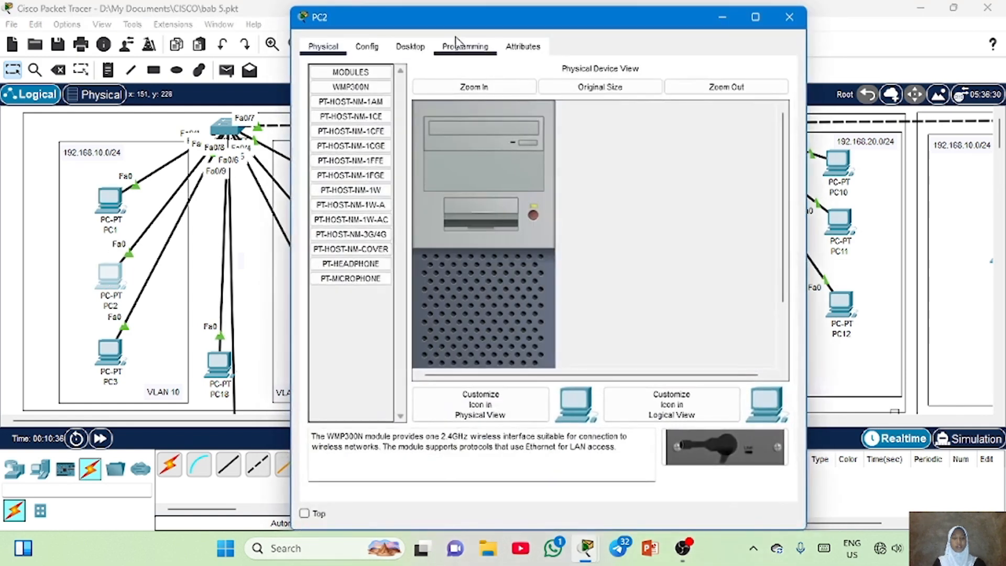
{"action": "left_click", "coordinate": [409, 47]}
{"action": "left_click", "coordinate": [353, 105]}
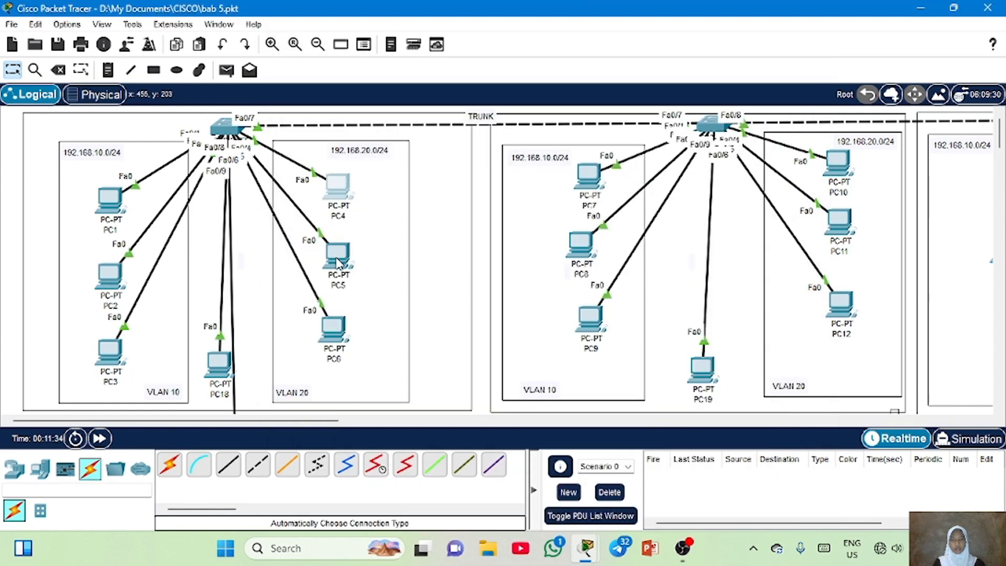
{"action": "left_click", "coordinate": [338, 257]}
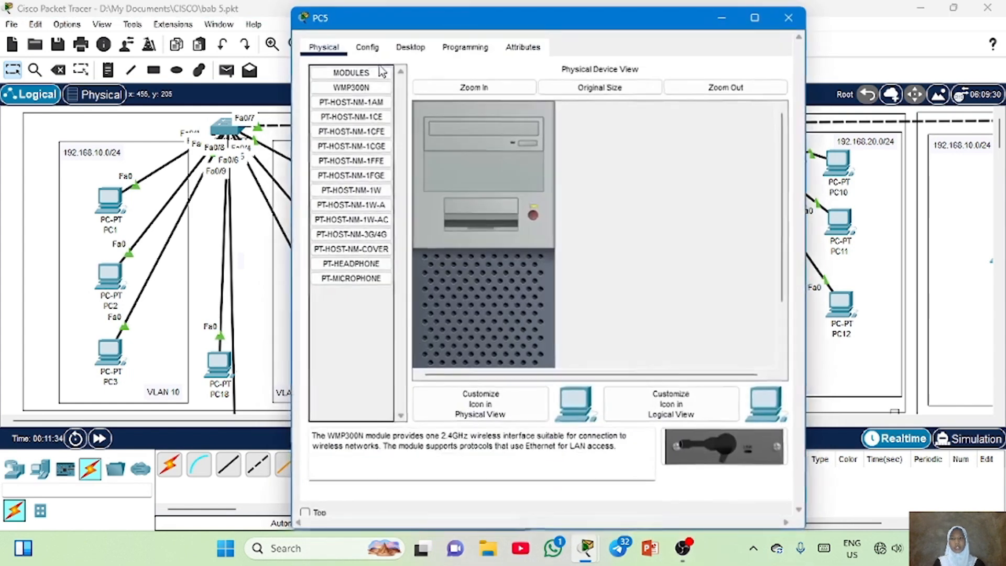
{"action": "left_click", "coordinate": [410, 48]}
{"action": "left_click", "coordinate": [355, 100]}
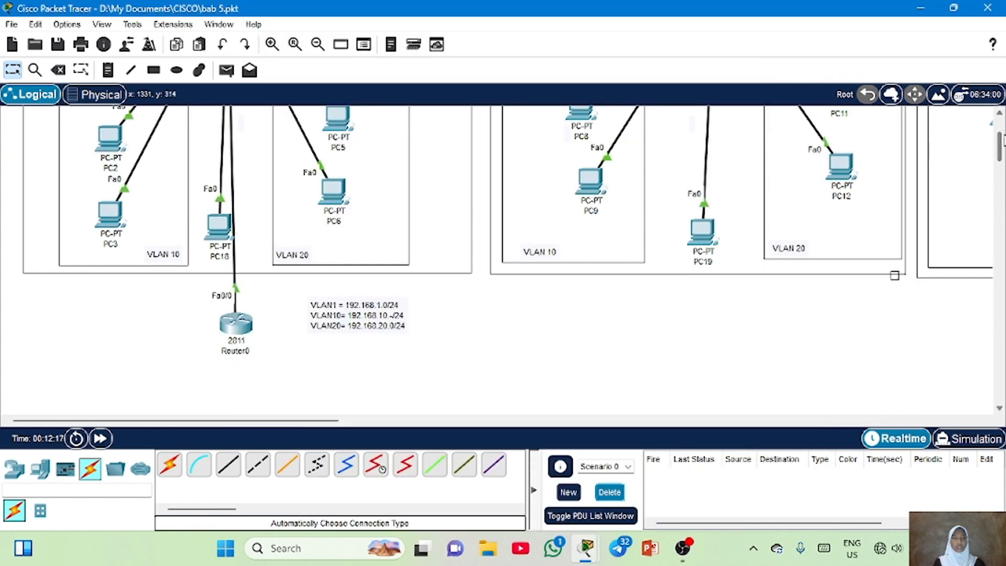
In Switch0's CLI, enter configuration mode and set interface fa0/9 to switchport mode trunk
{"action": "scroll", "coordinate": [502, 259], "scroll_direction": "up", "scroll_amount": 5}
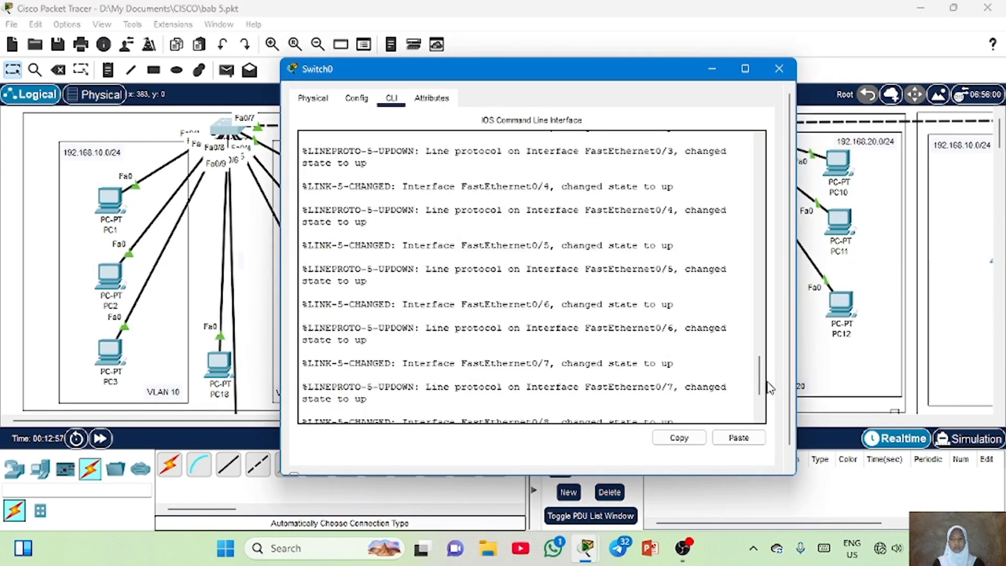
{"action": "left_click_drag", "start_coordinate": [759, 388], "coordinate": [757, 405]}
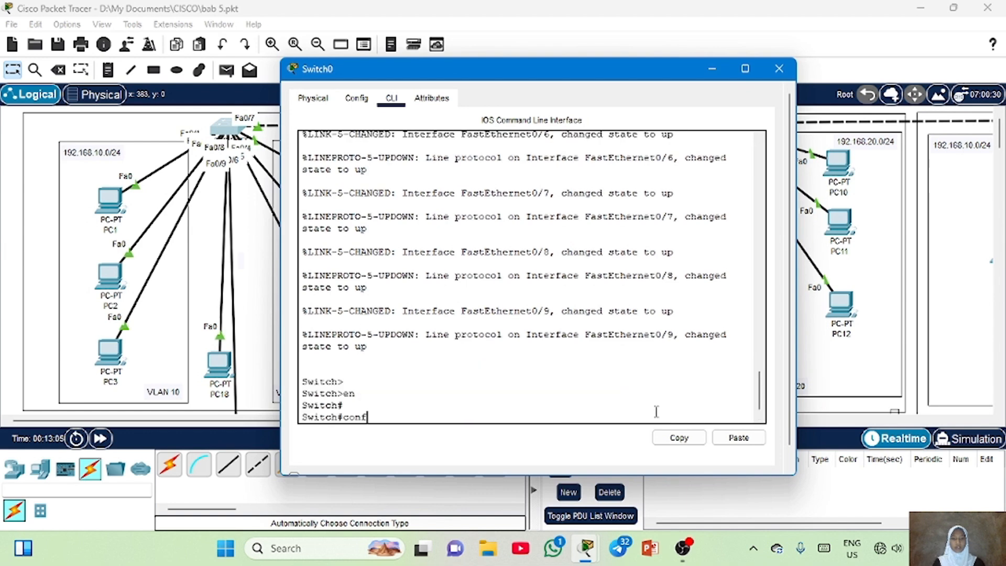
{"action": "type", "text": "tch#conf t"}
{"action": "key", "text": "Return"}
{"action": "key", "text": "Return"}
{"action": "type", "text": "int fa0/9"}
{"action": "key", "text": "Return"}
{"action": "key", "text": "Return"}
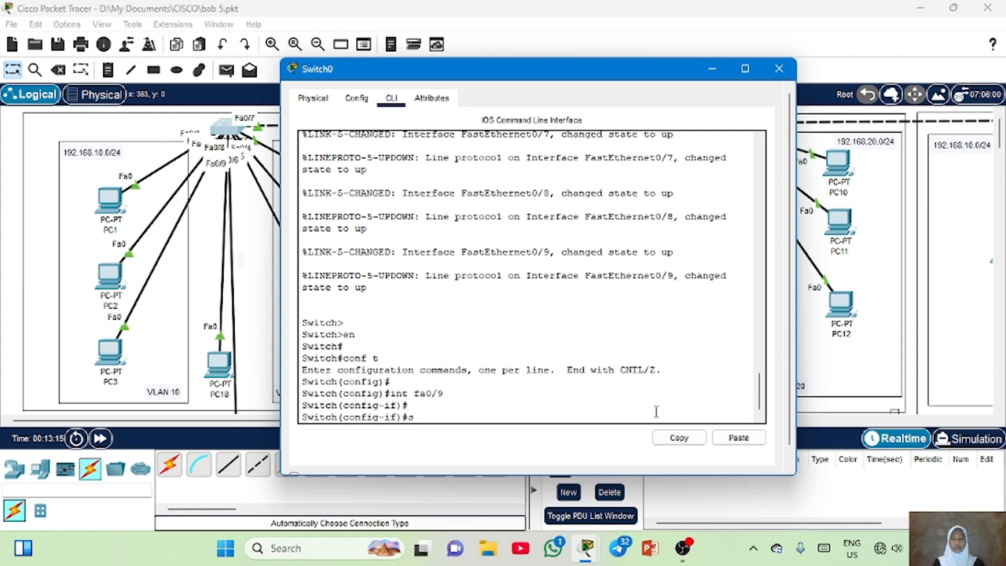
{"action": "type", "text": "wi"}
{"action": "key", "text": "Tab"}
{"action": "type", "text": "mode"}
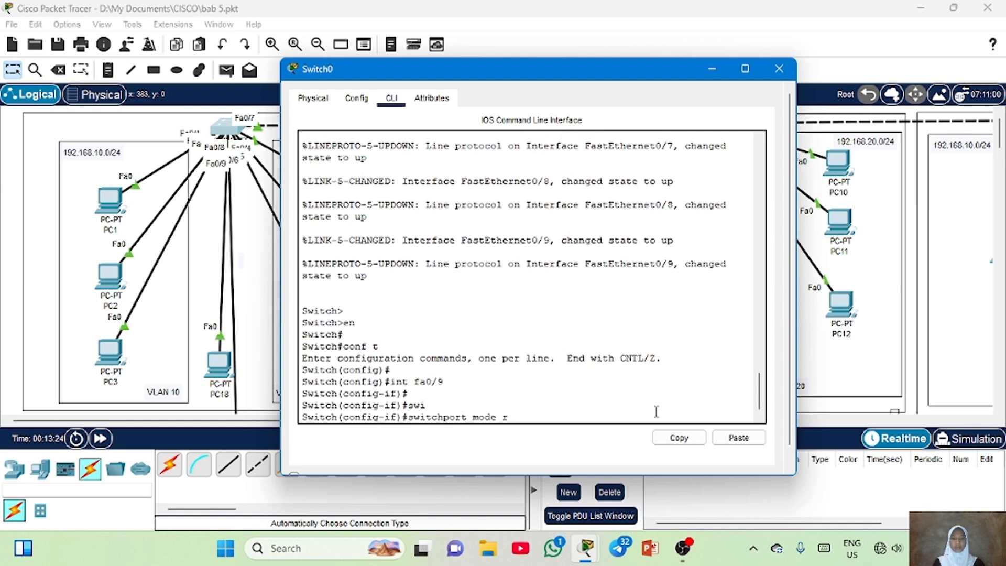
{"action": "type", "text": " trunk"}
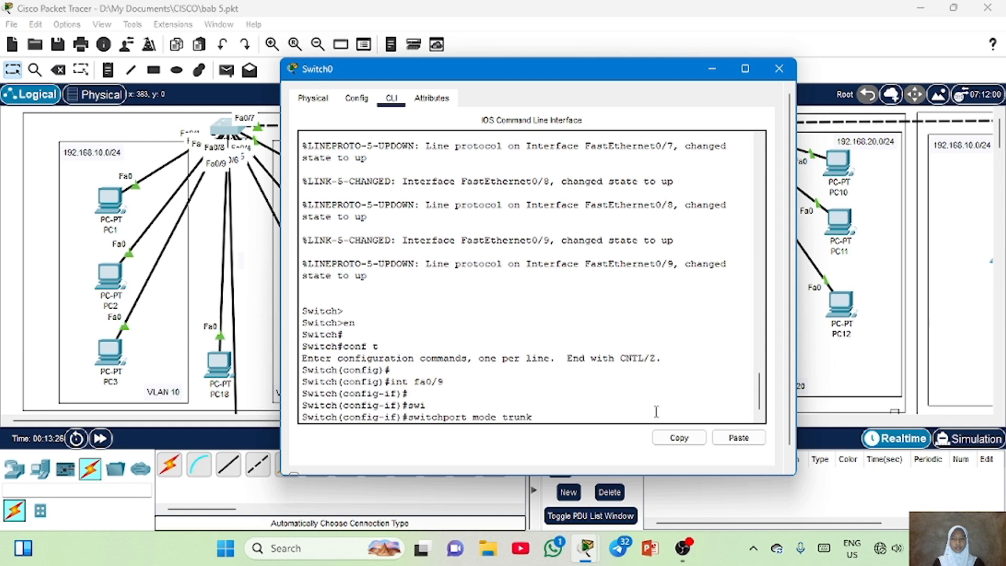
{"action": "key", "text": "Return"}
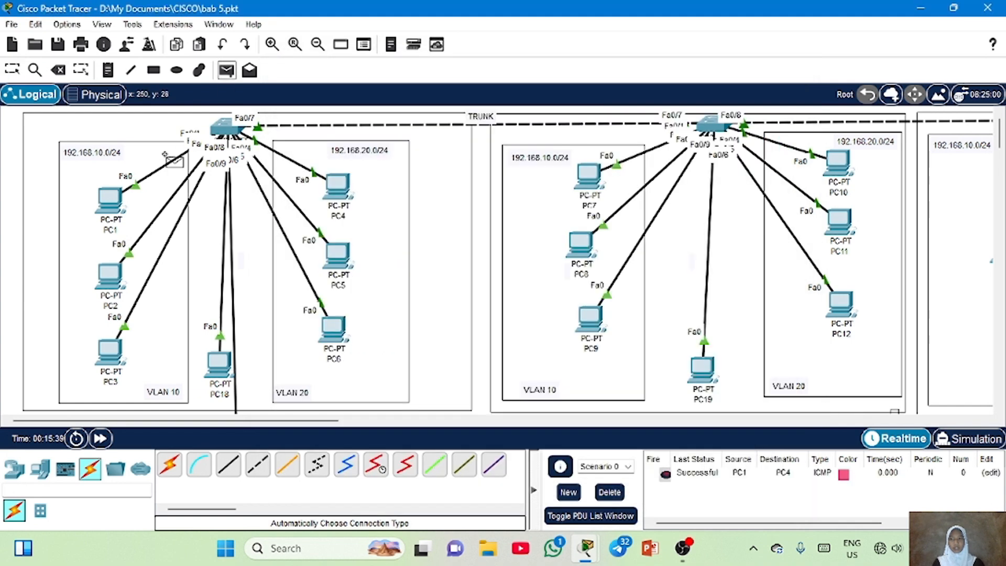
Send a simple PDU from PC2 to PC5 and pick PC8 as the source of another test PDU
{"action": "left_click", "coordinate": [109, 273]}
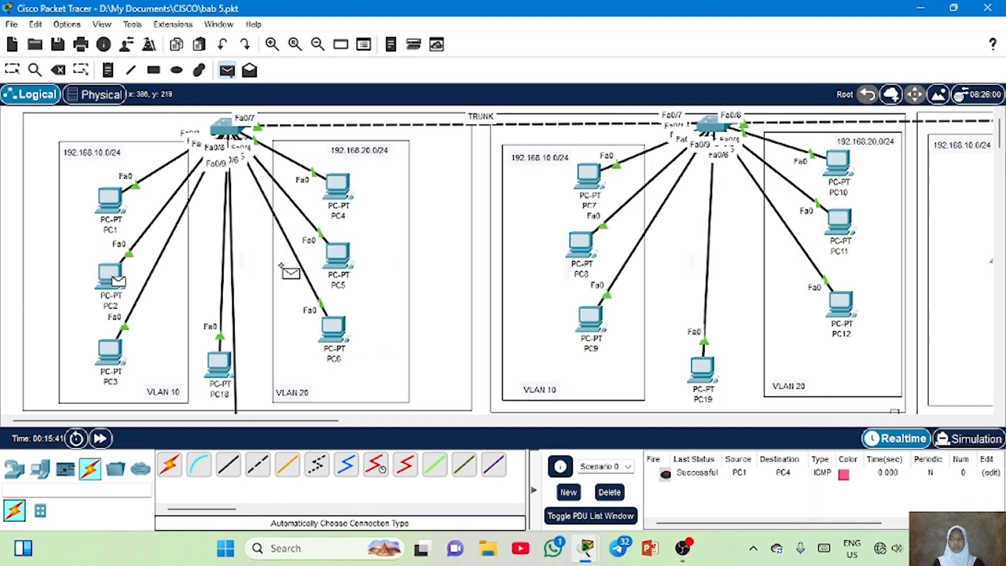
{"action": "left_click", "coordinate": [336, 254]}
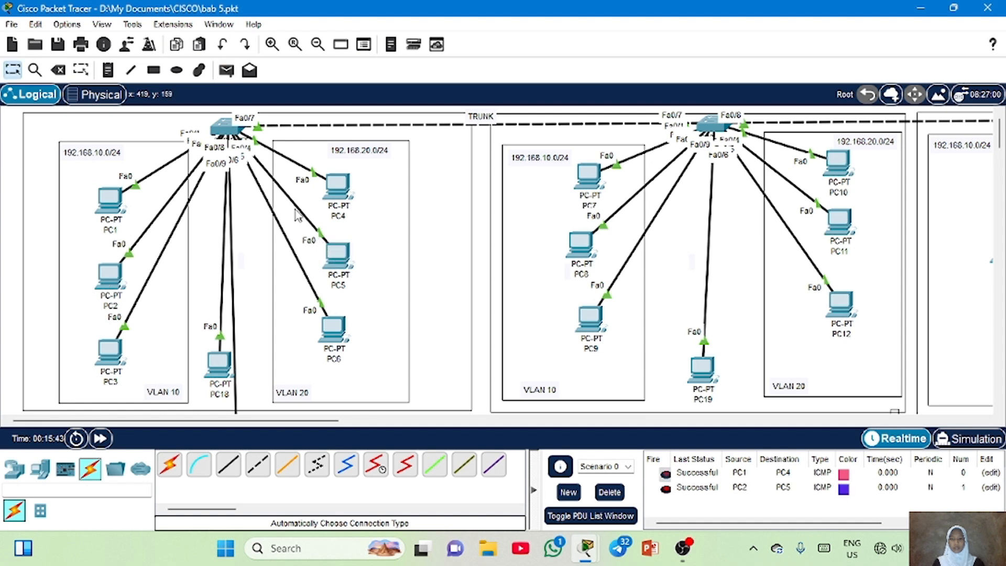
{"action": "left_click", "coordinate": [226, 69]}
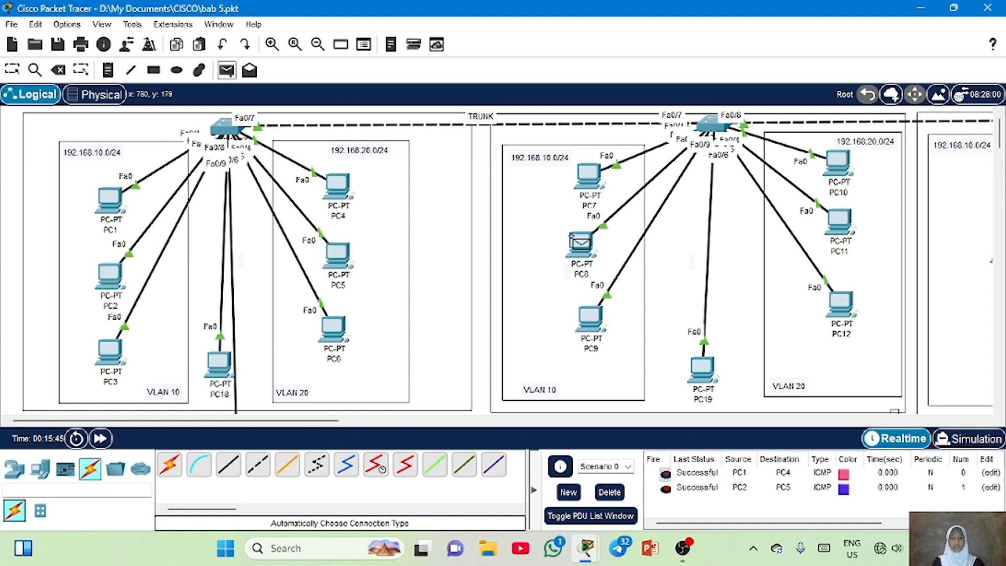
{"action": "left_click", "coordinate": [571, 236]}
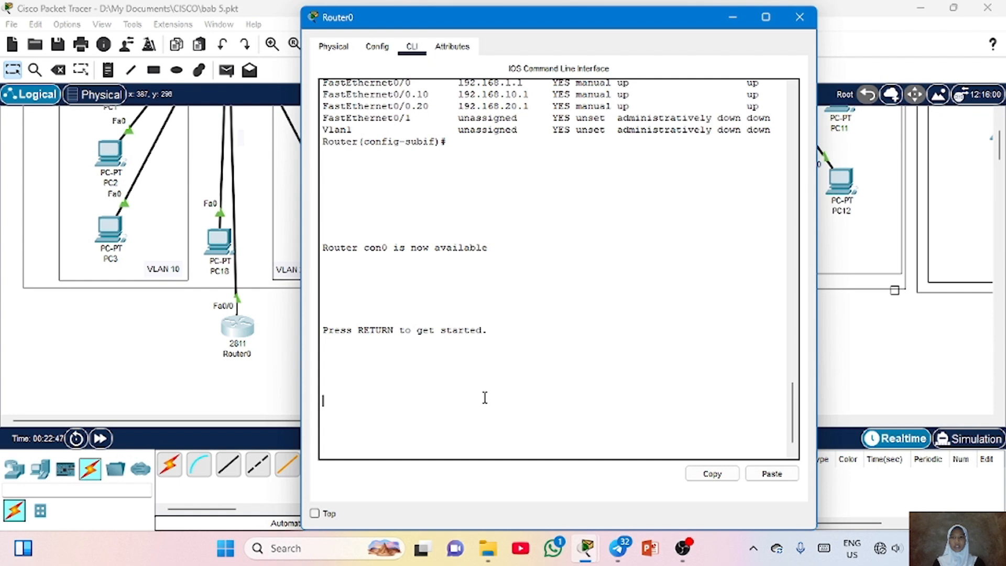
In Router0's CLI, enter privileged and global configuration mode and create DHCP pool VLAN10
{"action": "key", "text": "Return"}
{"action": "type", "text": "en"}
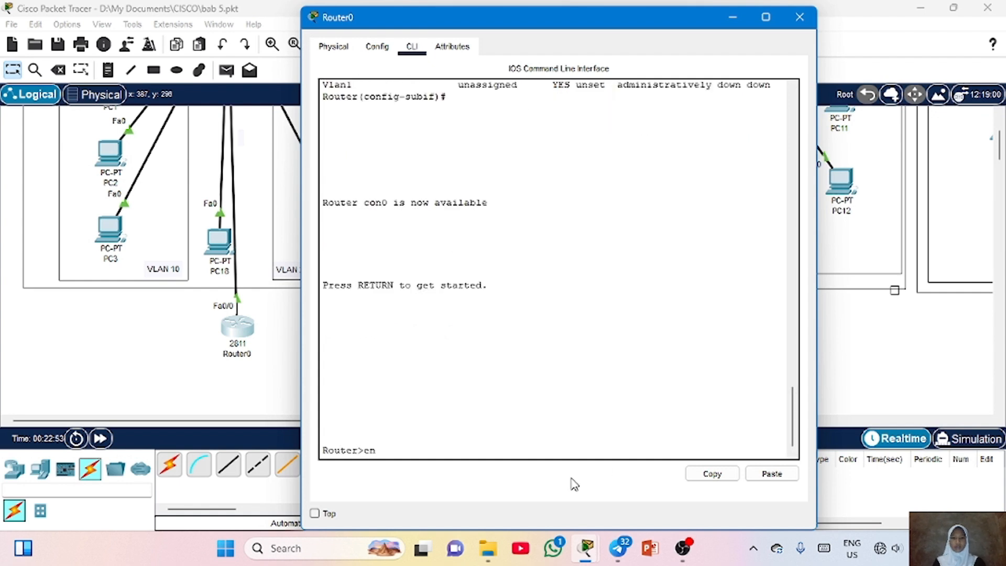
{"action": "key", "text": "Return"}
{"action": "key", "text": "Return"}
{"action": "type", "text": "conf t"}
{"action": "key", "text": "Return"}
{"action": "key", "text": "Return"}
{"action": "type", "text": "ip "}
{"action": "type", "text": "dhcp"}
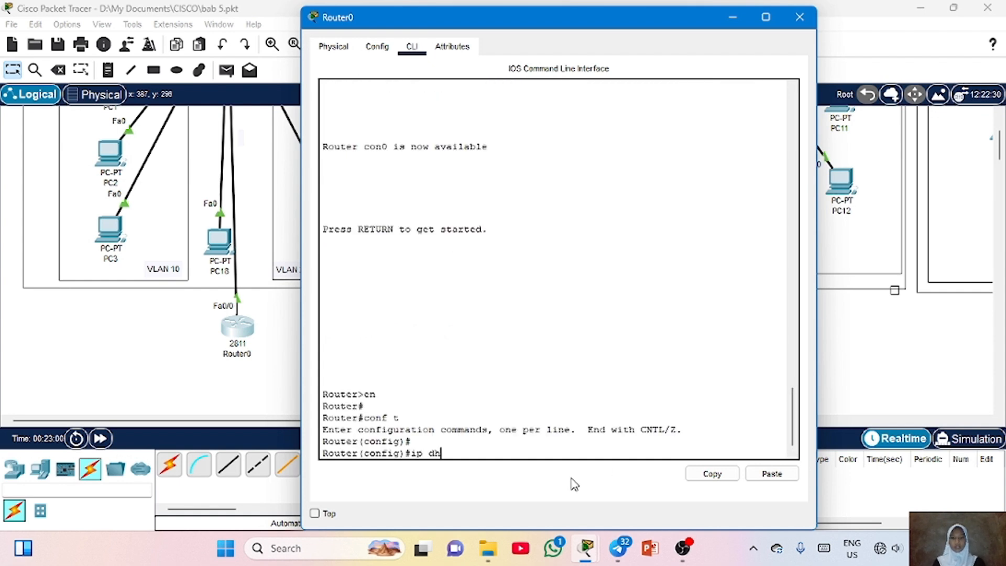
{"action": "type", "text": " pool vlan 10"}
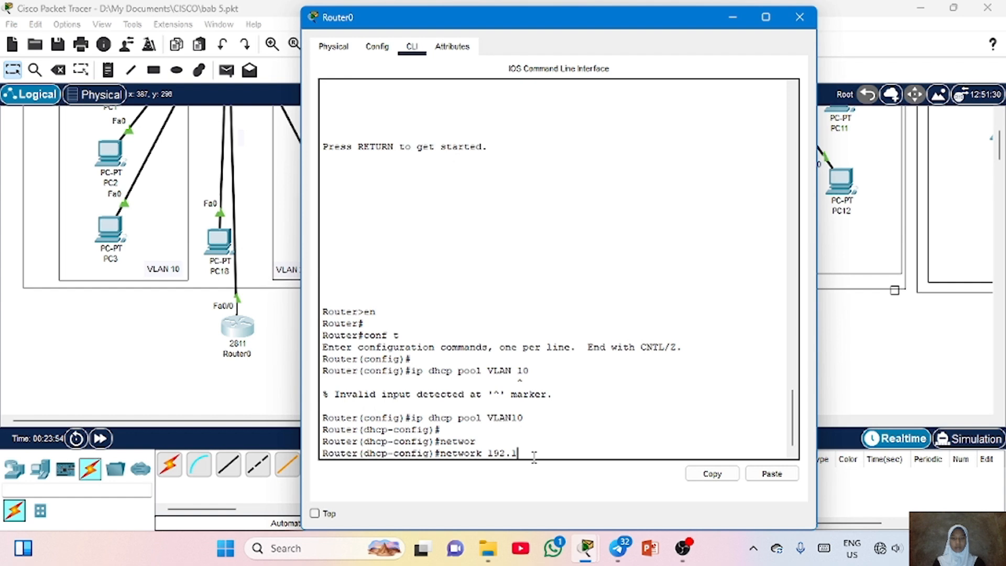
Set the VLAN10 pool's network to 192.168.1.0 255.255.255.0
{"action": "type", "text": "68.1.0 255.255"}
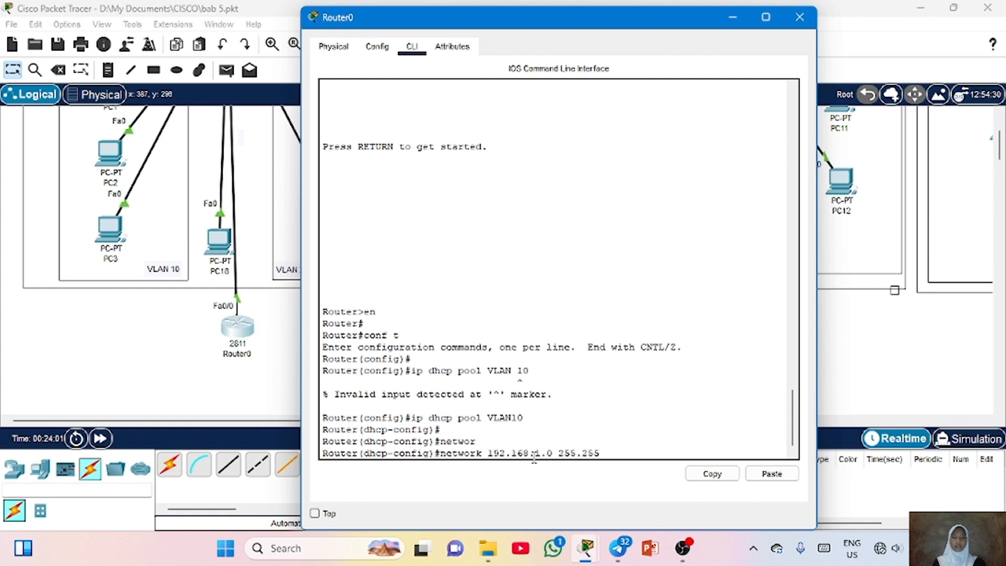
{"action": "type", "text": ".255.0"}
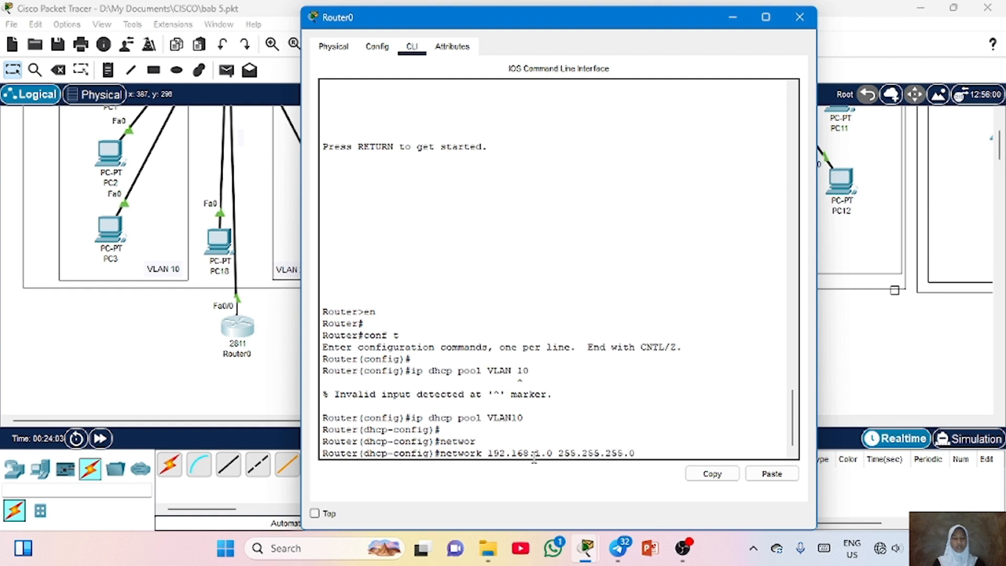
{"action": "key", "text": "Return"}
Set the VLAN10 pool's default router to 192.168.10.1
{"action": "type", "text": "defa"}
{"action": "key", "text": "Tab"}
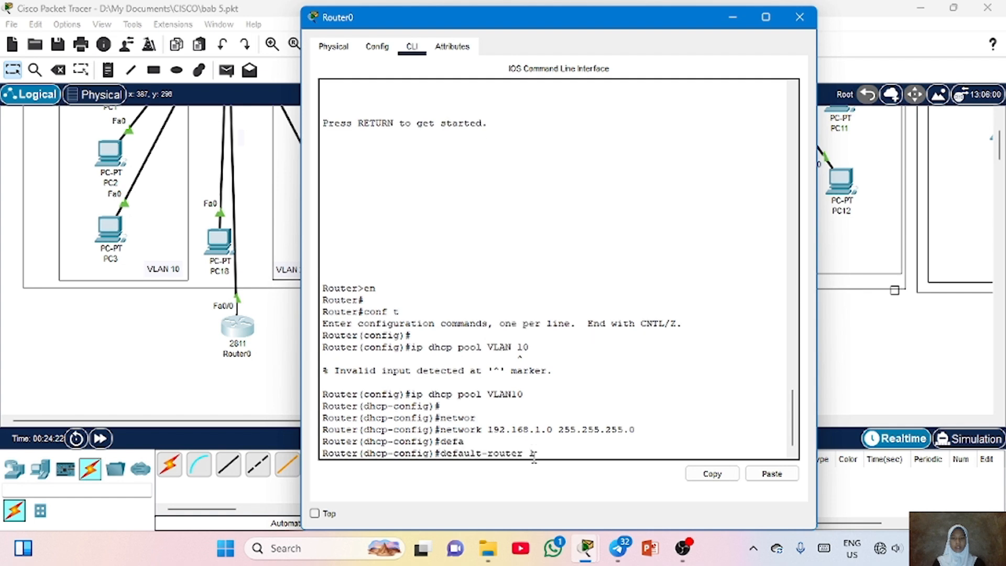
{"action": "type", "text": "192.168.1.1"}
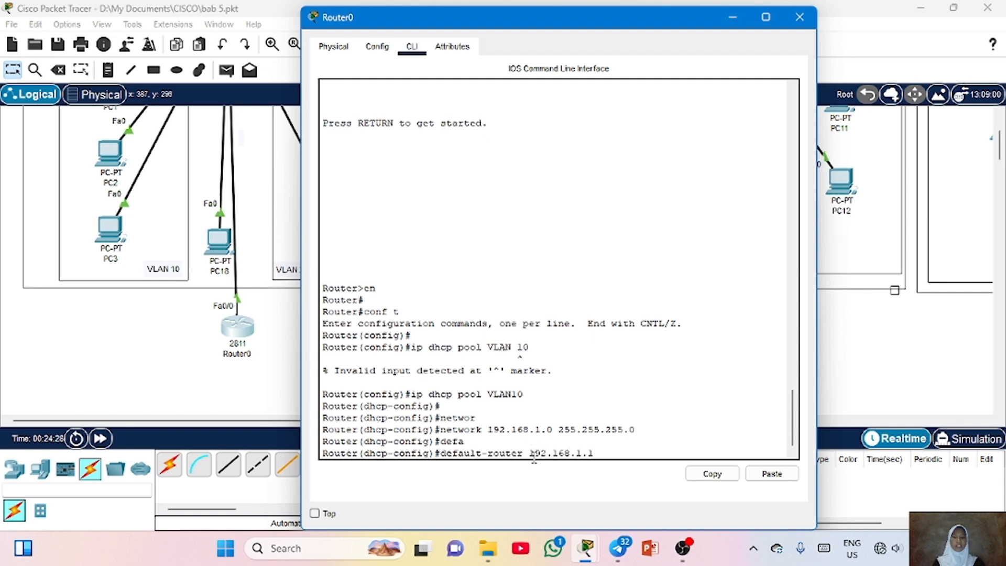
{"action": "key", "text": "BackSpace"}
{"action": "type", "text": "0."}
{"action": "key", "text": "Return"}
{"action": "key", "text": "Return"}
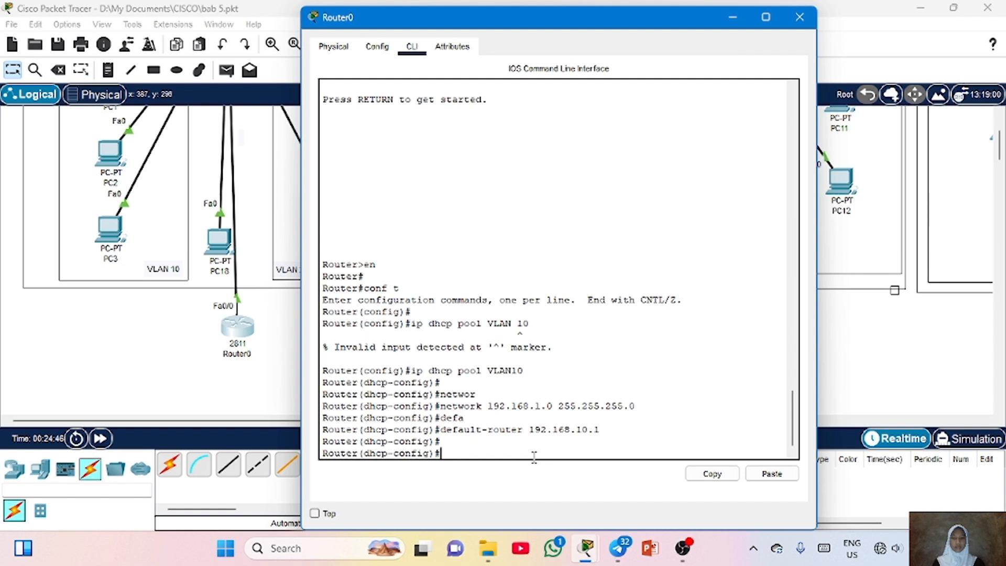
Set the VLAN10 pool's DNS server to 8.8.8.8 and exit the pool configuration
{"action": "type", "text": "dns"}
{"action": "key", "text": "Tab"}
{"action": "type", "text": "8.8.8.8"}
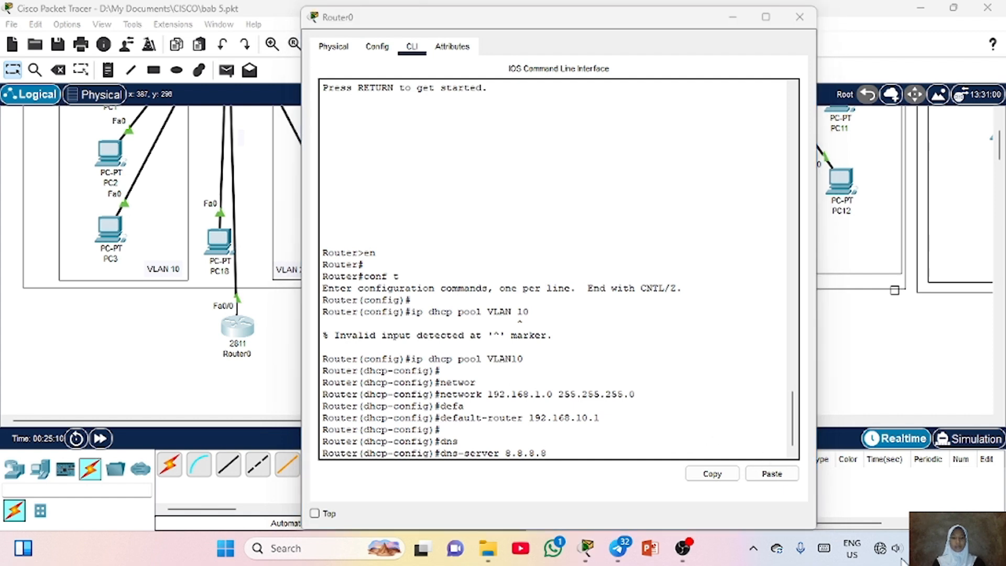
{"action": "key", "text": "Return"}
{"action": "key", "text": "Return"}
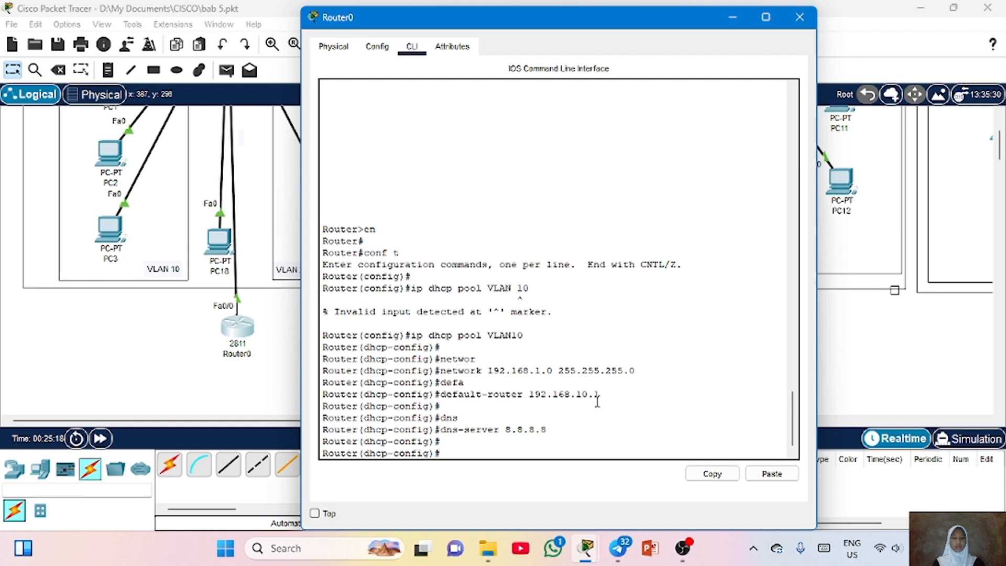
{"action": "type", "text": "exit"}
{"action": "key", "text": "Return"}
Create DHCP pool VLAN20 by recalling and editing the previous pool command
{"action": "type", "text": "default-router 192.168.10.1"}
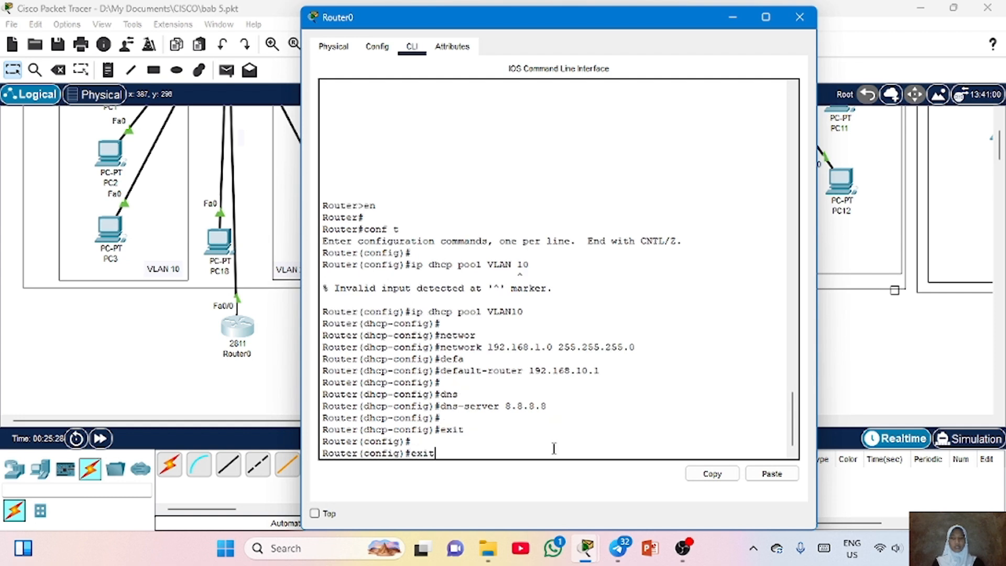
{"action": "key", "text": "Up"}
{"action": "key", "text": "Up"}
{"action": "key", "text": "Up"}
{"action": "key", "text": "Up"}
{"action": "key", "text": "Up"}
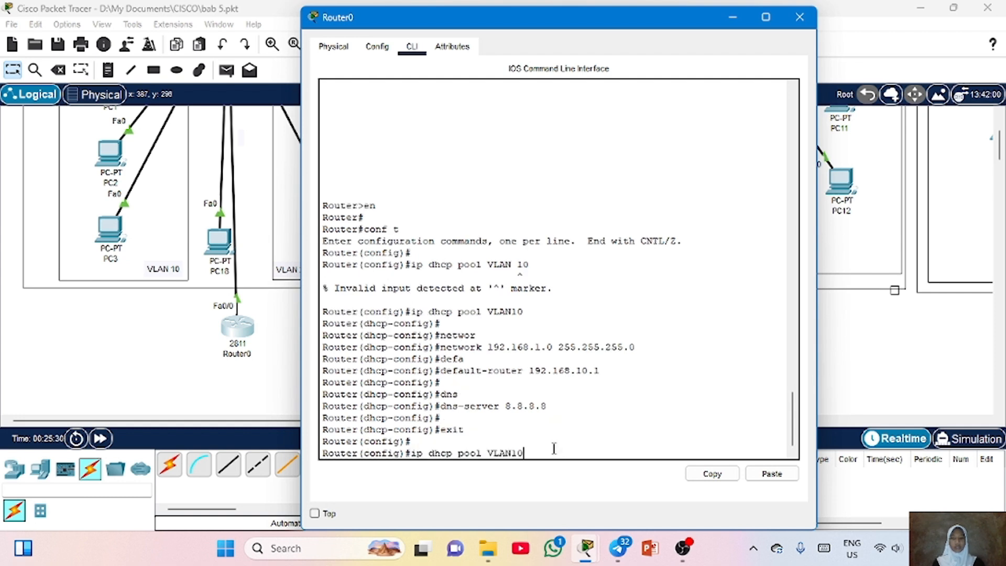
{"action": "key", "text": "BackSpace"}
{"action": "key", "text": "BackSpace"}
{"action": "type", "text": "20"}
{"action": "key", "text": "Return"}
Set the VLAN20 pool's network to 192.168.20.0 255.255.255.0
{"action": "type", "text": "network 192.168"}
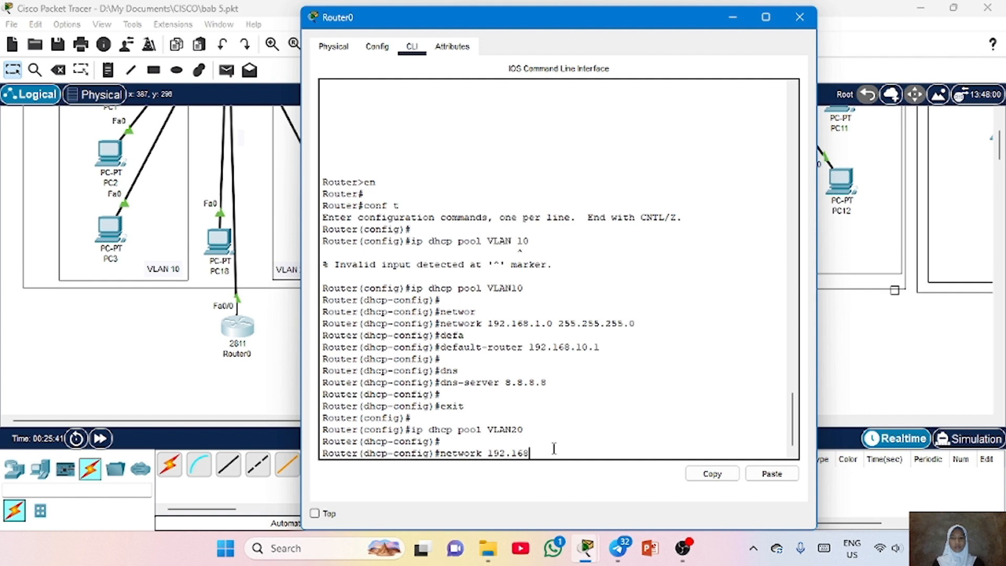
{"action": "type", "text": ".20.0"}
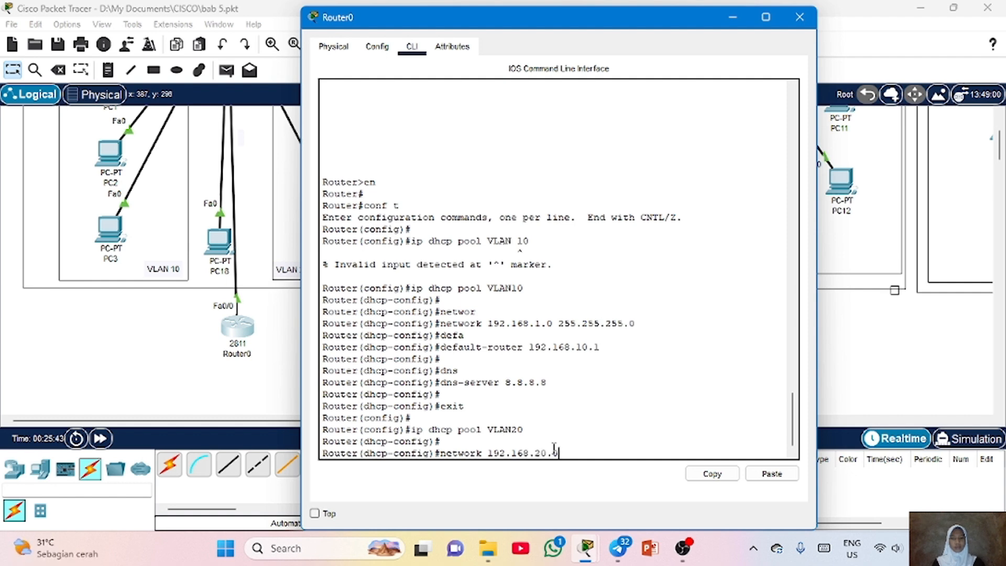
{"action": "type", "text": " 255.255.255.0"}
{"action": "key", "text": "Return"}
{"action": "key", "text": "Return"}
Set the VLAN20 pool's default router to 192.168.20.0
{"action": "type", "text": "def"}
{"action": "key", "text": "Tab"}
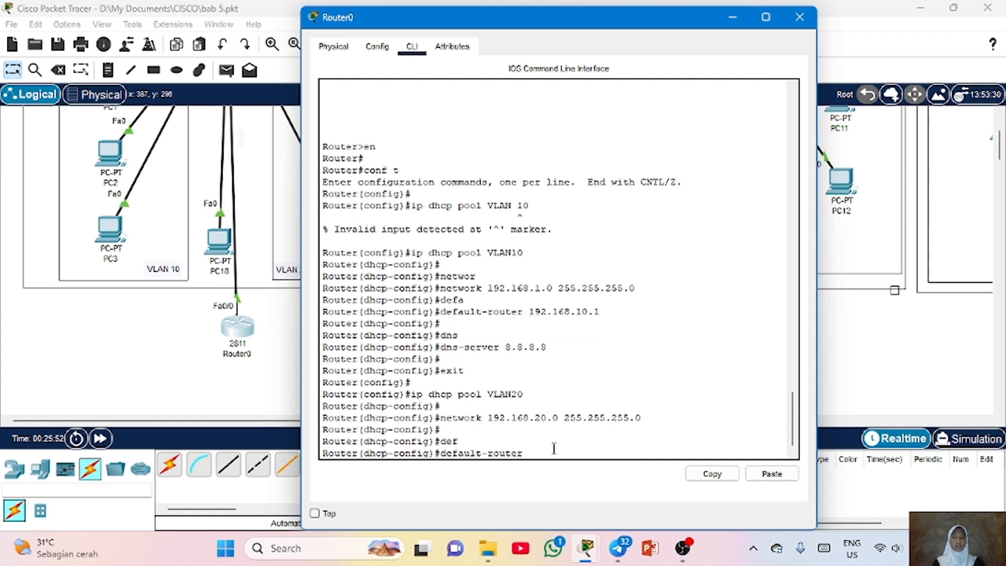
{"action": "type", "text": "192.168.20.0"}
{"action": "key", "text": "Return"}
{"action": "key", "text": "Return"}
Set the VLAN20 pool's DNS server to 8.8.8.8 and exit the pool configuration
{"action": "type", "text": "dns"}
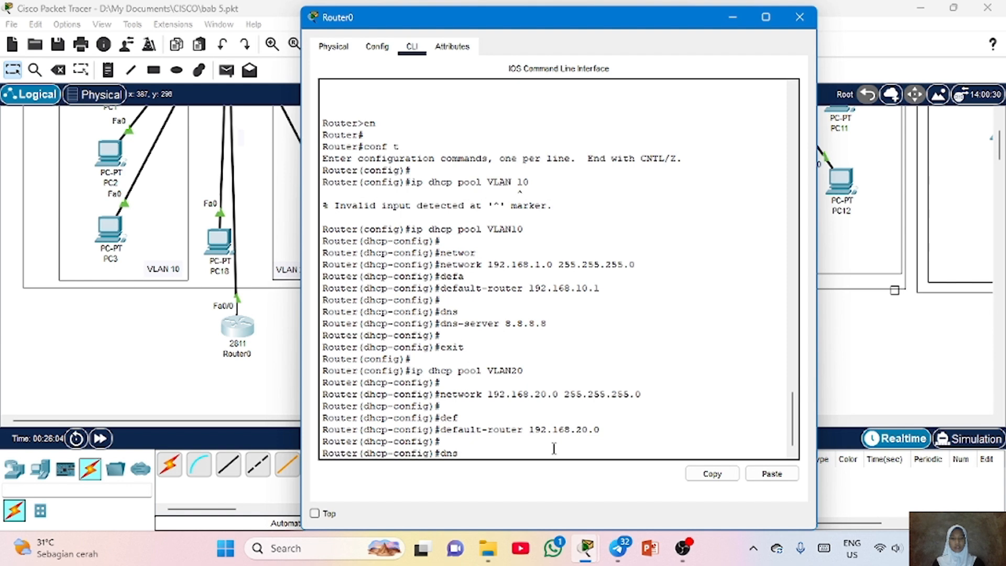
{"action": "key", "text": "Tab"}
{"action": "type", "text": "8.8"}
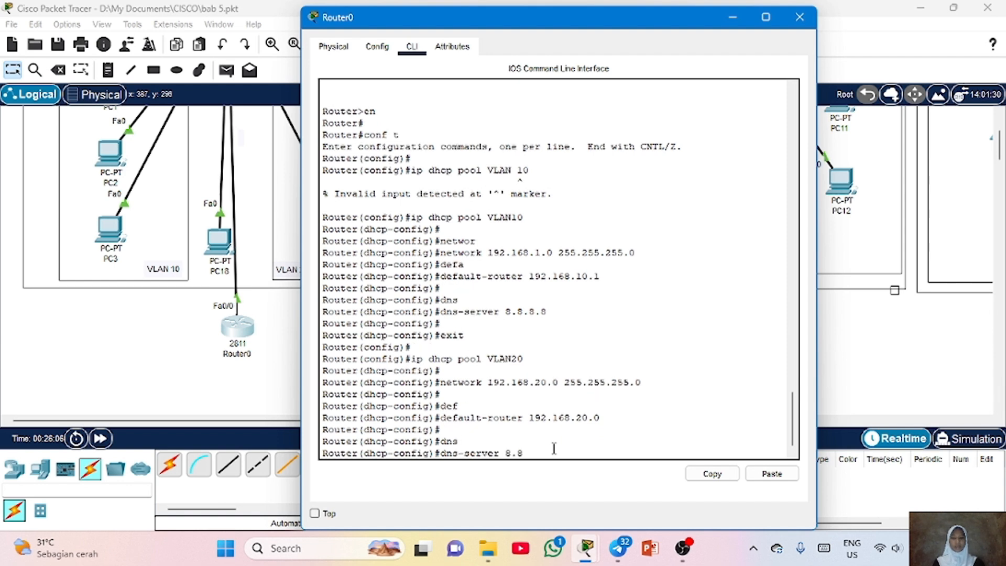
{"action": "type", "text": ".8.8"}
{"action": "key", "text": "Return"}
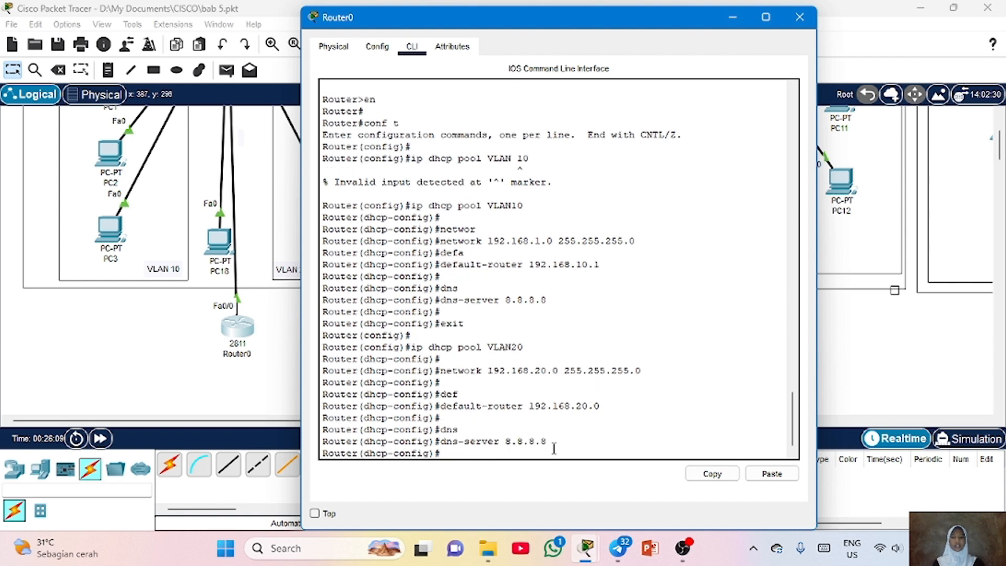
{"action": "type", "text": "exit"}
{"action": "key", "text": "Return"}
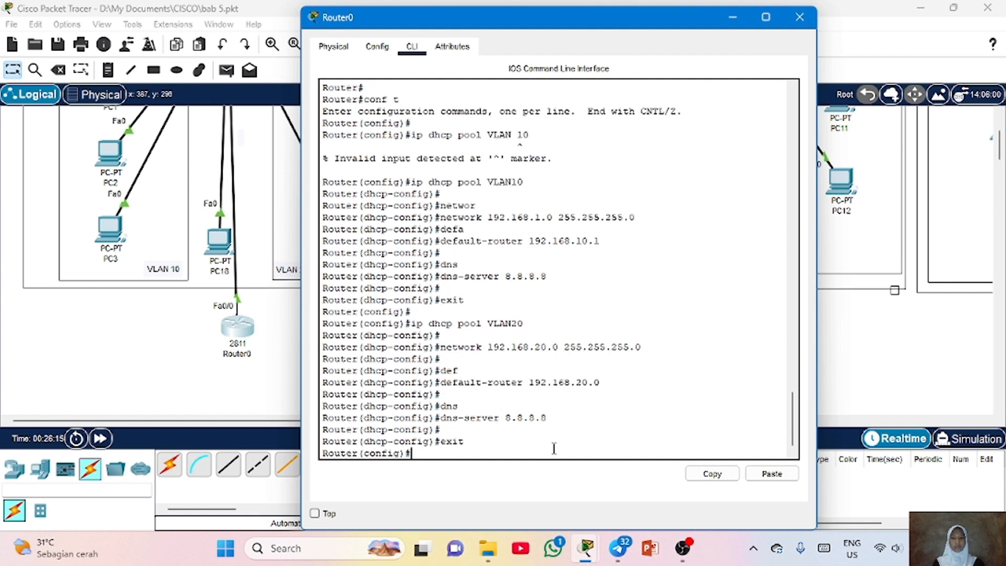
Create DHCP pool vlan1 with network 192.168.1.0 255.255.255.0
{"action": "type", "text": "ip "}
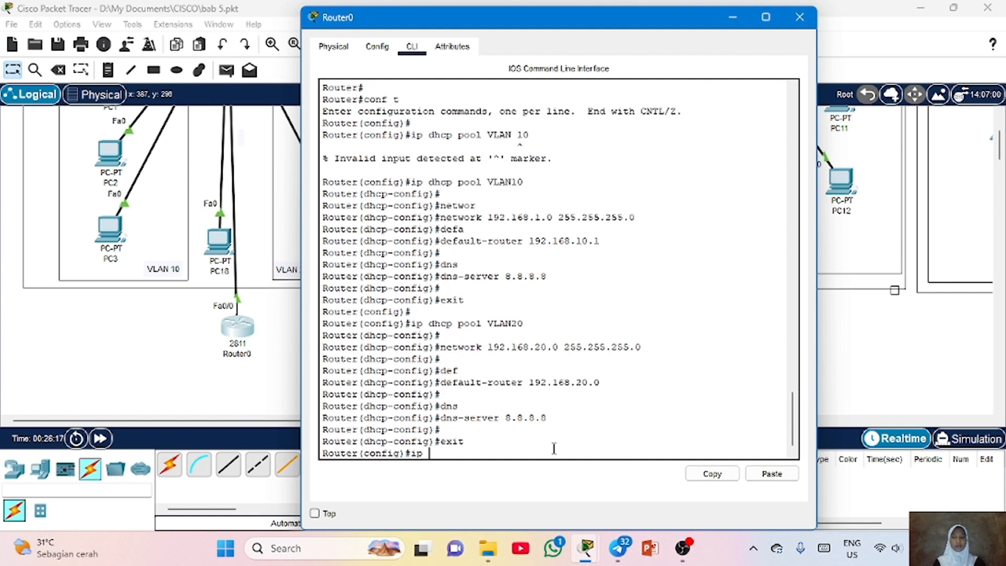
{"action": "type", "text": "dhcp pool"}
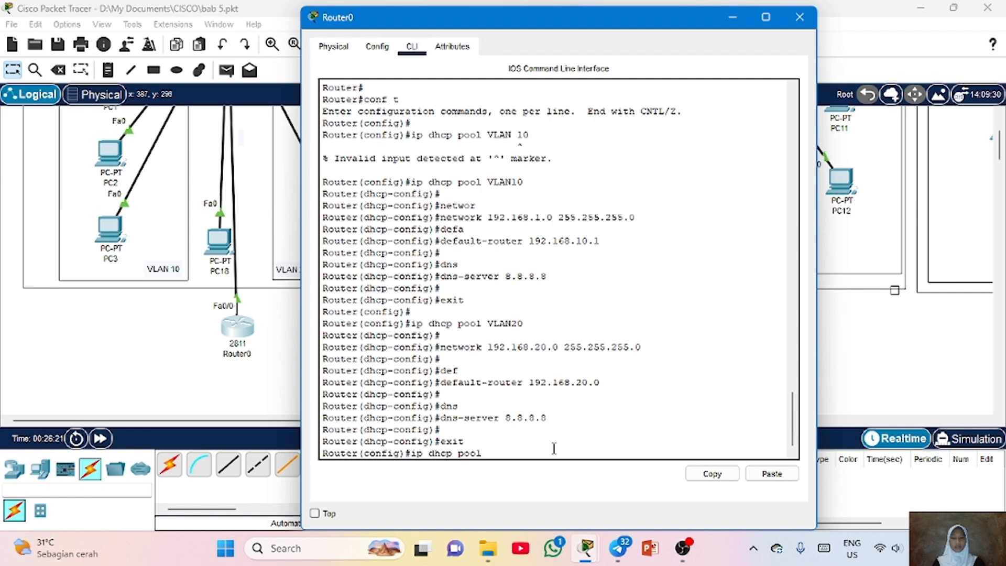
{"action": "type", "text": " vlan1"}
{"action": "key", "text": "Return"}
{"action": "type", "text": "net"}
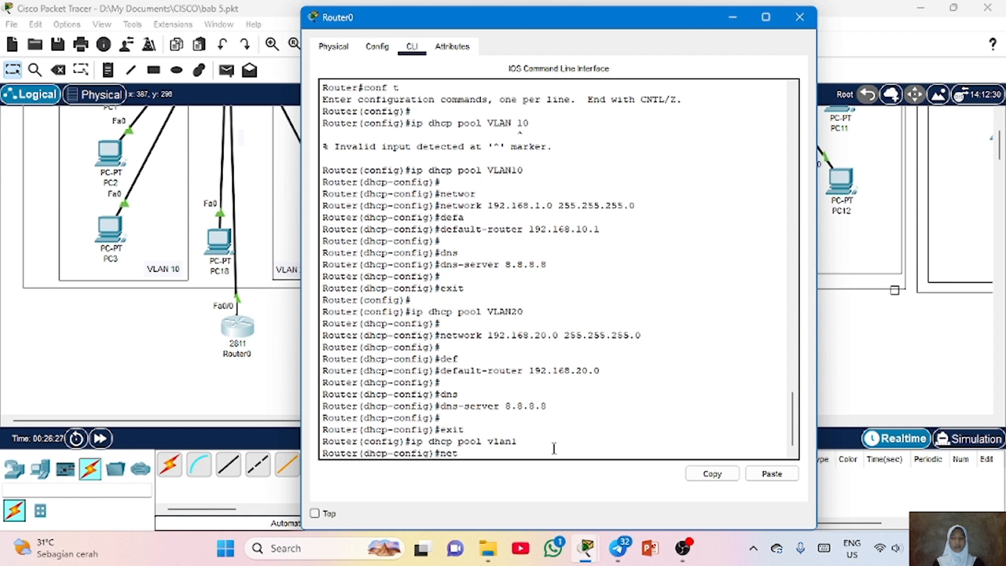
{"action": "type", "text": "work 192.168.1.0"}
{"action": "key", "text": "Return"}
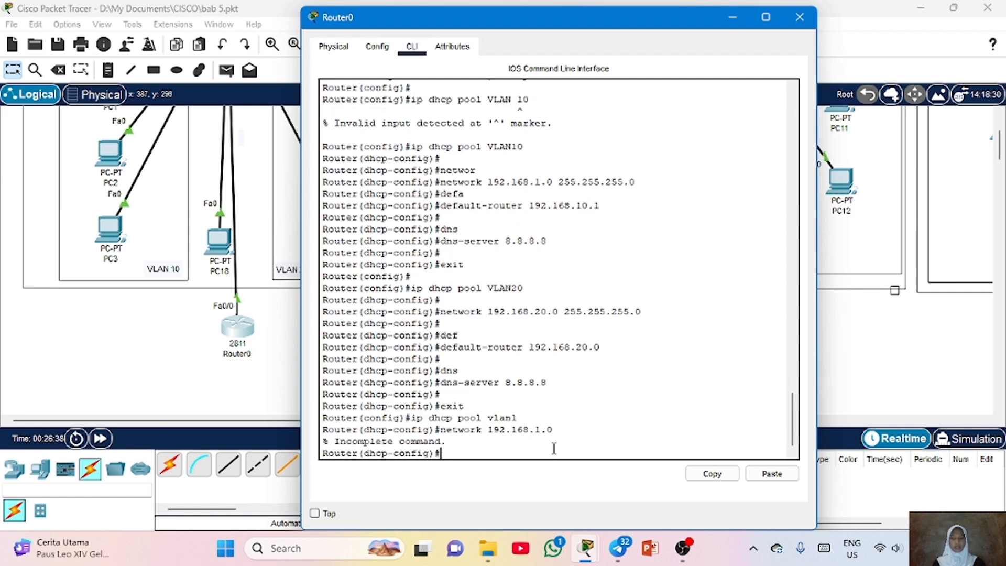
{"action": "key", "text": "Up"}
{"action": "type", "text": "255."}
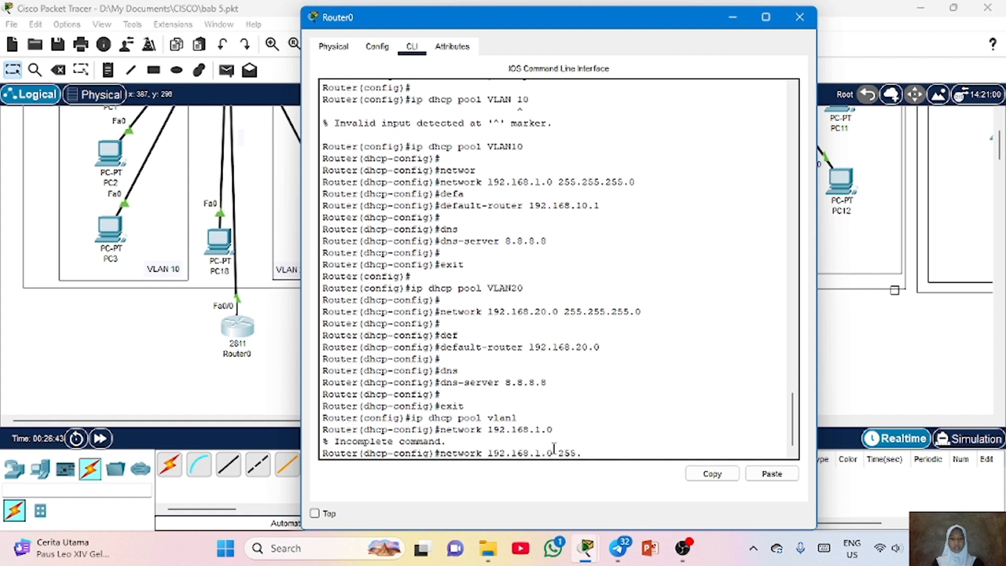
{"action": "type", "text": "255.255."}
{"action": "type", "text": "0"}
{"action": "key", "text": "Return"}
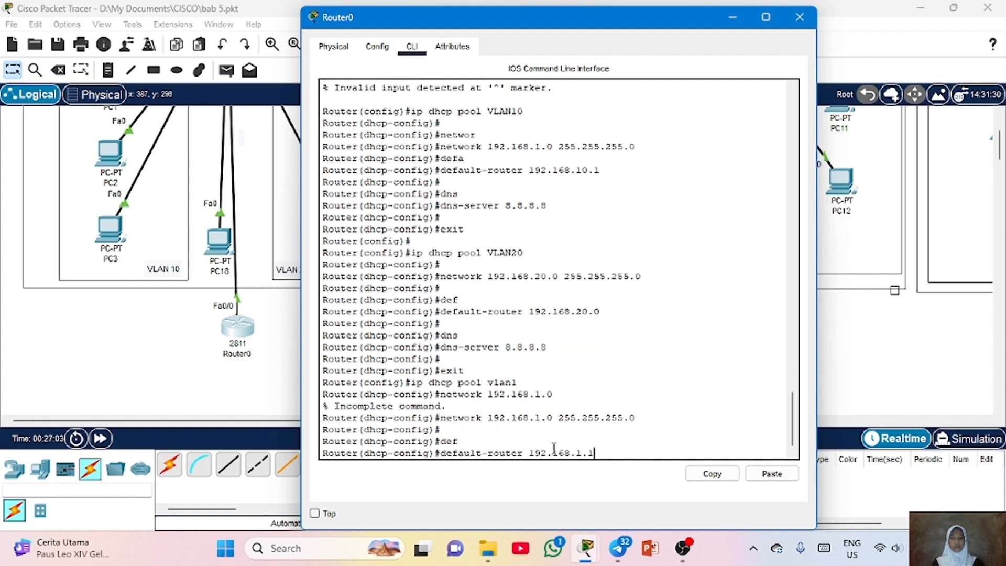
{"action": "key", "text": "Return"}
Set the vlan1 pool's DNS server to 8.8.8.8
{"action": "type", "text": "dhcp-config)#d"}
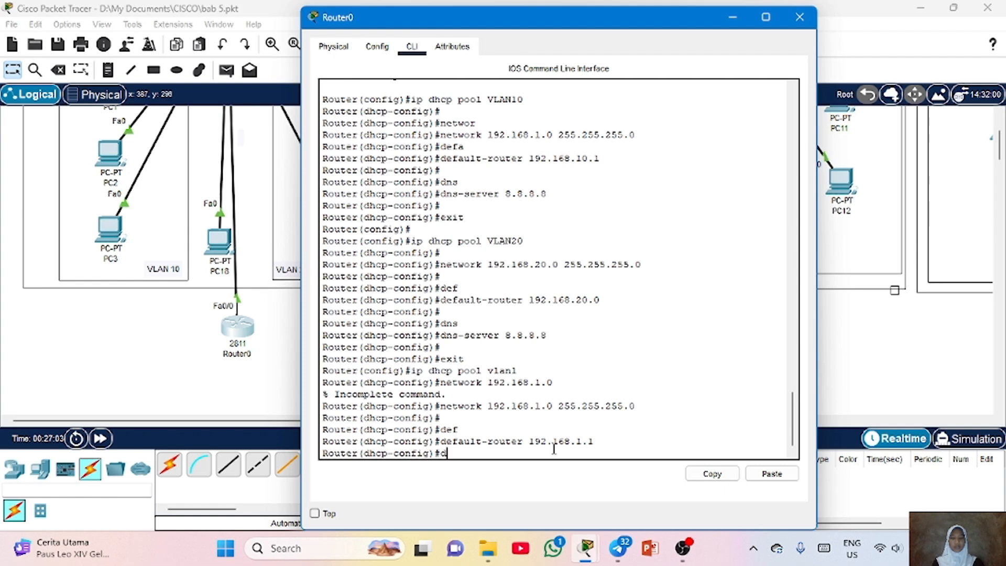
{"action": "type", "text": "ns"}
{"action": "key", "text": "Tab"}
{"action": "type", "text": "8."}
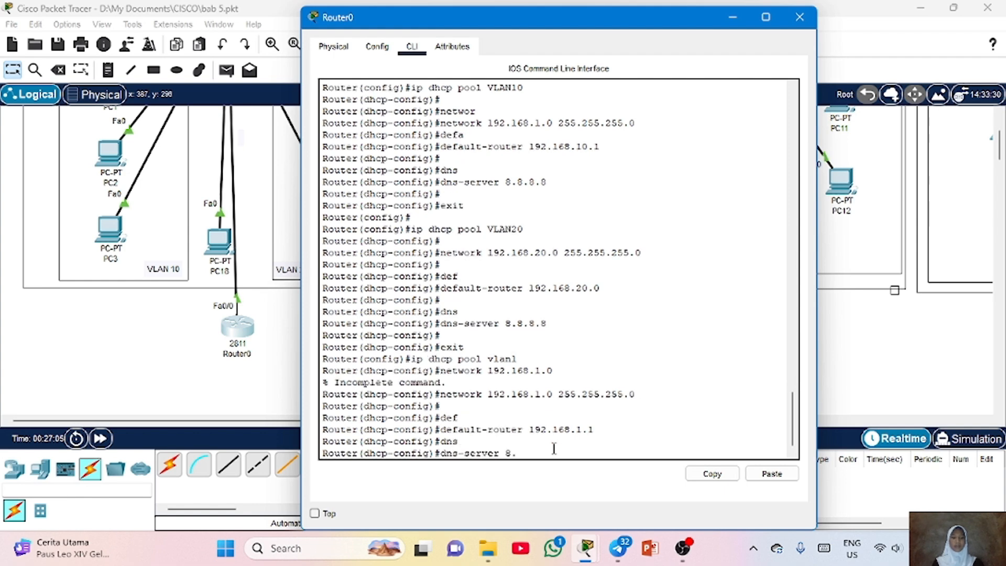
{"action": "type", "text": "8.88"}
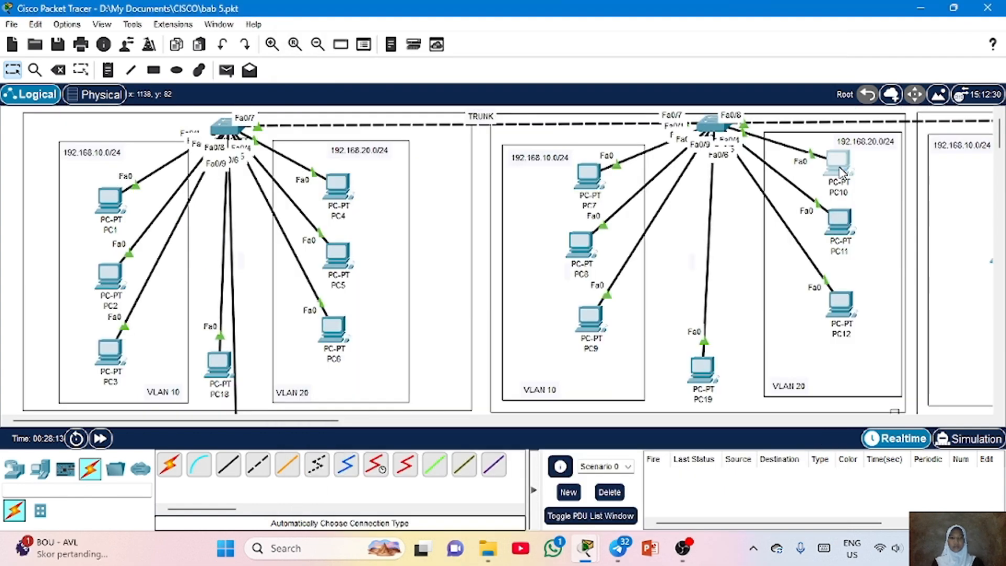
Switch PC10's IPv4 configuration from static to DHCP and close the PC10 window
{"action": "left_click", "coordinate": [838, 163]}
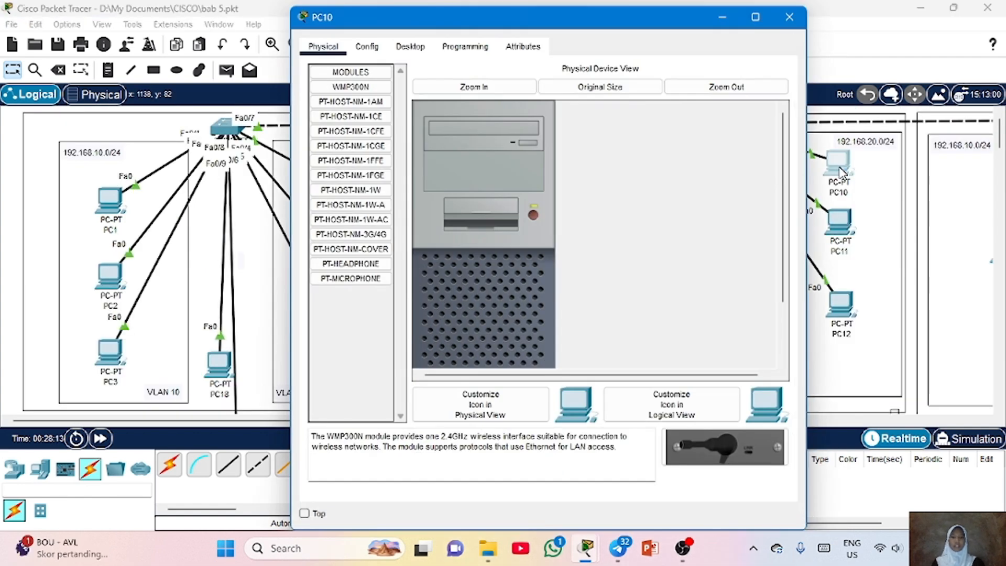
{"action": "left_click", "coordinate": [407, 48]}
{"action": "left_click", "coordinate": [362, 84]}
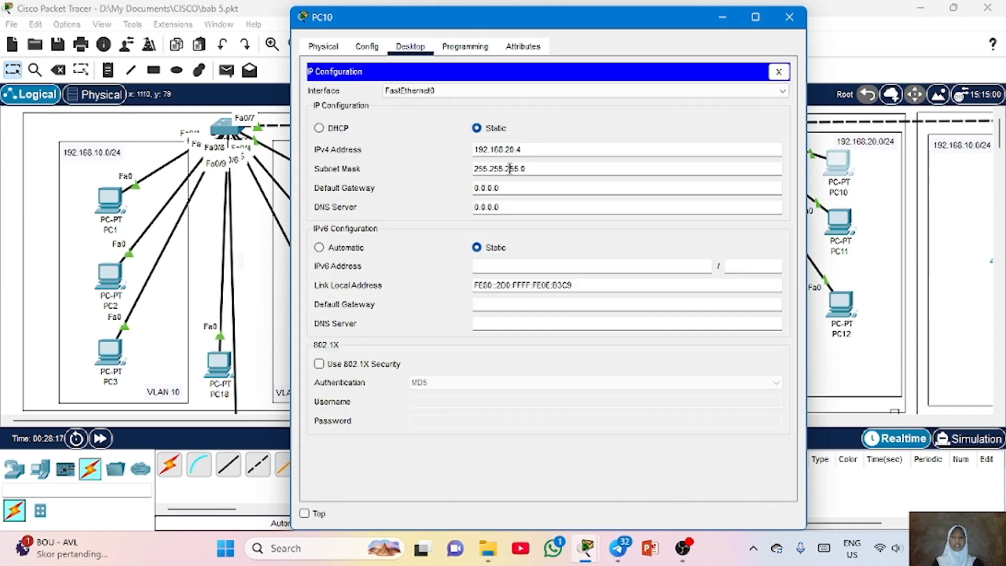
{"action": "left_click", "coordinate": [335, 130]}
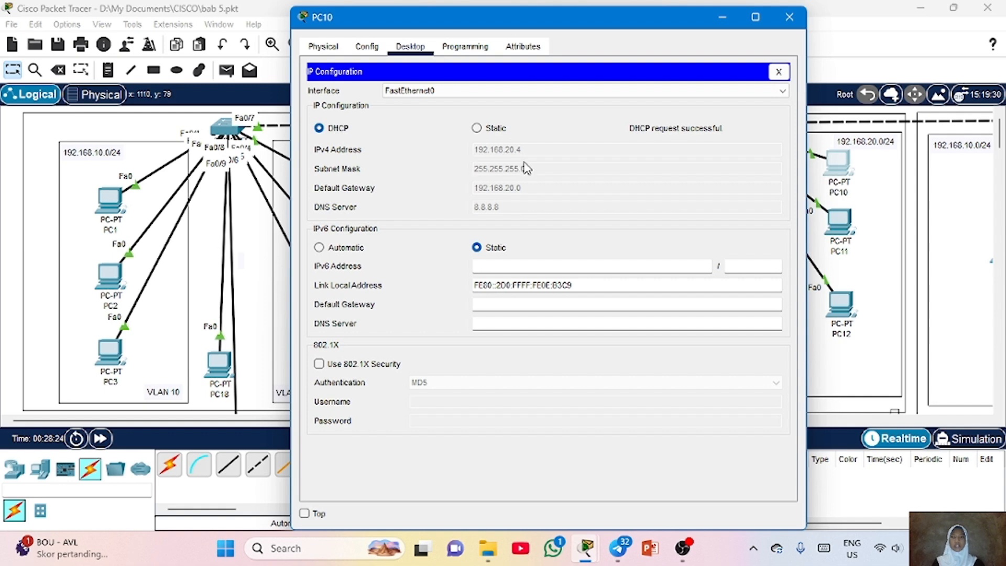
{"action": "left_click", "coordinate": [789, 17]}
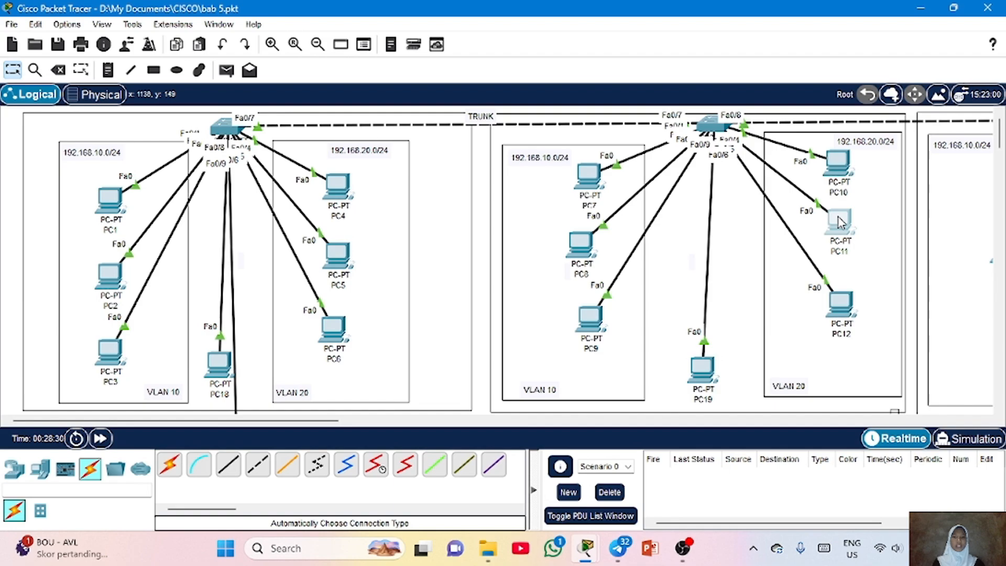
Add a note reading "switch layer 2 dan switch layer 3" above Switch3 and Switch4
{"action": "left_click", "coordinate": [840, 221]}
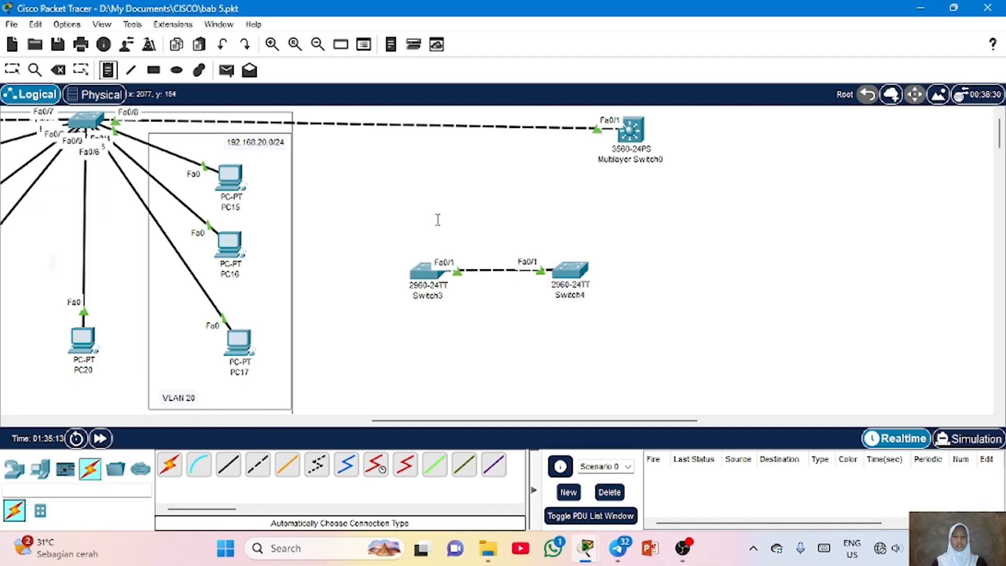
{"action": "left_click", "coordinate": [421, 204]}
{"action": "type", "text": "switc"}
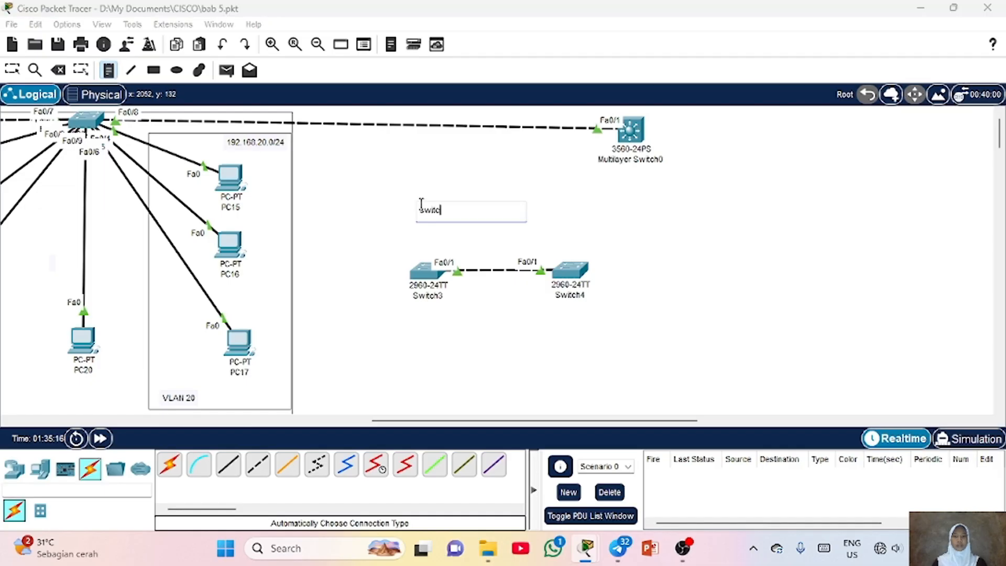
{"action": "type", "text": "h layer 2 dan switch layer 3"}
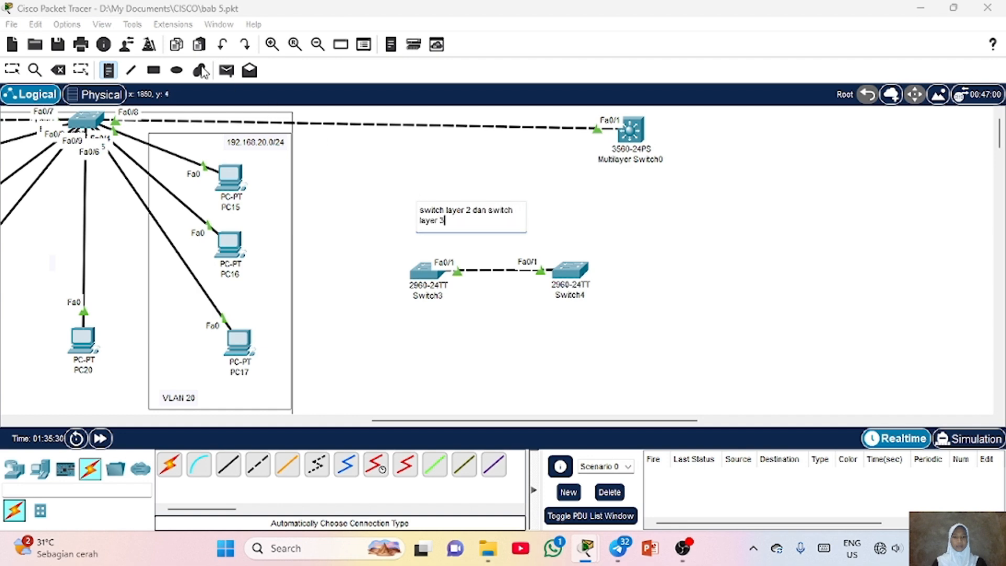
Add a note reading "2960" and move it up beside the top switch in the topology
{"action": "left_click_drag", "start_coordinate": [475, 422], "coordinate": [433, 424]}
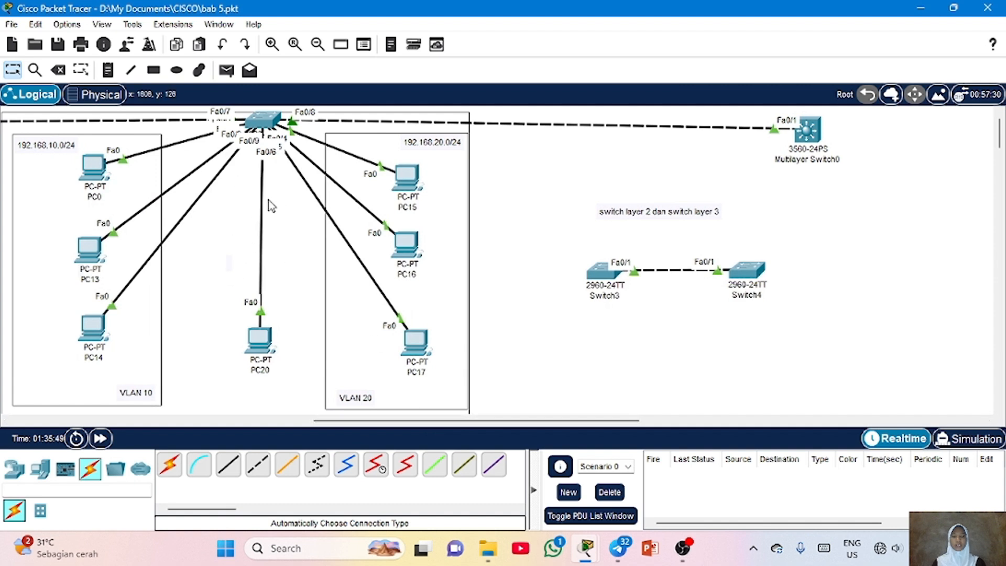
{"action": "key", "text": "n"}
{"action": "left_click", "coordinate": [576, 203]}
{"action": "type", "text": "2960"}
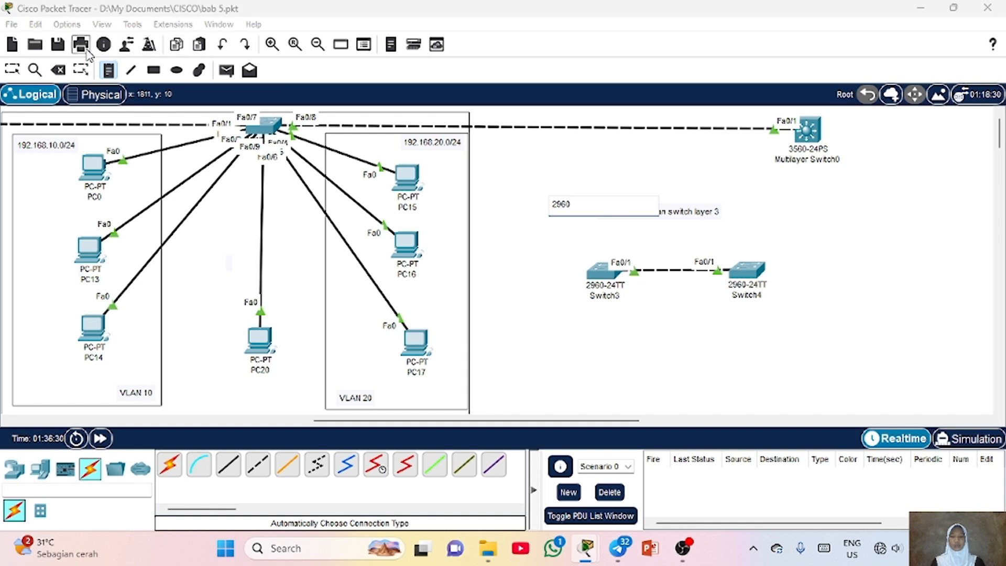
{"action": "left_click", "coordinate": [13, 71]}
{"action": "left_click_drag", "start_coordinate": [564, 206], "coordinate": [338, 115]}
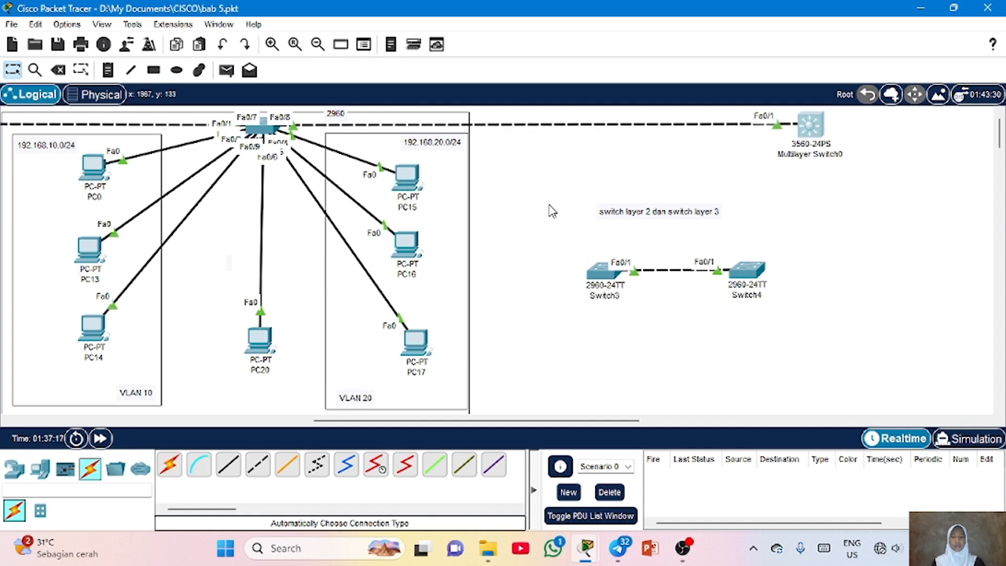
{"action": "left_click_drag", "start_coordinate": [818, 135], "coordinate": [835, 136]}
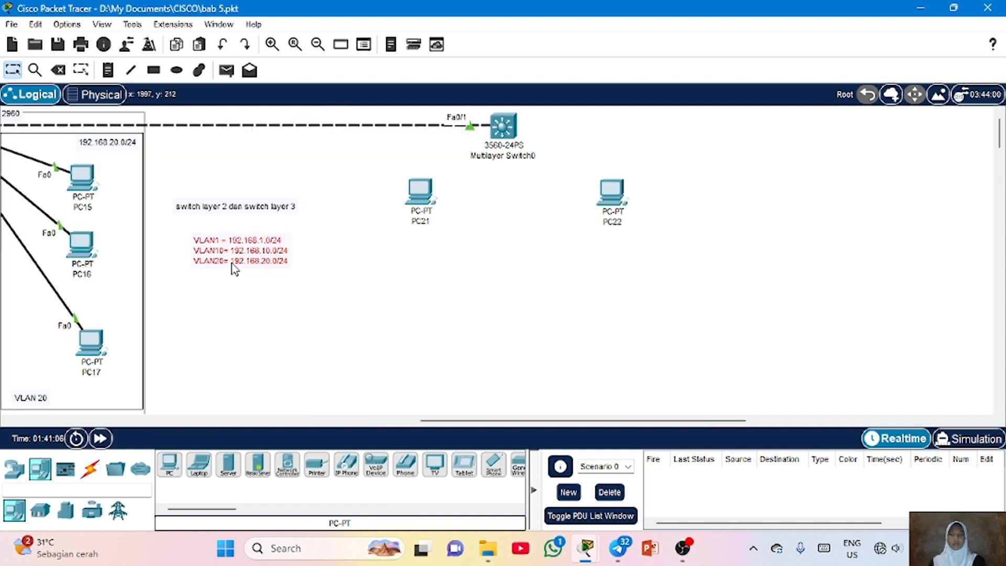
Connect PC21 and PC22 to Multilayer Switch0 with automatically chosen cables
{"action": "left_click", "coordinate": [99, 469]}
{"action": "left_click", "coordinate": [181, 466]}
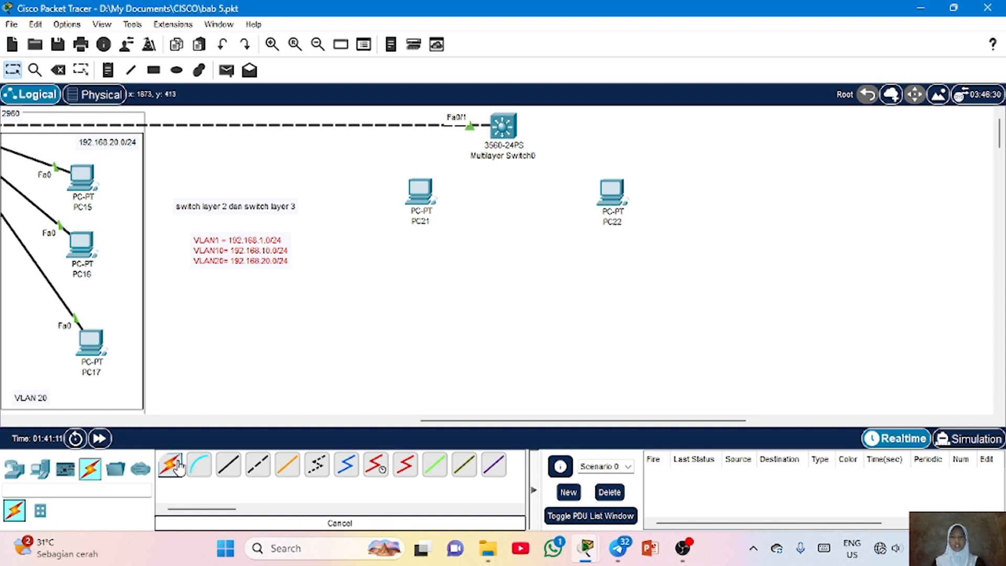
{"action": "left_click", "coordinate": [419, 192]}
{"action": "left_click", "coordinate": [506, 125]}
{"action": "left_click", "coordinate": [612, 200]}
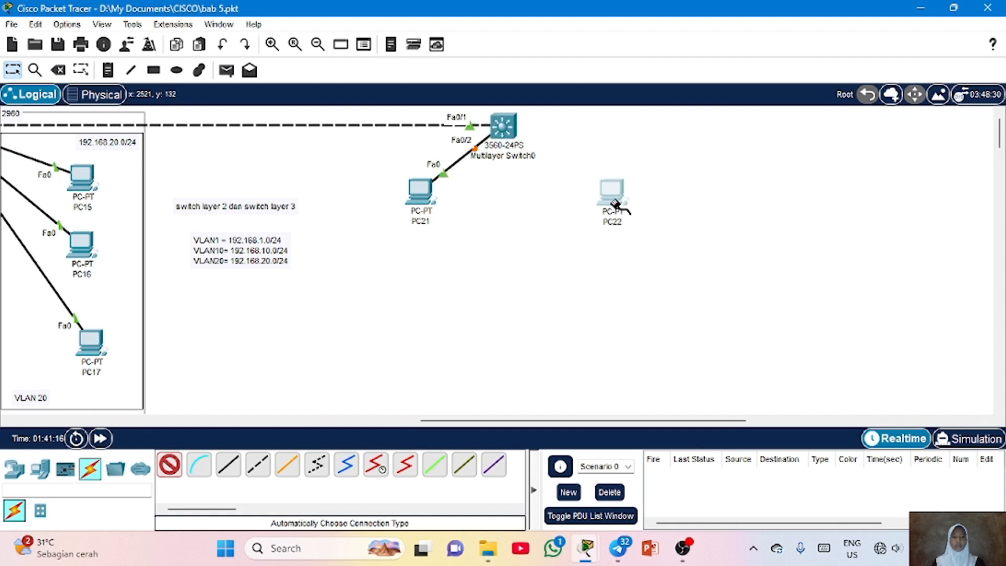
{"action": "left_click", "coordinate": [507, 140]}
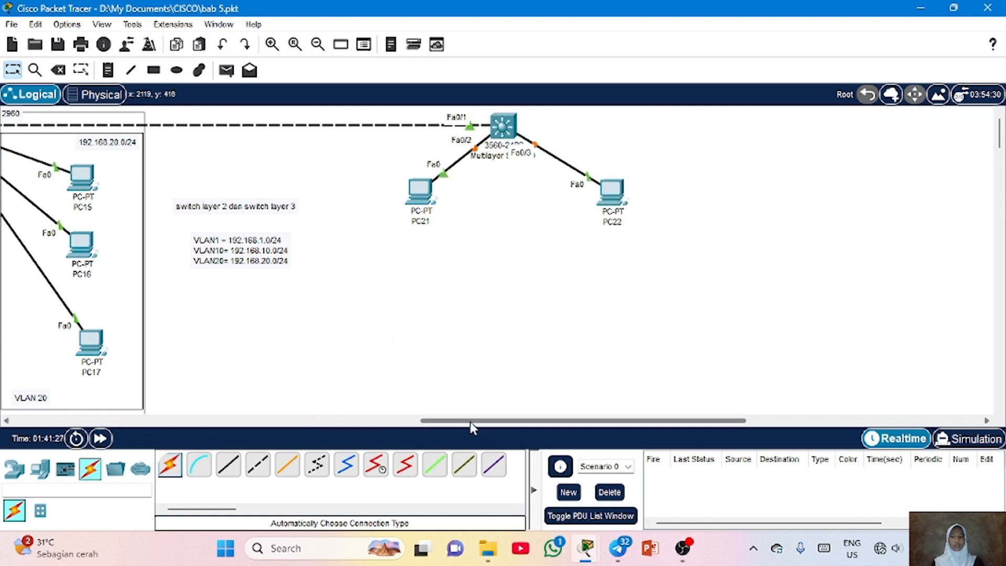
Give PC21 the static IPv4 address 192.168.10.55 and close its window
{"action": "left_click_drag", "start_coordinate": [470, 422], "coordinate": [486, 420]}
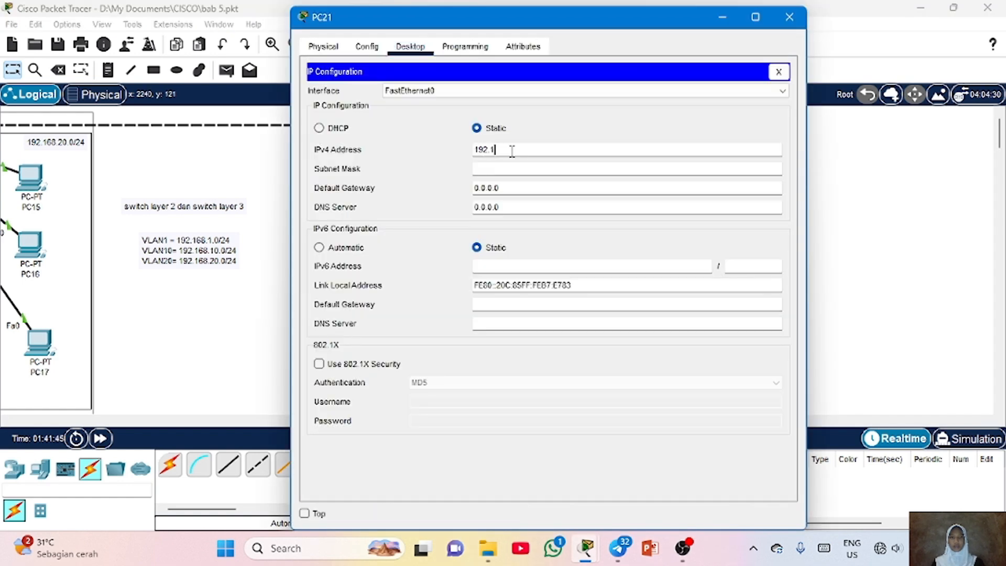
{"action": "type", "text": "68.10.55"}
{"action": "key", "text": "Tab"}
{"action": "left_click", "coordinate": [789, 17]}
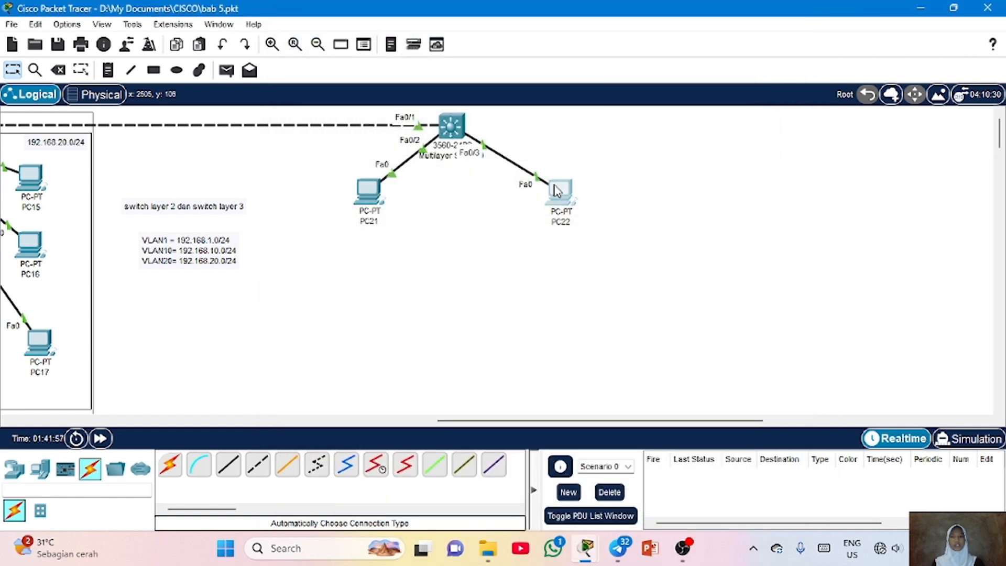
Give PC22 the static IPv4 address 192.168.20.55 with mask 255.255.255.0 and close its window
{"action": "left_click", "coordinate": [557, 191]}
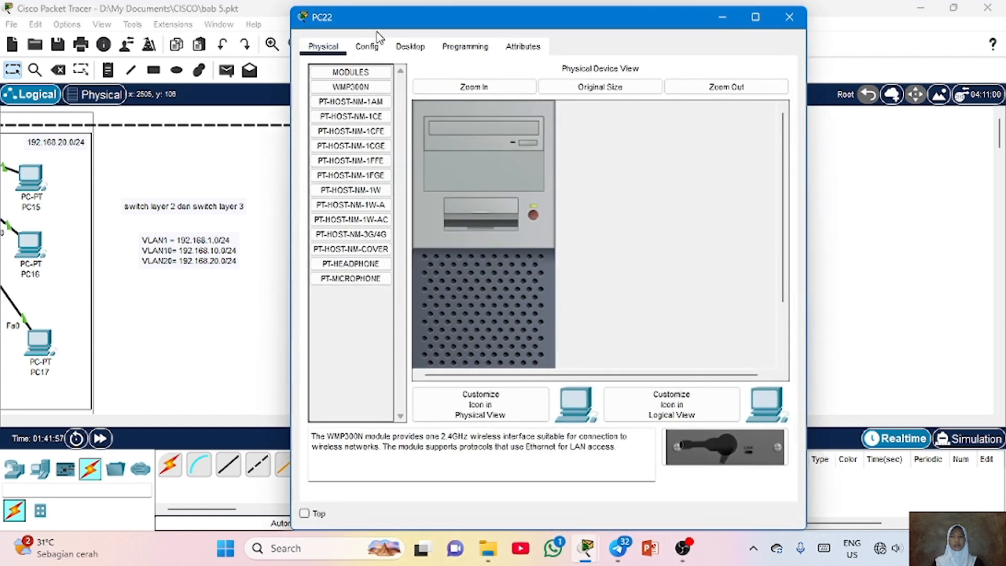
{"action": "left_click", "coordinate": [410, 46]}
{"action": "left_click", "coordinate": [332, 103]}
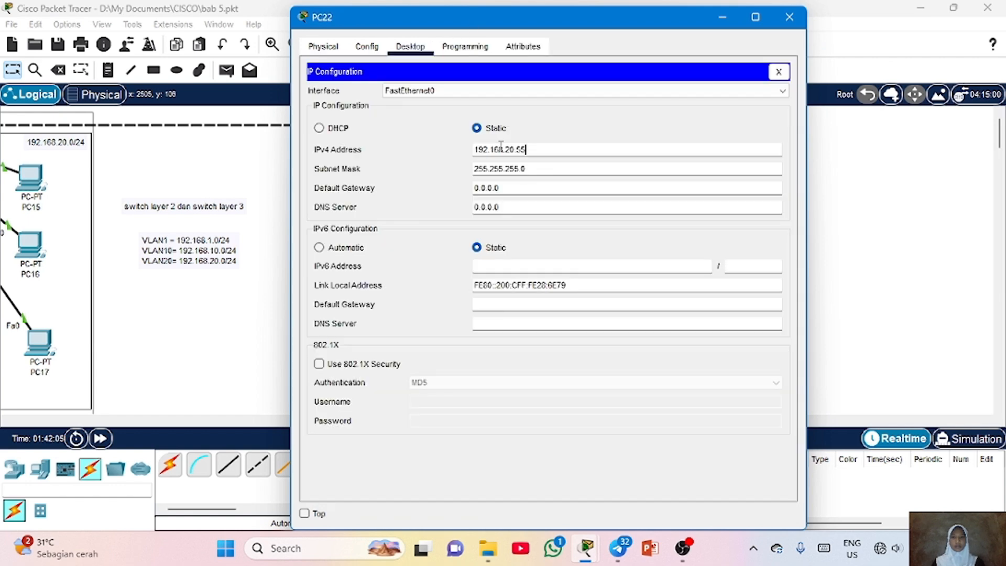
{"action": "left_click", "coordinate": [795, 11]}
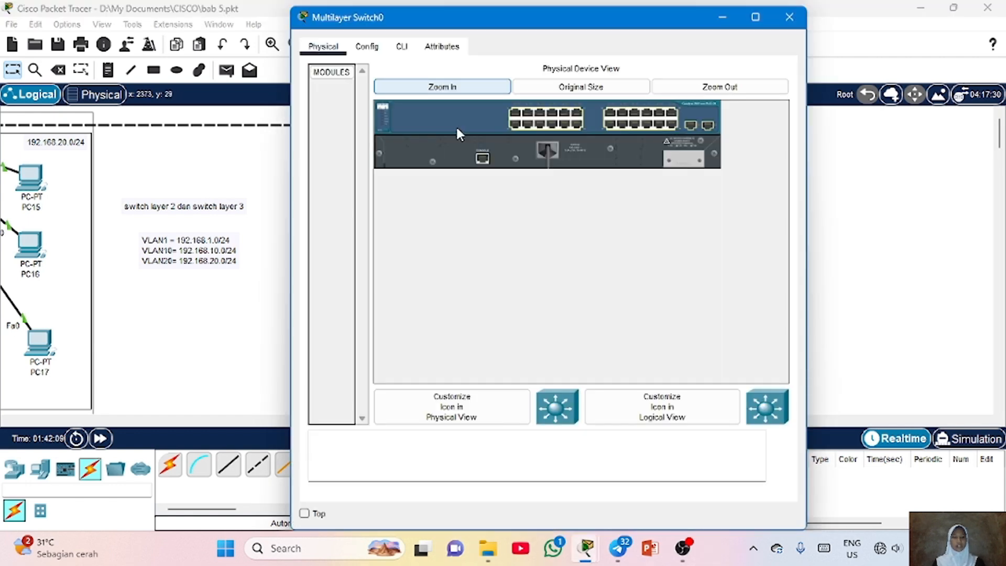
Open Multilayer Switch0's command line in global configuration mode
{"action": "left_click", "coordinate": [401, 46]}
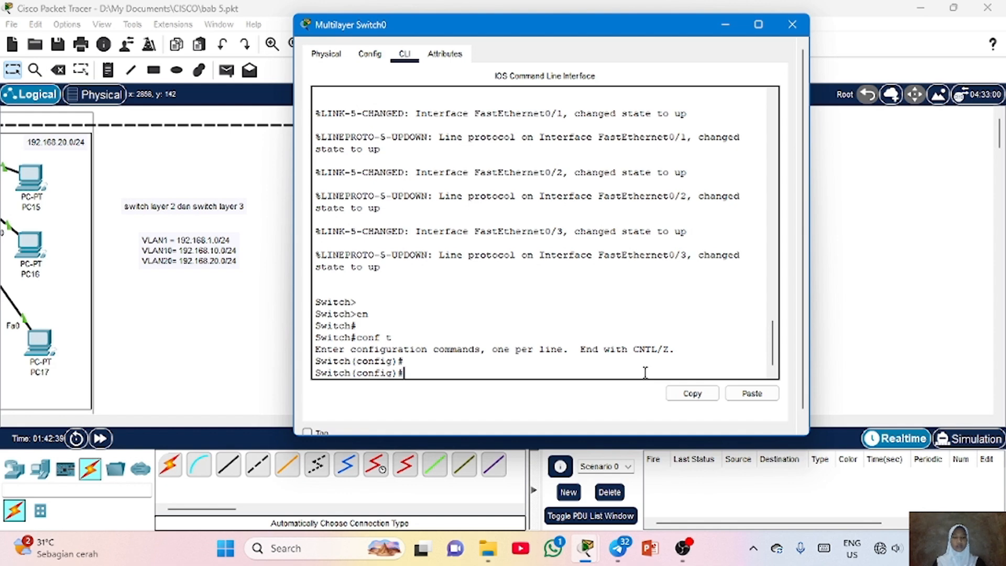
{"action": "left_click_drag", "start_coordinate": [576, 32], "coordinate": [808, 109]}
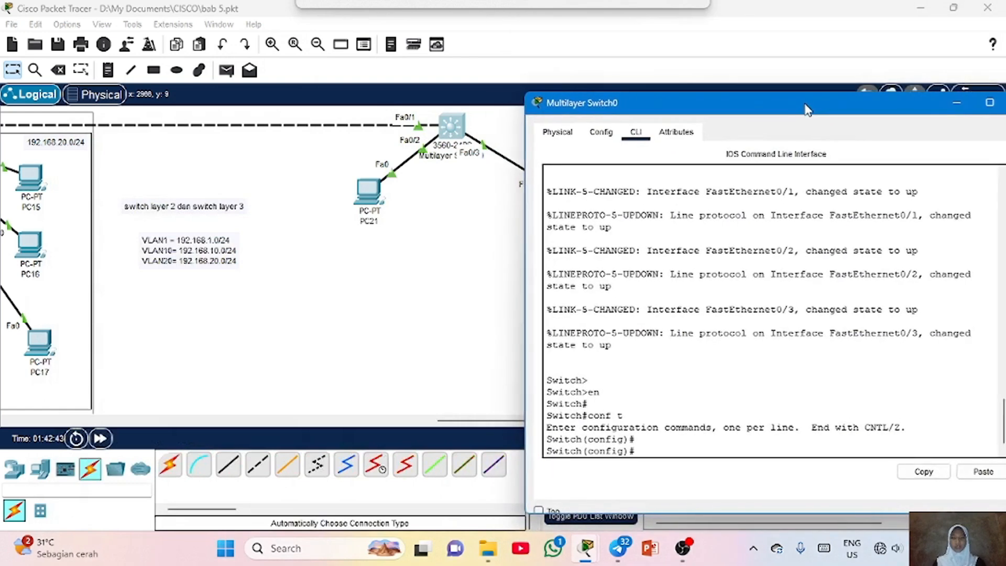
Reposition PC21 and PC22 slightly lower beside Multilayer Switch0
{"action": "left_click", "coordinate": [377, 207]}
{"action": "left_click_drag", "start_coordinate": [377, 207], "coordinate": [361, 221]}
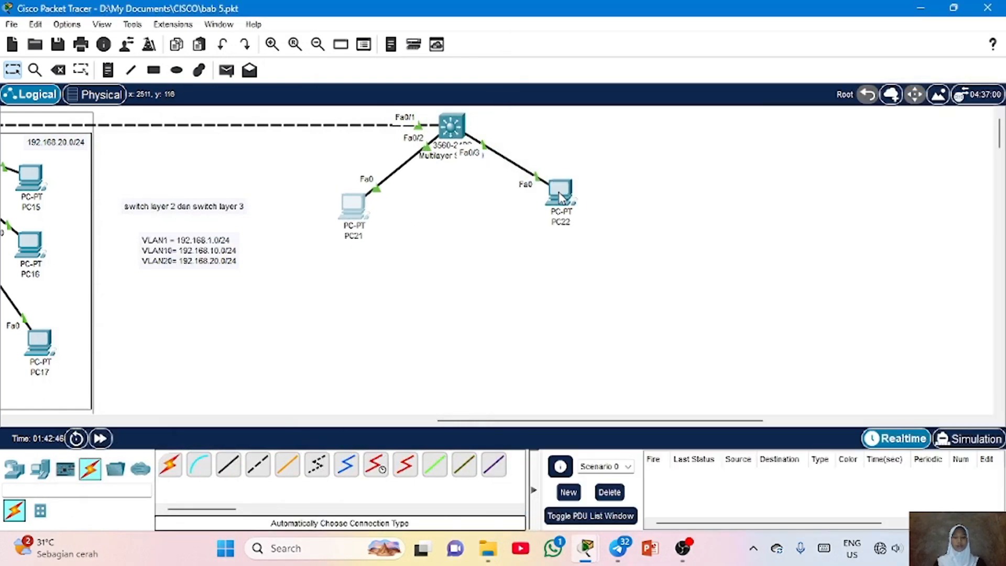
{"action": "mouse_move", "coordinate": [559, 197]}
{"action": "left_mouse_down"}
{"action": "mouse_move", "coordinate": [587, 143]}
{"action": "mouse_move", "coordinate": [548, 209]}
{"action": "left_mouse_up"}
Return to Multilayer Switch0's command line and create VLAN 10 named programing
{"action": "mouse_move", "coordinate": [582, 559]}
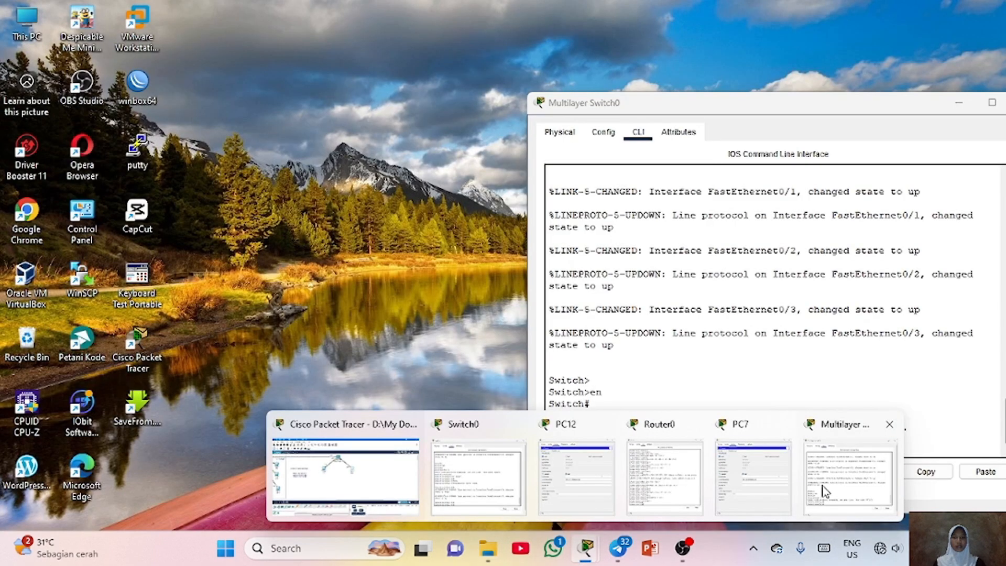
{"action": "left_click", "coordinate": [825, 487]}
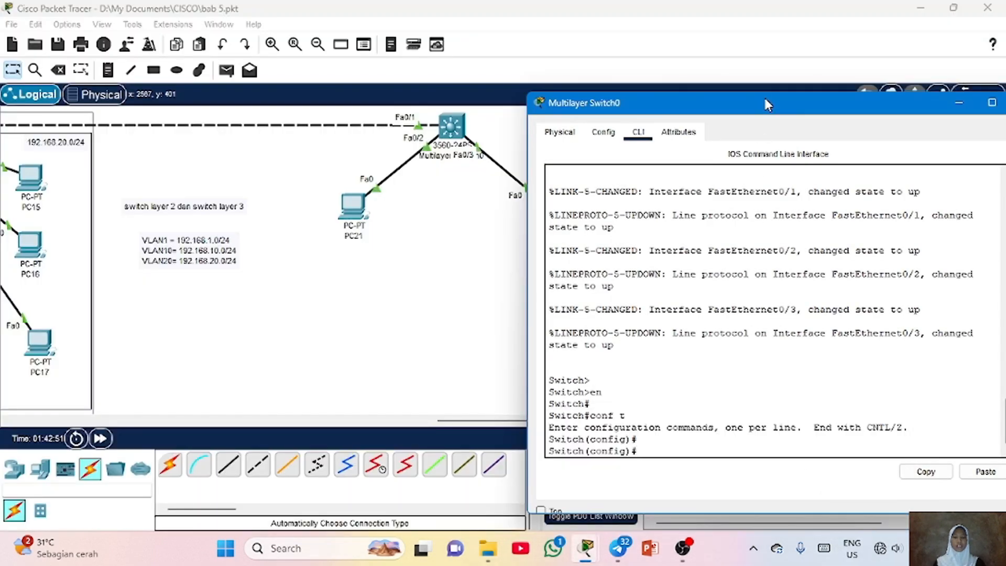
{"action": "left_click_drag", "start_coordinate": [766, 105], "coordinate": [501, 66]}
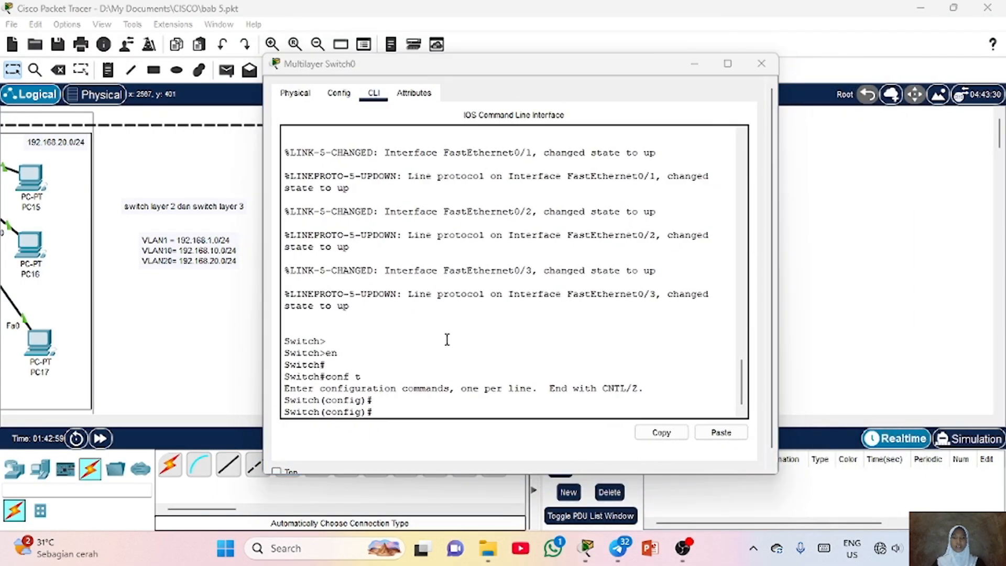
{"action": "left_click", "coordinate": [395, 422]}
{"action": "type", "text": "vl"}
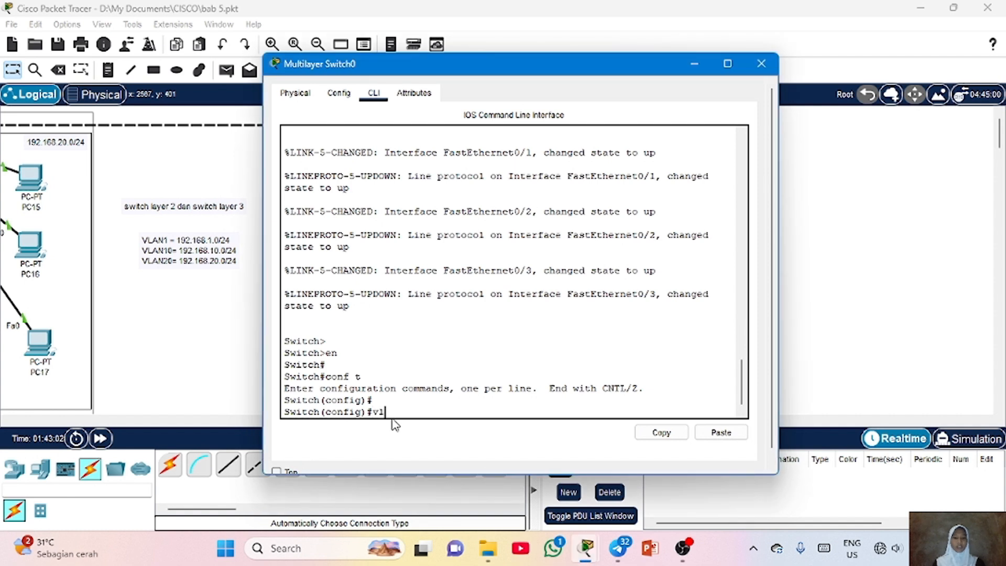
{"action": "type", "text": "an 10"}
{"action": "key", "text": "Return"}
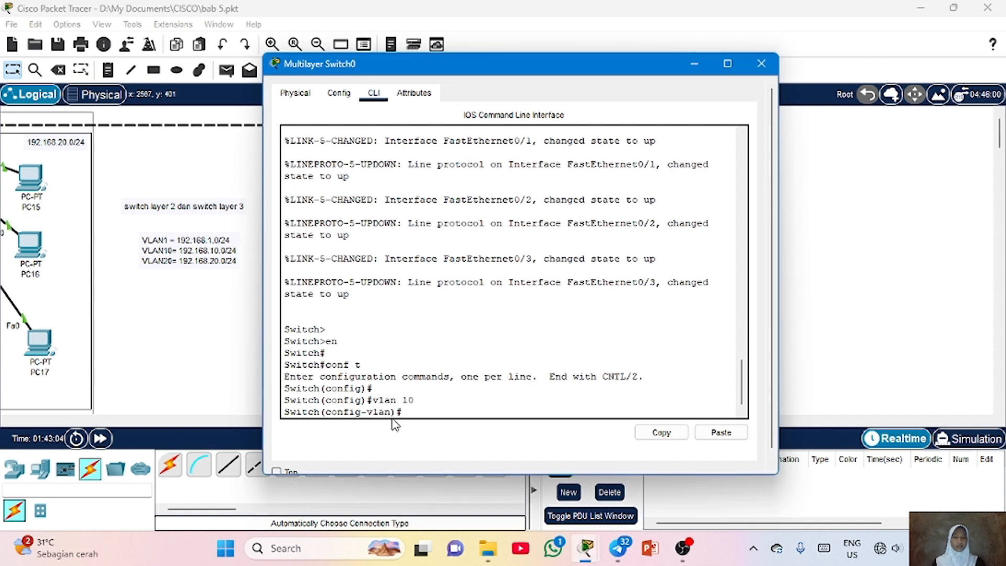
{"action": "type", "text": "name prog"}
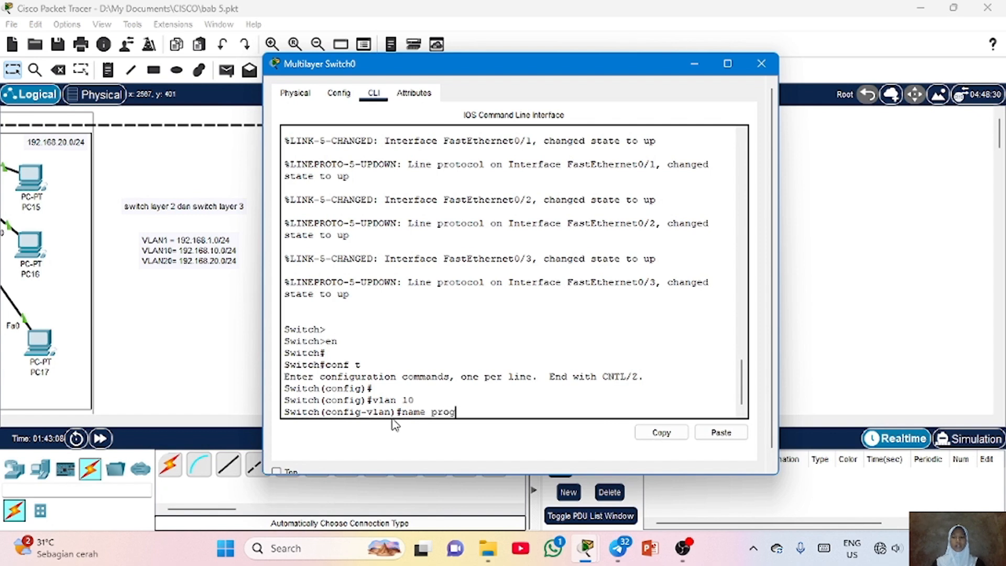
{"action": "type", "text": "raming"}
{"action": "key", "text": "Return"}
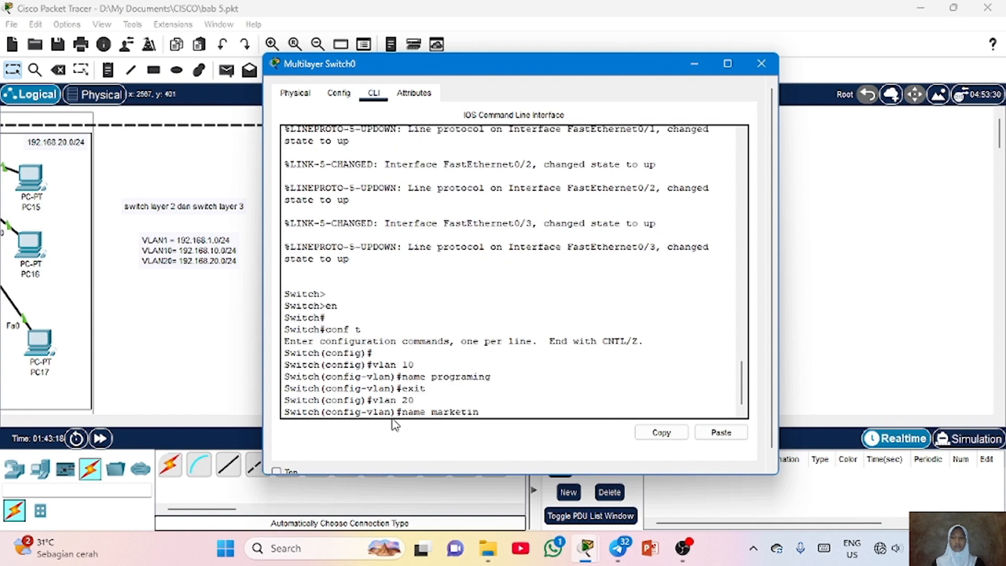
Create VLAN 20 named marketing and exit VLAN configuration
{"action": "type", "text": "g"}
{"action": "key", "text": "Return"}
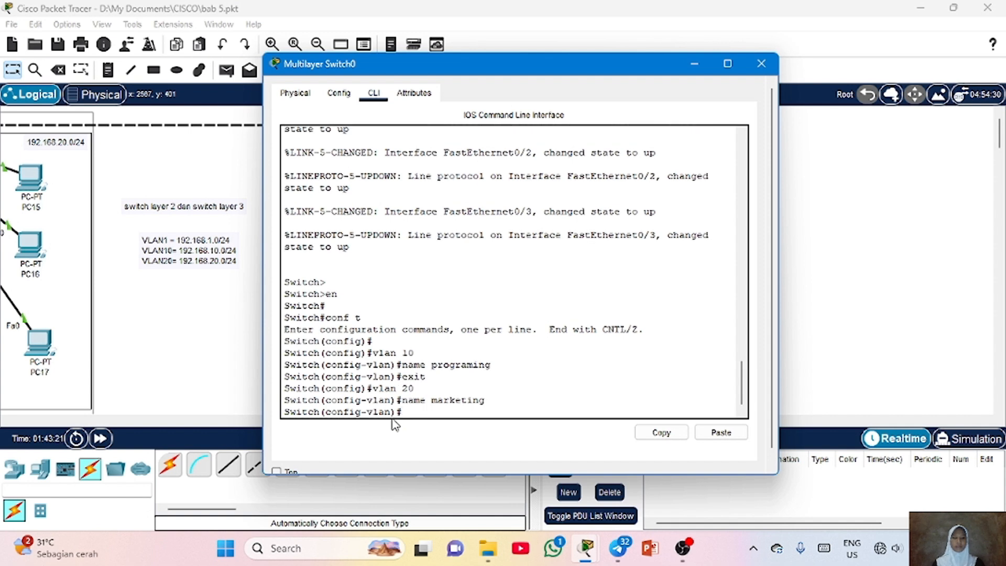
{"action": "type", "text": "exit"}
{"action": "key", "text": "Return"}
{"action": "key", "text": "Return"}
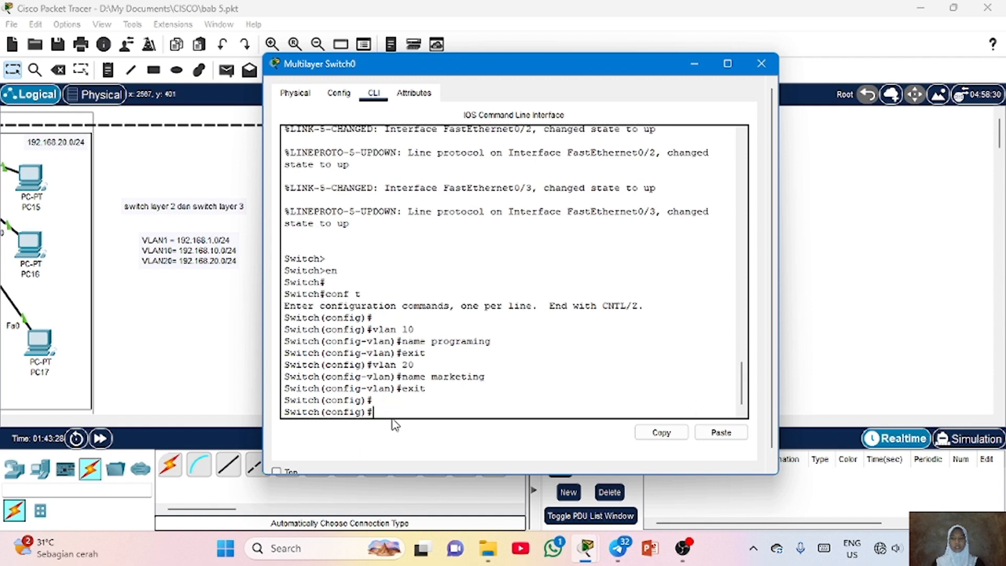
Configure interface fa0/2 as an access port assigned to VLAN 10
{"action": "type", "text": "int"}
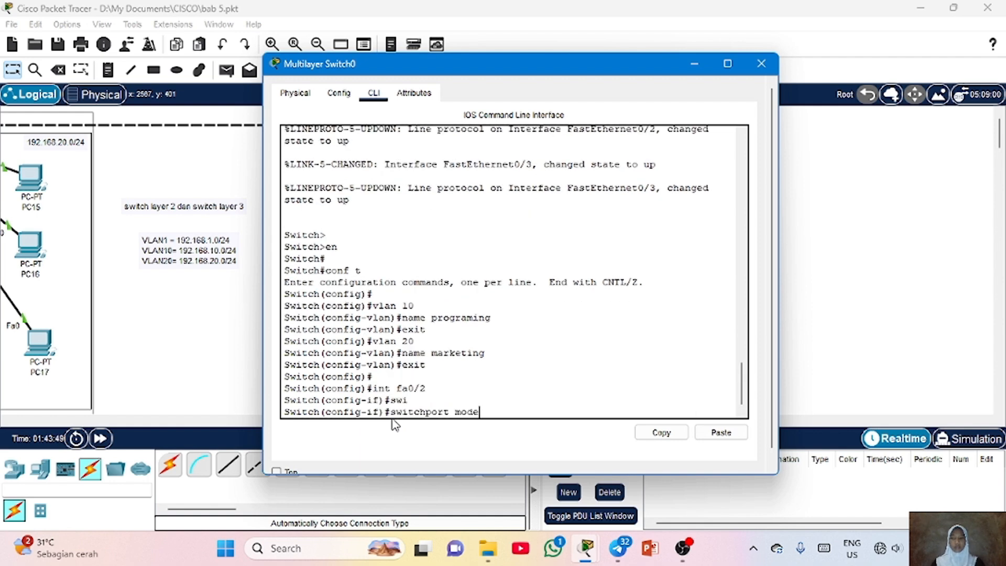
{"action": "type", "text": "access"}
{"action": "key", "text": "Return"}
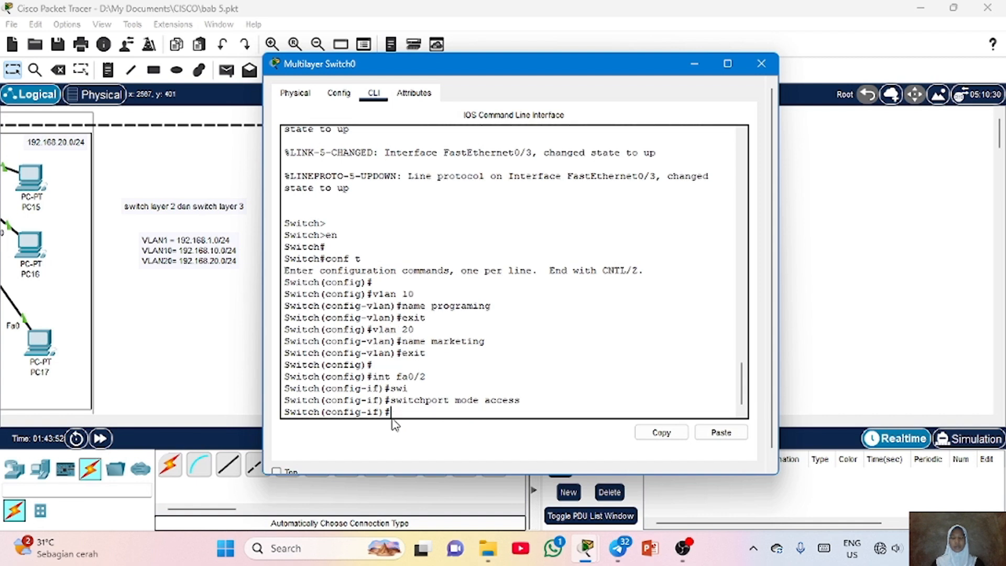
{"action": "type", "text": "swit"}
{"action": "key", "text": "Tab"}
{"action": "type", "text": "access vlan10"}
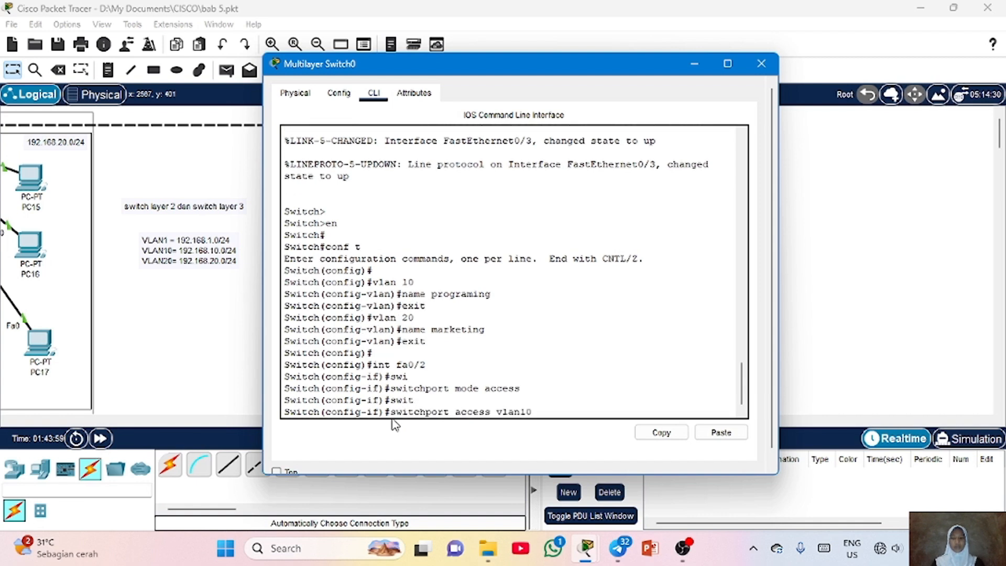
{"action": "key", "text": "Return"}
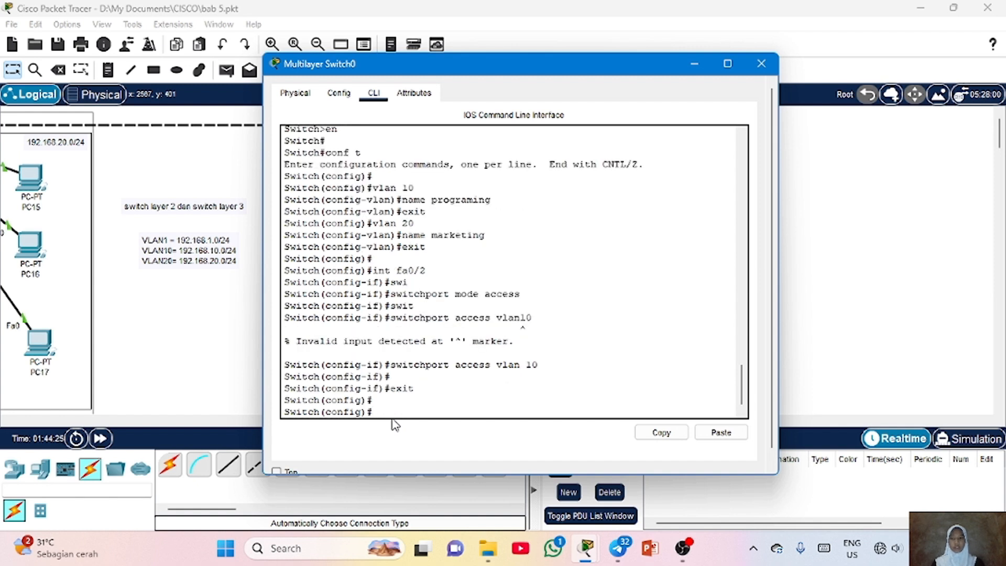
Enter interface fa0/3 and set it to switchport mode access
{"action": "type", "text": "int fa"}
{"action": "type", "text": "0/3"}
{"action": "key", "text": "Return"}
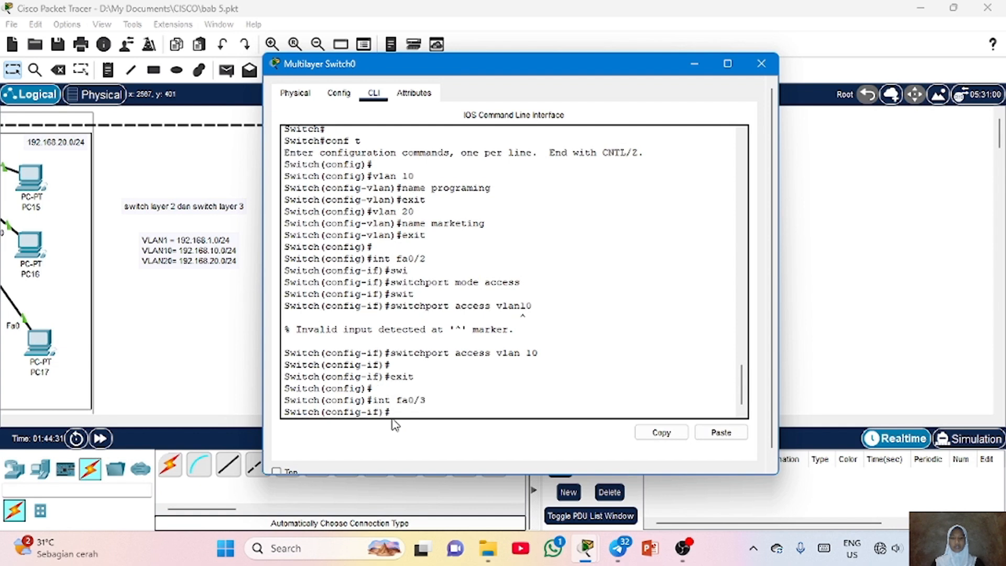
{"action": "type", "text": "swi"}
{"action": "key", "text": "Tab"}
{"action": "type", "text": "mode access"}
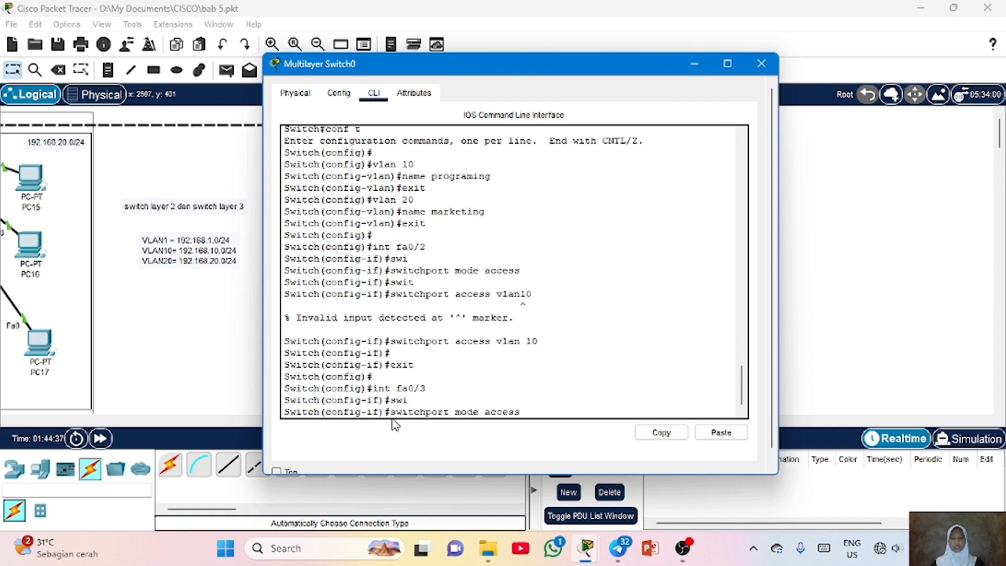
{"action": "key", "text": "Return"}
Assign fa0/3 to access VLAN 20 and exit interface configuration
{"action": "type", "text": "swi"}
{"action": "key", "text": "Tab"}
{"action": "type", "text": "access "}
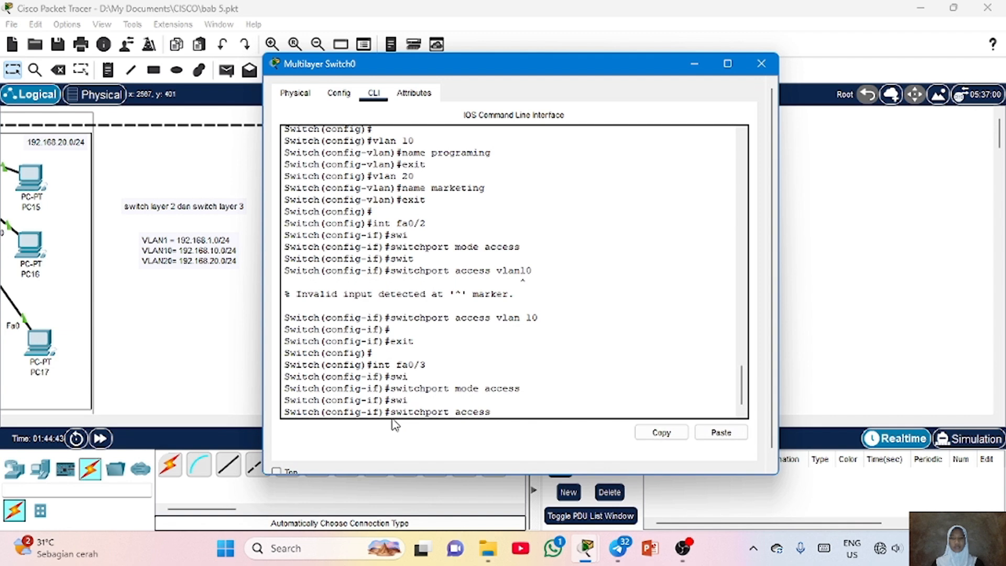
{"action": "type", "text": "vlan 20"}
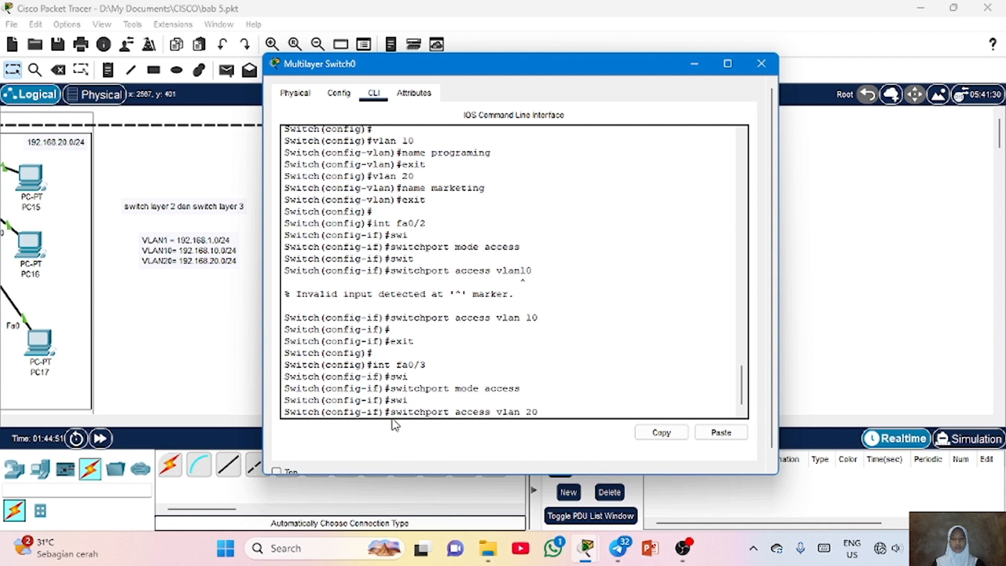
{"action": "key", "text": "BackSpace"}
{"action": "key", "text": "BackSpace"}
{"action": "type", "text": "20"}
{"action": "key", "text": "Return"}
{"action": "key", "text": "Return"}
{"action": "type", "text": "exit"}
{"action": "key", "text": "Return"}
{"action": "key", "text": "Return"}
Display the brief VLAN table and examine the port assignments of VLANs 10 and 20
{"action": "type", "text": "do"}
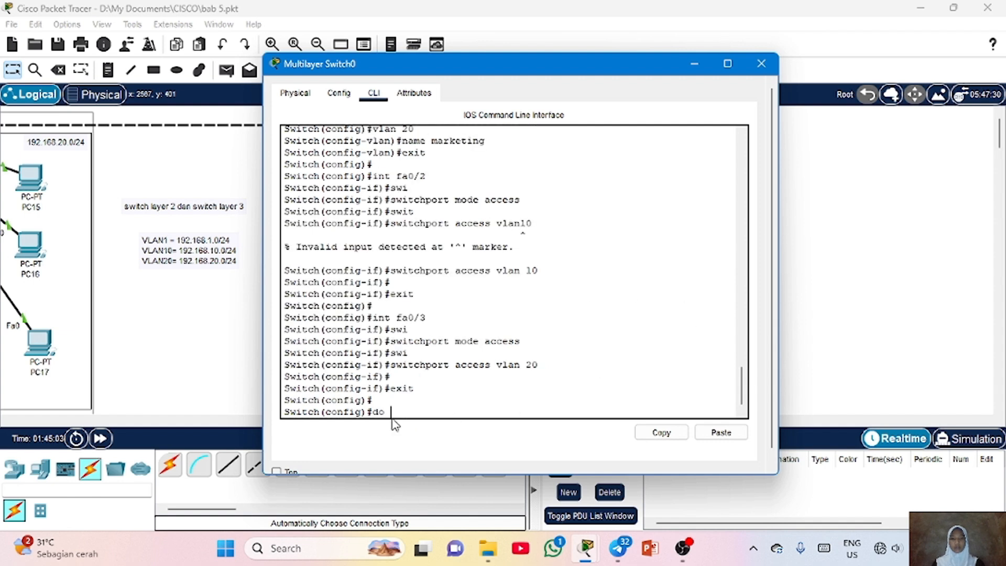
{"action": "type", "text": "show vlan"}
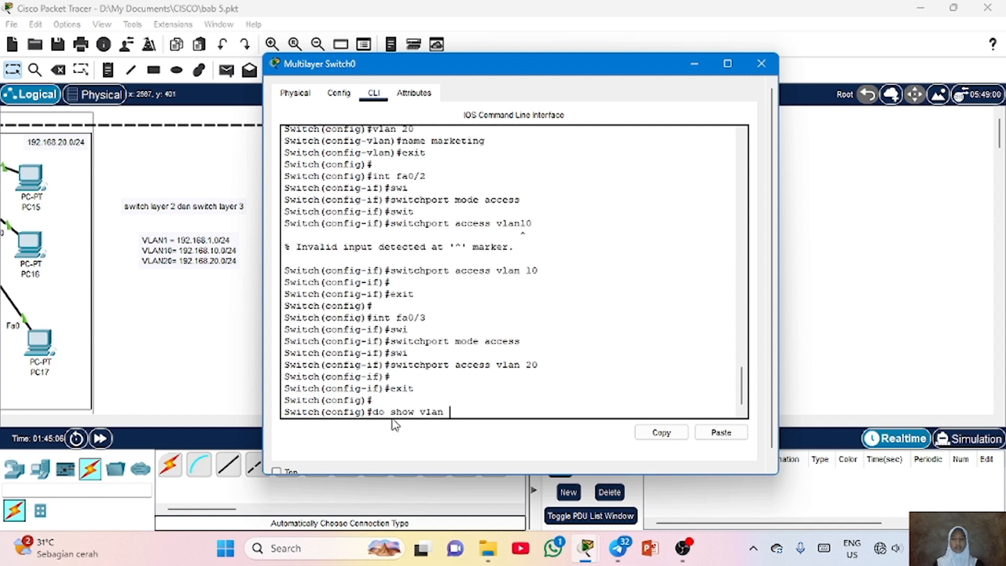
{"action": "type", "text": " brief"}
{"action": "key", "text": "Return"}
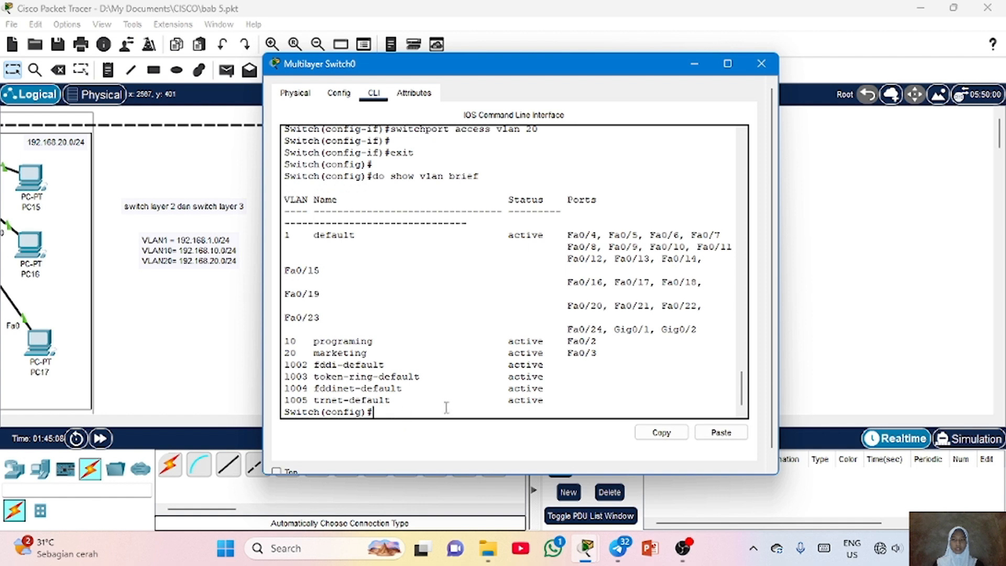
{"action": "left_click_drag", "start_coordinate": [600, 343], "coordinate": [291, 340]}
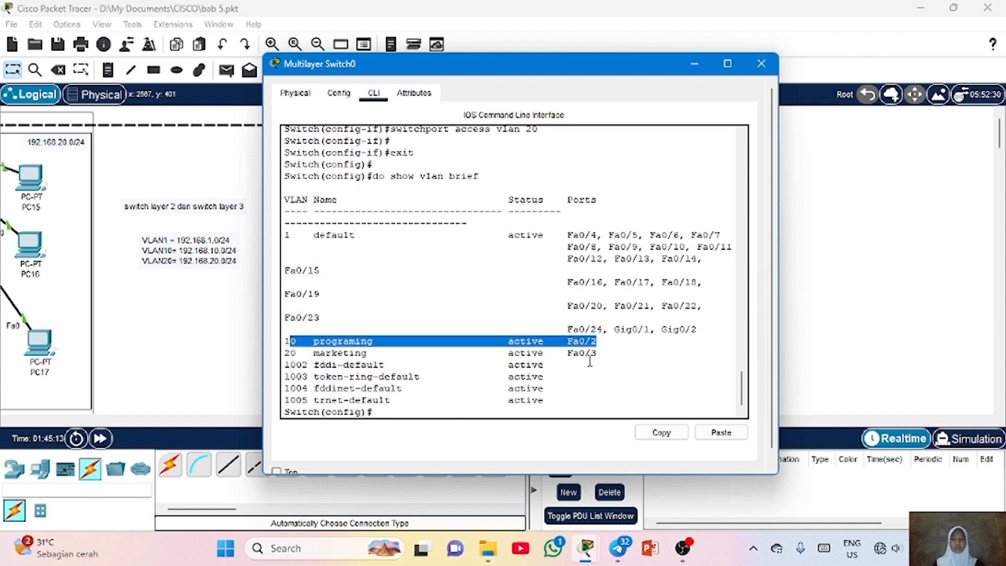
{"action": "left_click_drag", "start_coordinate": [601, 355], "coordinate": [286, 352]}
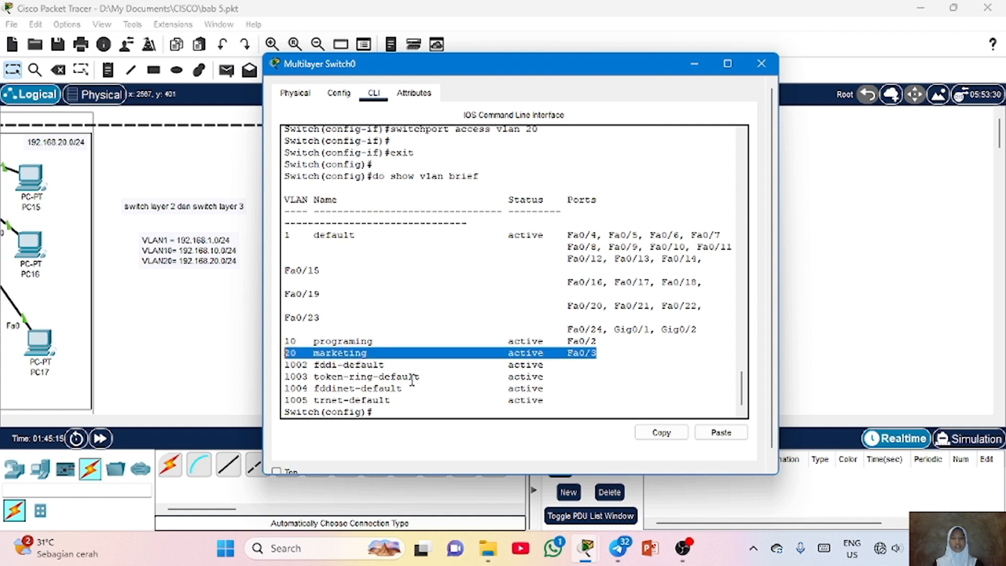
{"action": "left_click_drag", "start_coordinate": [412, 380], "coordinate": [405, 416]}
{"action": "left_click", "coordinate": [404, 418]}
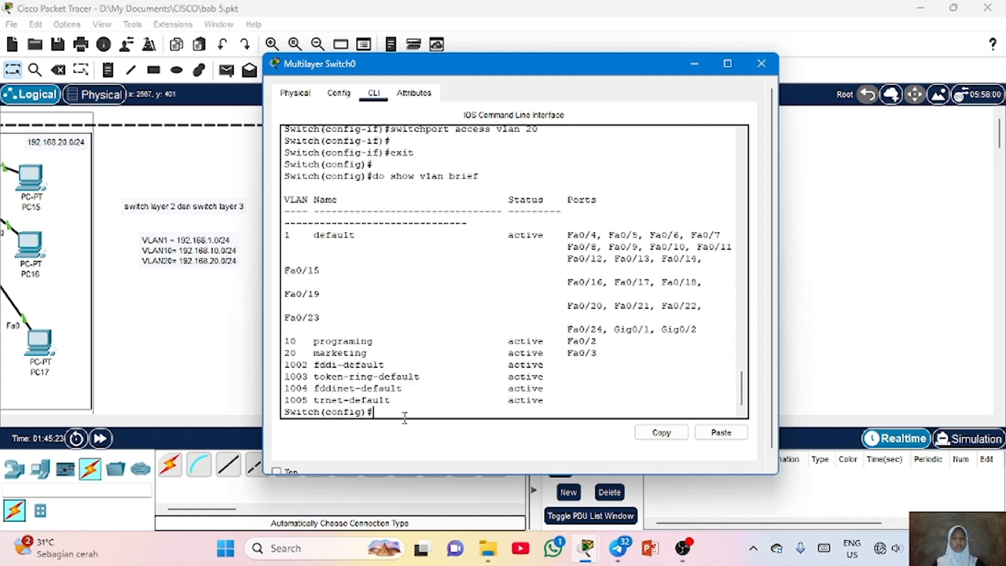
Create interface VLAN 10 with IP address 192.168.10.1 and mask 255.255.255.0, then exit the interface
{"action": "type", "text": "int vlan 10"}
{"action": "key", "text": "Return"}
{"action": "key", "text": "Return"}
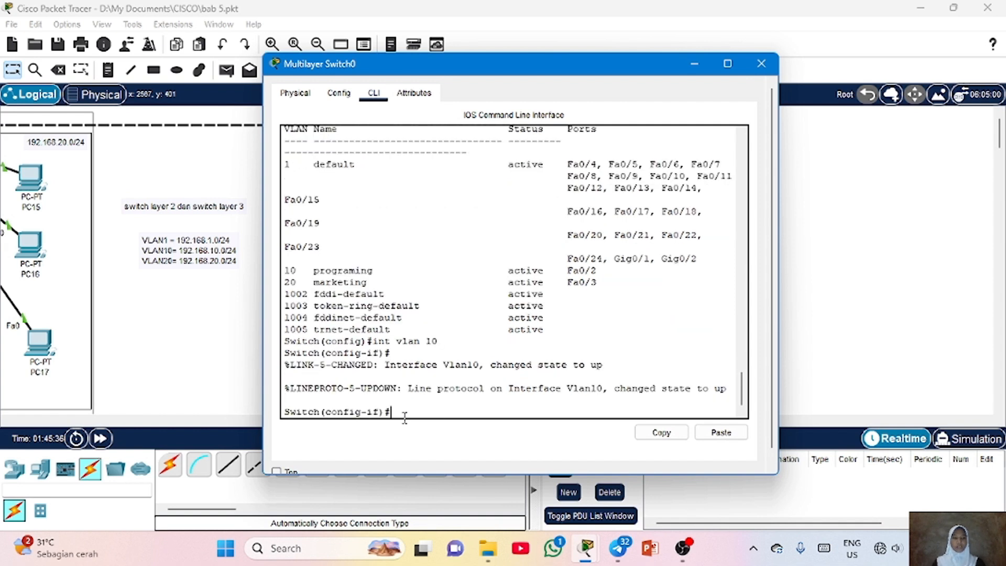
{"action": "type", "text": "ip address 192.168.10.1 255."}
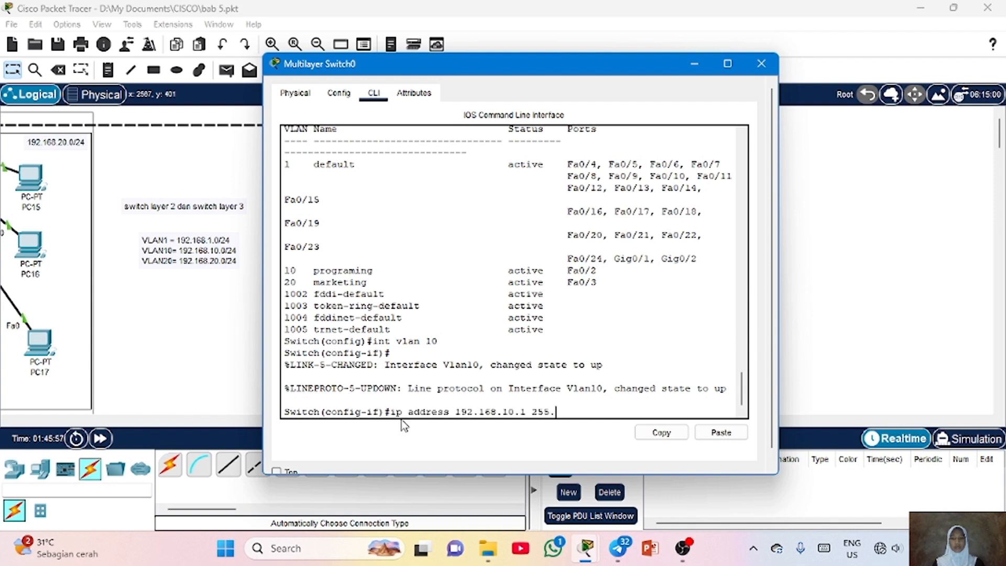
{"action": "type", "text": "255.255."}
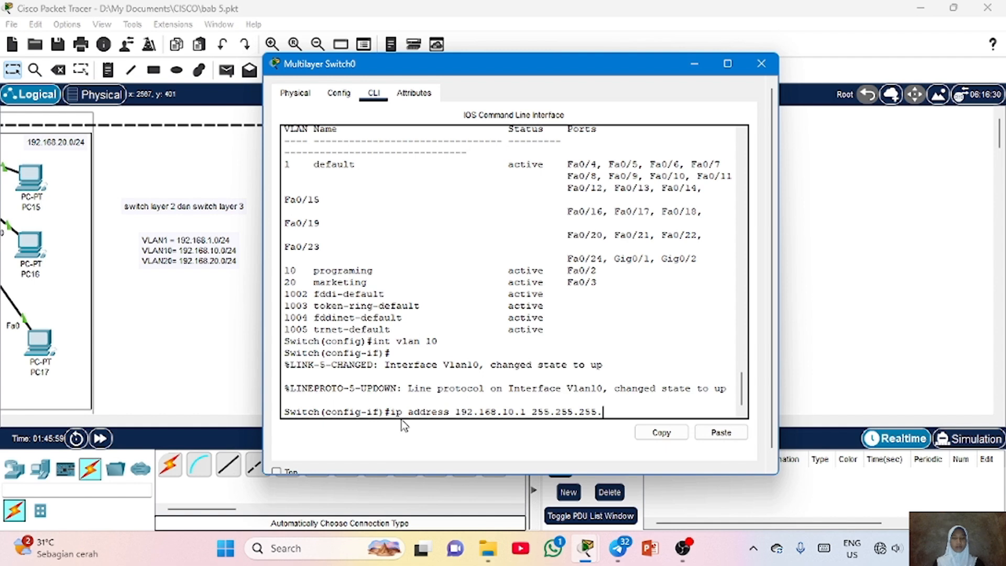
{"action": "type", "text": "0"}
{"action": "key", "text": "Return"}
{"action": "key", "text": "Return"}
{"action": "type", "text": "exit"}
{"action": "key", "text": "Return"}
{"action": "key", "text": "Return"}
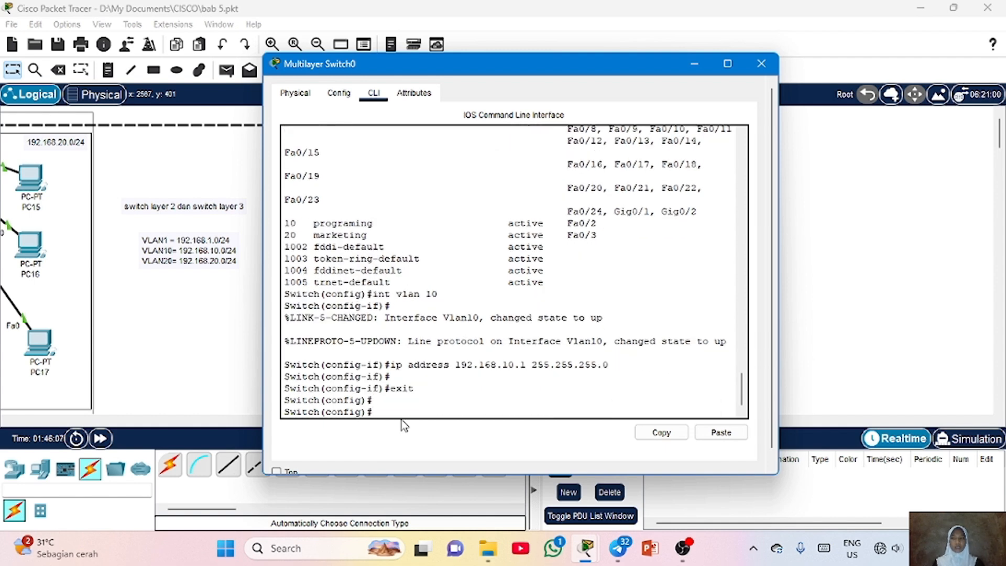
Create interface VLAN 20 with IP address 192.168.20.1 and mask 255.255.255.0
{"action": "type", "text": "int vlan 20"}
{"action": "key", "text": "Return"}
{"action": "type", "text": "if"}
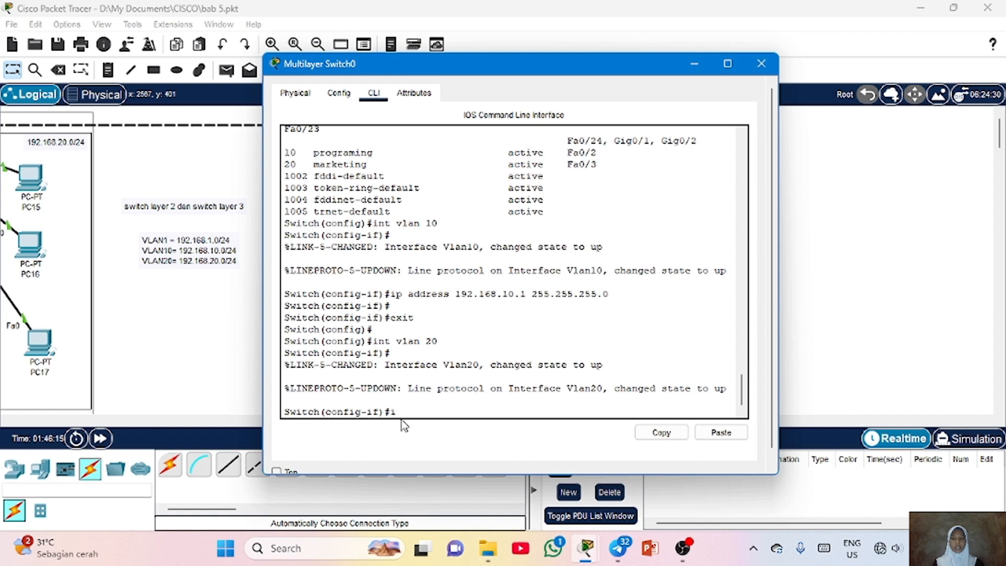
{"action": "type", "text": "p address 192.168.20.1 "}
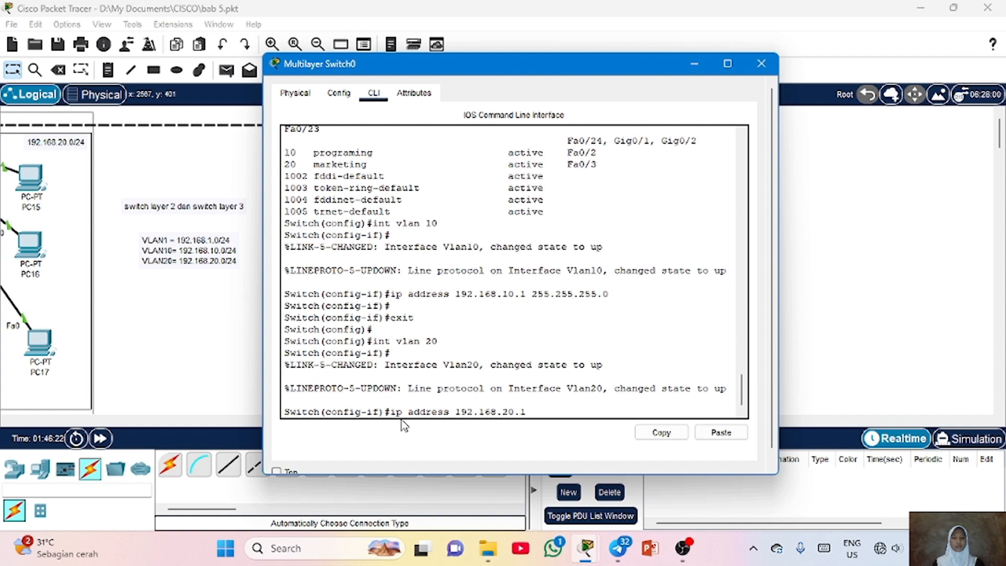
{"action": "type", "text": "255.255.255.0"}
{"action": "key", "text": "Return"}
{"action": "key", "text": "Return"}
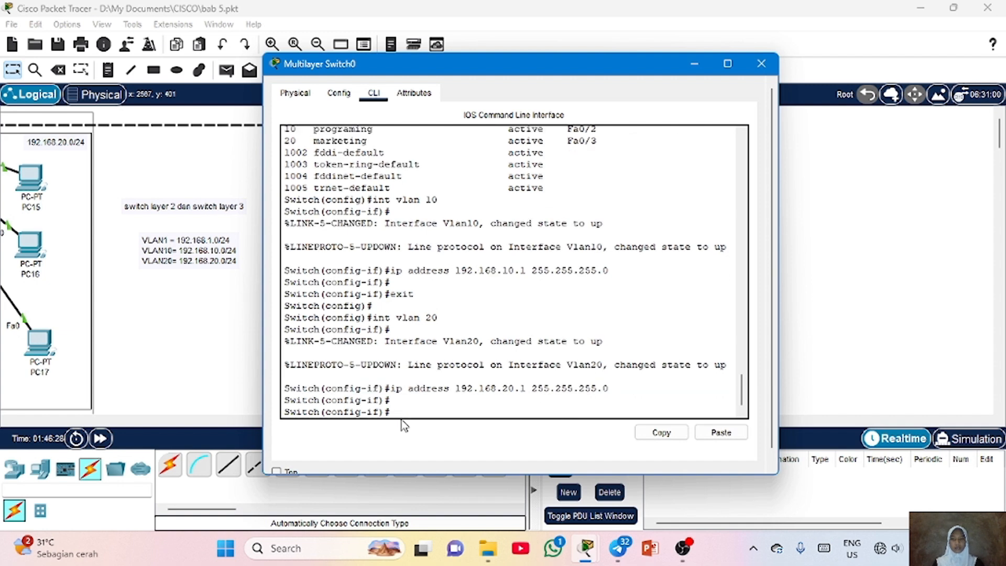
Assign interface VLAN 1 the IP address 192.168.1.1 with mask 255.255.255.0 and exit the interface
{"action": "type", "text": "int f"}
{"action": "key", "text": "BackSpace"}
{"action": "type", "text": "vlan 1"}
{"action": "key", "text": "Return"}
{"action": "type", "text": "ip address 1"}
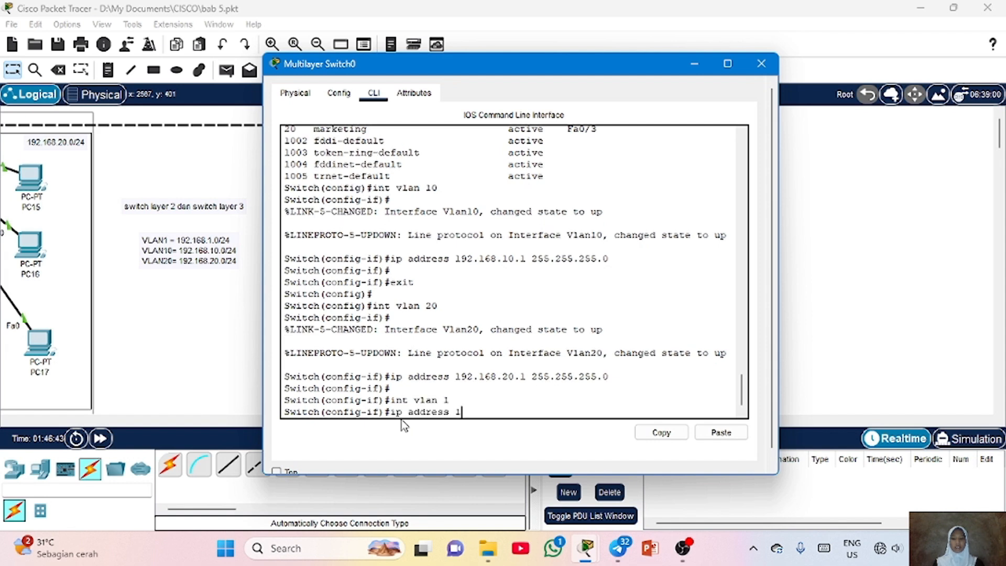
{"action": "type", "text": "92.168.1.1 255.255"}
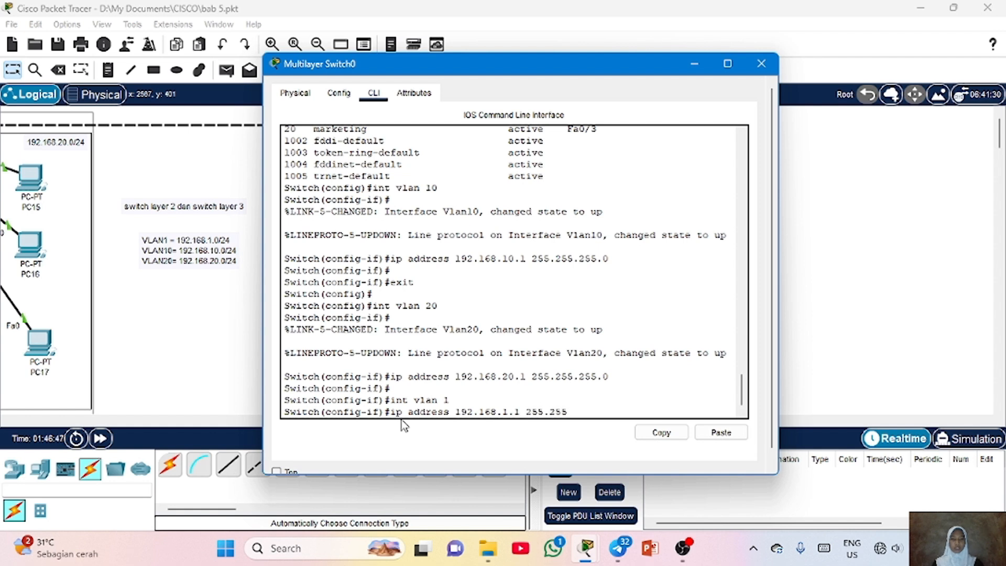
{"action": "type", "text": ".255.0"}
{"action": "key", "text": "Return"}
{"action": "key", "text": "Return"}
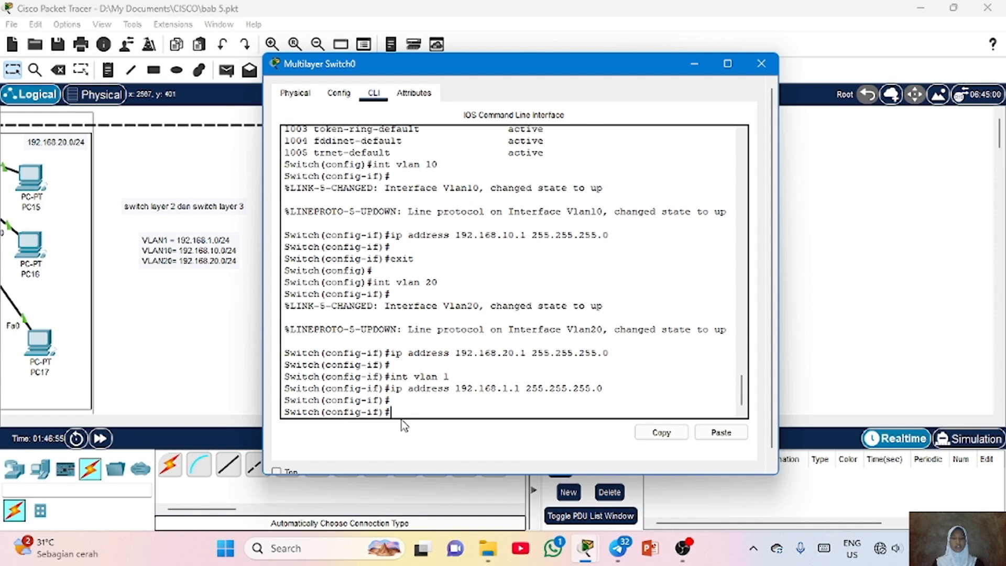
{"action": "type", "text": "exit"}
{"action": "key", "text": "Return"}
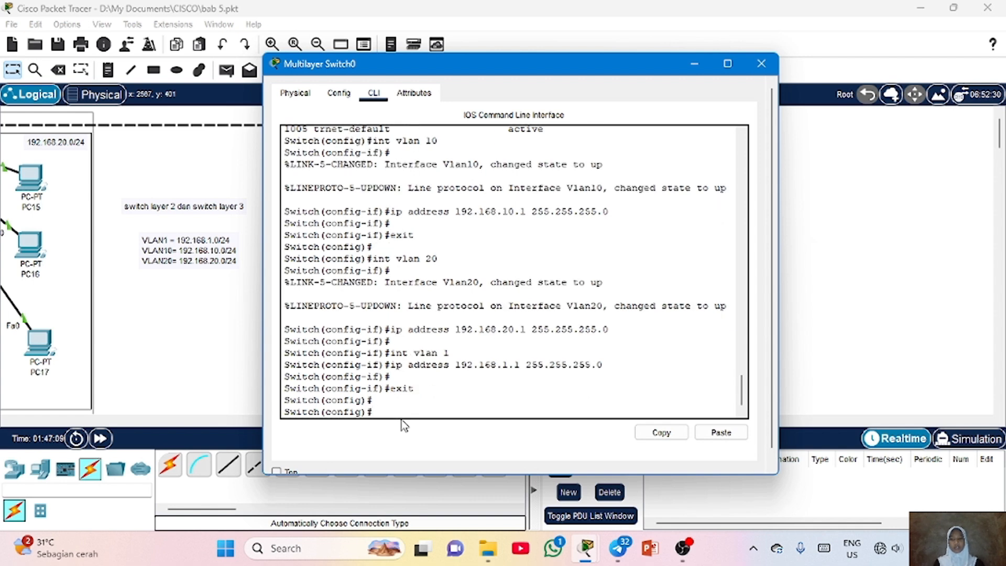
Display the brief IP interface summary and examine the status of the VLAN 1, 10 and 20 interfaces
{"action": "type", "text": "do sghow ip int brief"}
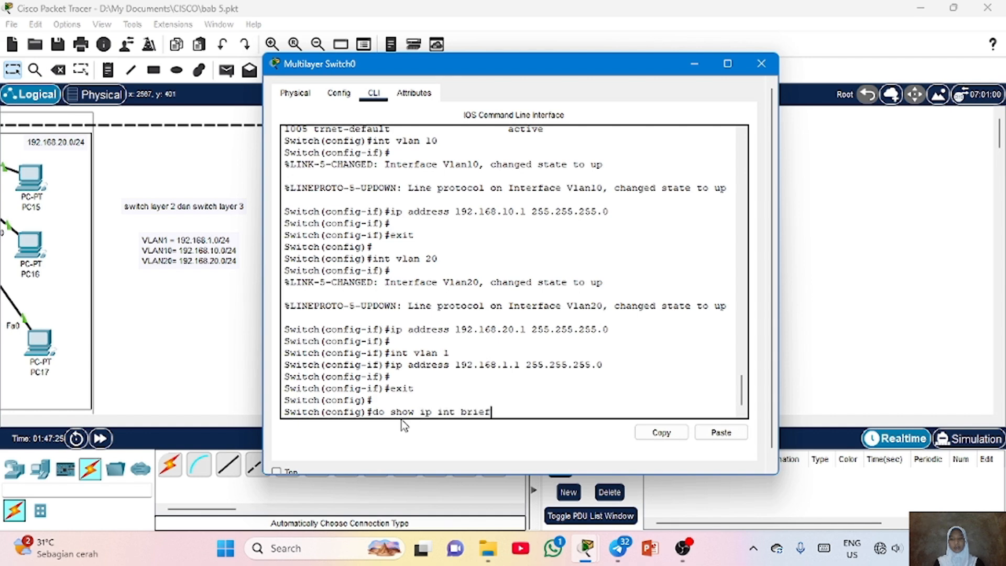
{"action": "key", "text": "Return"}
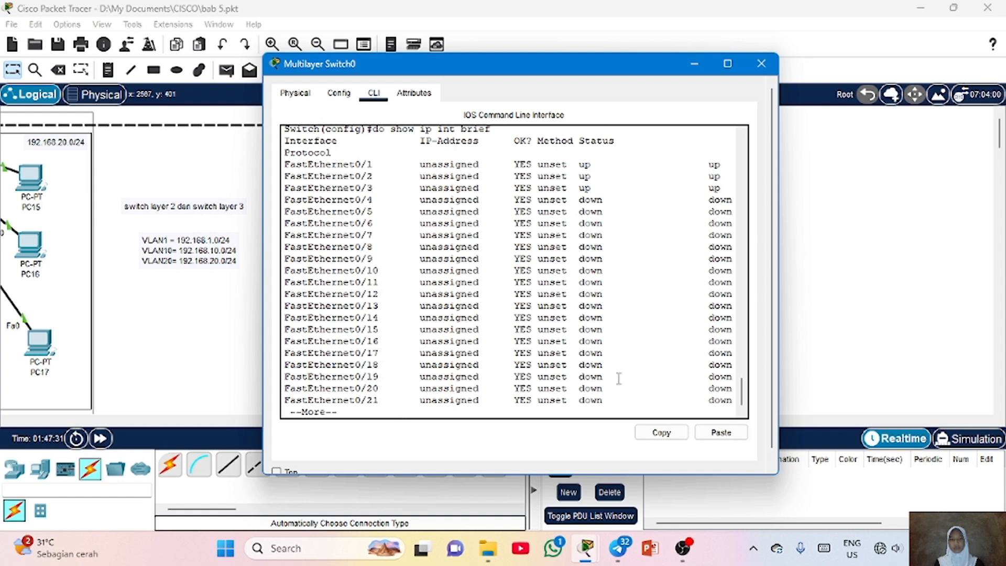
{"action": "key", "text": "space"}
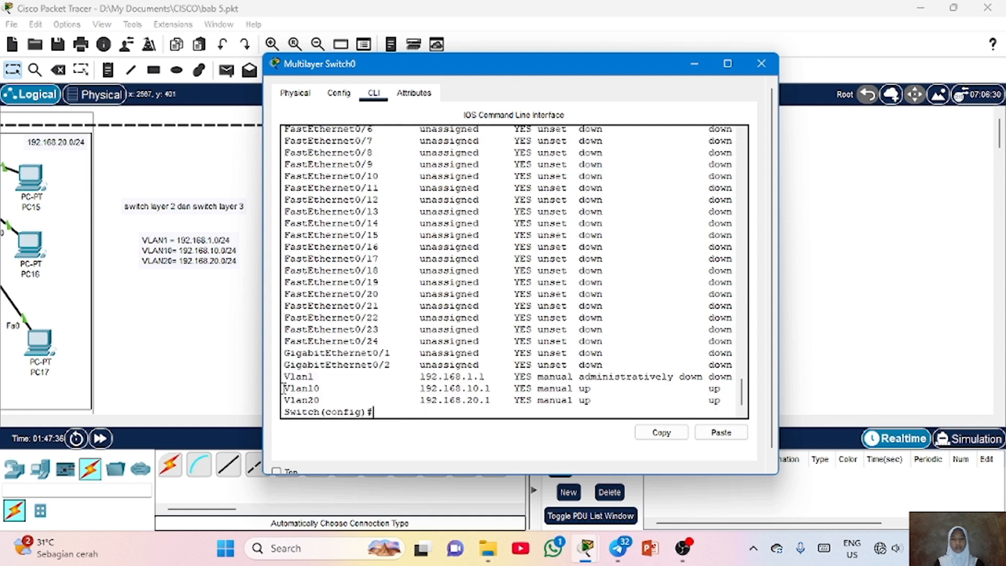
{"action": "left_click_drag", "start_coordinate": [286, 387], "coordinate": [505, 388]}
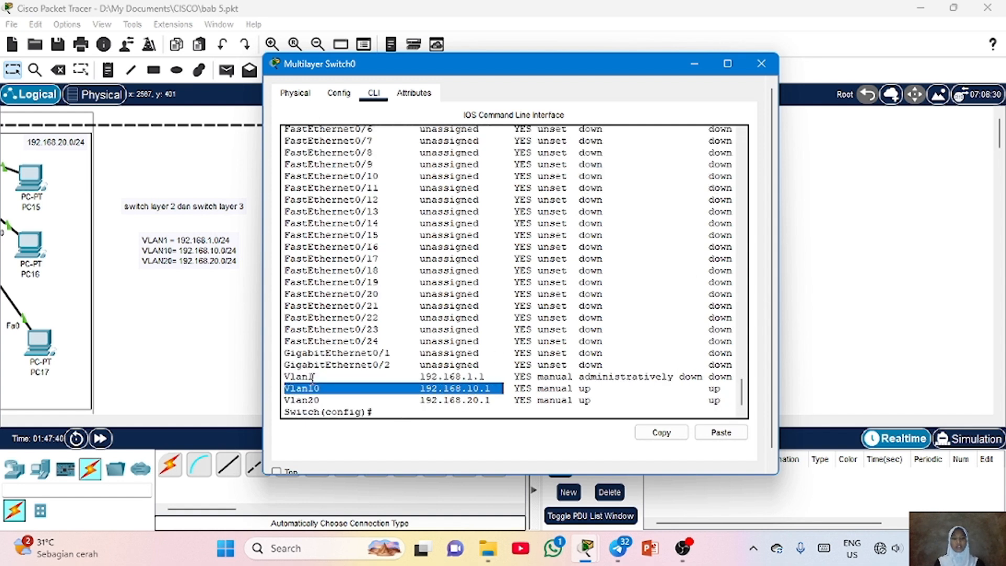
{"action": "left_click", "coordinate": [286, 376]}
{"action": "left_click_drag", "start_coordinate": [285, 376], "coordinate": [493, 377]}
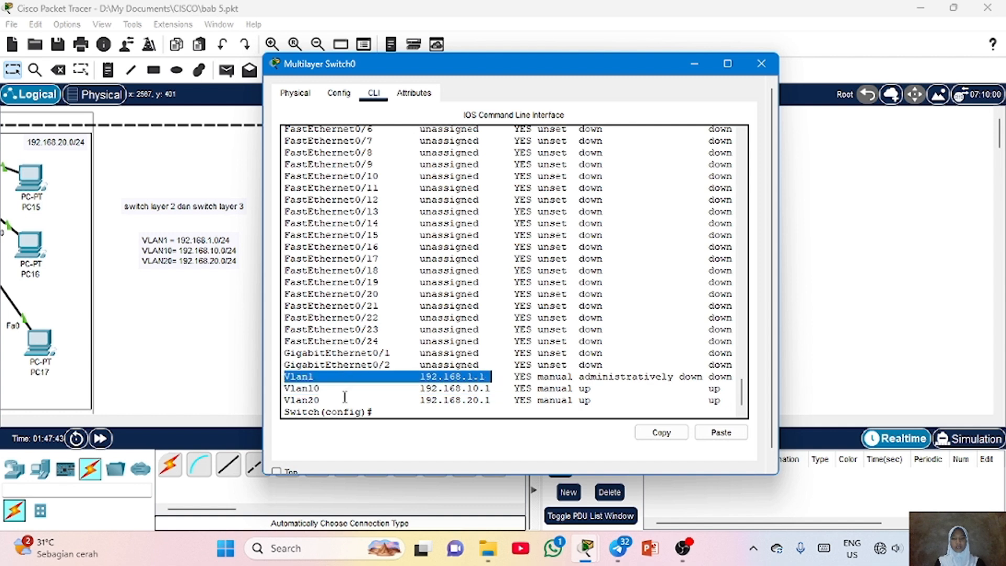
{"action": "left_click", "coordinate": [283, 399]}
{"action": "left_click_drag", "start_coordinate": [284, 399], "coordinate": [516, 400]}
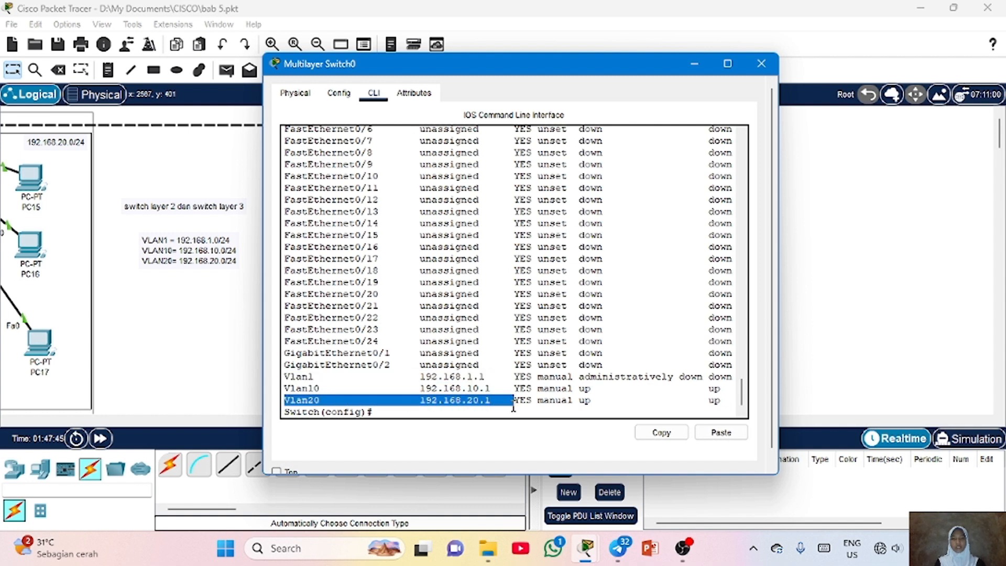
{"action": "left_click", "coordinate": [514, 399]}
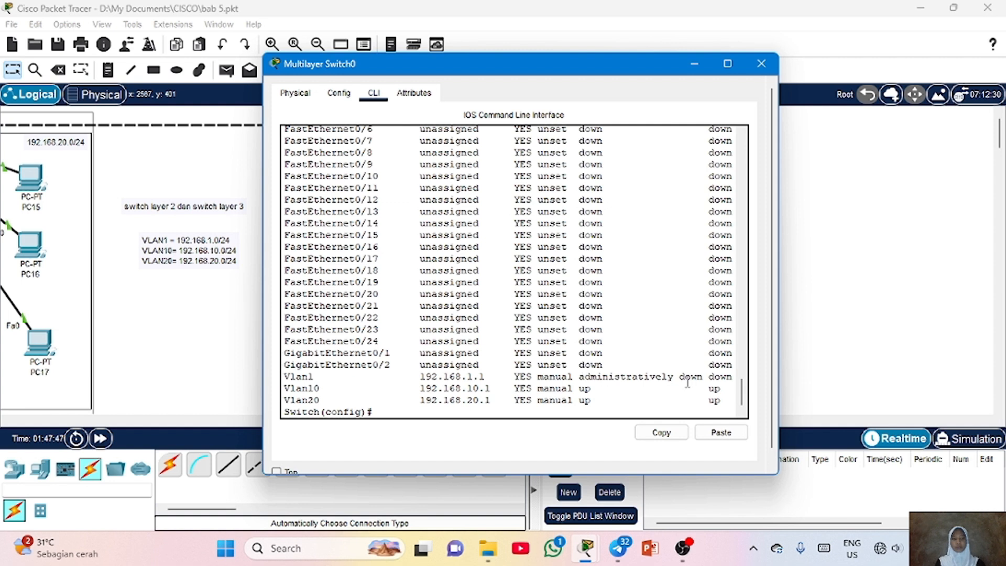
{"action": "left_click_drag", "start_coordinate": [578, 377], "coordinate": [733, 377]}
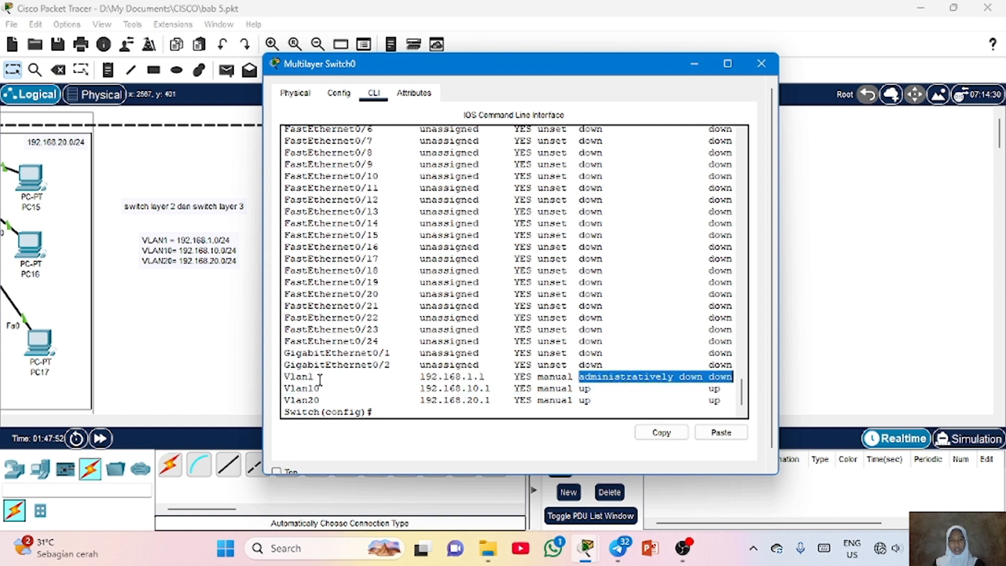
{"action": "left_click_drag", "start_coordinate": [319, 378], "coordinate": [283, 378]}
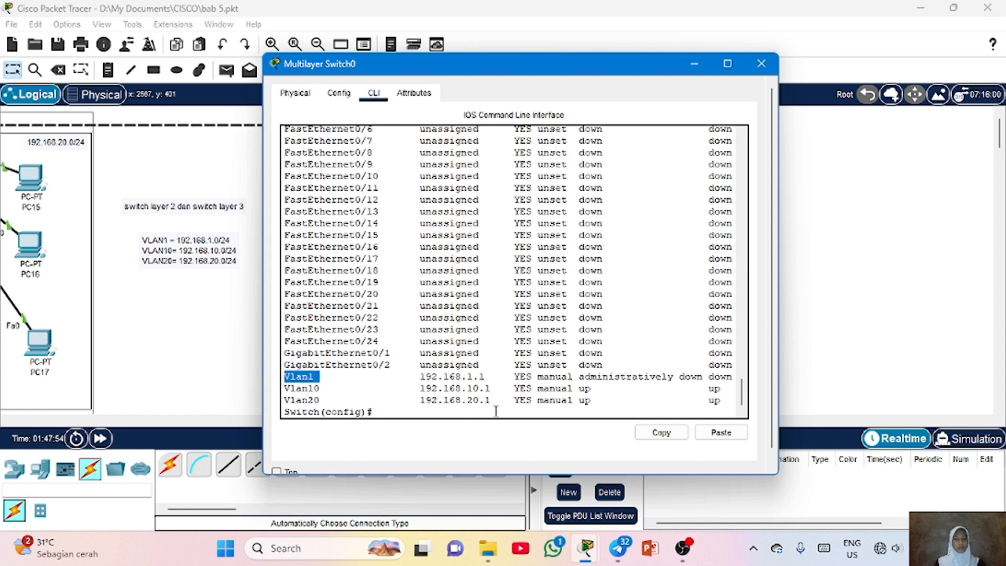
{"action": "left_click", "coordinate": [628, 378]}
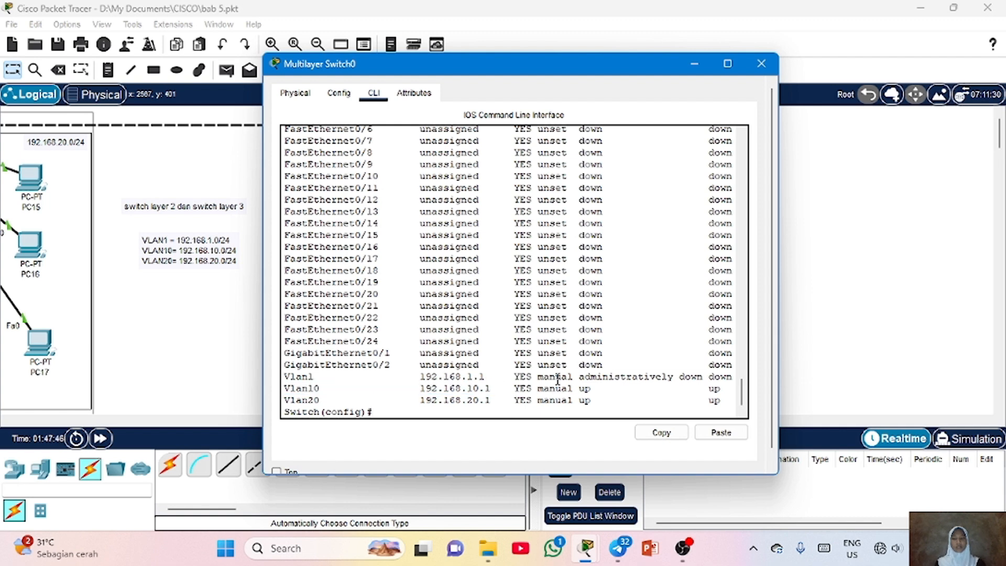
Enable interface VLAN 1 with the no shutdown command
{"action": "type", "text": "int vlan 1"}
{"action": "key", "text": "Return"}
{"action": "type", "text": "no shu"}
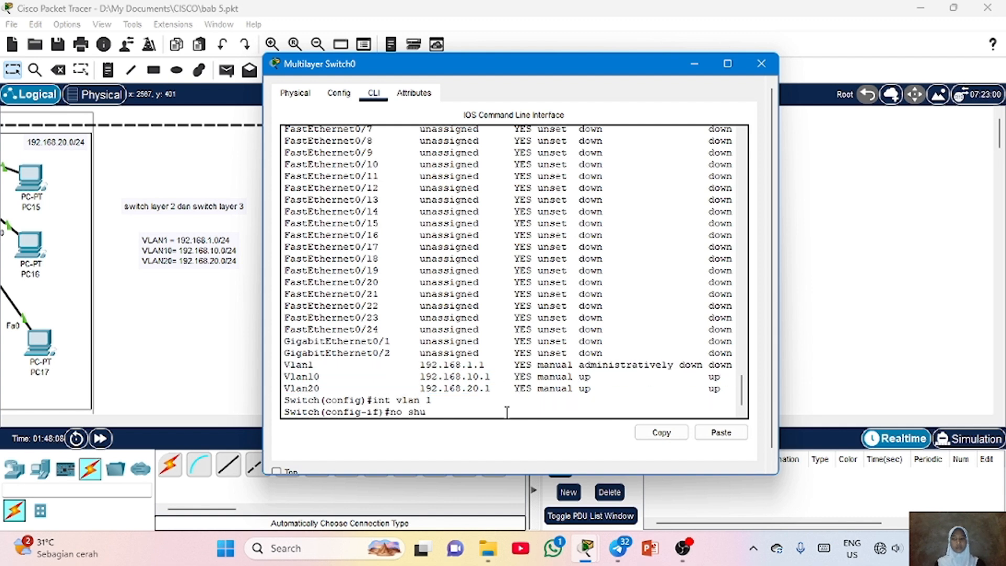
{"action": "key", "text": "Tab"}
{"action": "key", "text": "Return"}
Display the brief IP interface summary again to check the VLAN interfaces
{"action": "key", "text": "Return"}
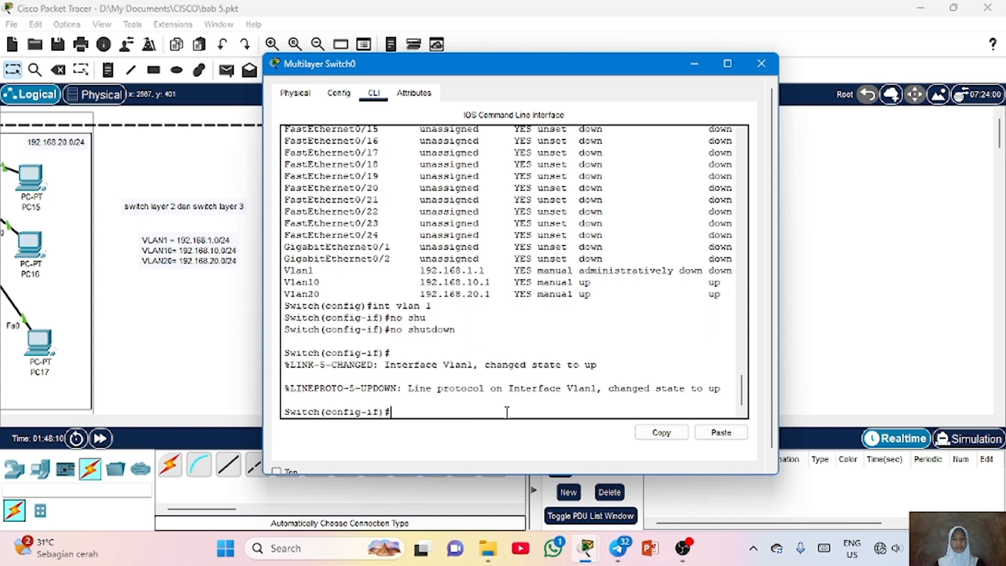
{"action": "type", "text": "do show ip int brief"}
{"action": "key", "text": "Return"}
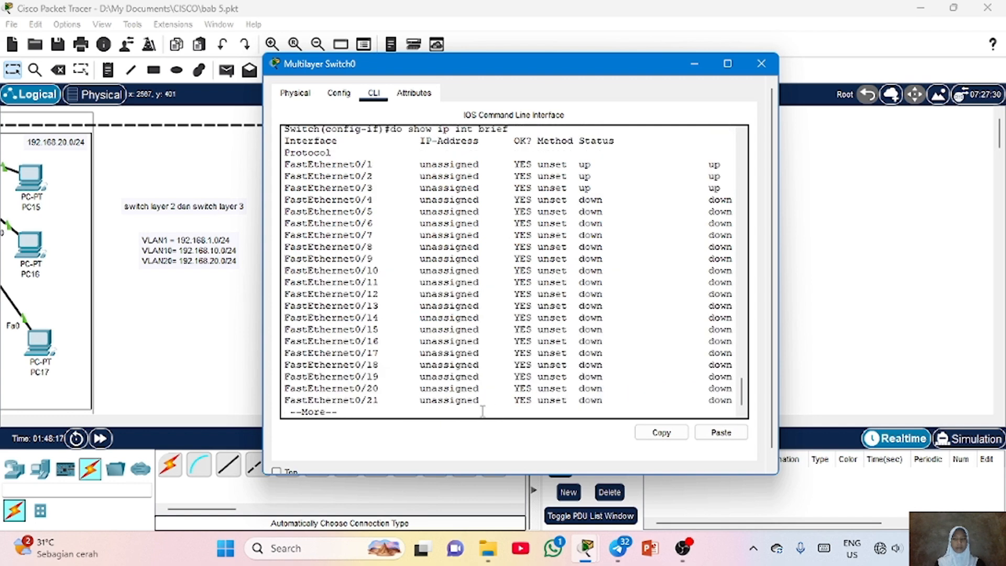
{"action": "key", "text": "space"}
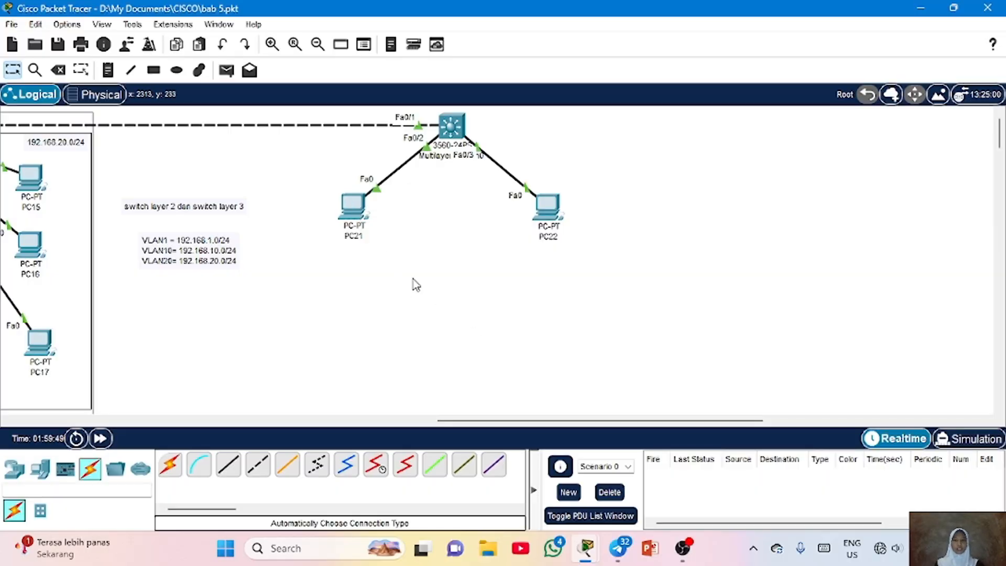
Set PC21's default gateway to 192.168.10.1 in its IP configuration and close the window
{"action": "left_click", "coordinate": [362, 215]}
{"action": "left_click_drag", "start_coordinate": [382, 53], "coordinate": [382, 17]}
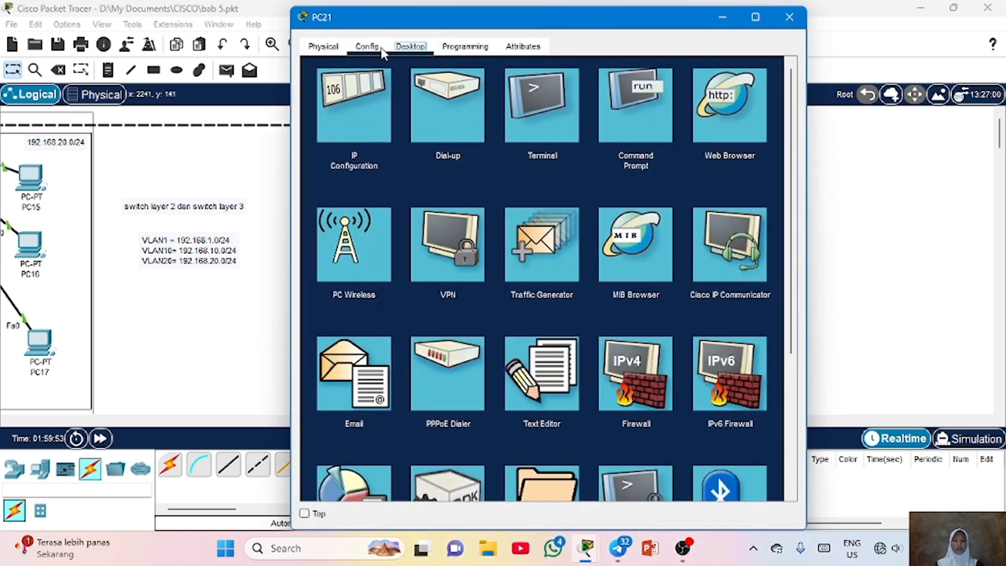
{"action": "left_click", "coordinate": [365, 88]}
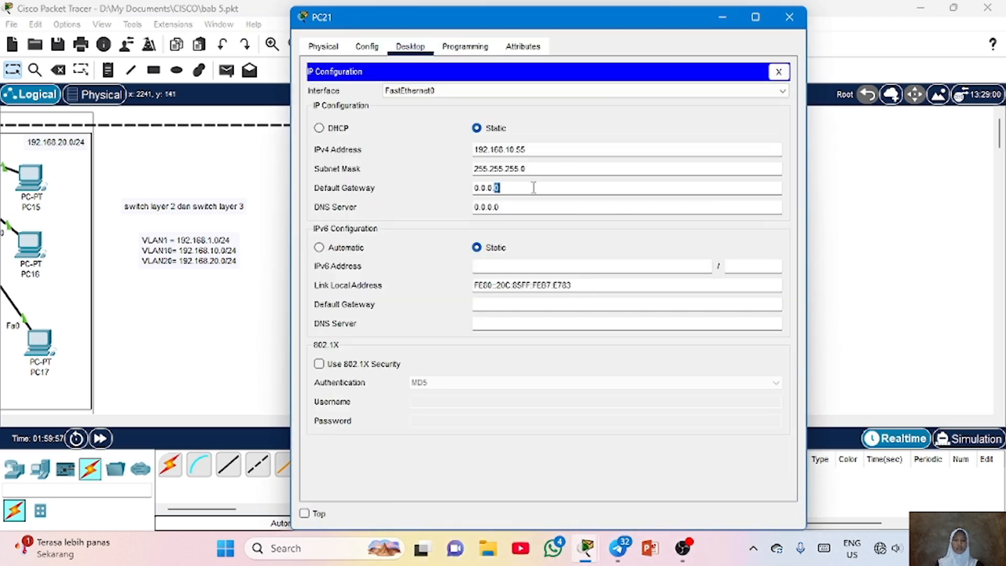
{"action": "left_click", "coordinate": [533, 183]}
{"action": "key", "text": "ctrl+a"}
{"action": "type", "text": "1"}
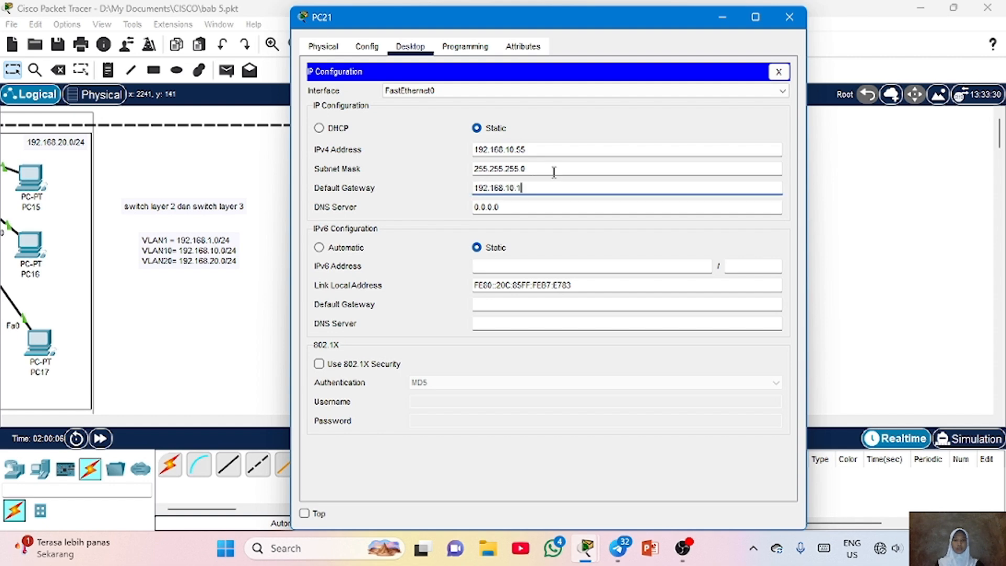
{"action": "left_click", "coordinate": [790, 17]}
Open PC22's IP configuration and set its default gateway
{"action": "left_click", "coordinate": [544, 212]}
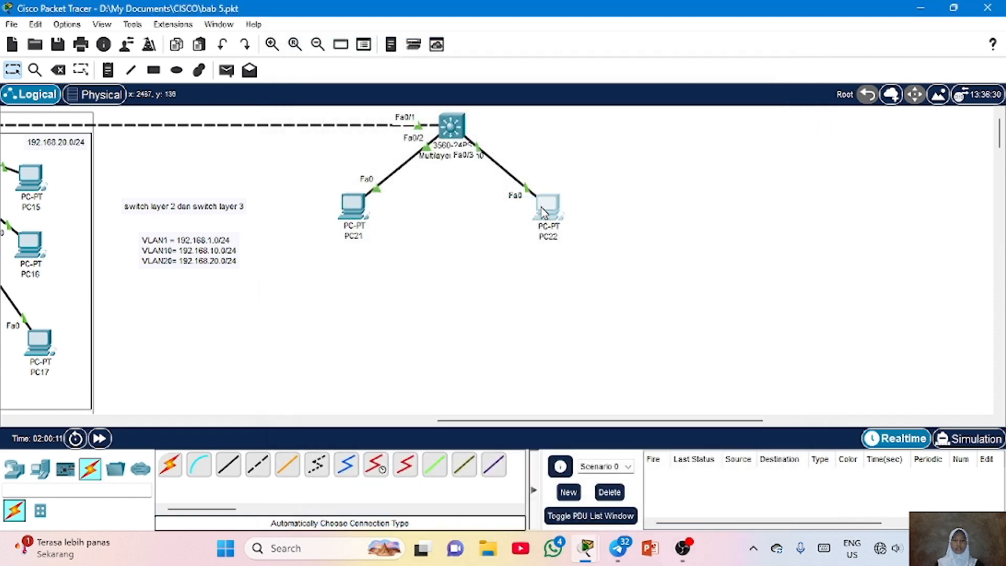
{"action": "left_click", "coordinate": [352, 104]}
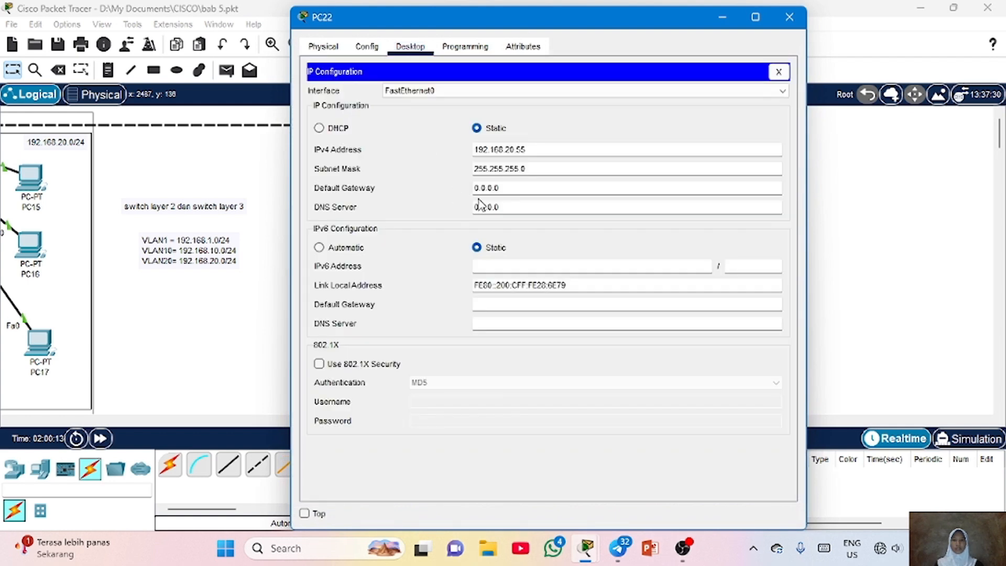
{"action": "triple_click", "coordinate": [515, 187]}
{"action": "type", "text": "19"}
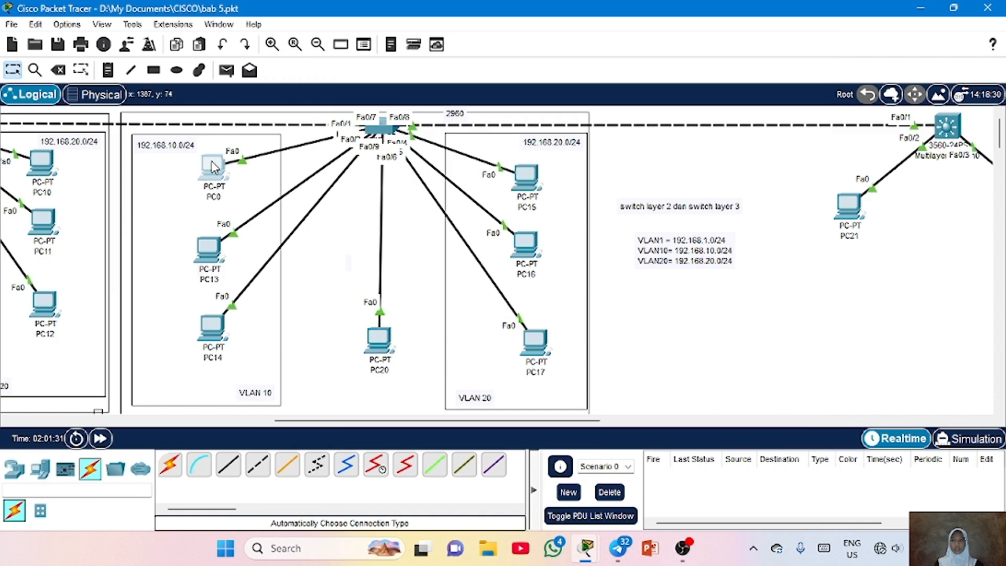
Set PC0's default gateway to 192.168.10.1 in its IP configuration and close the window
{"action": "left_click", "coordinate": [213, 167]}
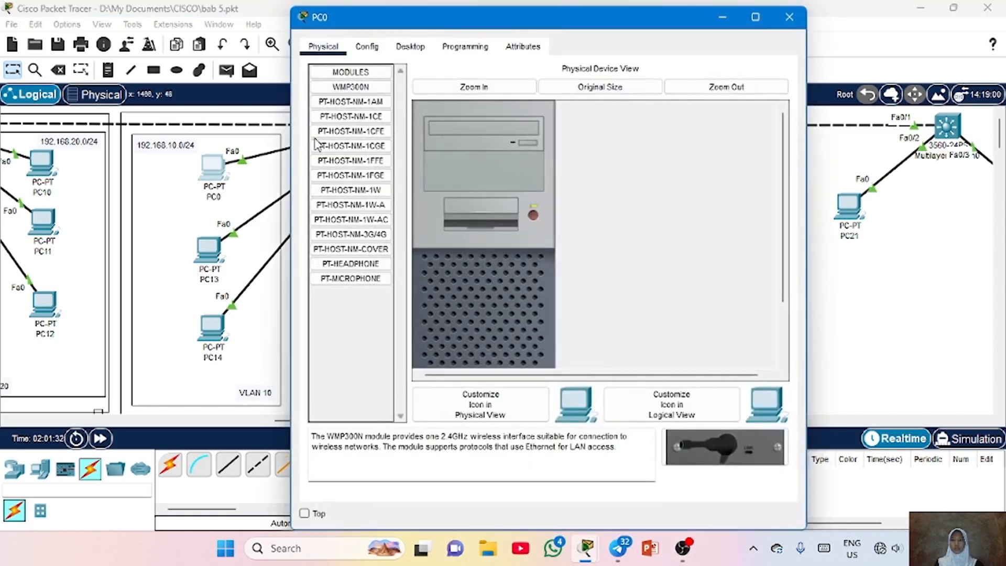
{"action": "left_click", "coordinate": [409, 47]}
{"action": "left_click", "coordinate": [356, 94]}
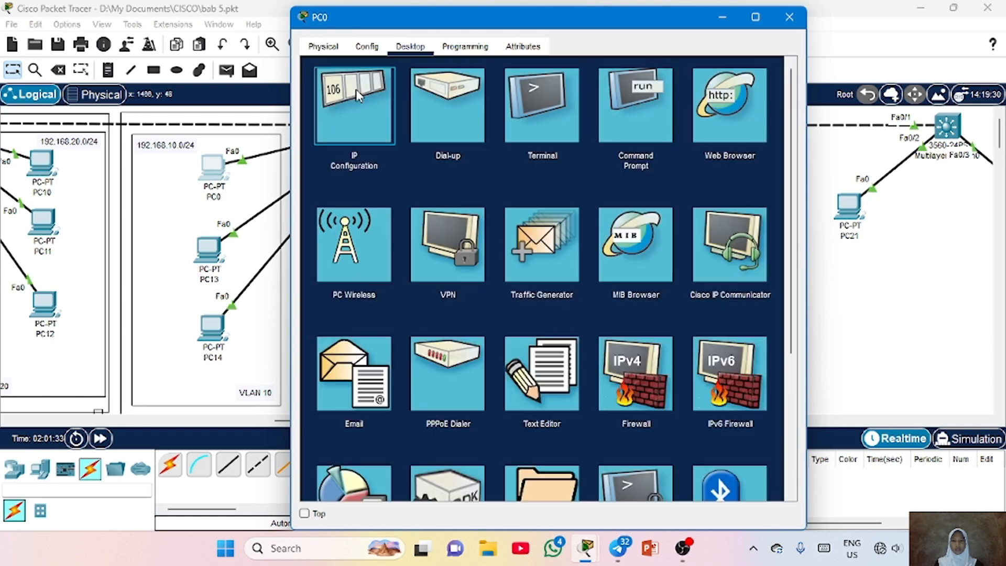
{"action": "left_click", "coordinate": [366, 97]}
{"action": "triple_click", "coordinate": [490, 189]}
{"action": "type", "text": "192."}
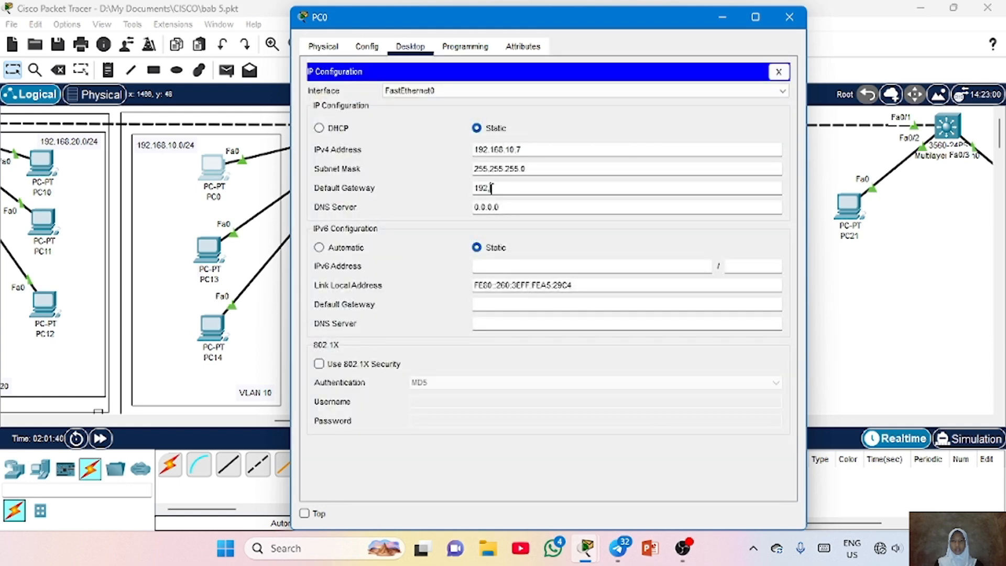
{"action": "type", "text": "168.10.1"}
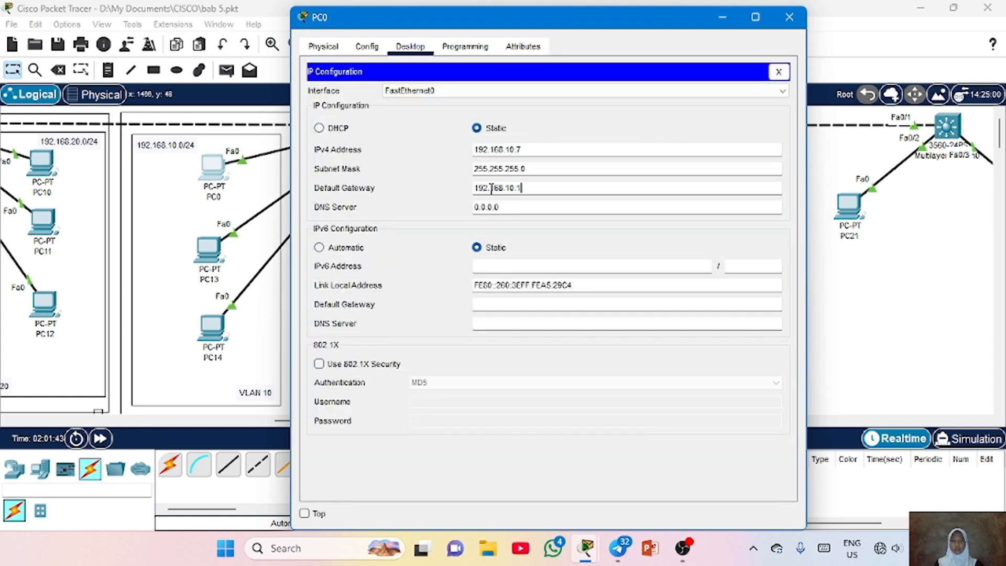
{"action": "left_click", "coordinate": [789, 17]}
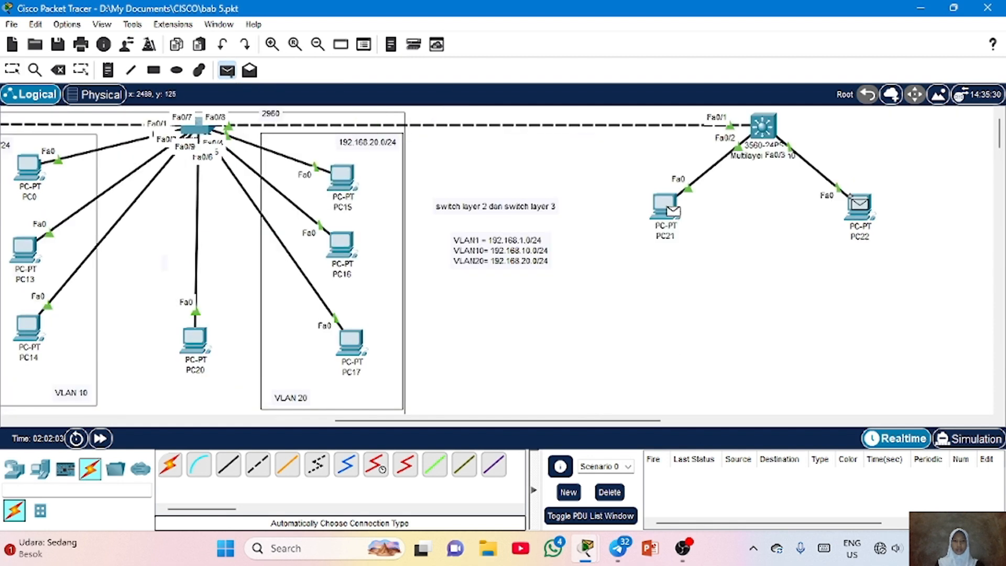
Send a simple PDU test from PC21 to PC22
{"action": "left_click", "coordinate": [857, 205]}
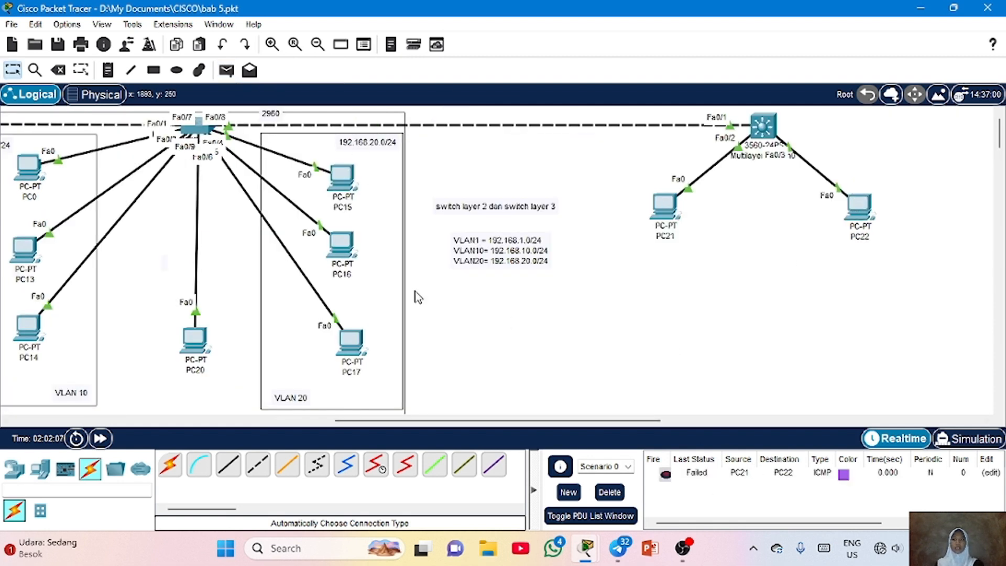
Open the multilayer switch CLI, enter privileged mode, and enable ip routing in global configuration
{"action": "left_click", "coordinate": [763, 139]}
{"action": "key", "text": "Return"}
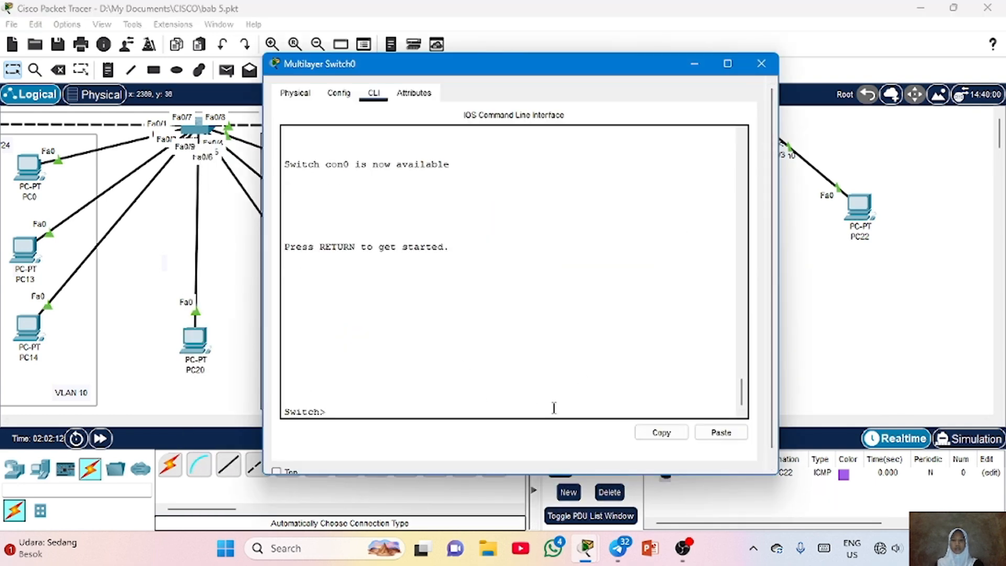
{"action": "type", "text": "en"}
{"action": "key", "text": "Return"}
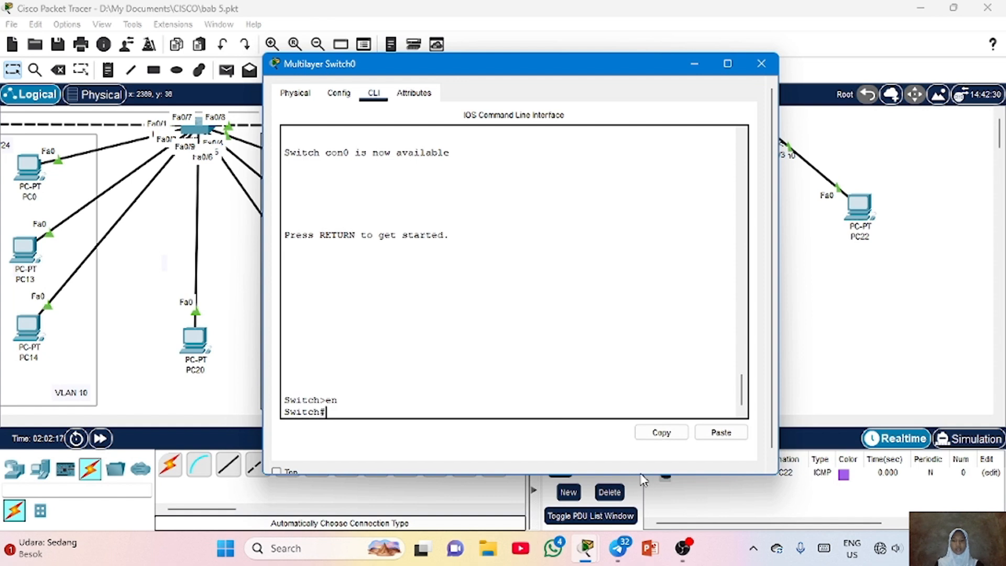
{"action": "left_click_drag", "start_coordinate": [639, 476], "coordinate": [628, 441]}
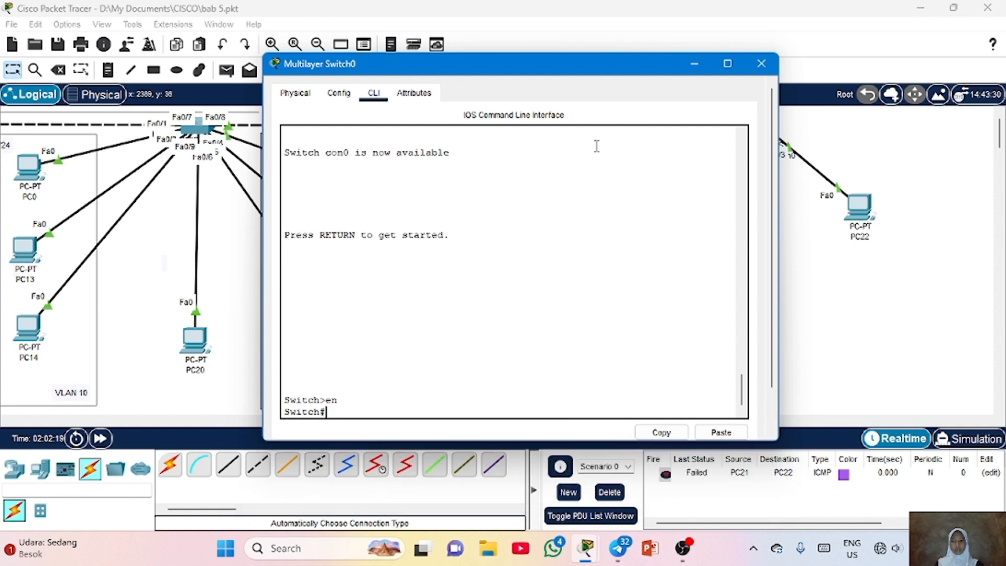
{"action": "key", "text": "Return"}
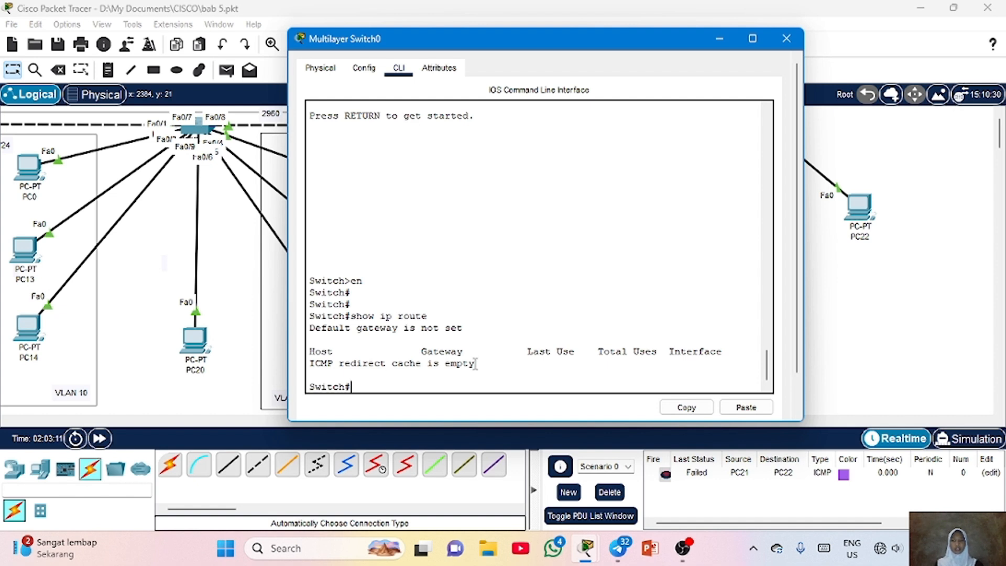
{"action": "left_click_drag", "start_coordinate": [478, 362], "coordinate": [315, 362]}
{"action": "left_click", "coordinate": [427, 334]}
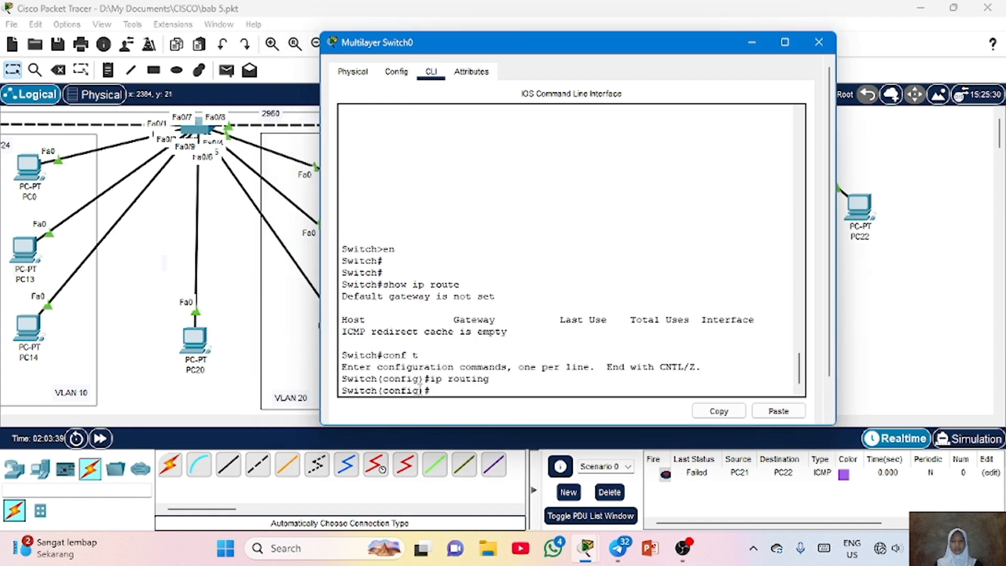
{"action": "key", "text": "Return"}
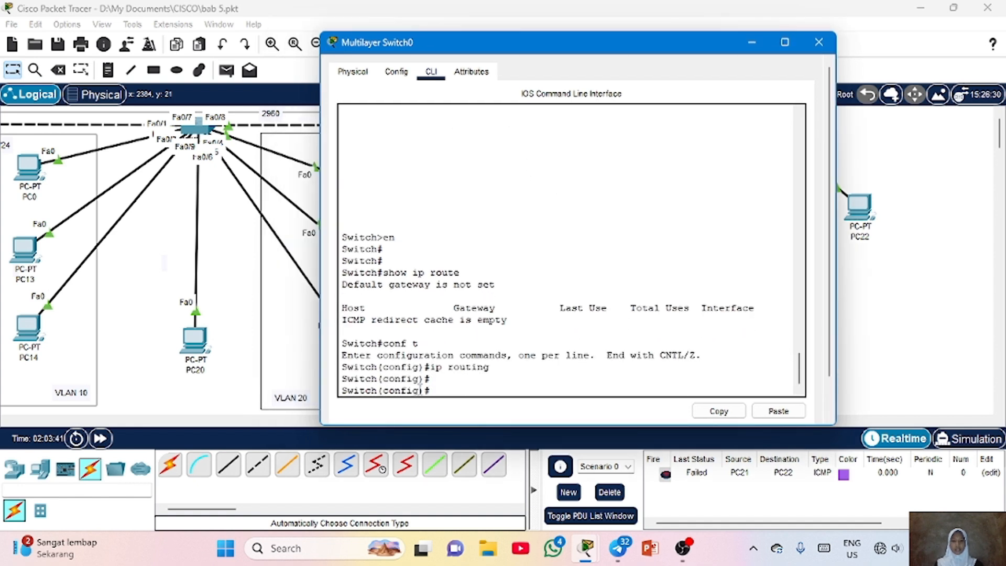
Display the switch's routing table with do show ip route and examine the connected VLAN routes
{"action": "type", "text": "do show ip "}
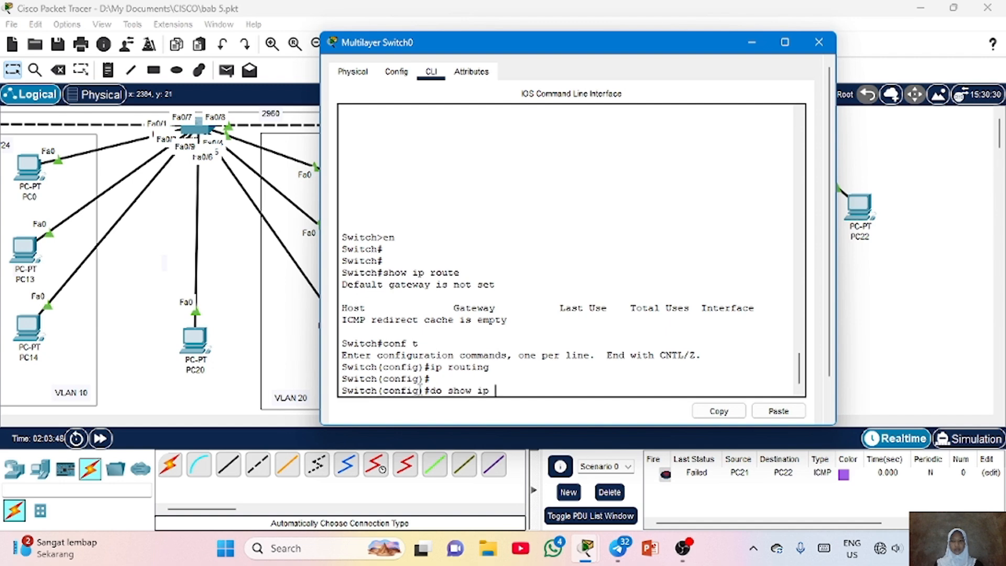
{"action": "type", "text": "route"}
{"action": "key", "text": "Return"}
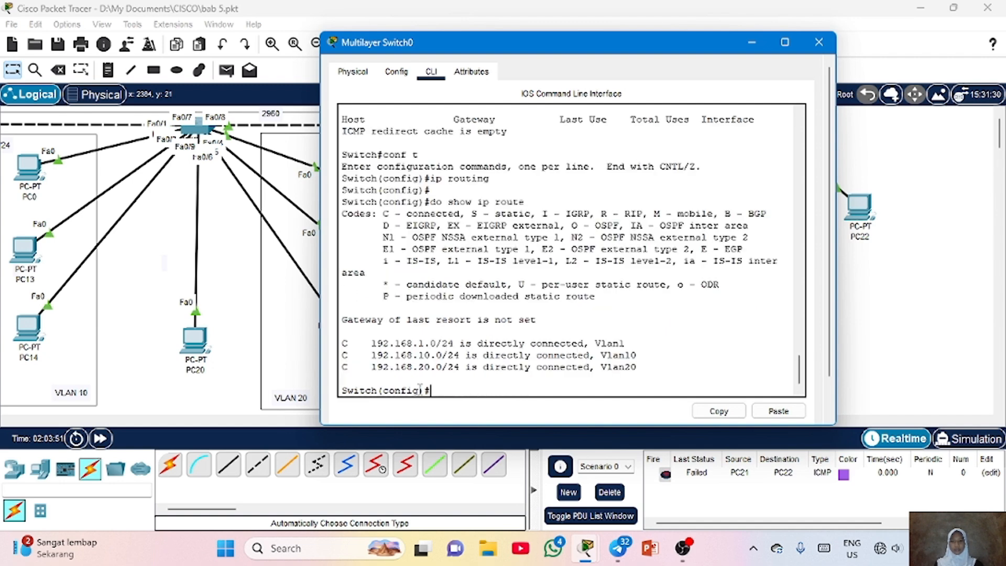
{"action": "left_click_drag", "start_coordinate": [342, 214], "coordinate": [661, 364]}
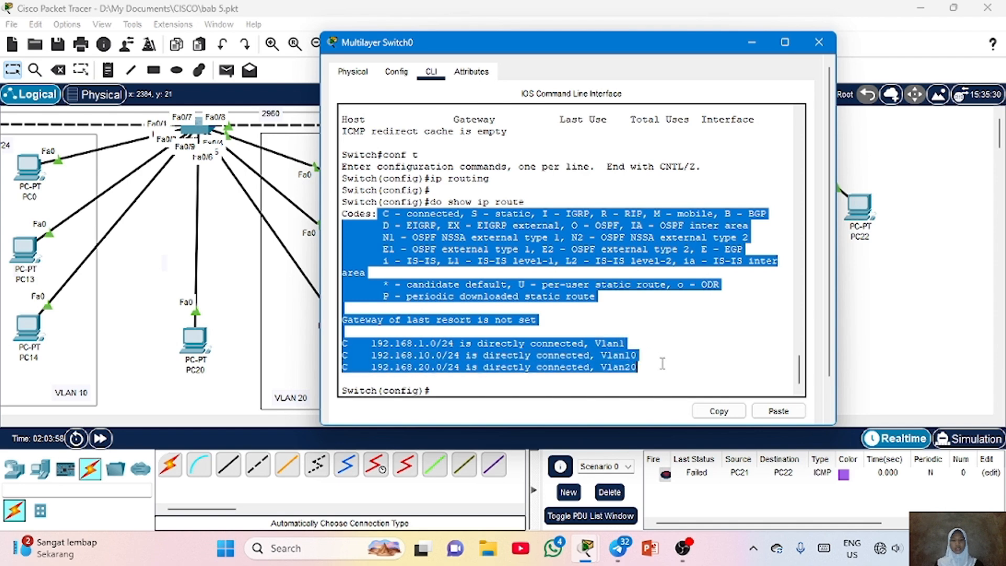
{"action": "left_click", "coordinate": [661, 364]}
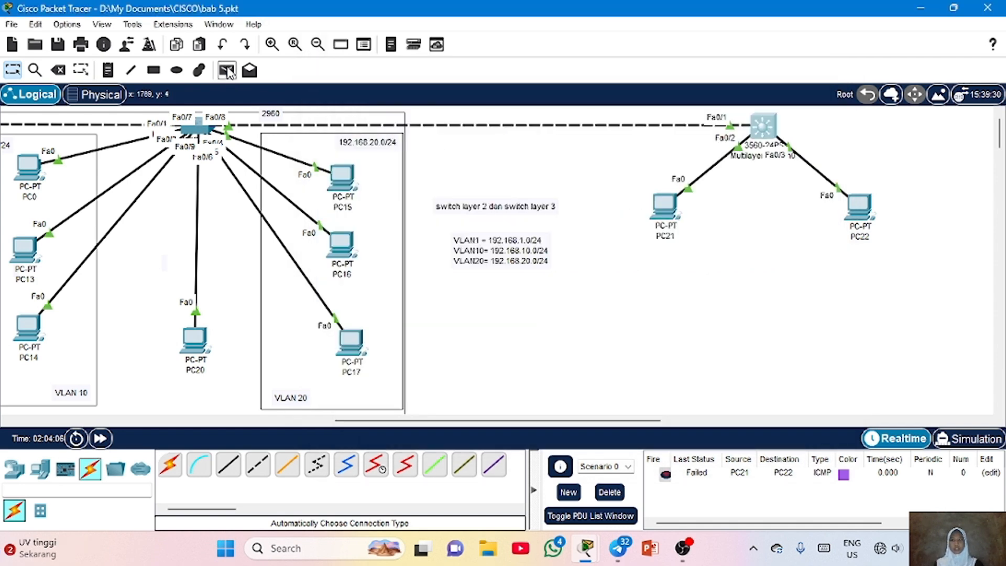
Send simple PDU tests from PC21 to PC15 twice
{"action": "left_click", "coordinate": [227, 71]}
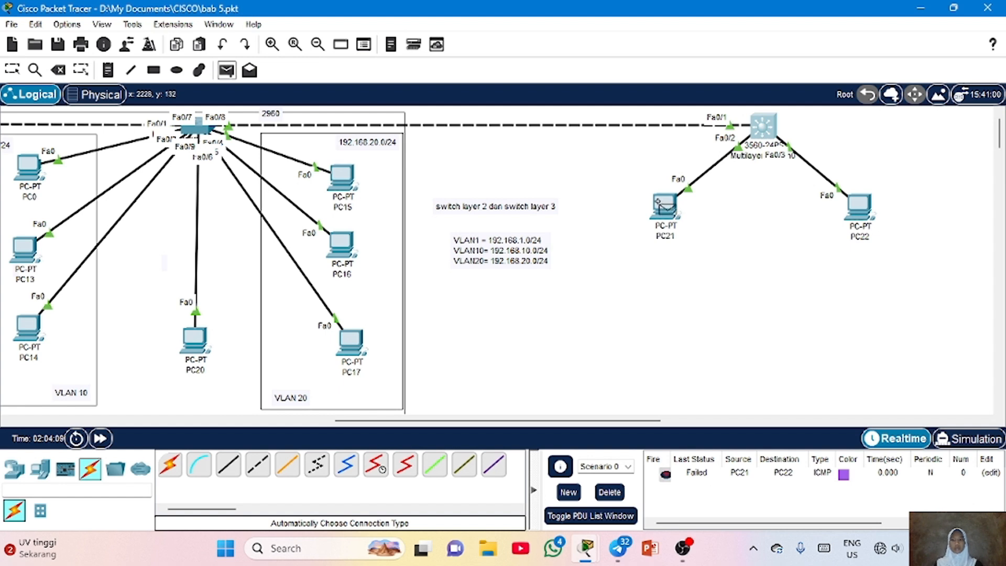
{"action": "left_click", "coordinate": [661, 204]}
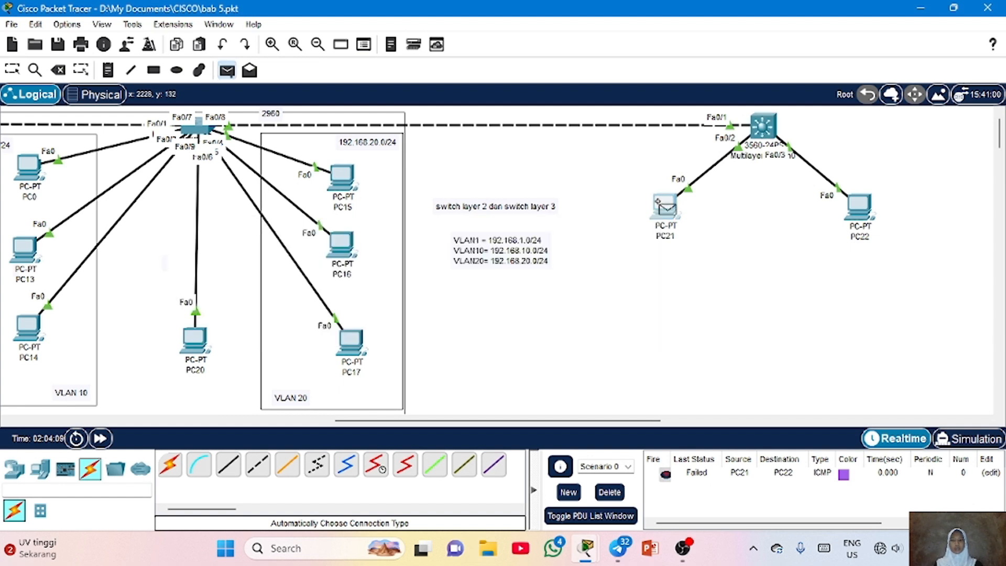
{"action": "left_click", "coordinate": [330, 167]}
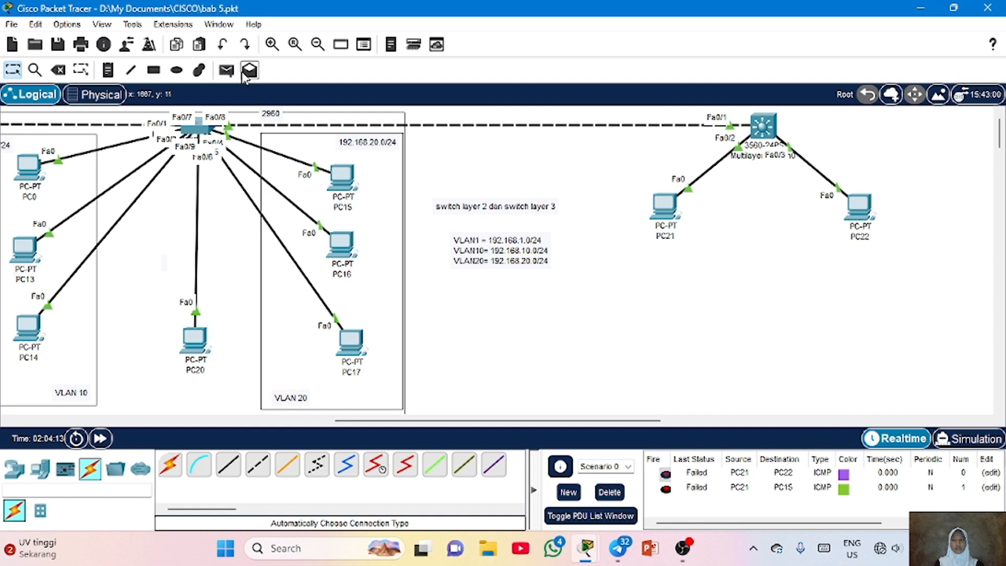
{"action": "left_click", "coordinate": [226, 70]}
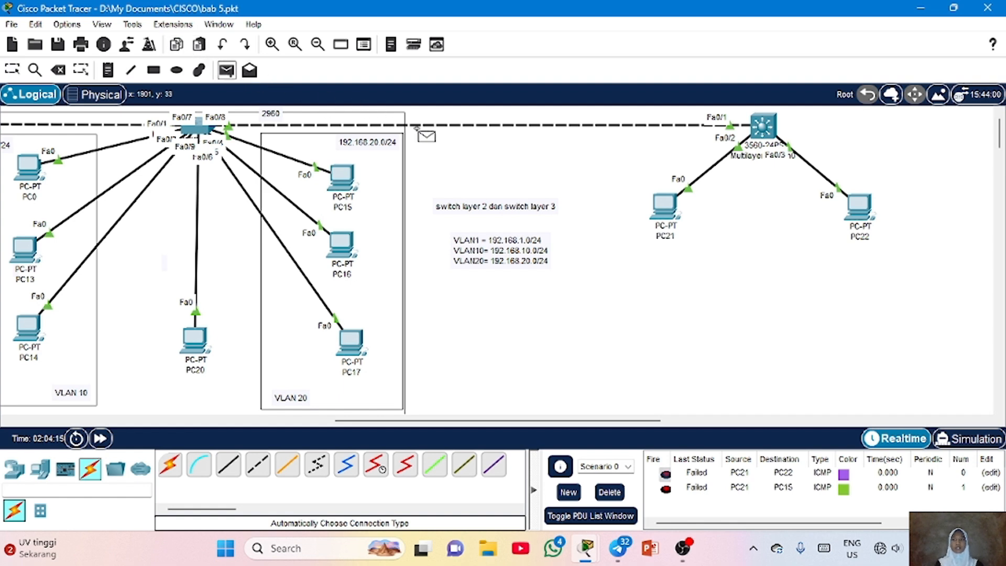
{"action": "left_click", "coordinate": [661, 204]}
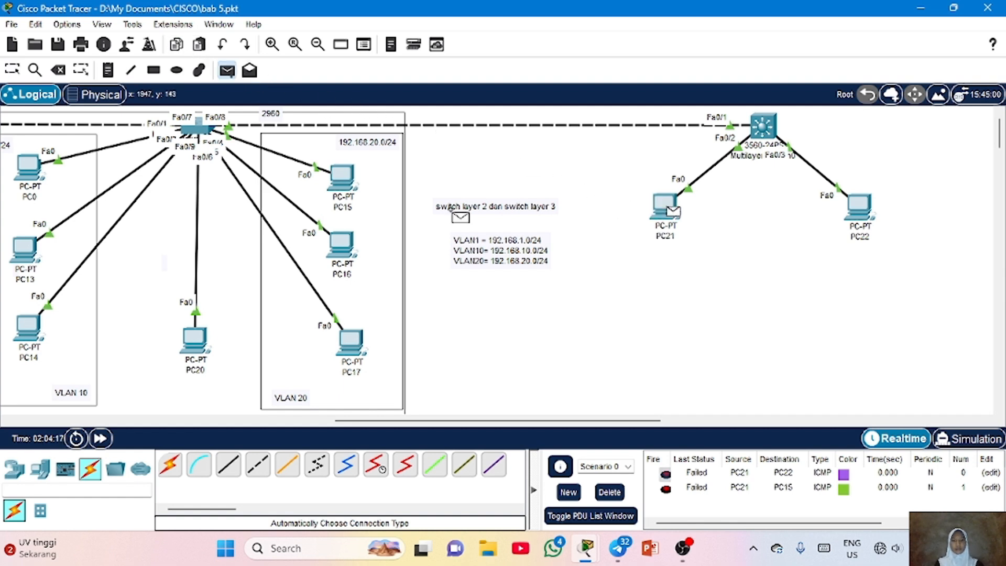
{"action": "left_click", "coordinate": [329, 168]}
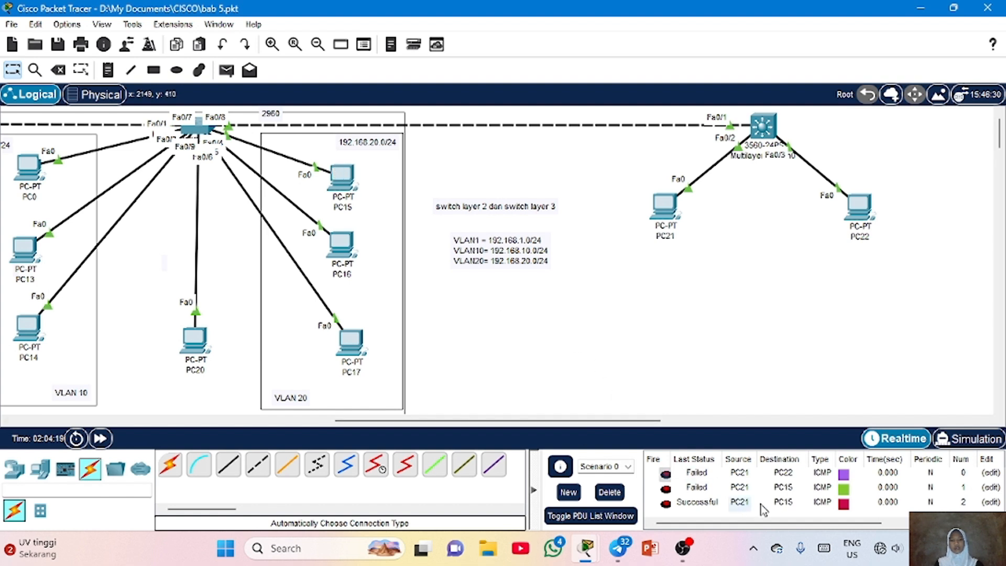
Send a simple PDU test from PC21 to PC0 and scroll the PDU list
{"action": "left_click", "coordinate": [227, 71]}
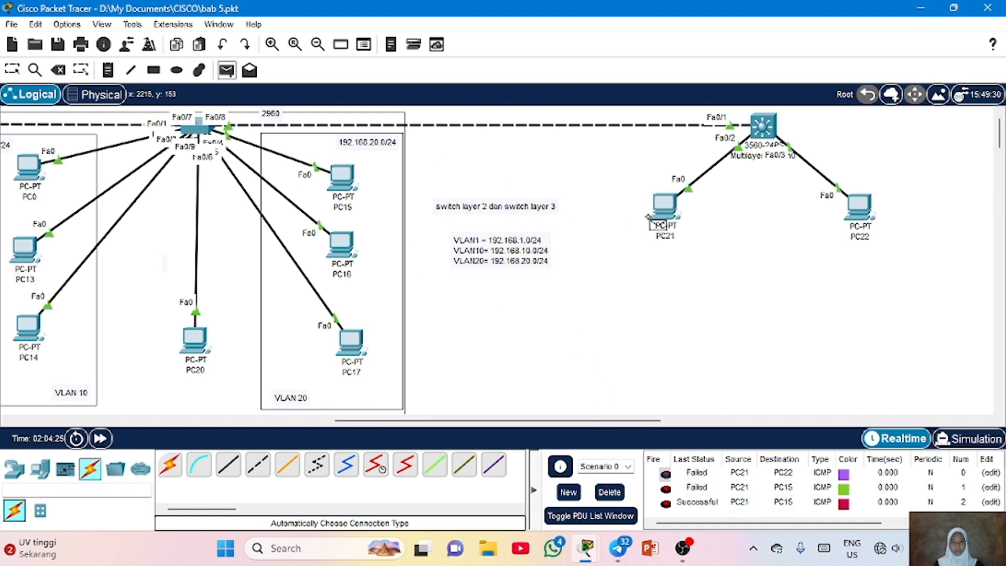
{"action": "left_click", "coordinate": [661, 205]}
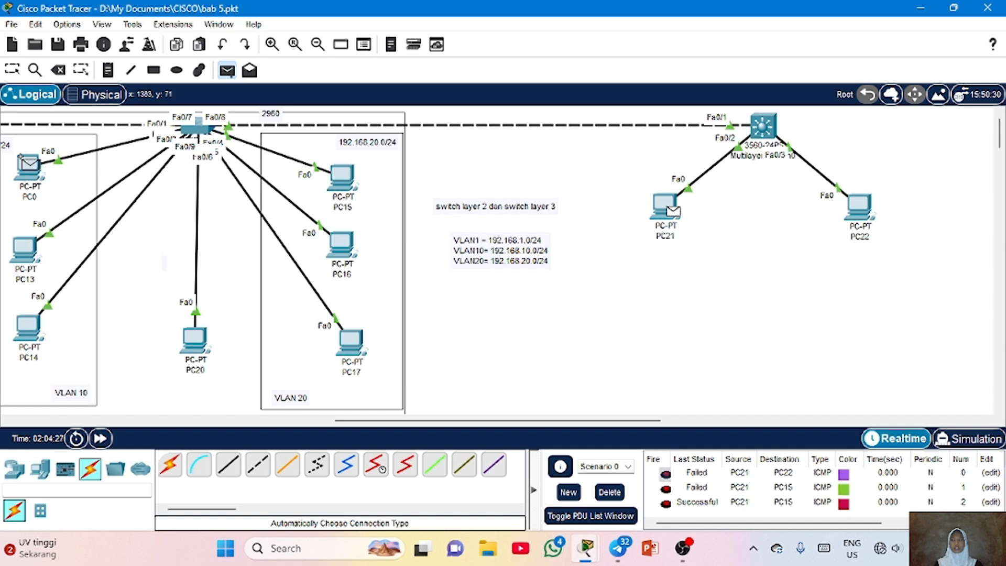
{"action": "left_click", "coordinate": [29, 164]}
{"action": "scroll", "coordinate": [997, 480], "scroll_direction": "down", "scroll_amount": 1}
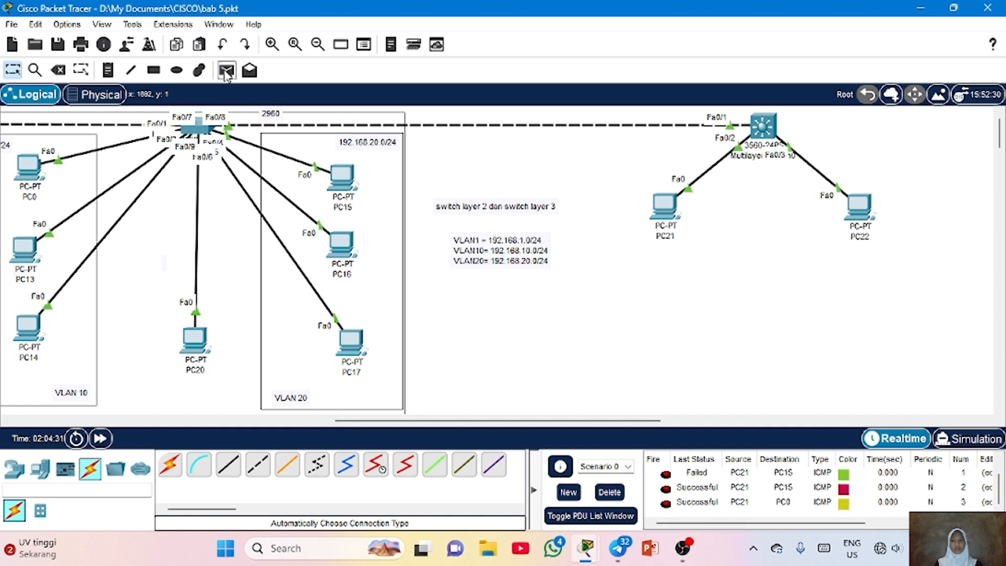
Send a simple PDU test from PC22 to PC21
{"action": "left_click", "coordinate": [226, 71]}
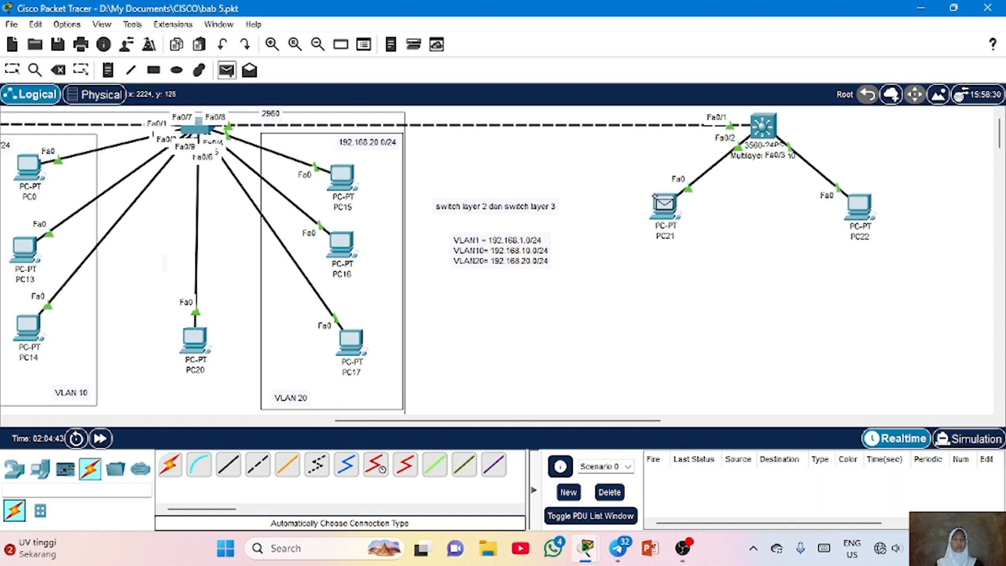
{"action": "left_click", "coordinate": [858, 204]}
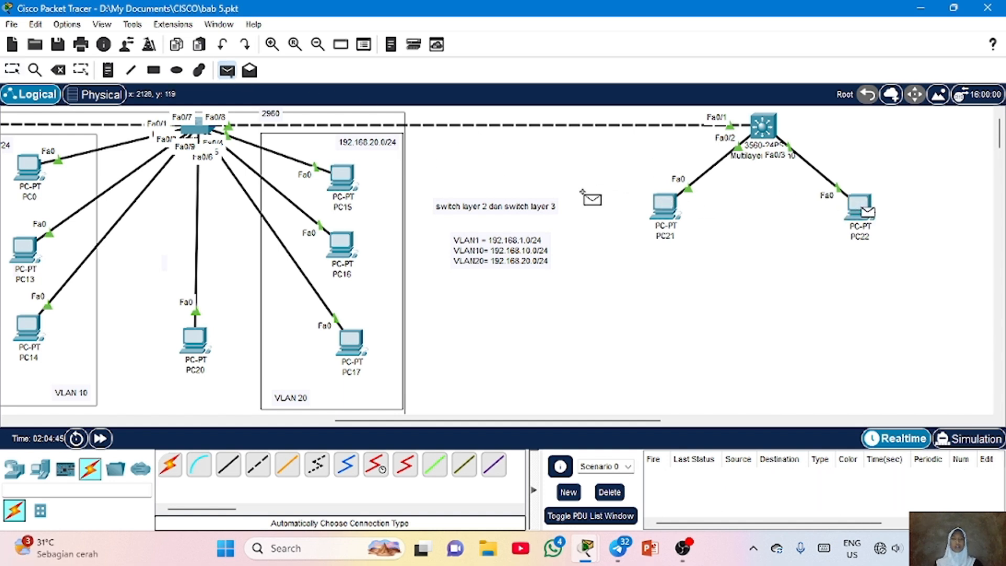
{"action": "left_click", "coordinate": [663, 204]}
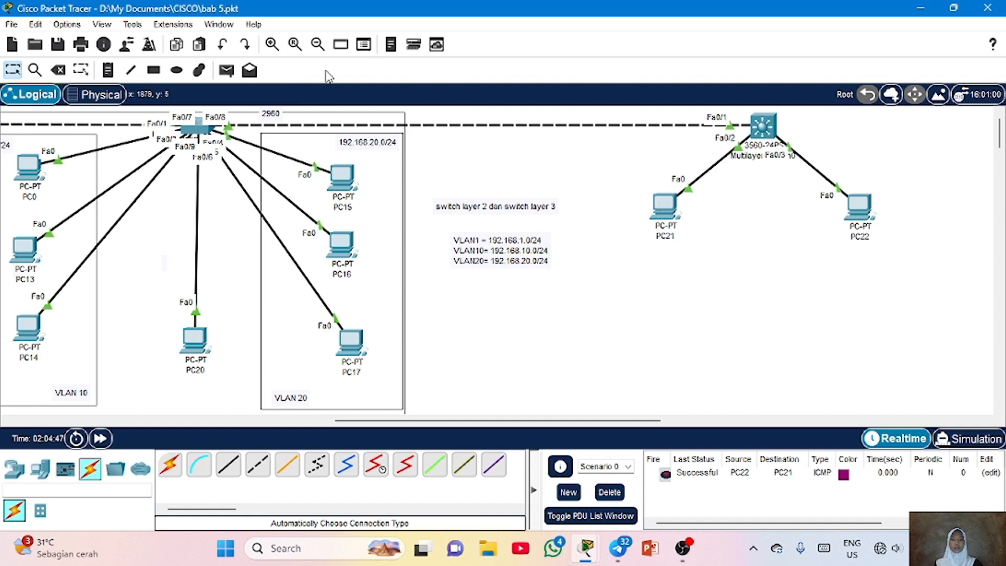
{"action": "left_click", "coordinate": [227, 72]}
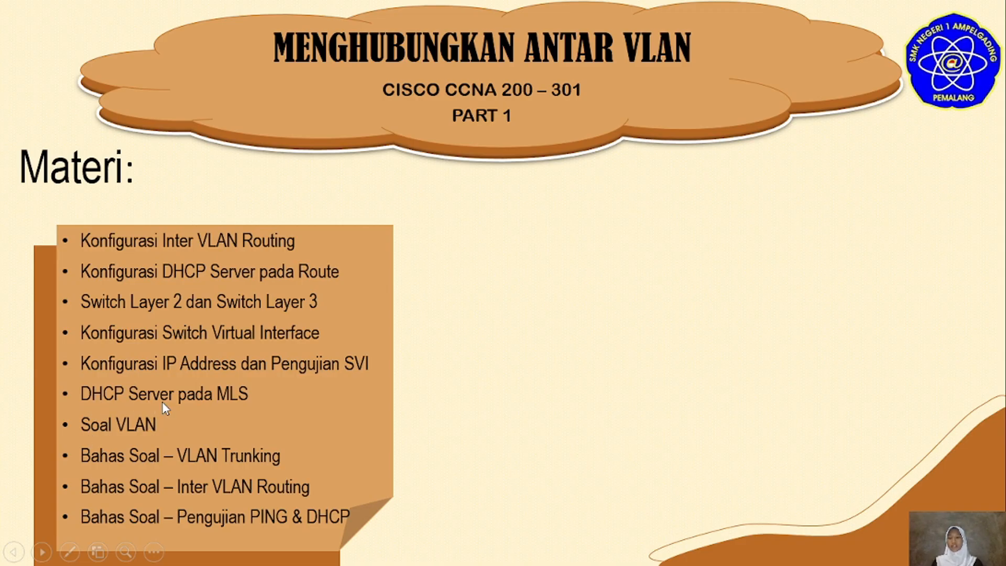
{"action": "key", "text": "Escape"}
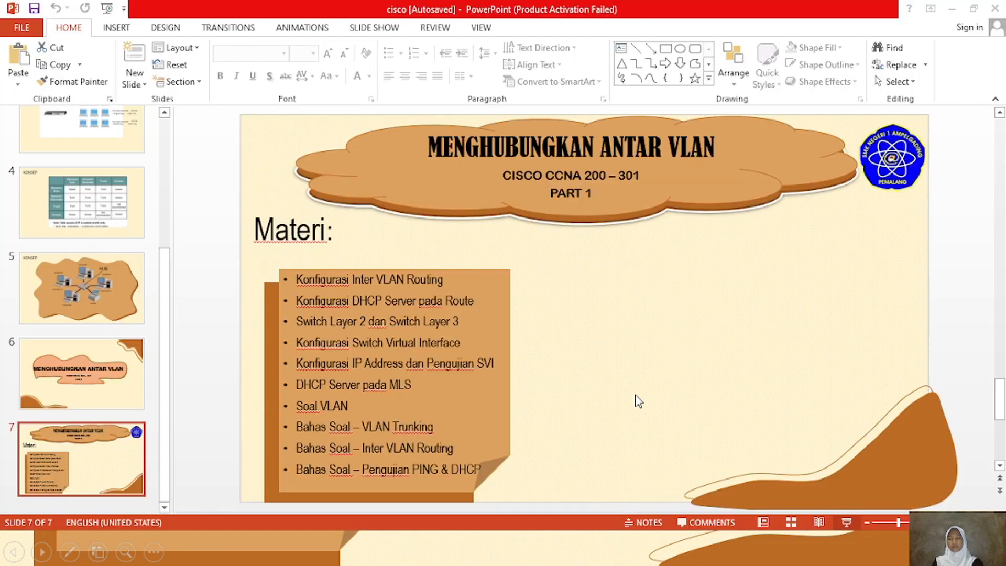
{"action": "key", "text": "alt+Tab"}
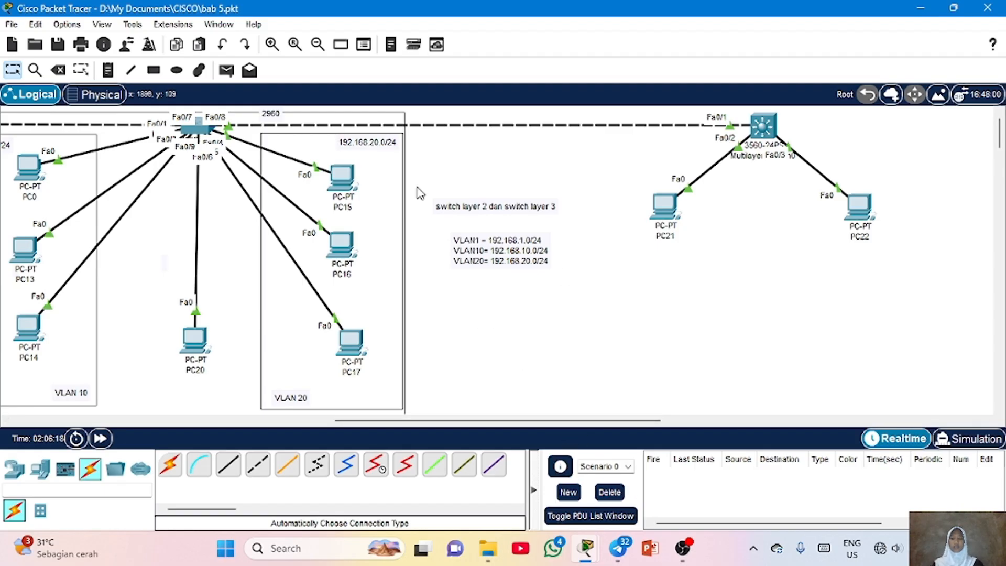
On the multilayer switch, create DHCP pool VLAN10 with network 192.168.10.0 255.255.255.0
{"action": "left_click", "coordinate": [762, 126]}
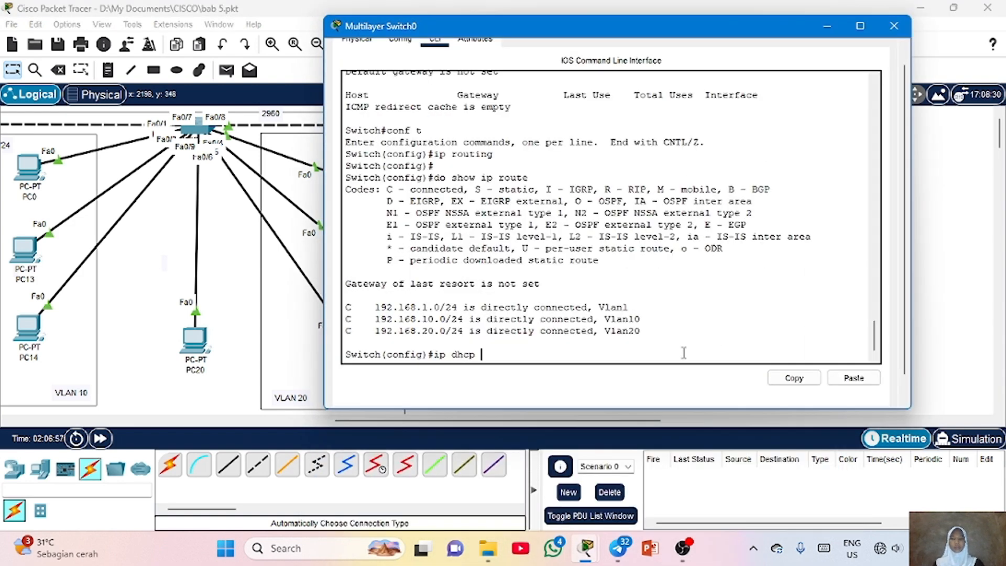
{"action": "type", "text": "pool VLAN10"}
{"action": "key", "text": "Return"}
{"action": "type", "text": "nfig)#netw"}
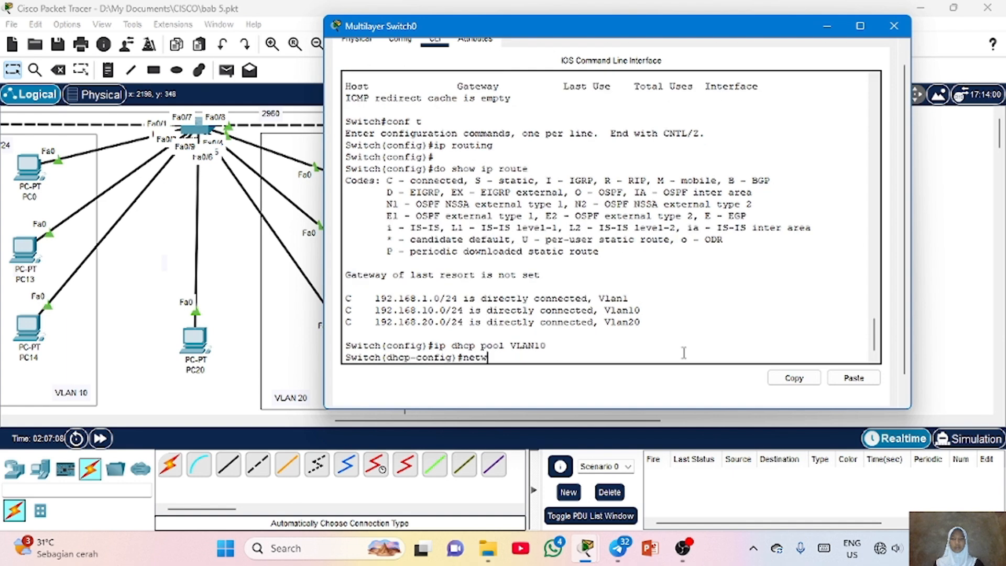
{"action": "type", "text": "ork 192.168.10.0 255.255.2"}
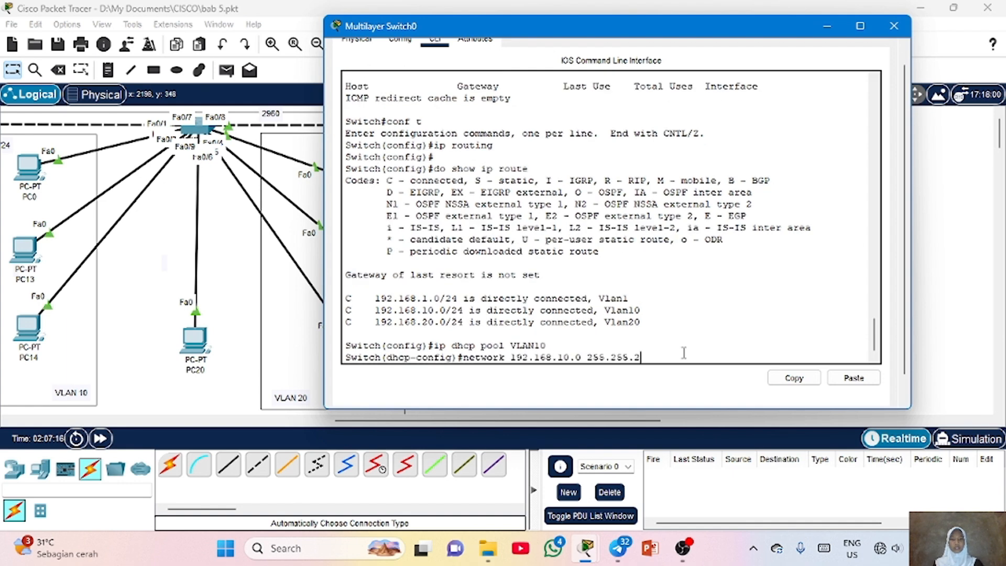
{"action": "type", "text": "55.255.0"}
{"action": "key", "text": "Return"}
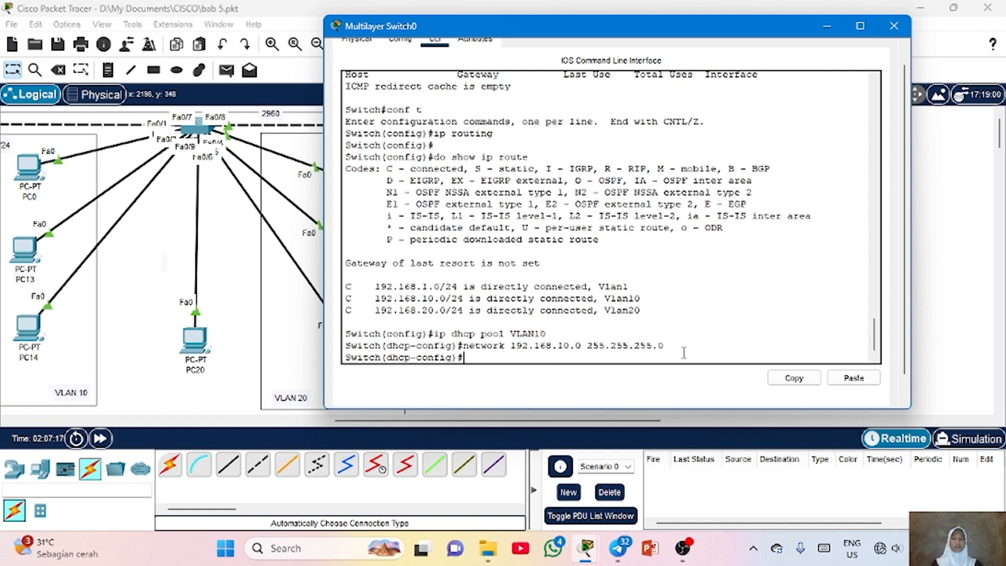
Set pool VLAN10's default router to 192.168.10.1 and DNS server to 8.8.8.8, then exit the pool
{"action": "type", "text": "de"}
{"action": "key", "text": "Tab"}
{"action": "type", "text": "192.168.10.1"}
{"action": "key", "text": "Return"}
{"action": "type", "text": "d"}
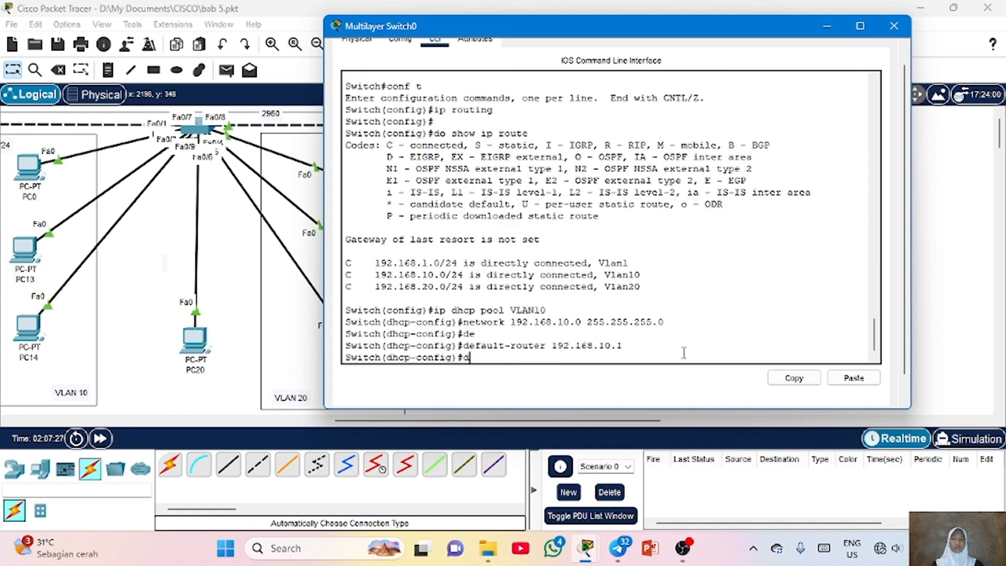
{"action": "type", "text": "ns"}
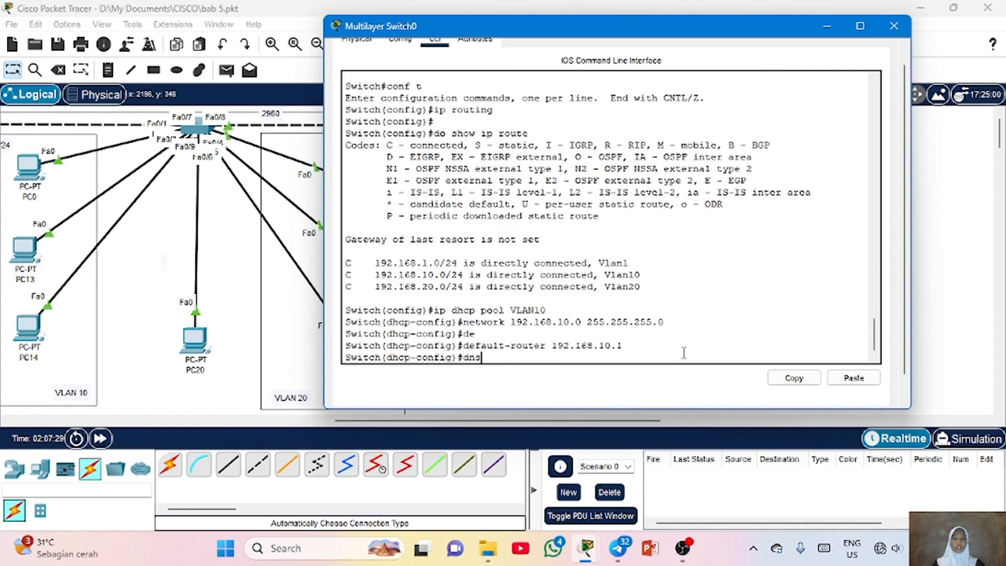
{"action": "key", "text": "Tab"}
{"action": "type", "text": "8.8.8.8"}
{"action": "key", "text": "Return"}
{"action": "key", "text": "Return"}
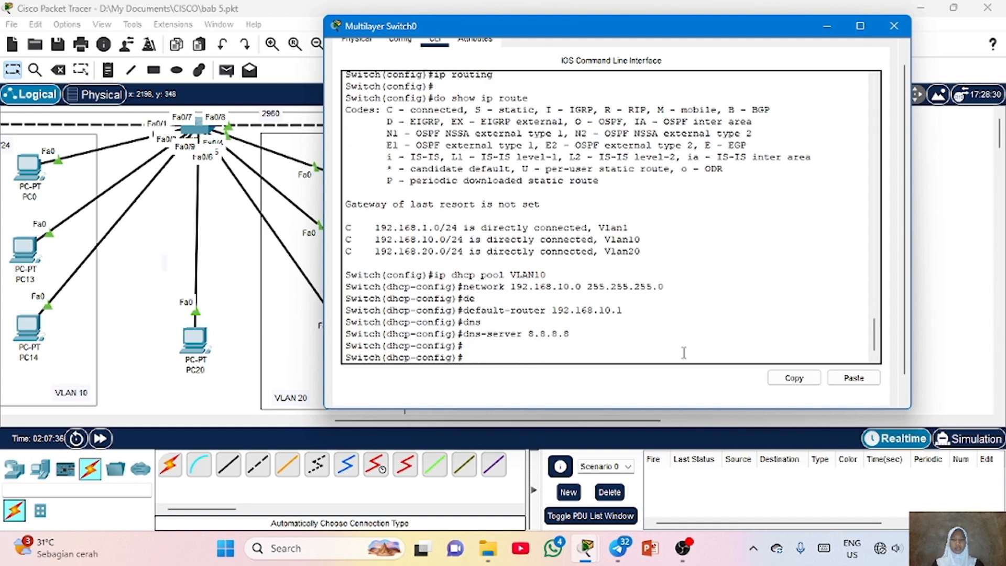
{"action": "type", "text": "exit"}
{"action": "key", "text": "Return"}
Create DHCP pool VLAN20 with network 192.168.20.0 255.255.255.0
{"action": "key", "text": "Up"}
{"action": "key", "text": "Up"}
{"action": "key", "text": "Up"}
{"action": "key", "text": "Up"}
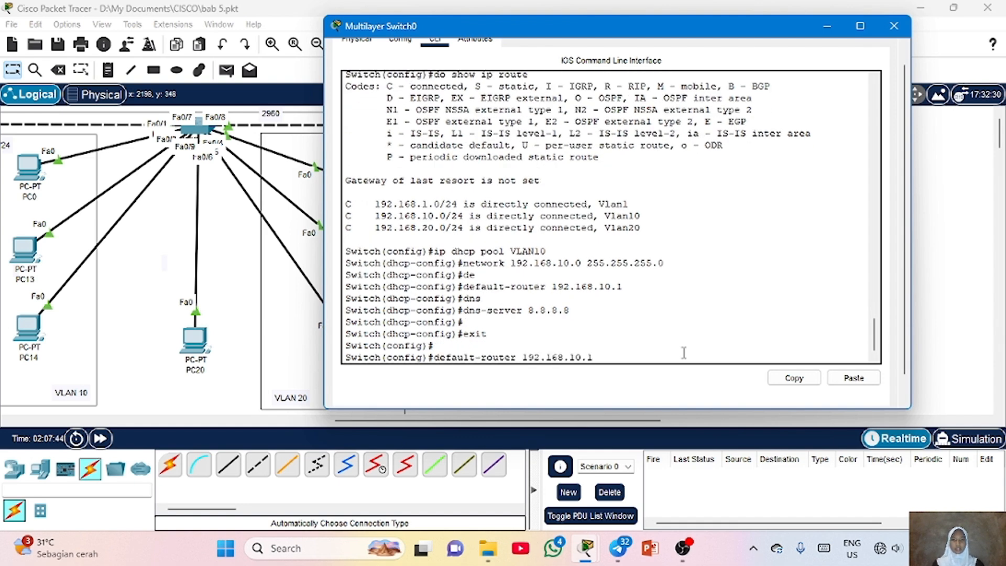
{"action": "key", "text": "Up"}
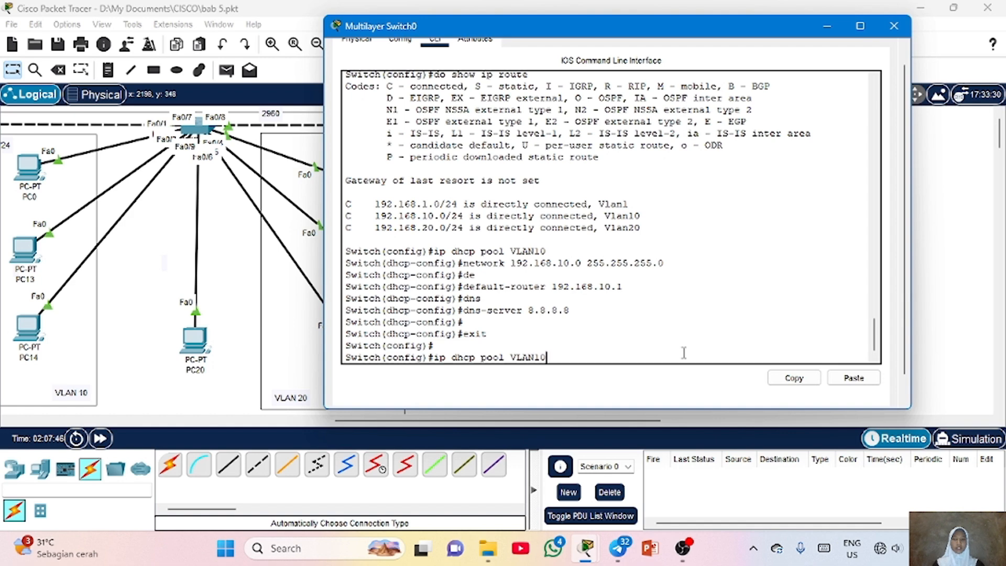
{"action": "type", "text": "20"}
{"action": "key", "text": "Return"}
{"action": "key", "text": "Return"}
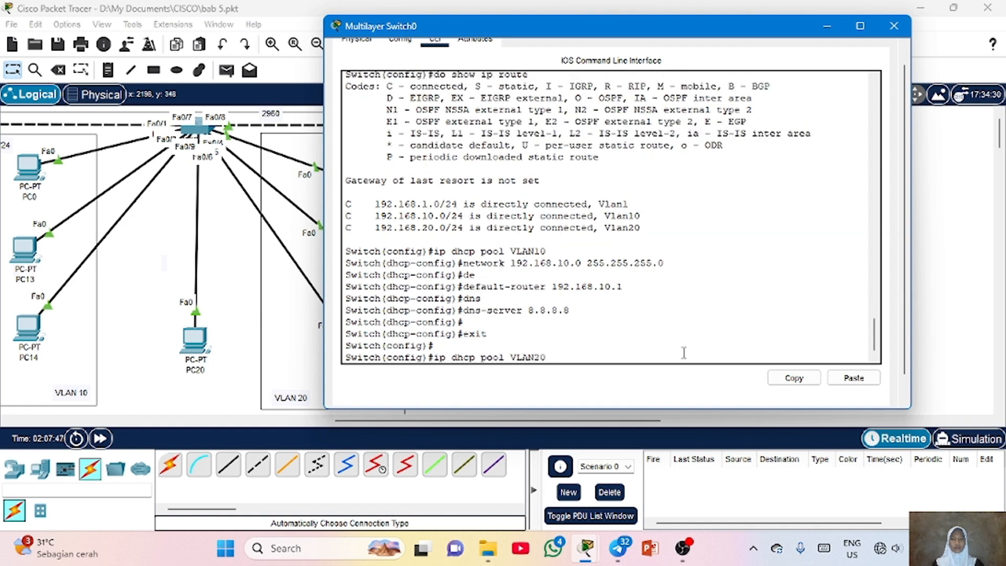
{"action": "type", "text": "network 192.168"}
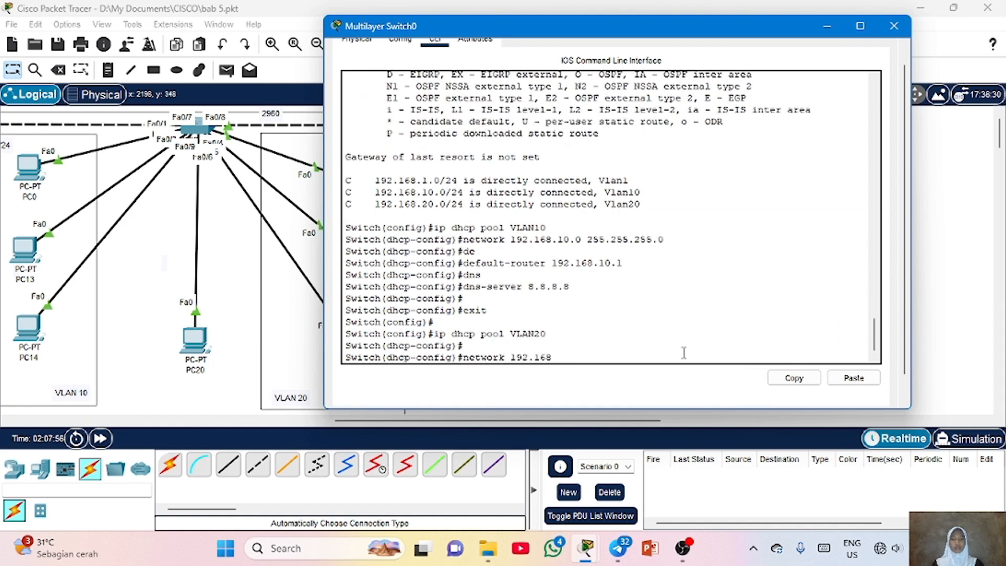
{"action": "type", "text": ".20.0 255.255.255.0"}
{"action": "key", "text": "Return"}
{"action": "key", "text": "Return"}
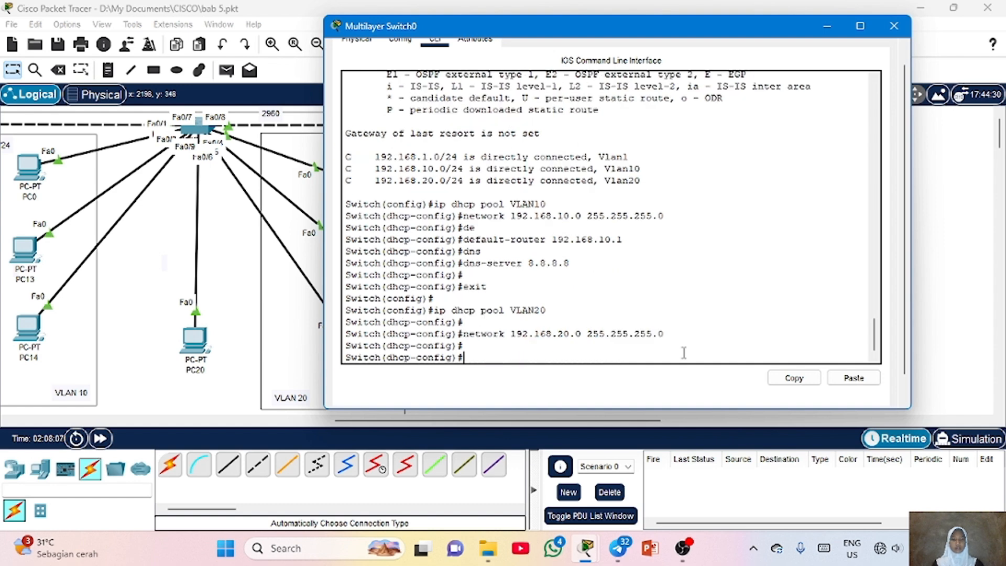
Set pool VLAN20's default router to 192.168.20.1 and DNS server to 8.8.8.8, then exit the pool
{"action": "type", "text": "def"}
{"action": "key", "text": "Tab"}
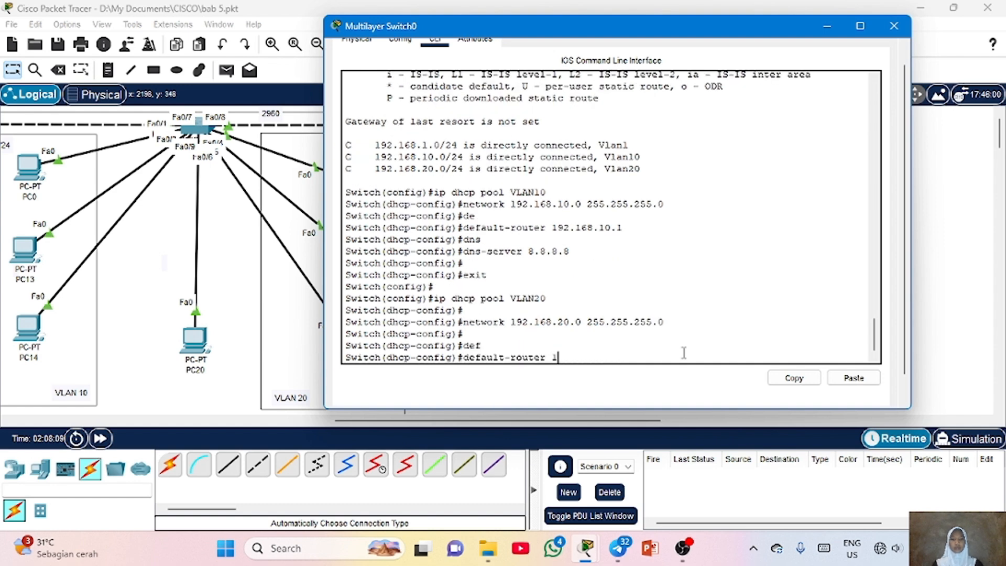
{"action": "type", "text": "192.168.20.1"}
{"action": "key", "text": "Return"}
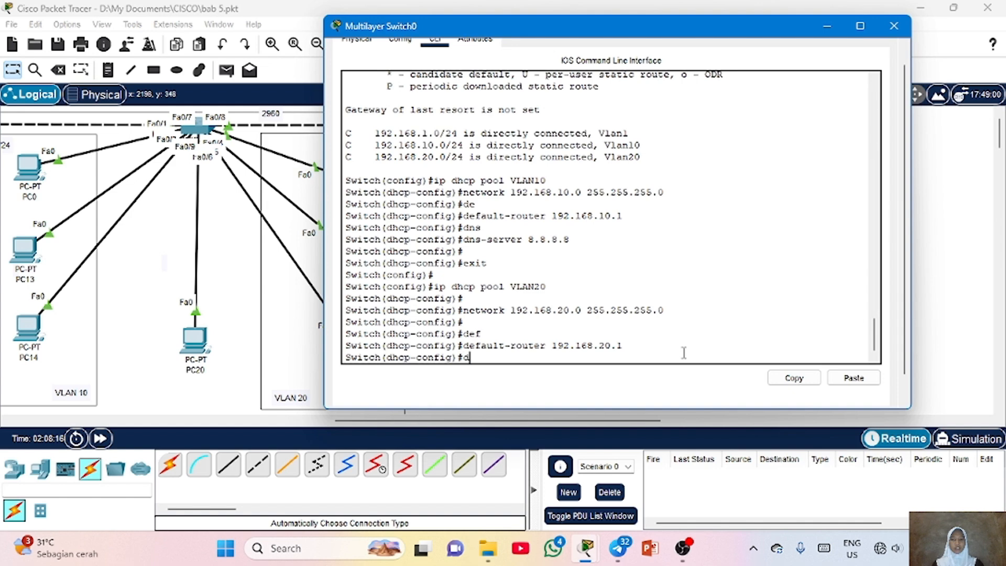
{"action": "type", "text": "dns"}
{"action": "key", "text": "Tab"}
{"action": "type", "text": "8.8.8.8"}
{"action": "key", "text": "Return"}
{"action": "key", "text": "Return"}
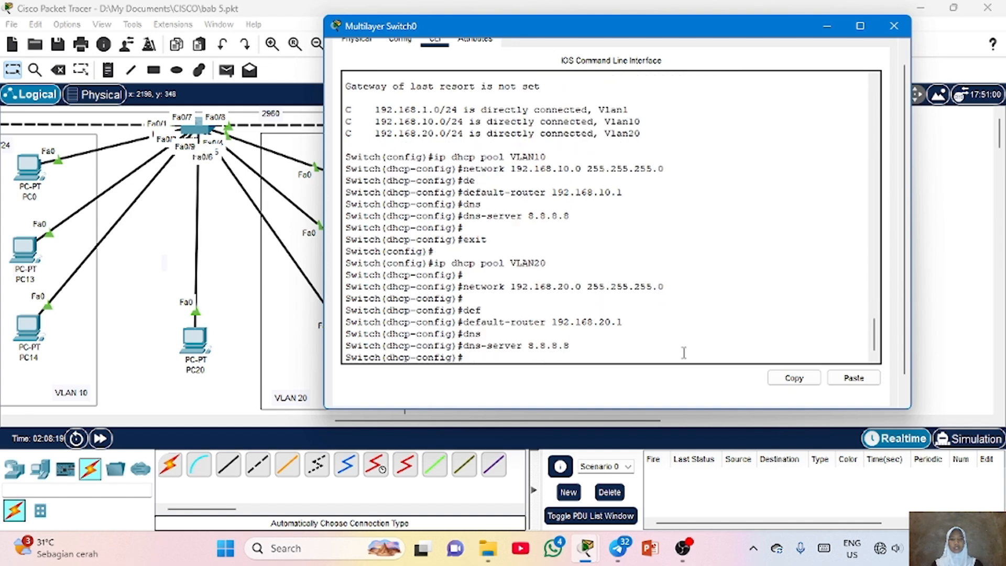
{"action": "type", "text": "exit"}
{"action": "key", "text": "Return"}
Create DHCP pool VLAN1 with network 192.168.1.0 255.255.255.0
{"action": "key", "text": "Return"}
{"action": "type", "text": "ip dhcp pool VLAN"}
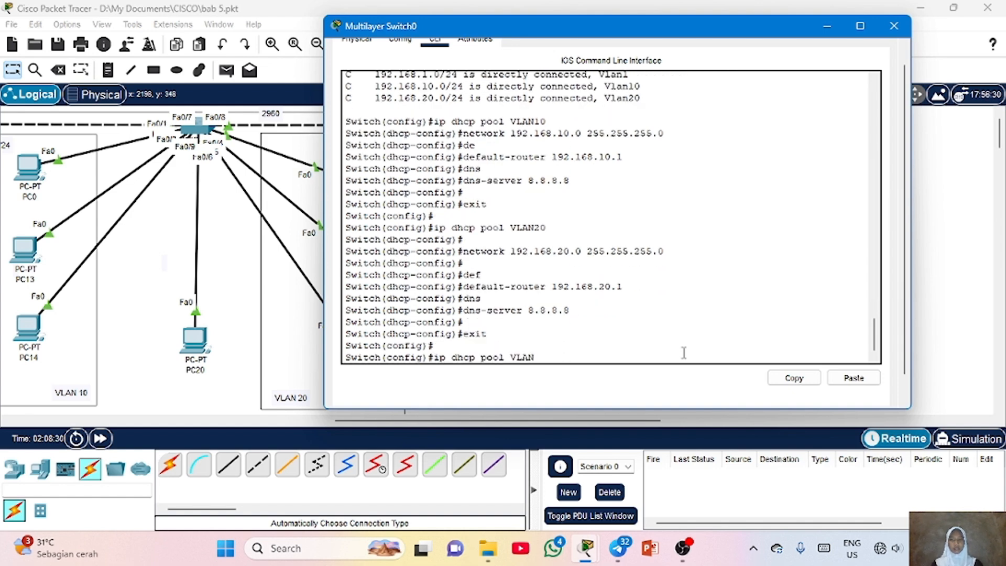
{"action": "type", "text": "1"}
{"action": "key", "text": "Return"}
{"action": "type", "text": "network"}
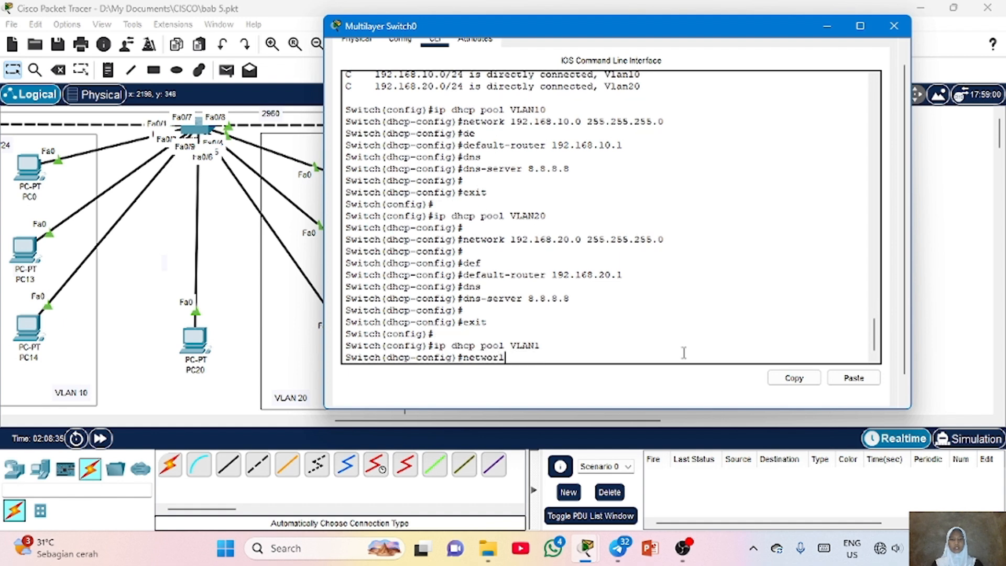
{"action": "type", "text": " 192.168.1.10 255.255.255."}
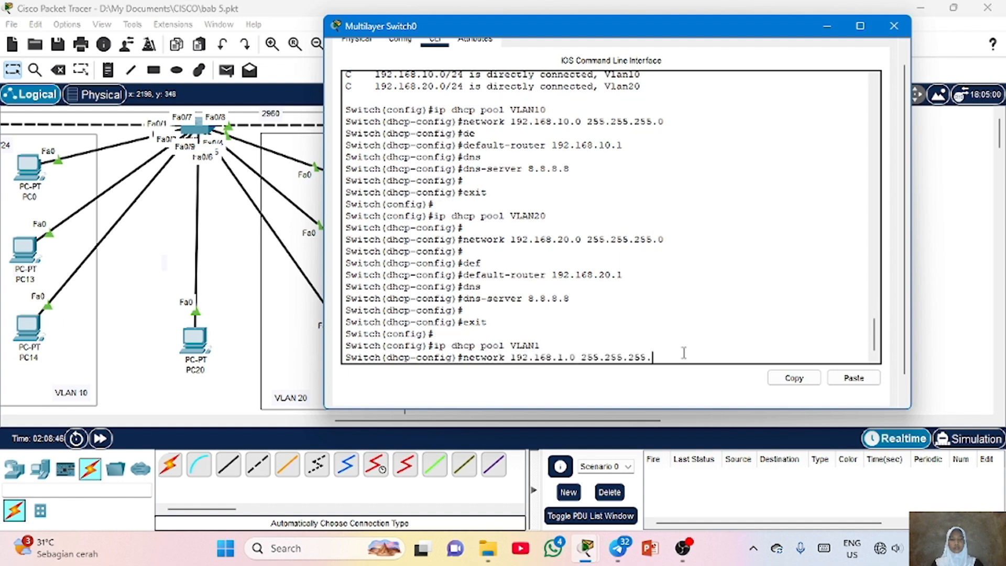
{"action": "type", "text": "0"}
{"action": "key", "text": "Return"}
Set pool VLAN1's default router to 192.168.1.1 and DNS server to 8.8.8.8
{"action": "type", "text": "def"}
{"action": "key", "text": "Return"}
{"action": "type", "text": "default-router 192.168.1.1"}
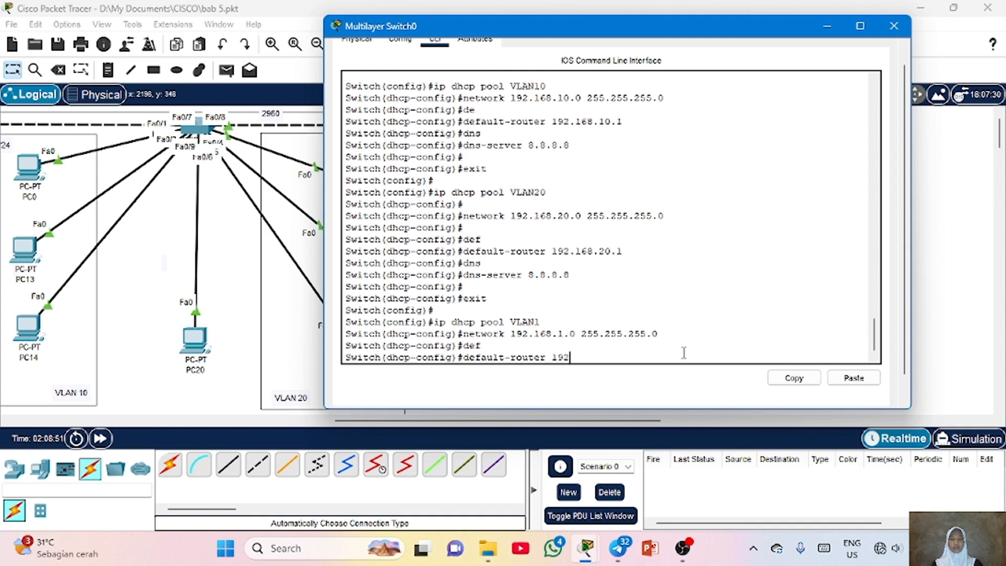
{"action": "key", "text": "Return"}
{"action": "type", "text": "dn"}
{"action": "type", "text": "s"}
{"action": "key", "text": "Tab"}
{"action": "type", "text": "8.8.8.8"}
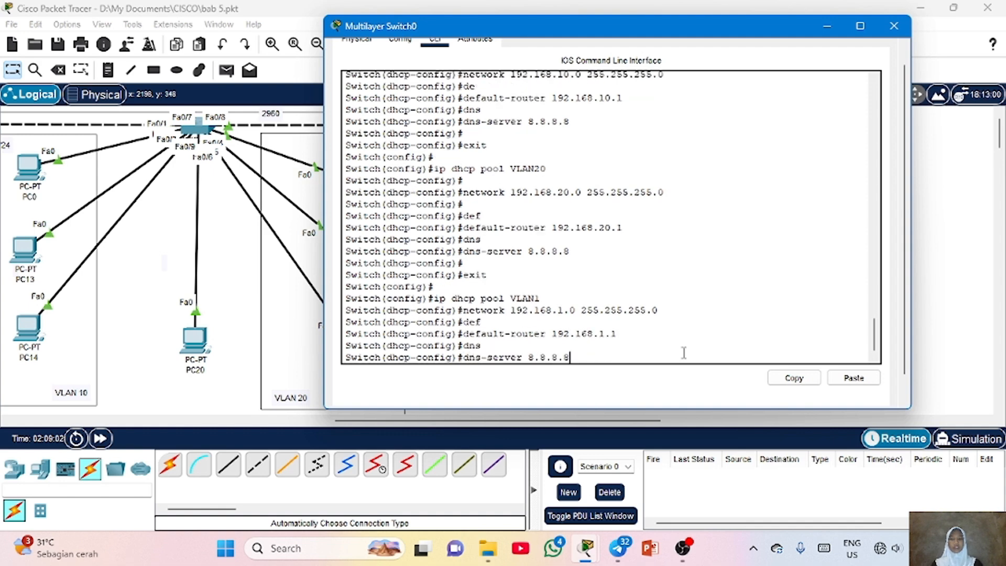
{"action": "key", "text": "Return"}
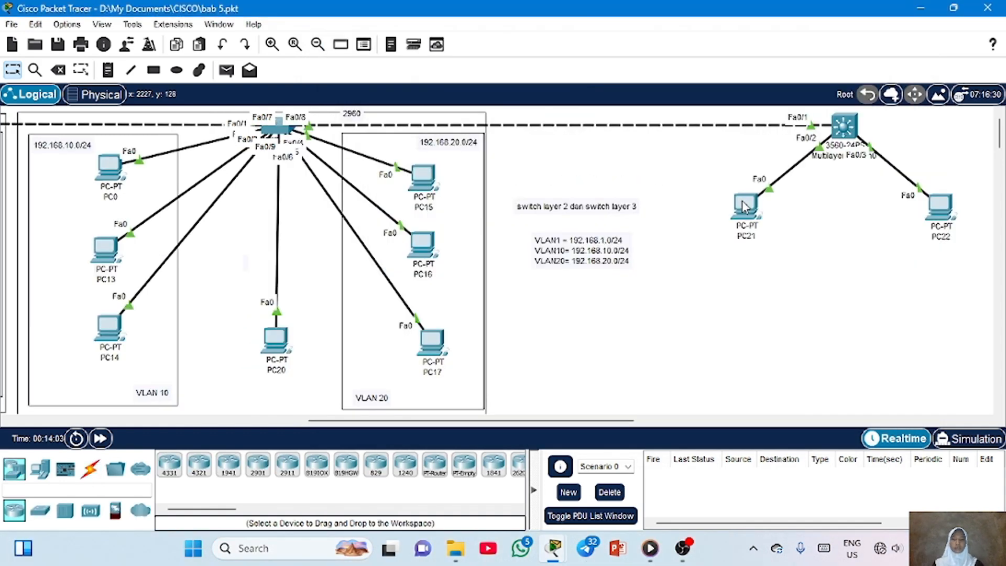
Switch PC21's IPv4 configuration to DHCP and close its window
{"action": "left_click", "coordinate": [742, 207]}
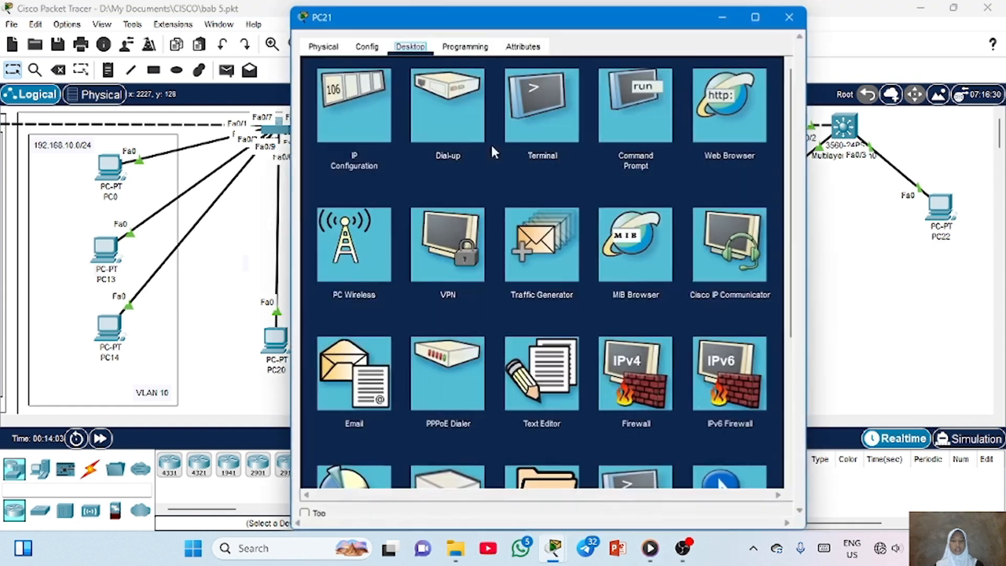
{"action": "left_click", "coordinate": [372, 112]}
{"action": "left_click", "coordinate": [320, 130]}
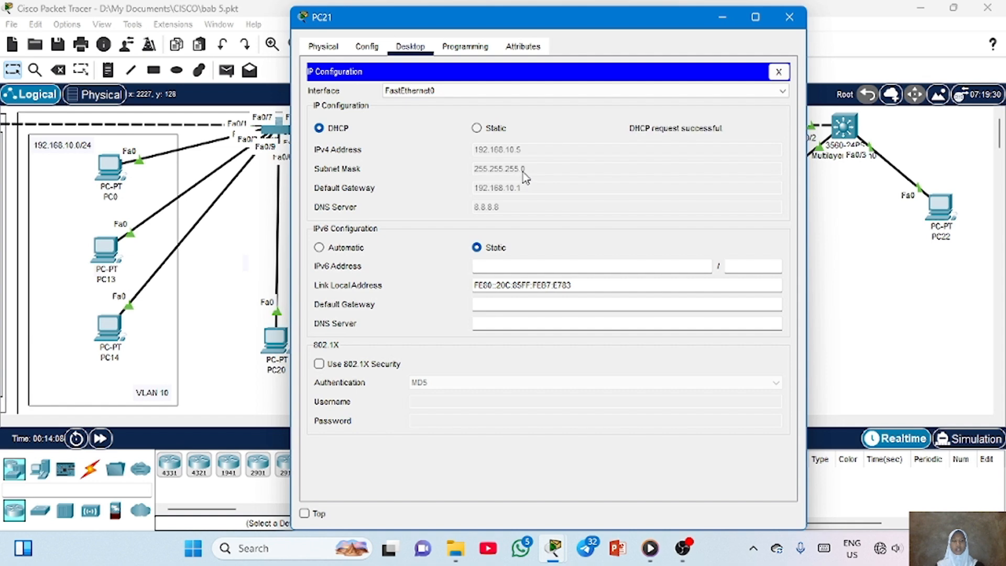
{"action": "left_click", "coordinate": [789, 17]}
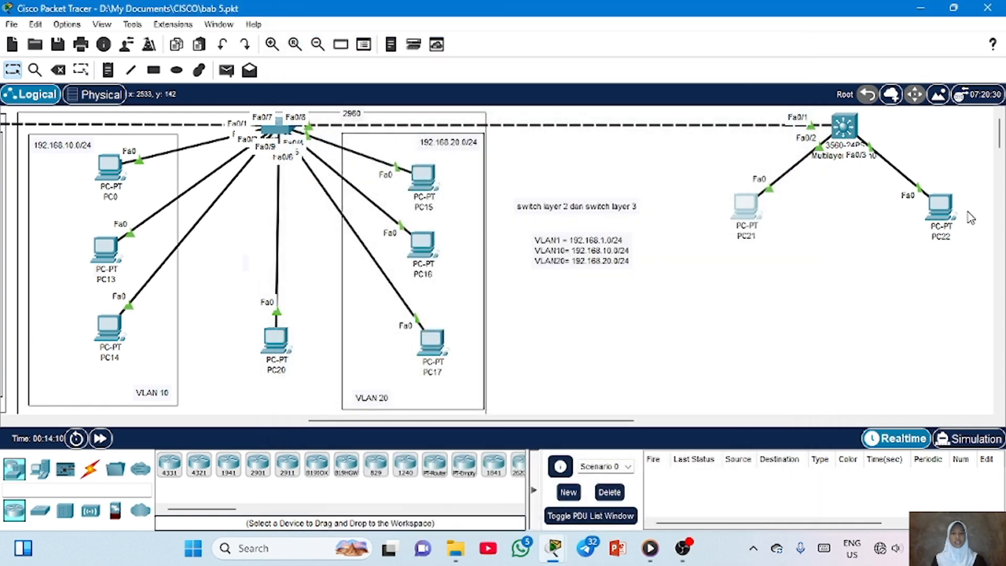
Switch PC22's IPv4 configuration to DHCP
{"action": "left_click", "coordinate": [948, 223]}
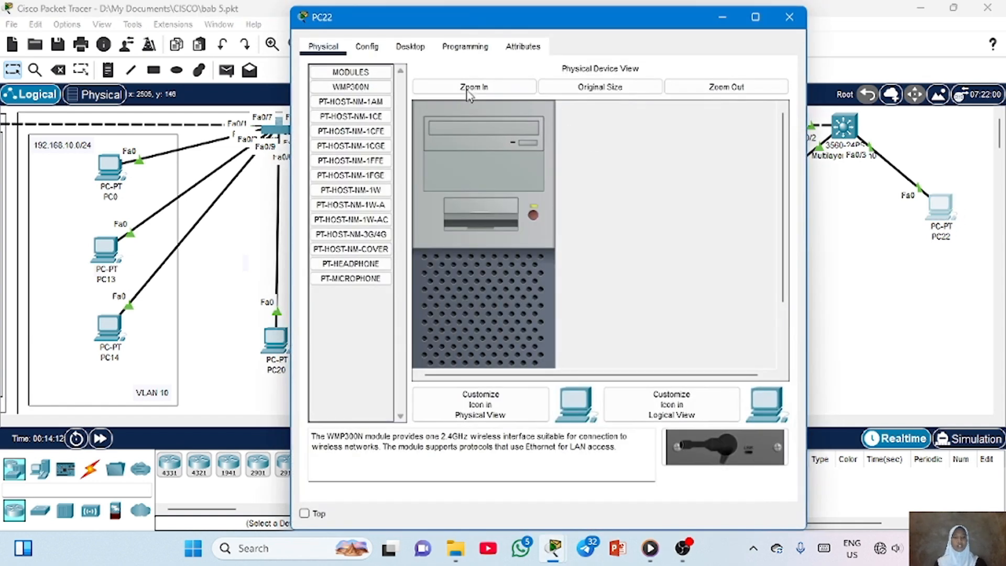
{"action": "left_click", "coordinate": [410, 47]}
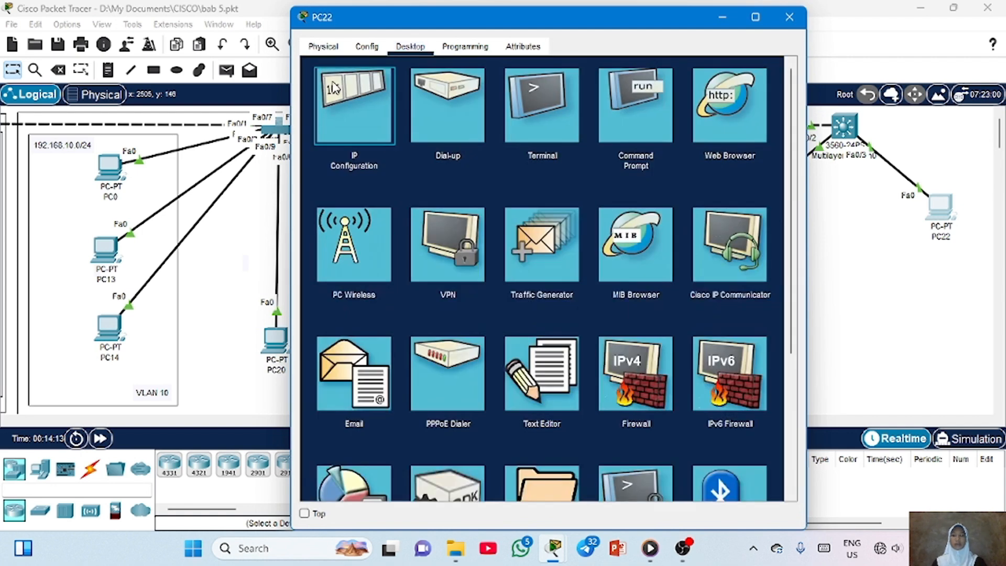
{"action": "left_click", "coordinate": [335, 88]}
{"action": "left_click", "coordinate": [319, 128]}
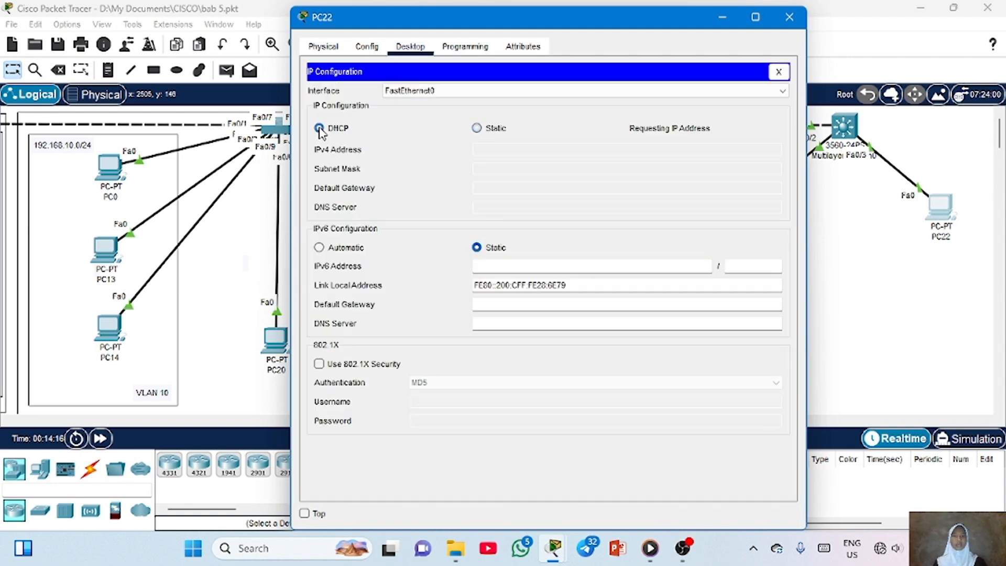
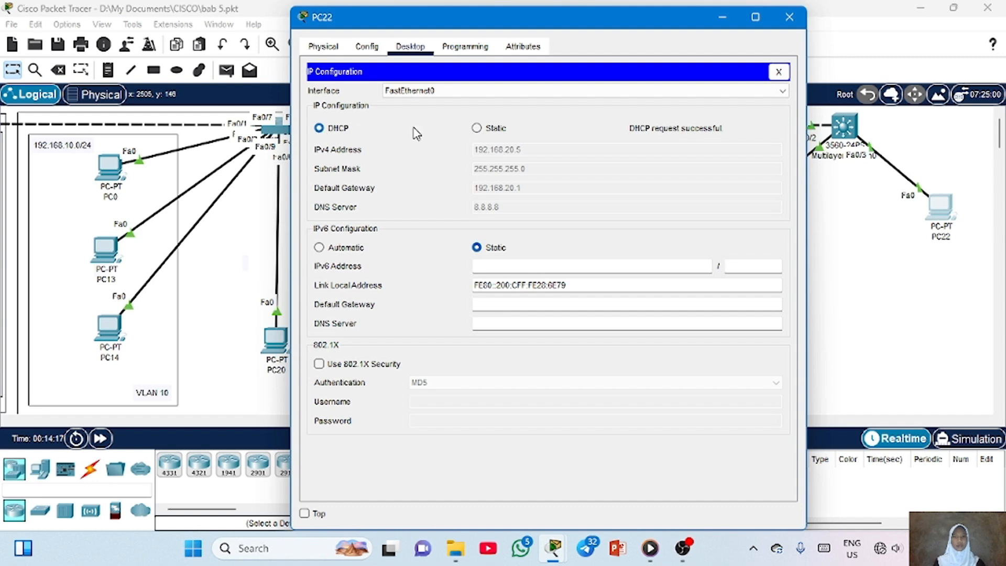
Close PC22's window, switch PC16's IPv4 configuration to DHCP, and close its window
{"action": "left_click", "coordinate": [789, 17]}
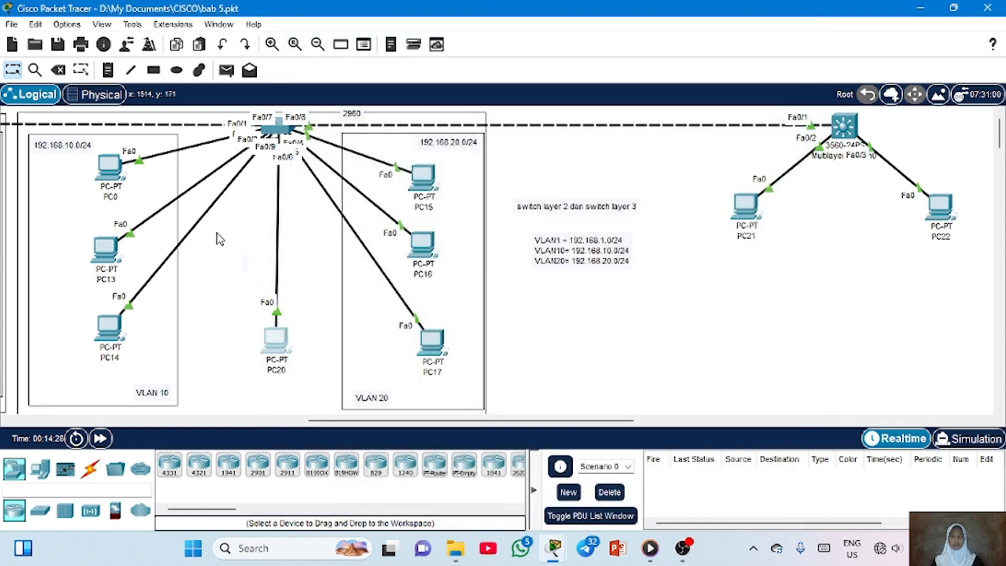
{"action": "left_click", "coordinate": [420, 240]}
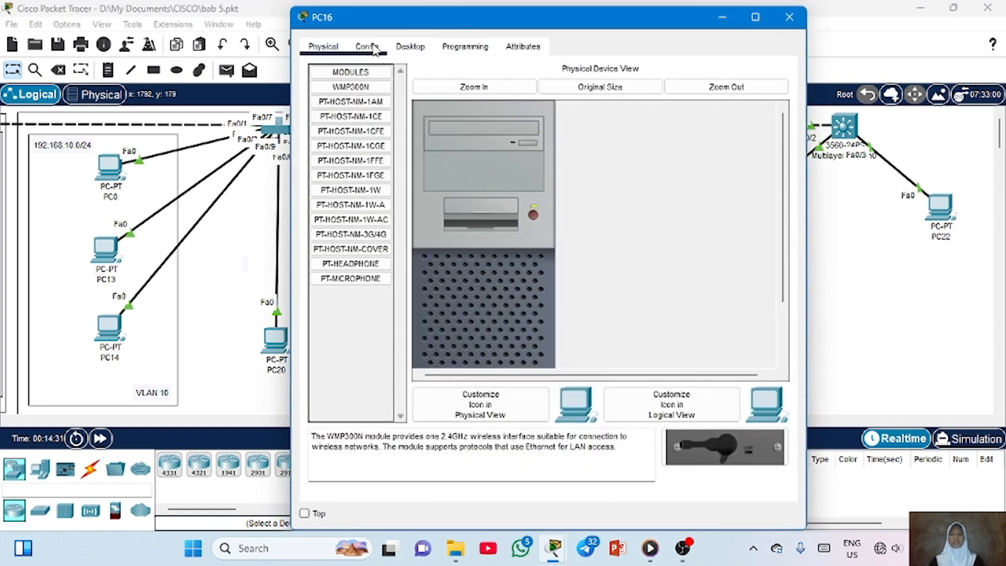
{"action": "left_click", "coordinate": [373, 47]}
{"action": "left_click", "coordinate": [421, 47]}
{"action": "left_click", "coordinate": [370, 111]}
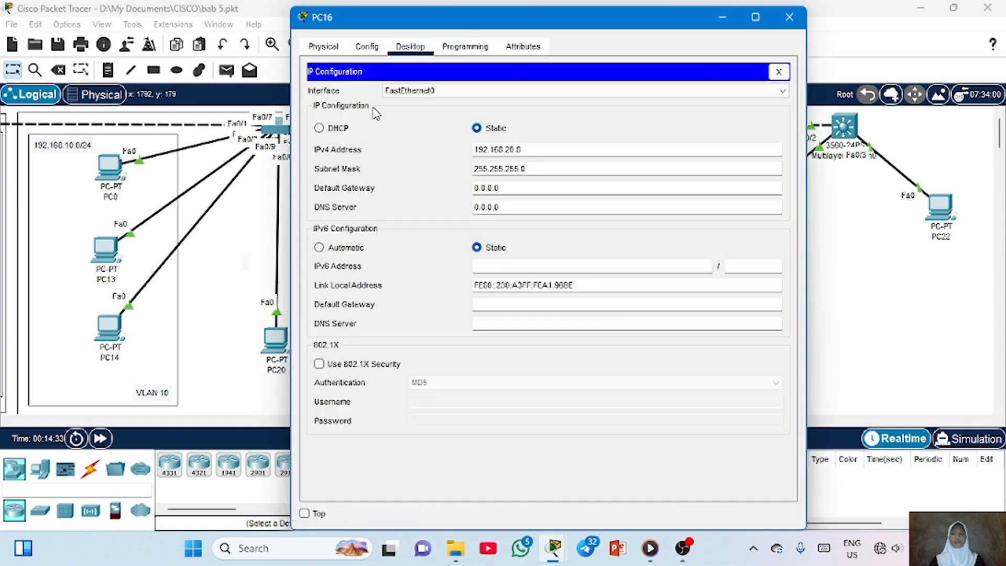
{"action": "left_click", "coordinate": [330, 132]}
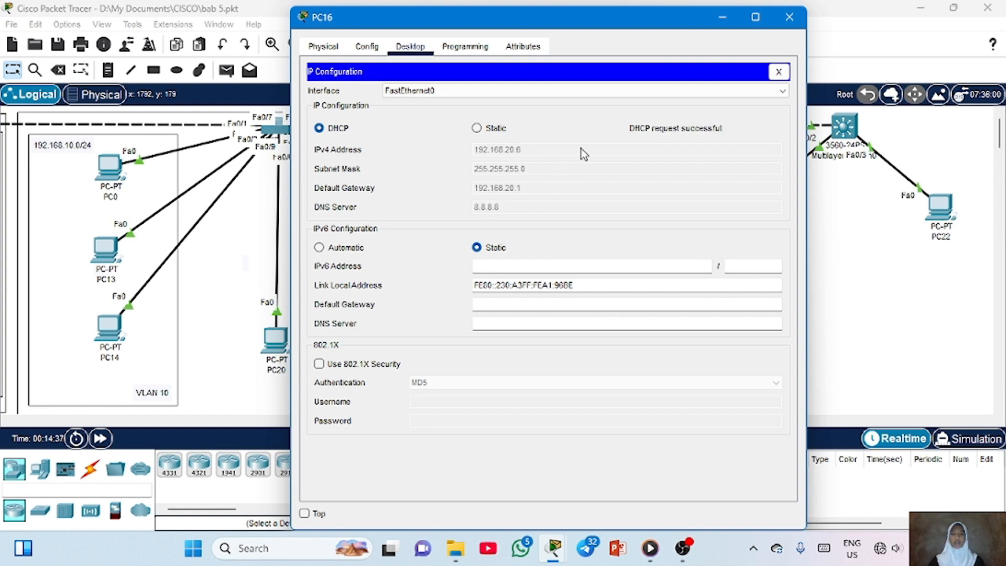
{"action": "left_click", "coordinate": [790, 17]}
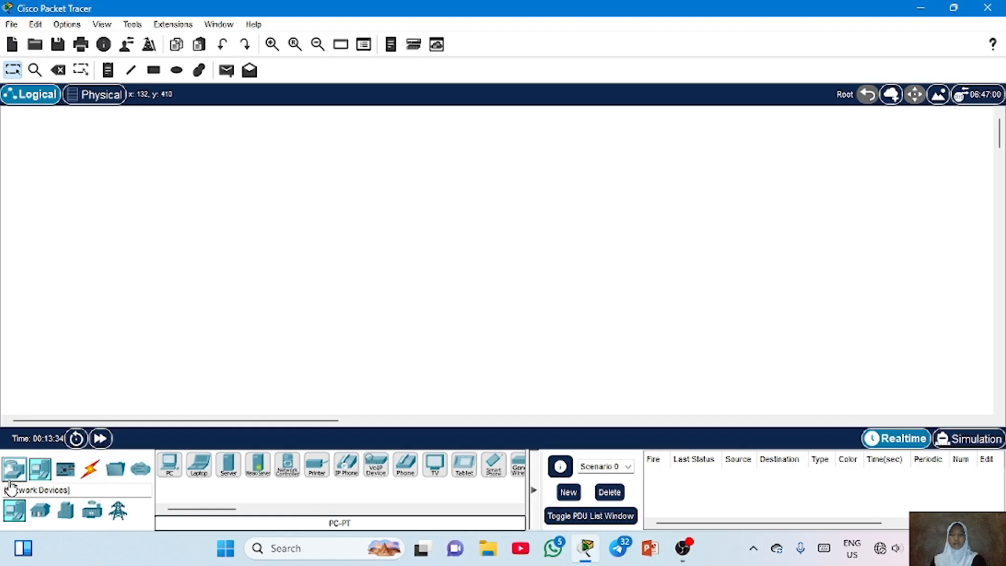
Start a new topology and place a 2811 router near the top of the workspace
{"action": "left_click", "coordinate": [14, 510]}
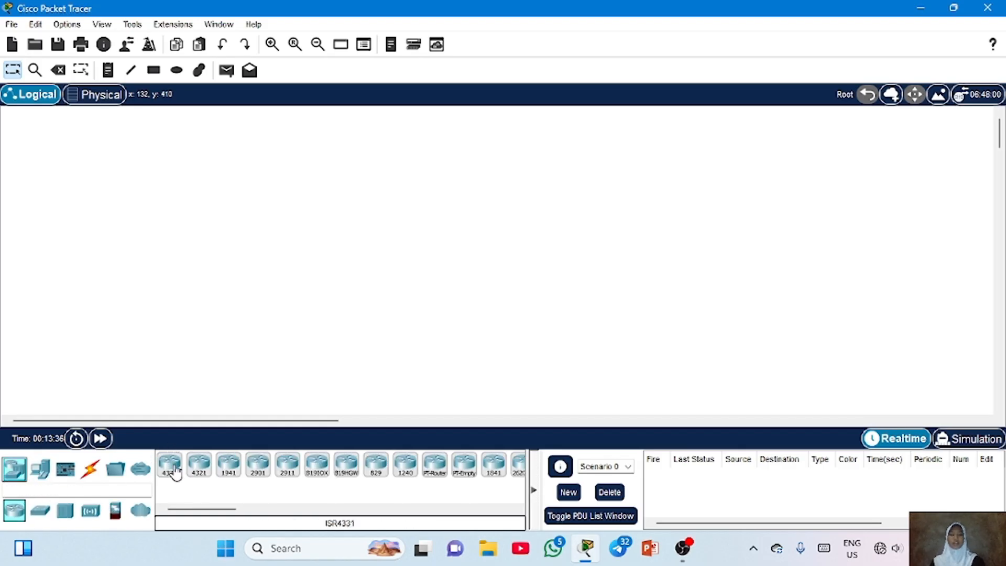
{"action": "scroll", "coordinate": [256, 473], "scroll_direction": "down", "scroll_amount": 5}
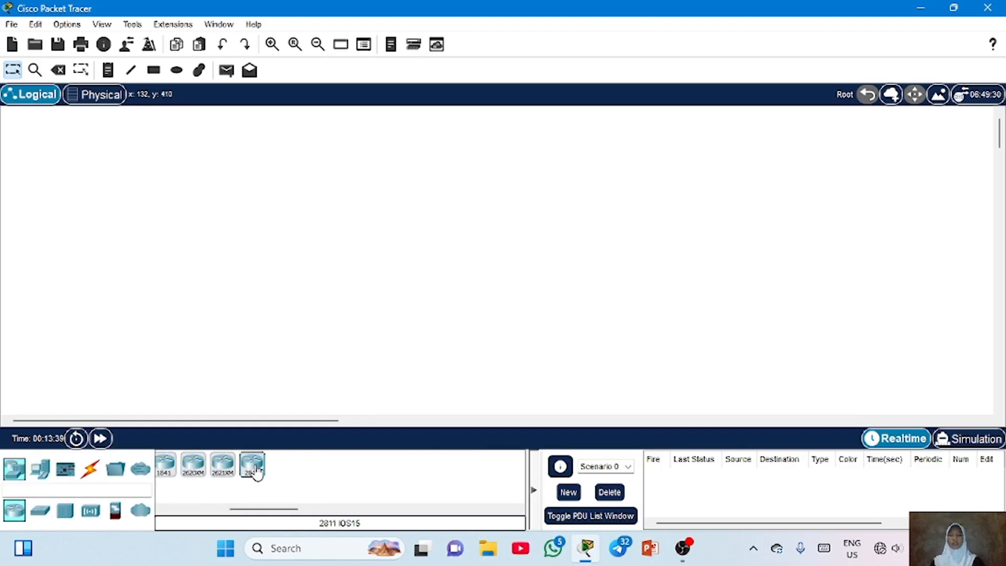
{"action": "left_click", "coordinate": [456, 157]}
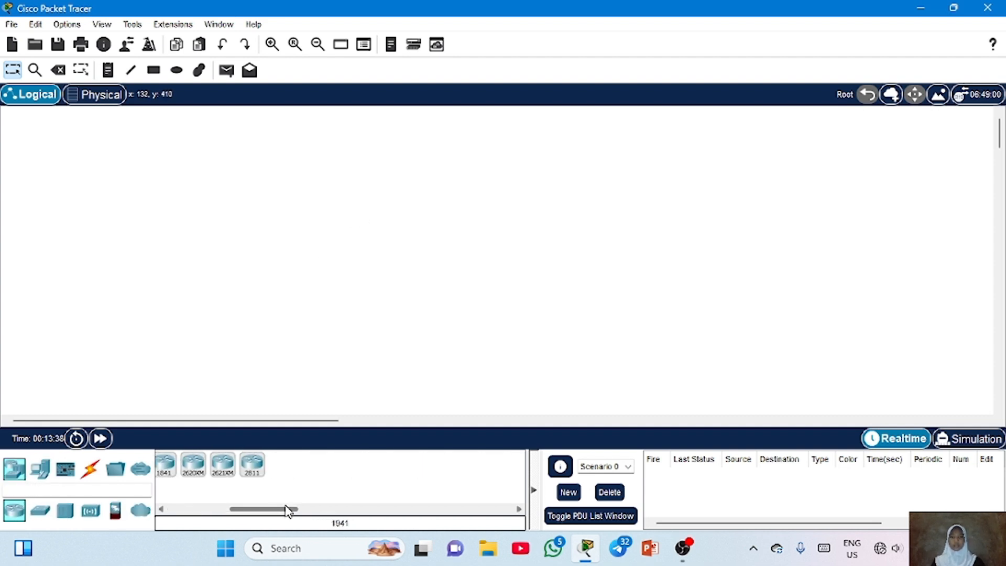
{"action": "left_click", "coordinate": [252, 464]}
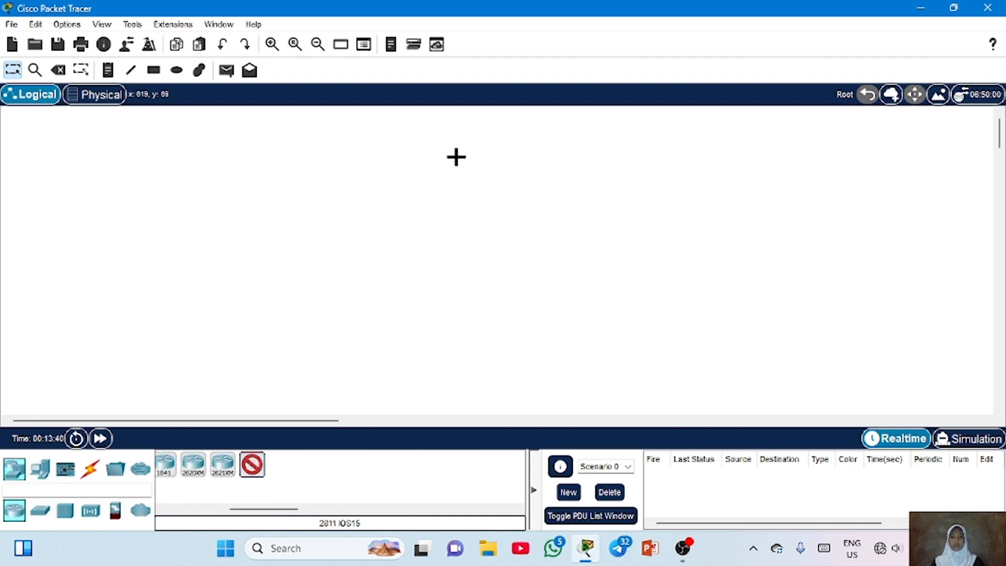
{"action": "left_click", "coordinate": [456, 157]}
Add three 2960-24TT switches and arrange them in a row beneath Router0
{"action": "left_click", "coordinate": [42, 513]}
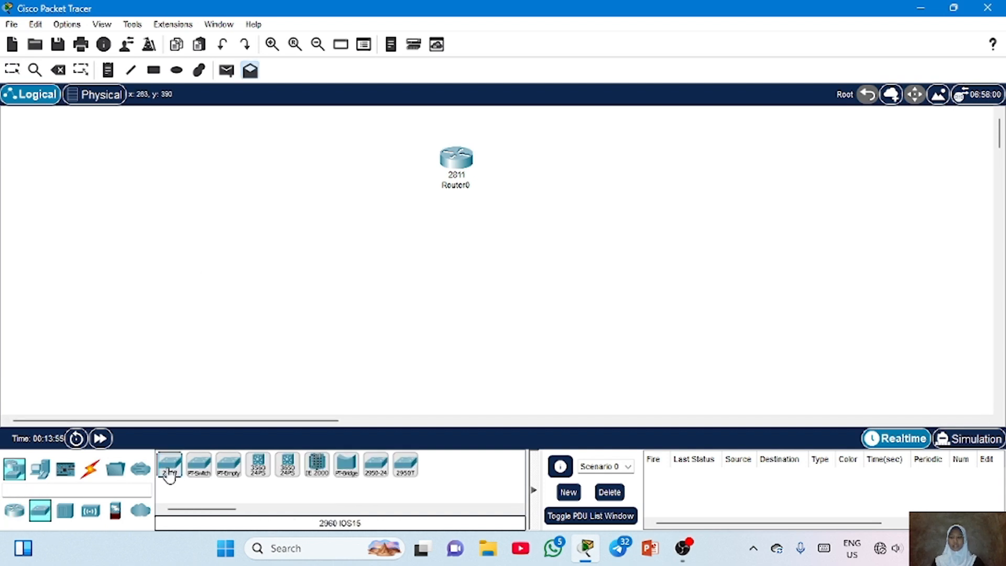
{"action": "left_click", "coordinate": [169, 467]}
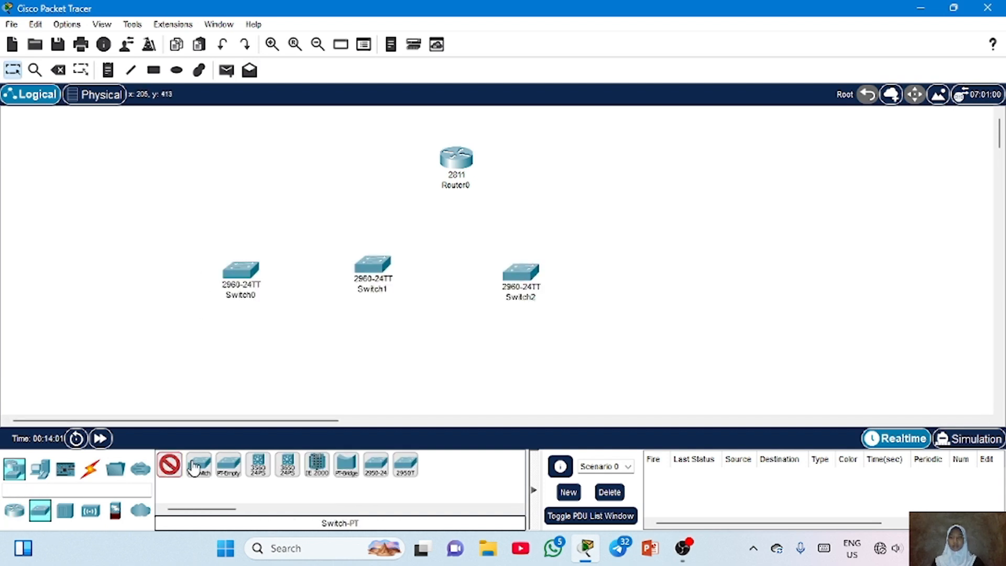
{"action": "key", "text": "Escape"}
{"action": "left_click_drag", "start_coordinate": [456, 172], "coordinate": [433, 138]}
{"action": "left_click_drag", "start_coordinate": [373, 264], "coordinate": [431, 190]}
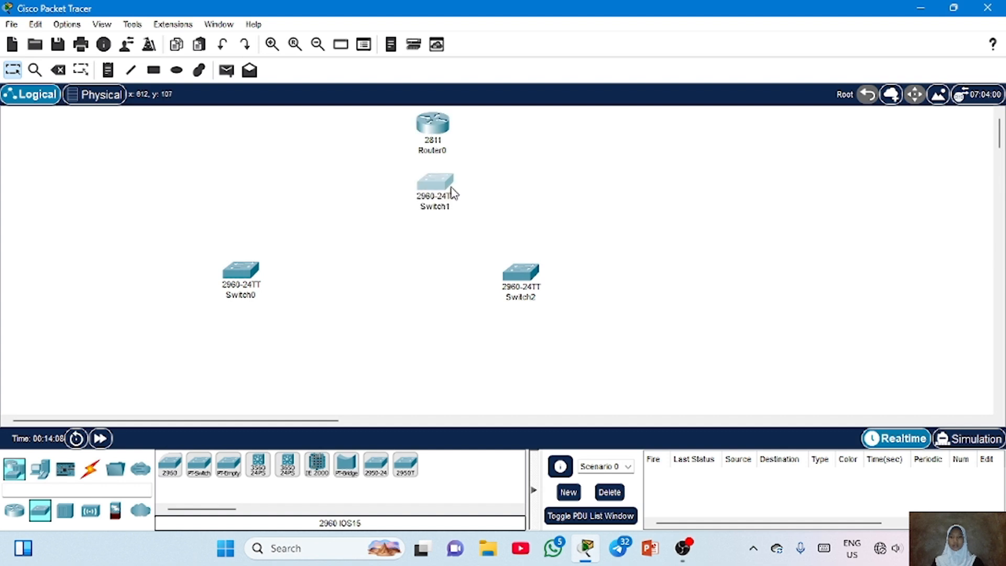
{"action": "left_click_drag", "start_coordinate": [520, 271], "coordinate": [553, 196]}
{"action": "left_click_drag", "start_coordinate": [241, 270], "coordinate": [313, 194]}
Add six generic PCs in pairs beneath Switch0
{"action": "left_click", "coordinate": [40, 468]}
{"action": "left_click", "coordinate": [169, 464]}
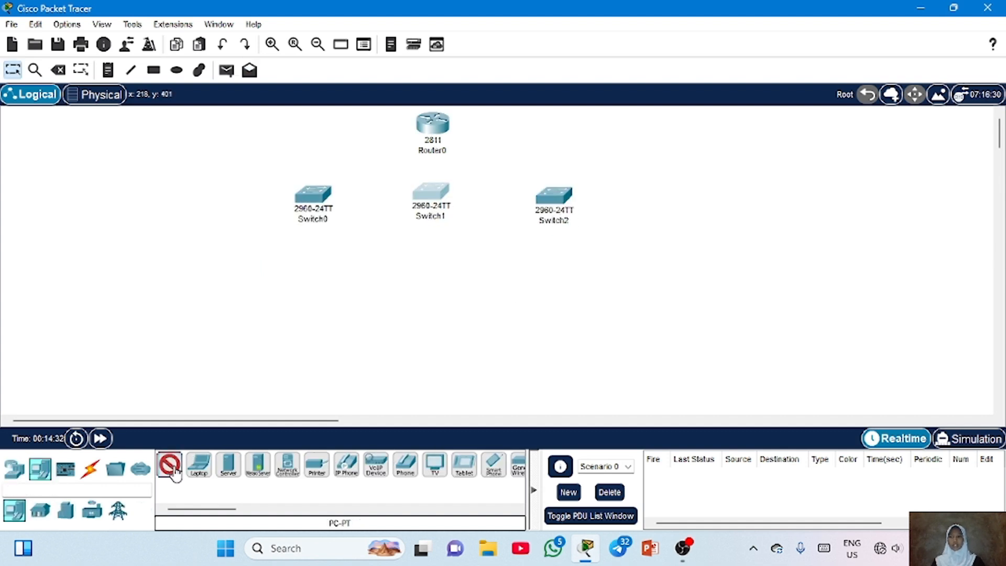
{"action": "left_click", "coordinate": [198, 271]}
{"action": "left_click", "coordinate": [312, 279]}
{"action": "left_click", "coordinate": [186, 336]}
{"action": "left_click", "coordinate": [310, 338]}
{"action": "left_click", "coordinate": [181, 394]}
{"action": "left_click", "coordinate": [282, 401]}
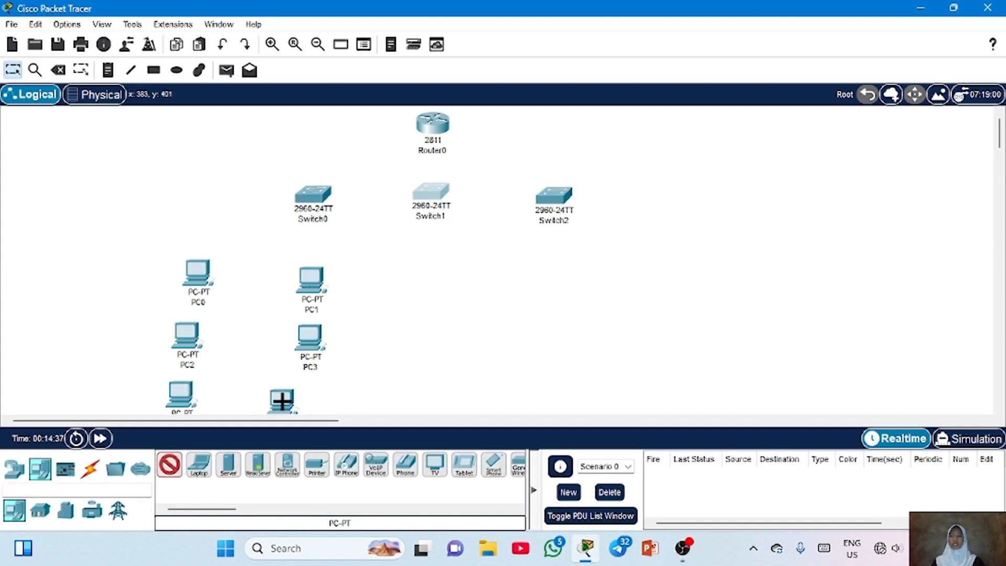
Add four PCs beneath Switch1 and six PCs in pairs beneath Switch2
{"action": "left_click", "coordinate": [410, 256]}
{"action": "left_click", "coordinate": [452, 261]}
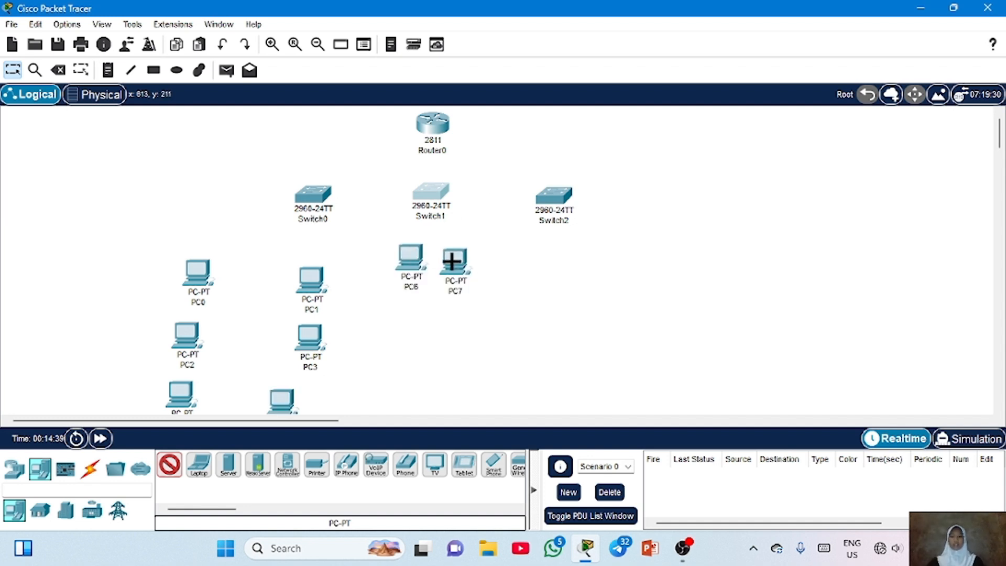
{"action": "left_click", "coordinate": [405, 324]}
{"action": "left_click", "coordinate": [450, 325]}
{"action": "left_click", "coordinate": [543, 251]}
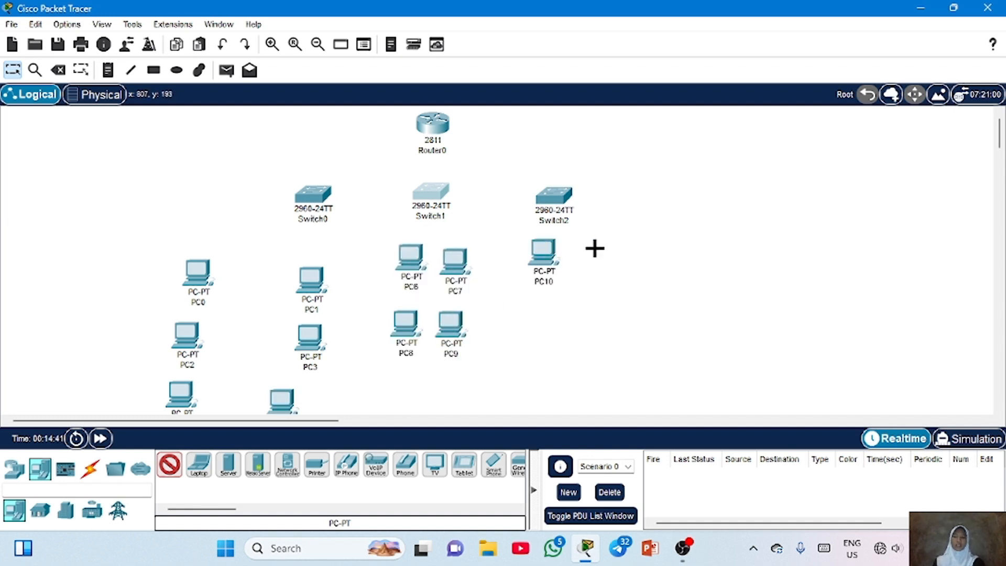
{"action": "left_click", "coordinate": [595, 248]}
{"action": "left_click", "coordinate": [545, 313]}
{"action": "left_click", "coordinate": [587, 317]}
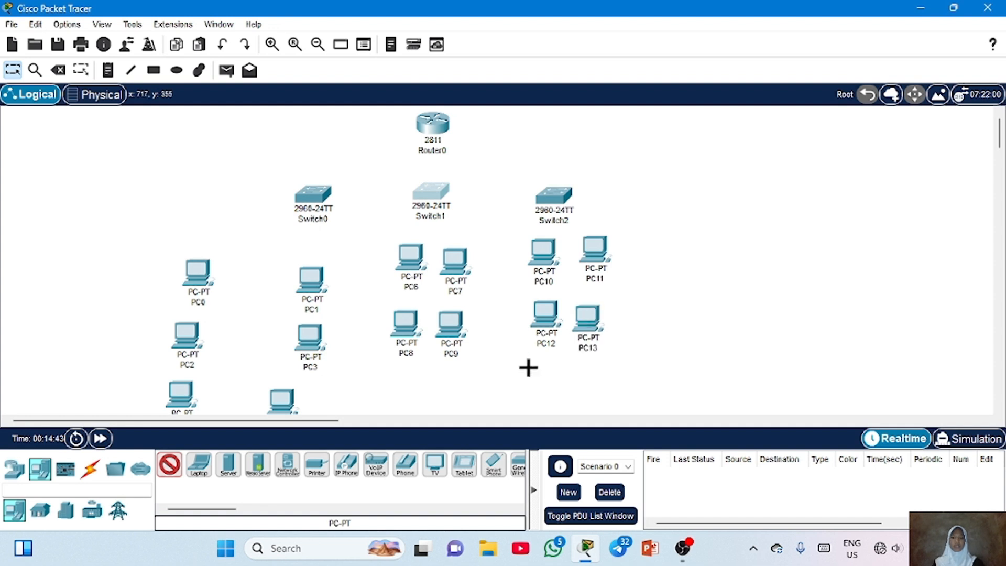
{"action": "left_click", "coordinate": [528, 367]}
{"action": "left_click", "coordinate": [617, 375]}
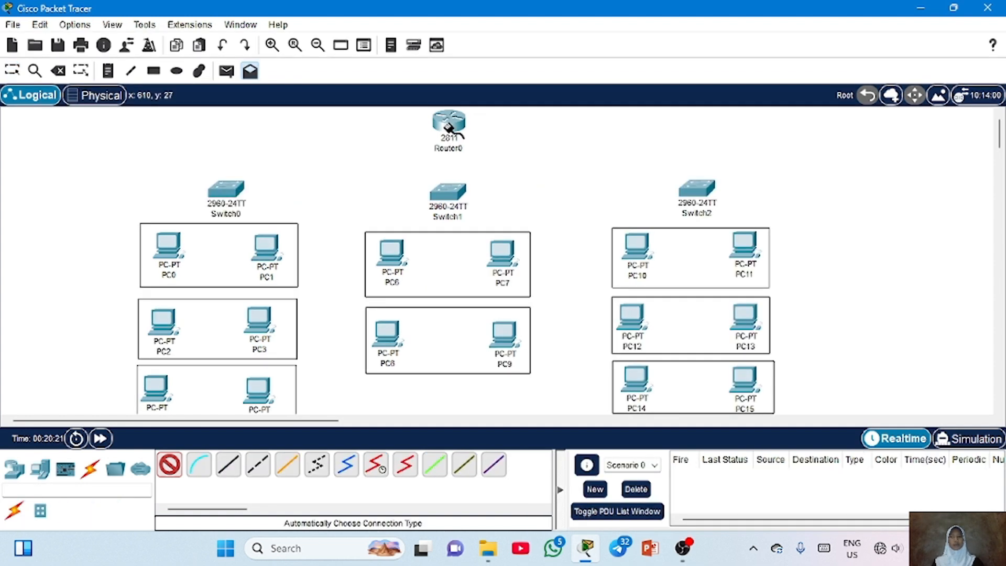
Connect Router0 to Switch1 with an automatically chosen cable, dismissing the connection error
{"action": "left_click", "coordinate": [453, 152]}
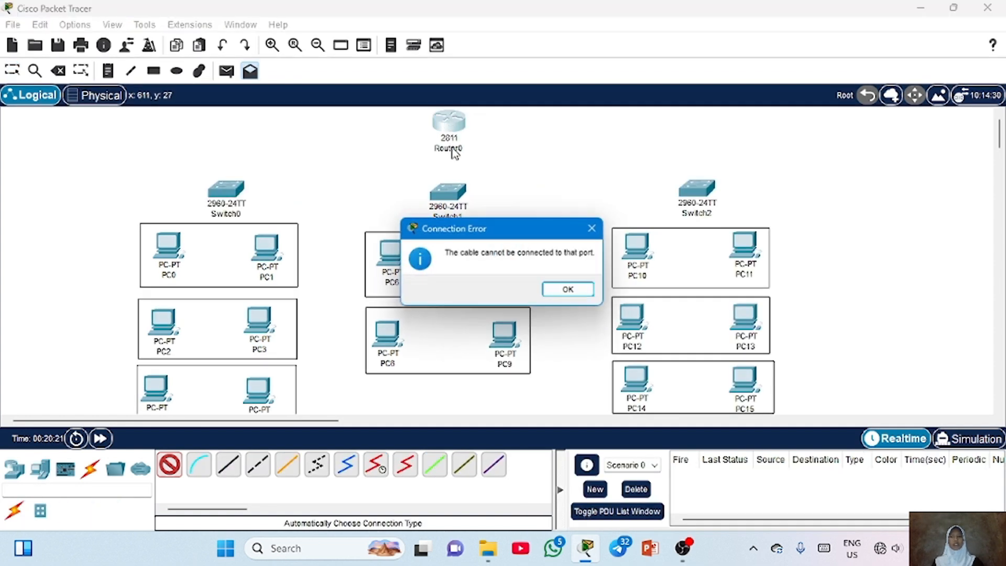
{"action": "left_click", "coordinate": [567, 288]}
{"action": "left_click", "coordinate": [450, 207]}
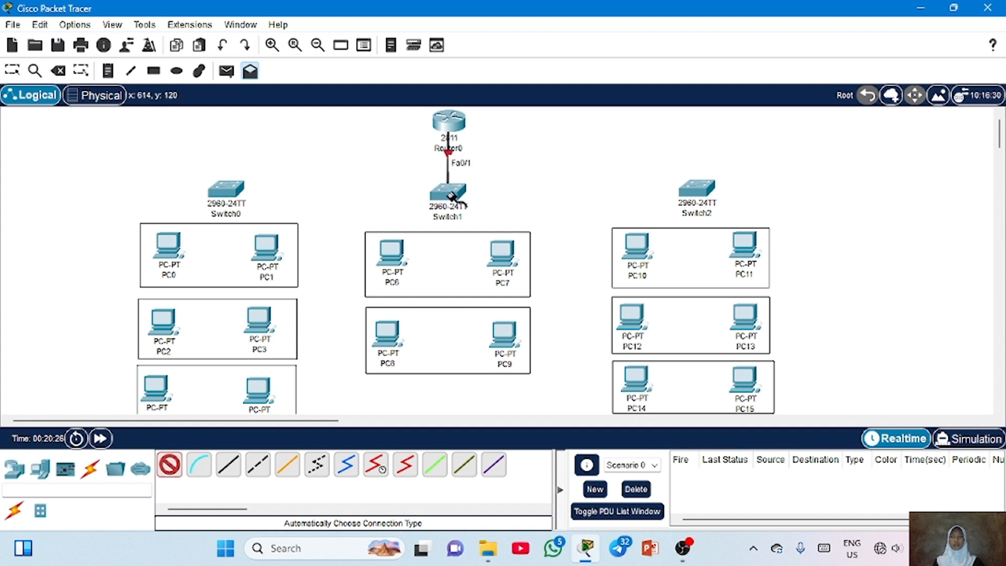
{"action": "left_click", "coordinate": [450, 197]}
Cable Switch0 and Switch2 to Switch1 with automatic connections
{"action": "left_click", "coordinate": [231, 190]}
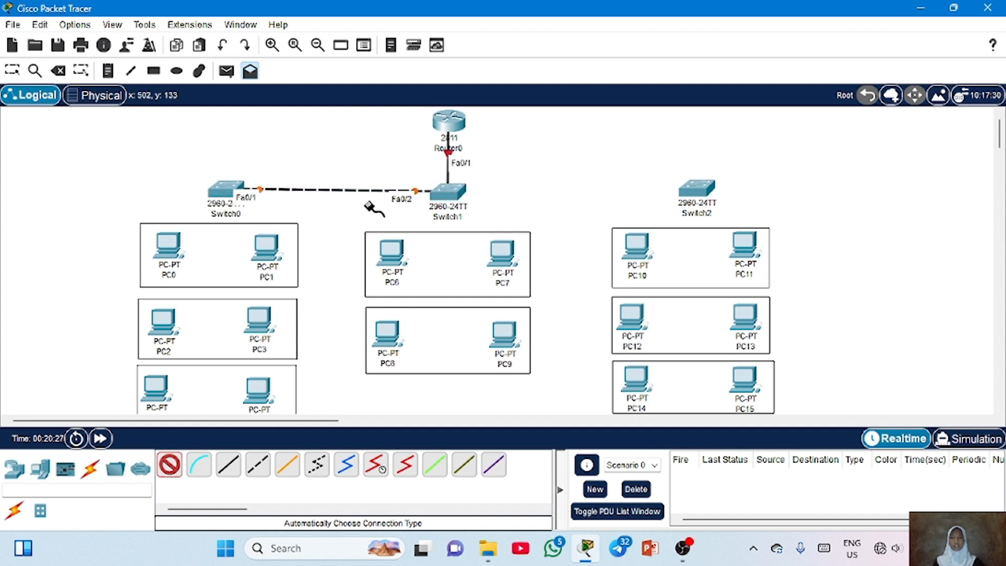
{"action": "left_click", "coordinate": [449, 191]}
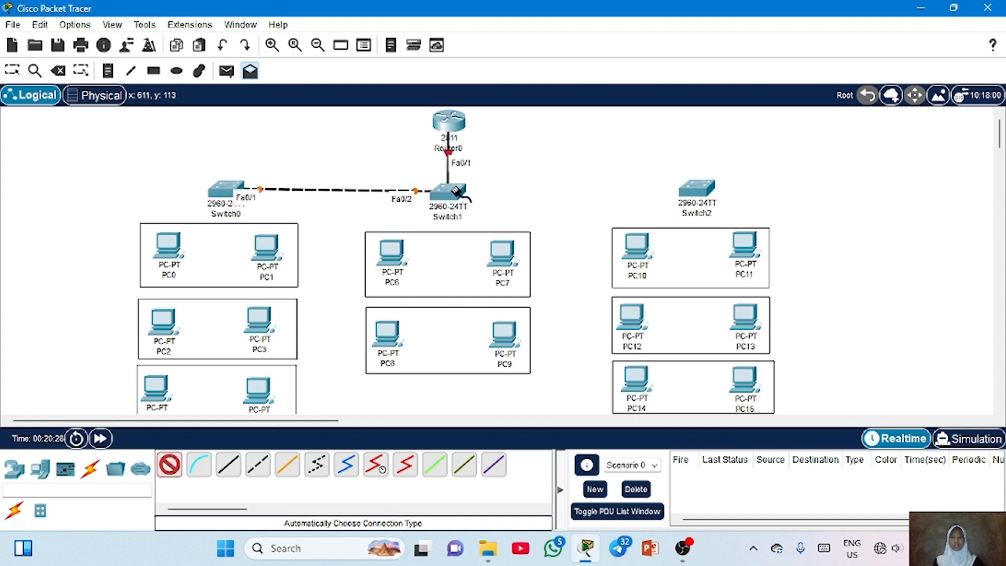
{"action": "left_click", "coordinate": [696, 187]}
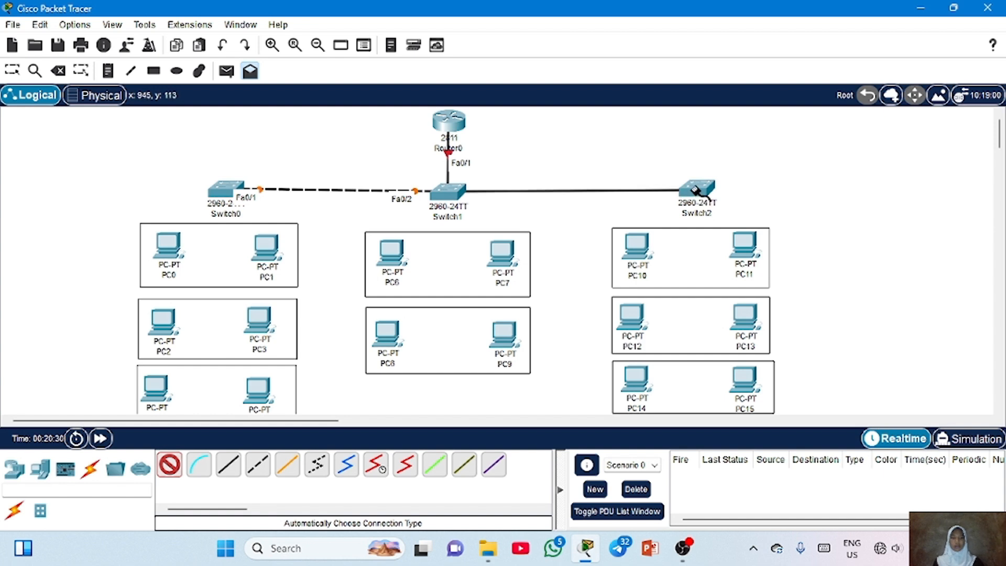
Cable every PC to the switch above its group with automatic connections
{"action": "left_click", "coordinate": [226, 189]}
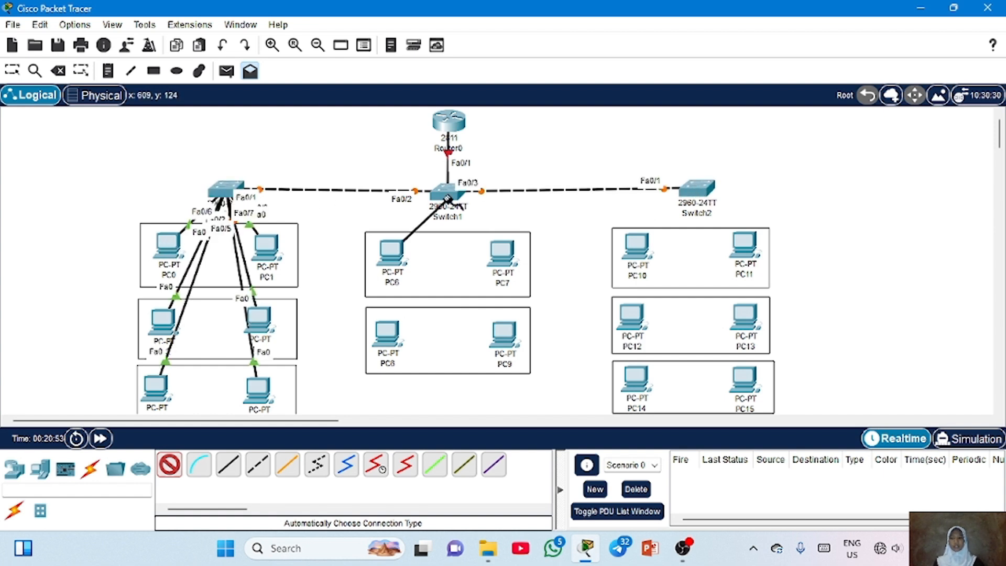
{"action": "left_click", "coordinate": [447, 199]}
{"action": "left_click", "coordinate": [448, 197]}
{"action": "left_click", "coordinate": [502, 251]}
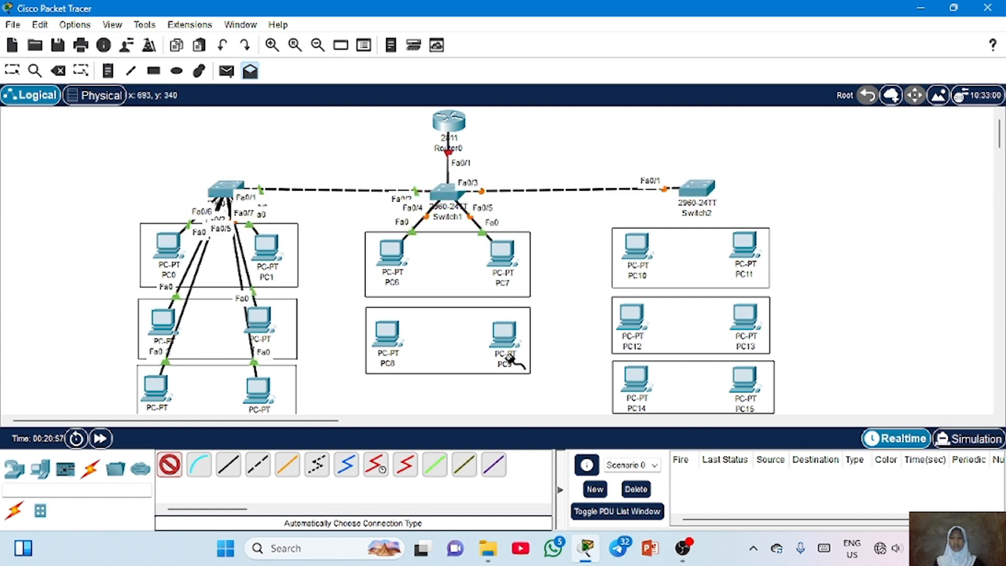
{"action": "left_click", "coordinate": [507, 358]}
{"action": "left_click", "coordinate": [447, 195]}
{"action": "left_click", "coordinate": [448, 195]}
{"action": "left_click", "coordinate": [391, 331]}
{"action": "left_click", "coordinate": [637, 247]}
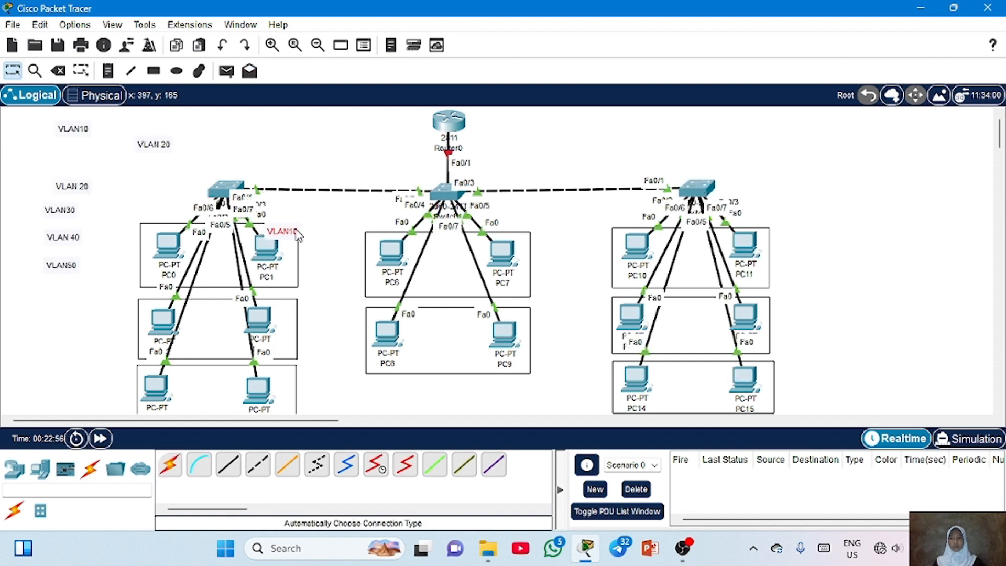
Move VLAN10, VLAN 20 and VLAN30 labels beside Switch0's PC groups, and VLAN 40 and VLAN50 beside Switch1's groups
{"action": "left_click_drag", "start_coordinate": [279, 233], "coordinate": [310, 237]}
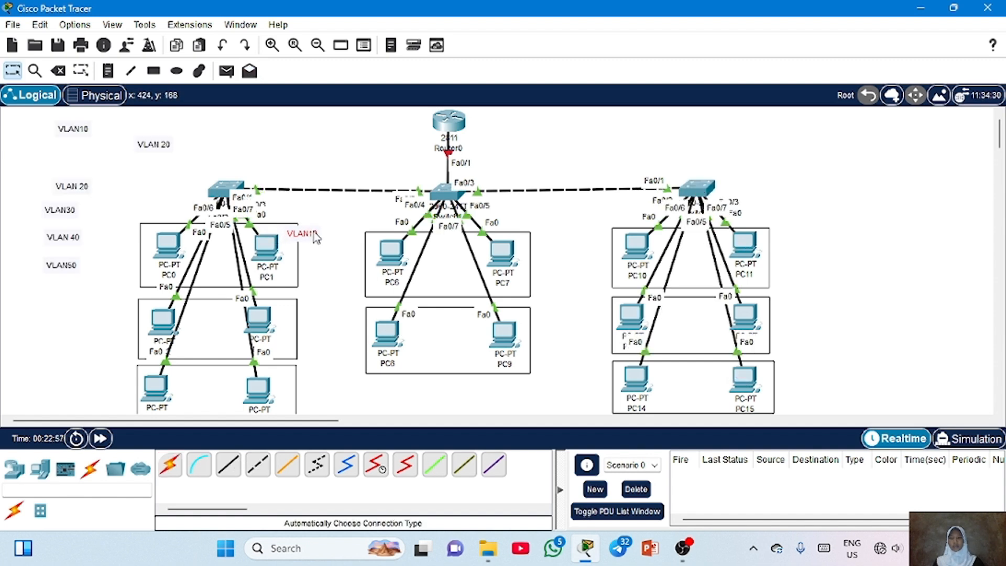
{"action": "left_click_drag", "start_coordinate": [81, 191], "coordinate": [306, 318]}
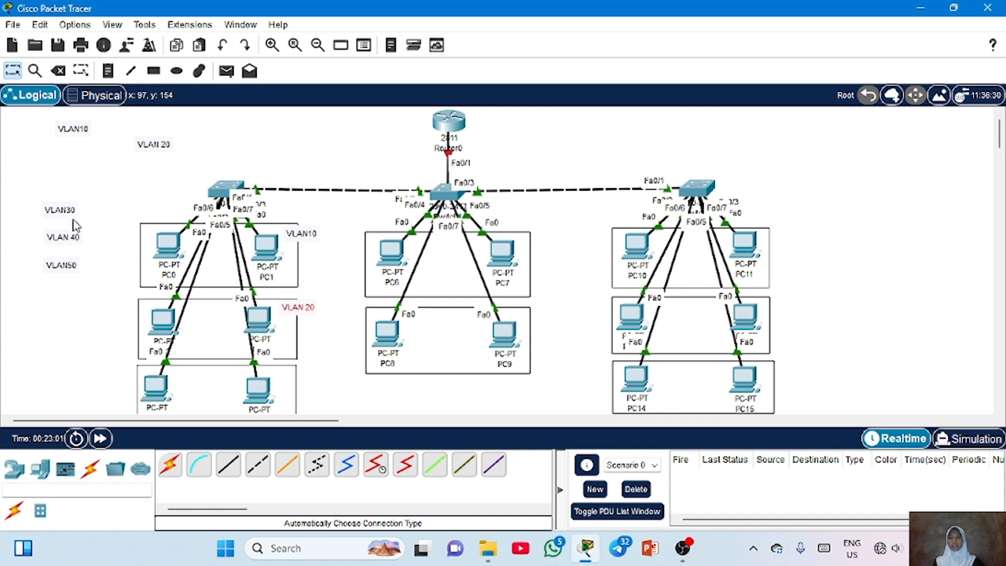
{"action": "left_click_drag", "start_coordinate": [74, 216], "coordinate": [306, 384]}
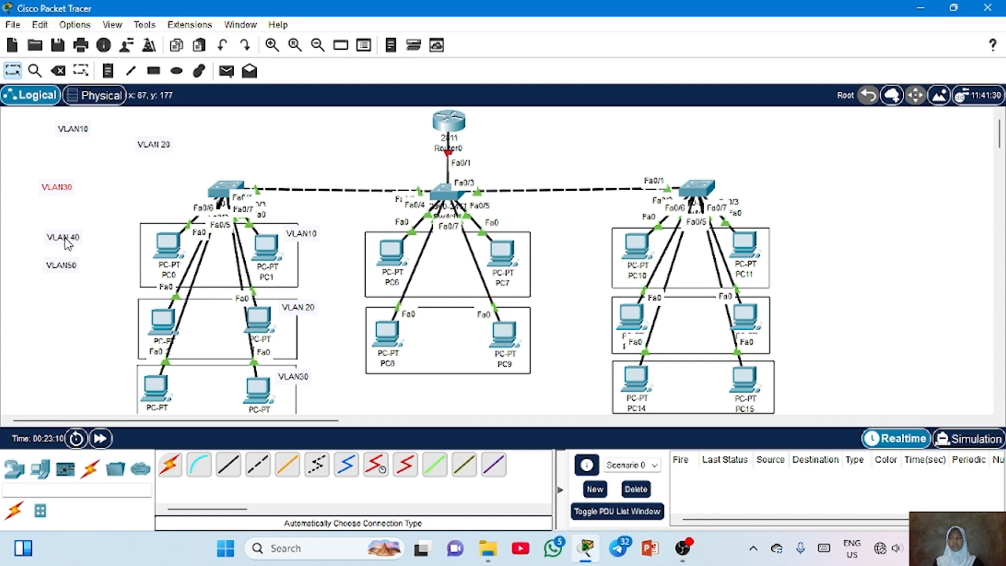
{"action": "left_click_drag", "start_coordinate": [67, 243], "coordinate": [541, 246]}
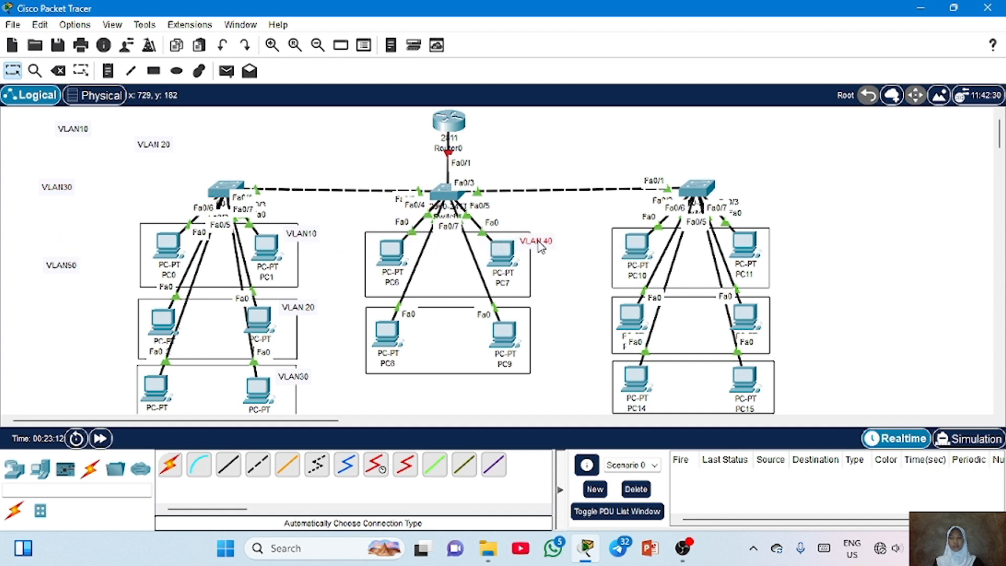
{"action": "left_click", "coordinate": [58, 270]}
{"action": "left_click_drag", "start_coordinate": [59, 272], "coordinate": [532, 323]}
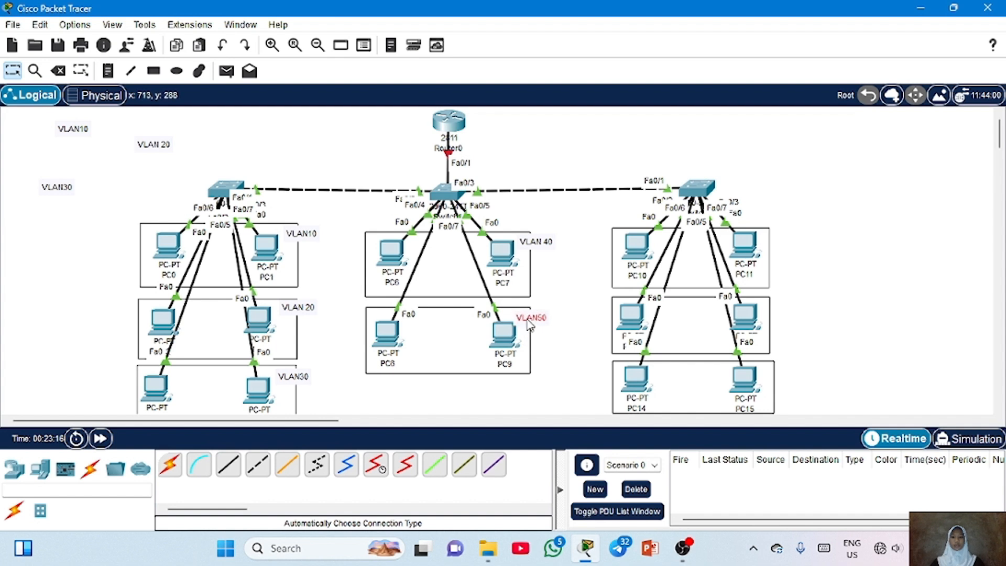
Move VLAN10, VLAN 20 and VLAN30 labels beside Switch2's three PC groups
{"action": "left_click_drag", "start_coordinate": [76, 135], "coordinate": [782, 247]}
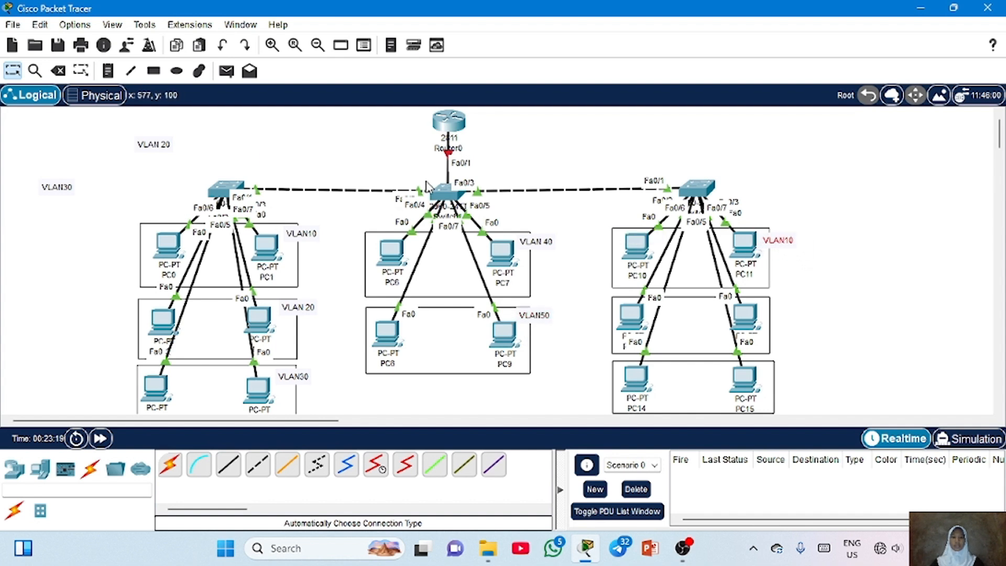
{"action": "left_click_drag", "start_coordinate": [153, 144], "coordinate": [782, 312]}
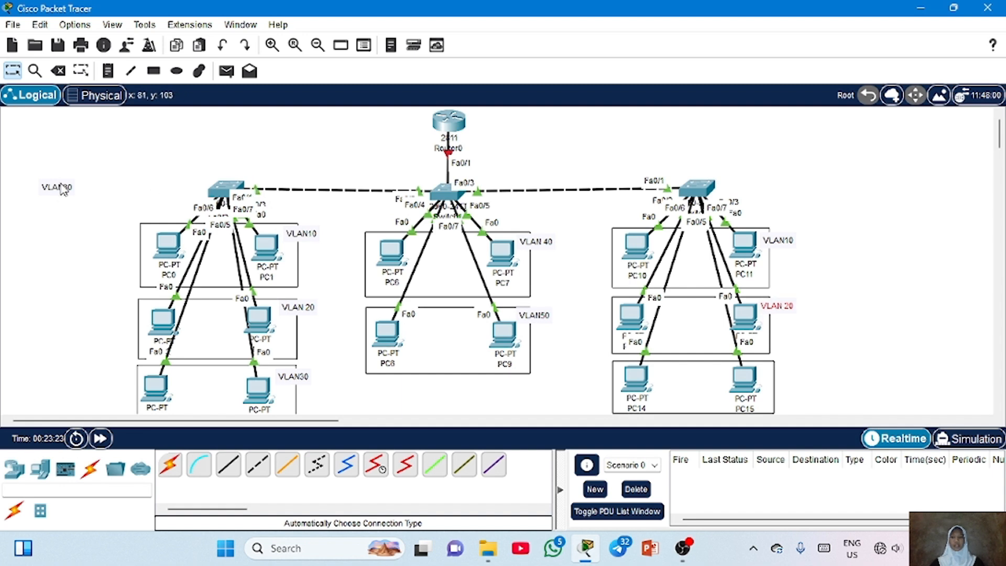
{"action": "left_click_drag", "start_coordinate": [59, 190], "coordinate": [780, 381]}
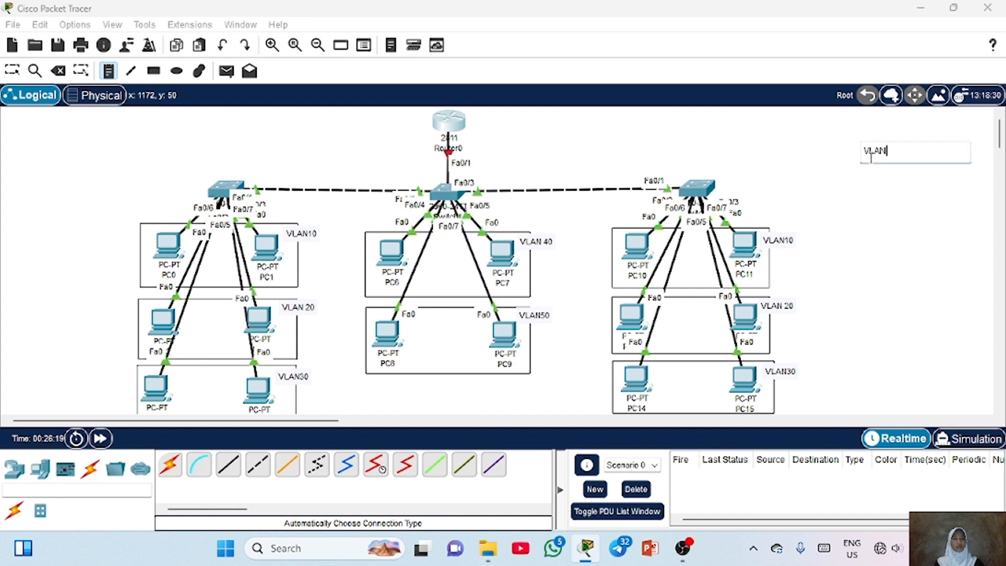
Write a note in the upper-right reading VLAN10=10.10.10.0/24 and VLAN20=20.20.20.0/24
{"action": "type", "text": "10=10.10"}
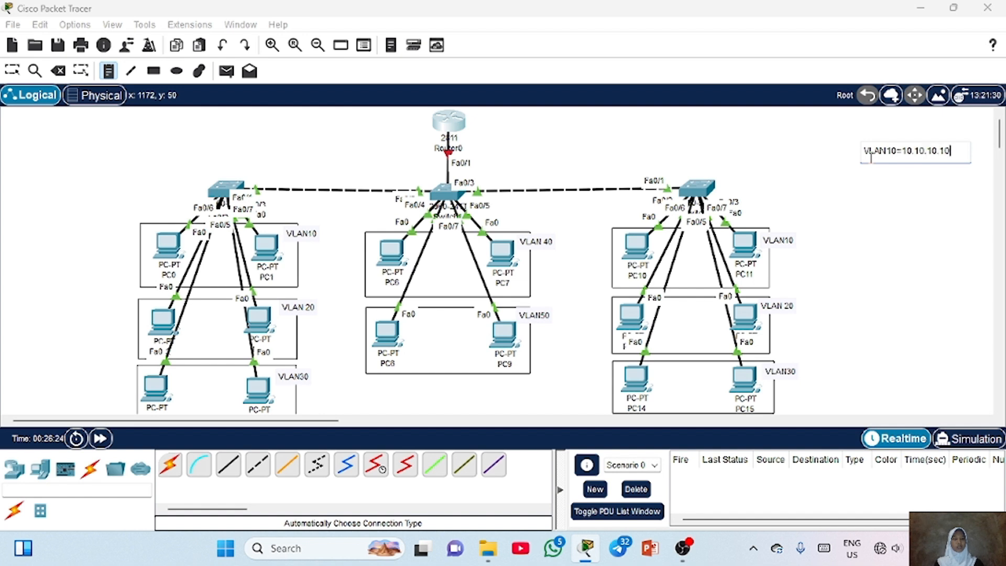
{"action": "type", "text": ".10.0/24"}
{"action": "key", "text": "Return"}
{"action": "type", "text": "VLAN20=20.20.20.0/2"}
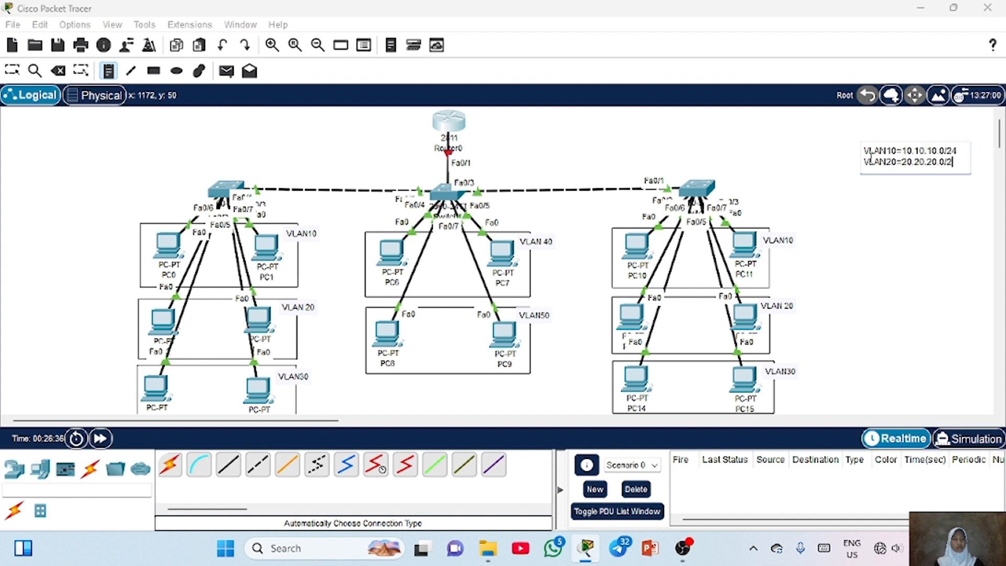
{"action": "type", "text": "4"}
{"action": "key", "text": "Return"}
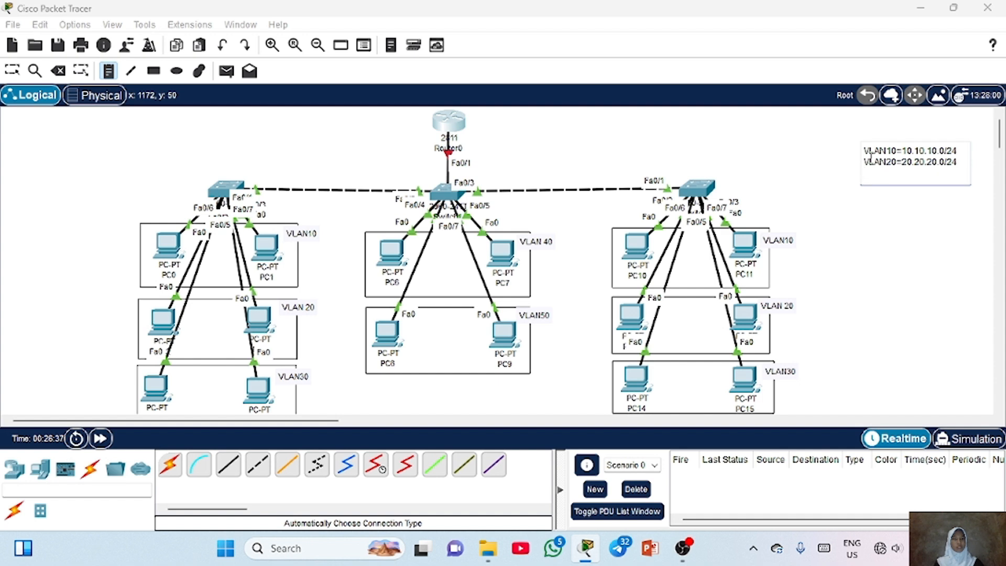
Add lines VLAN30=30.30.30.0/24, VLAN40=40.40.40.0/24 and VLAN50=50.50.50.0/24 to the subnet note
{"action": "type", "text": "VLAN30=30.30."}
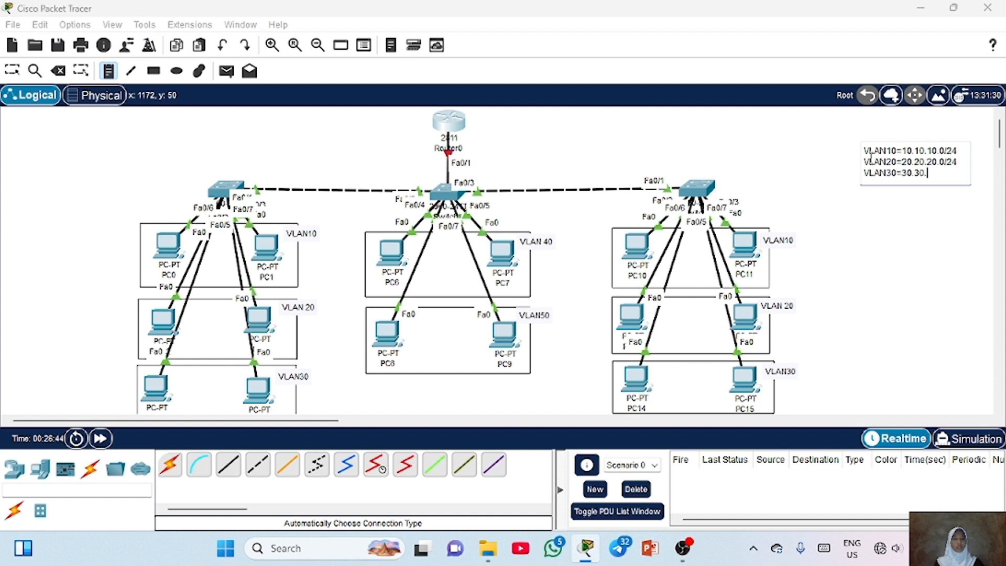
{"action": "type", "text": "30.0/24"}
{"action": "key", "text": "Return"}
{"action": "type", "text": "VLAN40="}
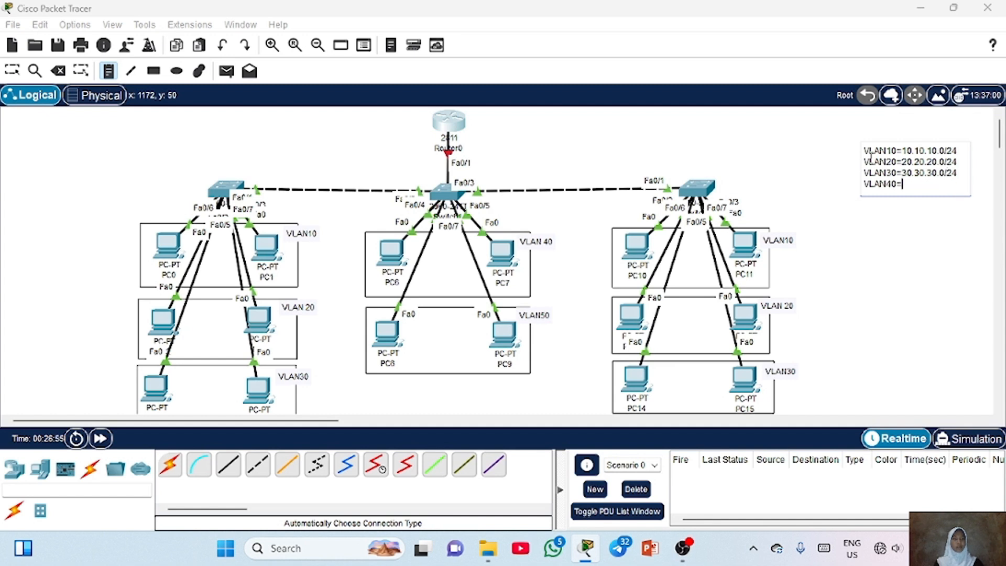
{"action": "type", "text": "40.40.40.0"}
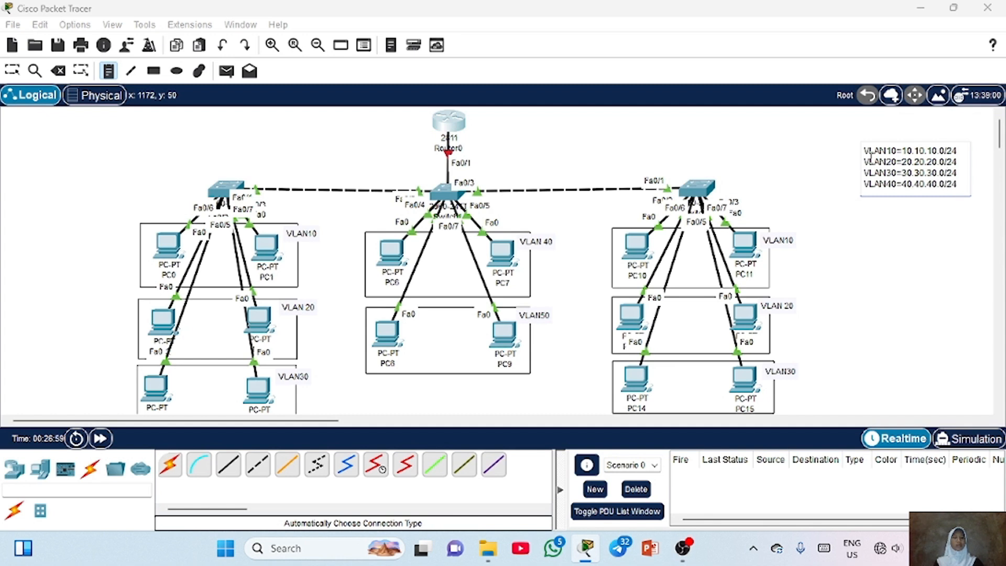
{"action": "type", "text": "/24"}
{"action": "key", "text": "Return"}
{"action": "type", "text": "VLAN50=50.50.5"}
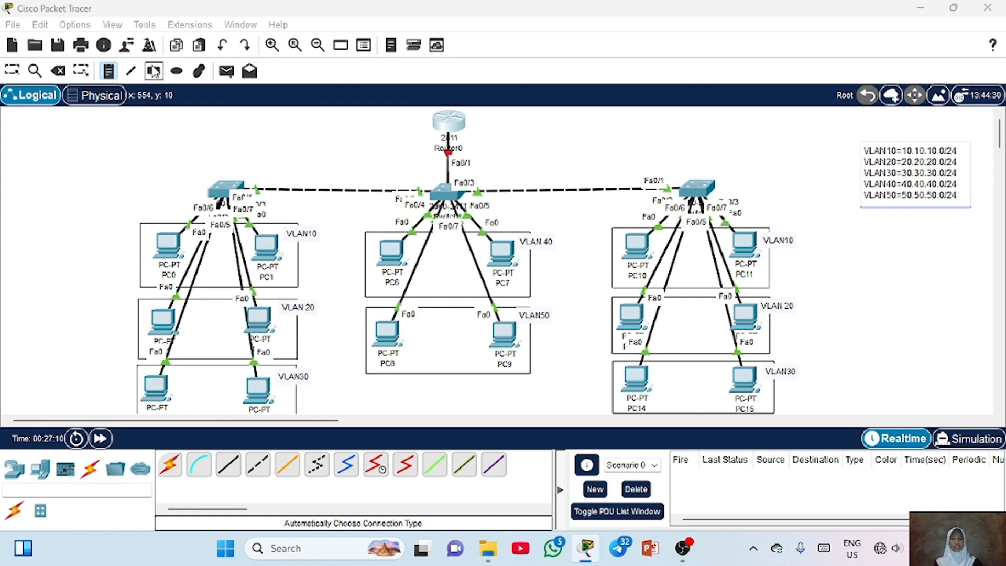
{"action": "left_click", "coordinate": [111, 72]}
{"action": "left_click", "coordinate": [536, 163]}
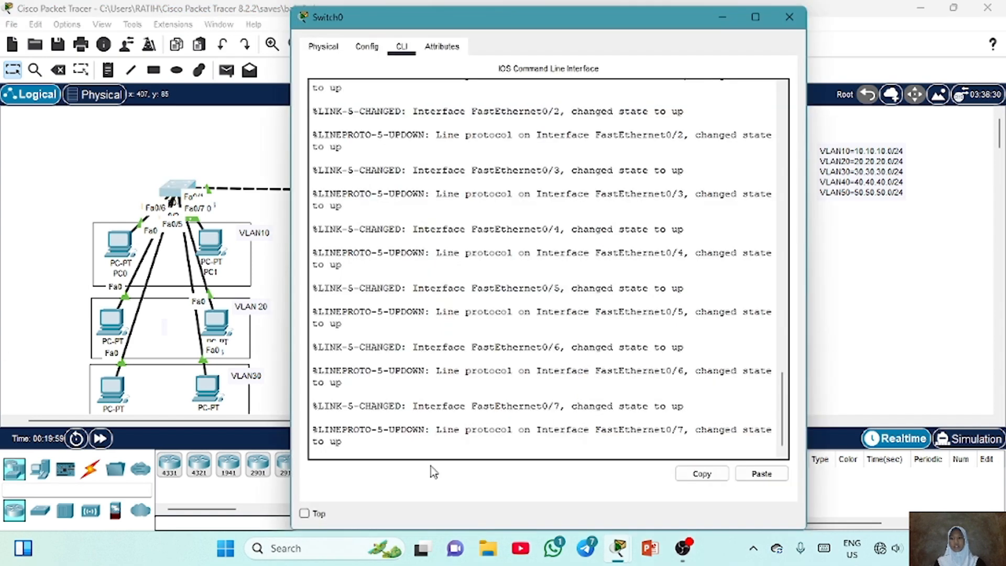
In Switch0's CLI, enter global configuration and create VLANs 10, 20, 30, 40 and 50
{"action": "key", "text": "Return"}
{"action": "key", "text": "Return"}
{"action": "type", "text": "en"}
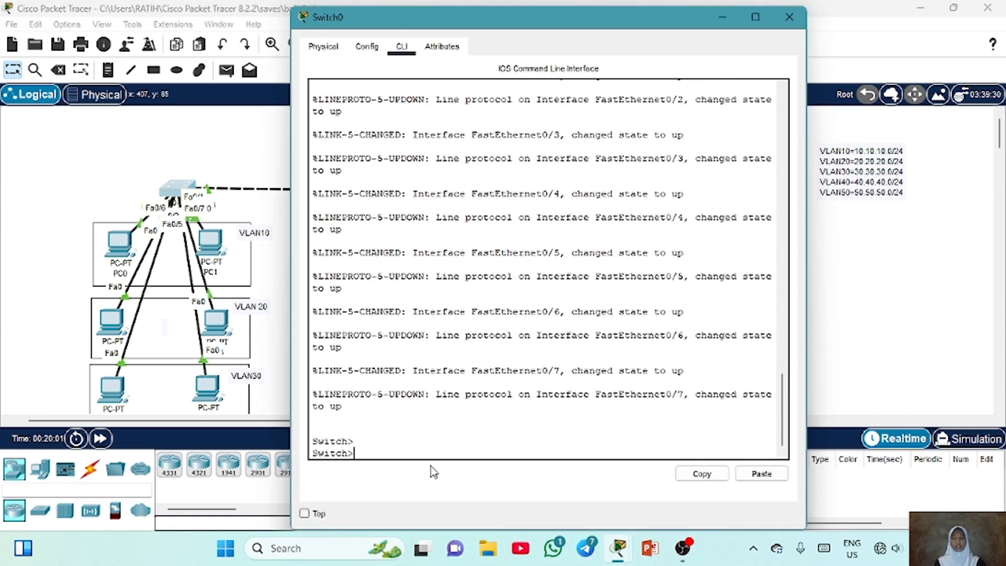
{"action": "key", "text": "Return"}
{"action": "type", "text": "conf t"}
{"action": "key", "text": "Return"}
{"action": "key", "text": "Return"}
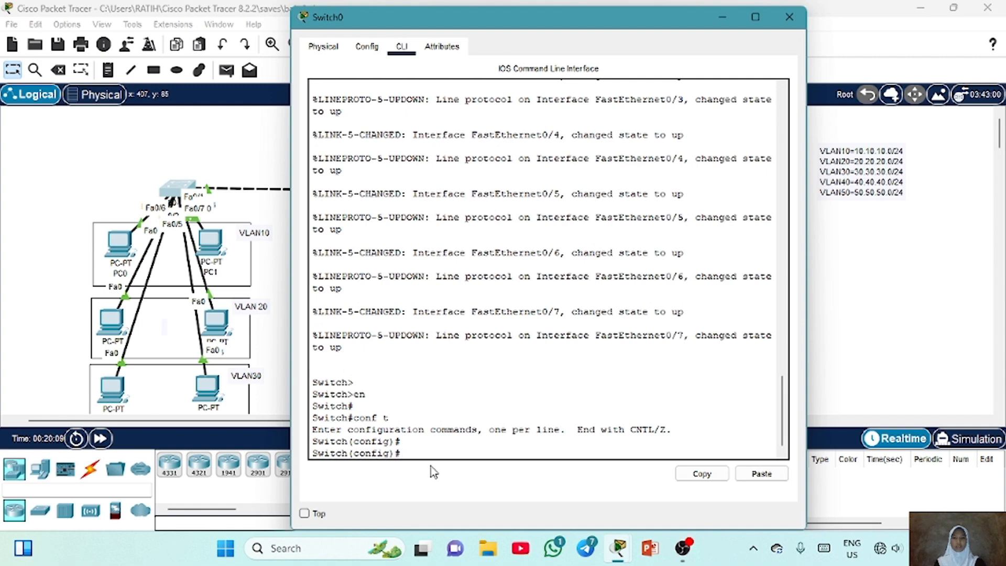
{"action": "type", "text": "vlan 10"}
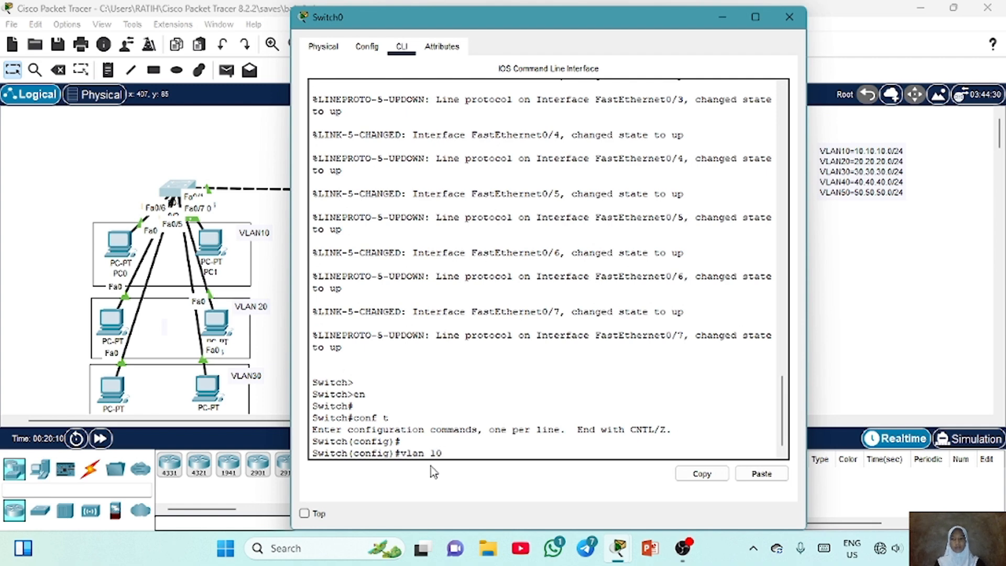
{"action": "key", "text": "Return"}
{"action": "type", "text": "vlan)#vla"}
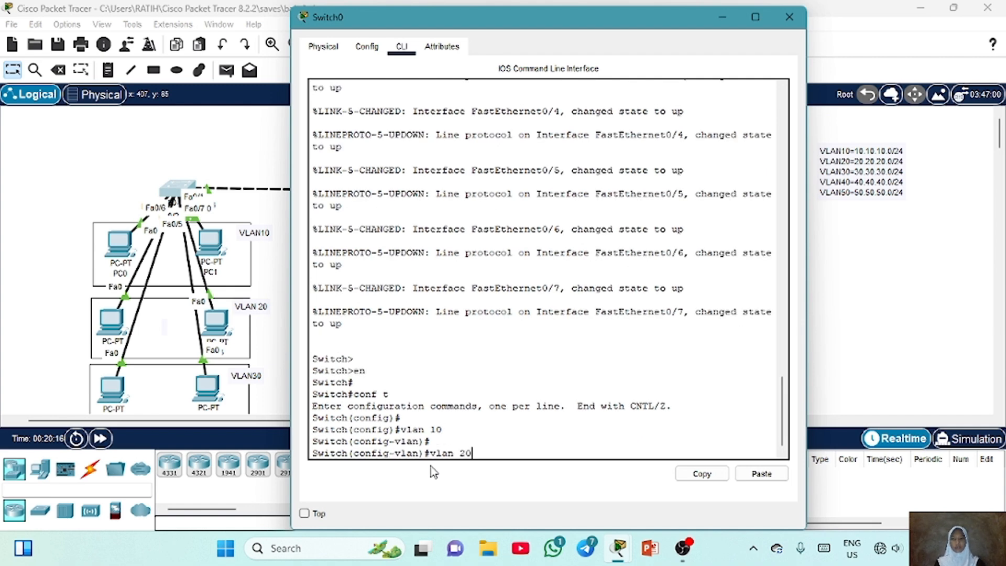
{"action": "type", "text": "n 20"}
{"action": "key", "text": "Return"}
{"action": "type", "text": "vlan 30"}
{"action": "key", "text": "Return"}
{"action": "type", "text": "vlan 4"}
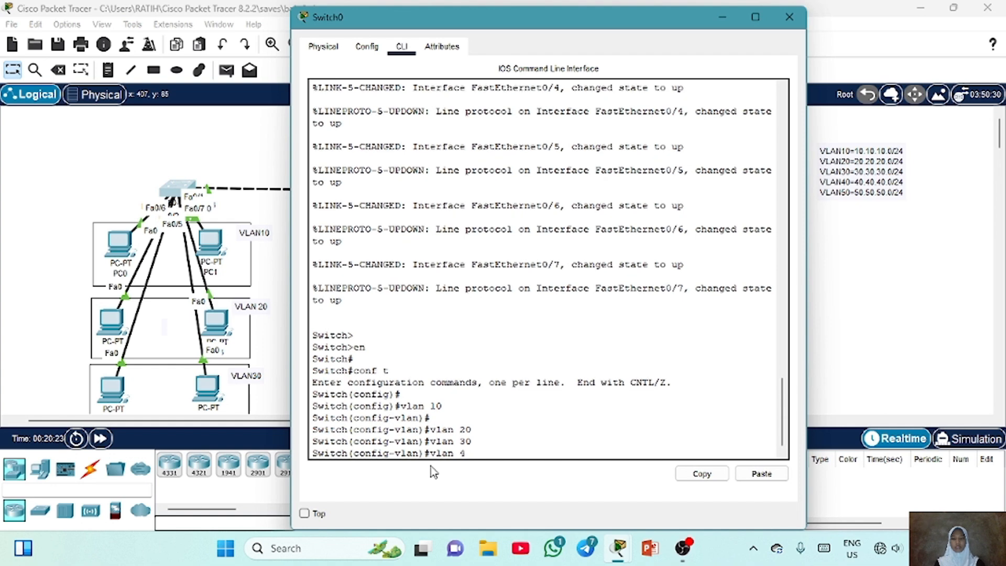
{"action": "type", "text": "0"}
{"action": "key", "text": "Return"}
{"action": "type", "text": "vlan 50"}
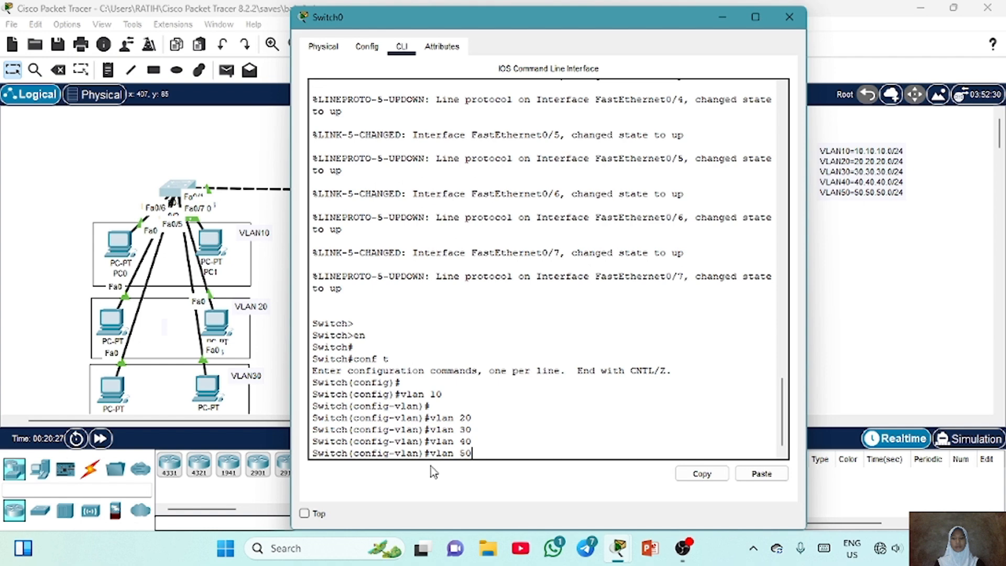
{"action": "key", "text": "Return"}
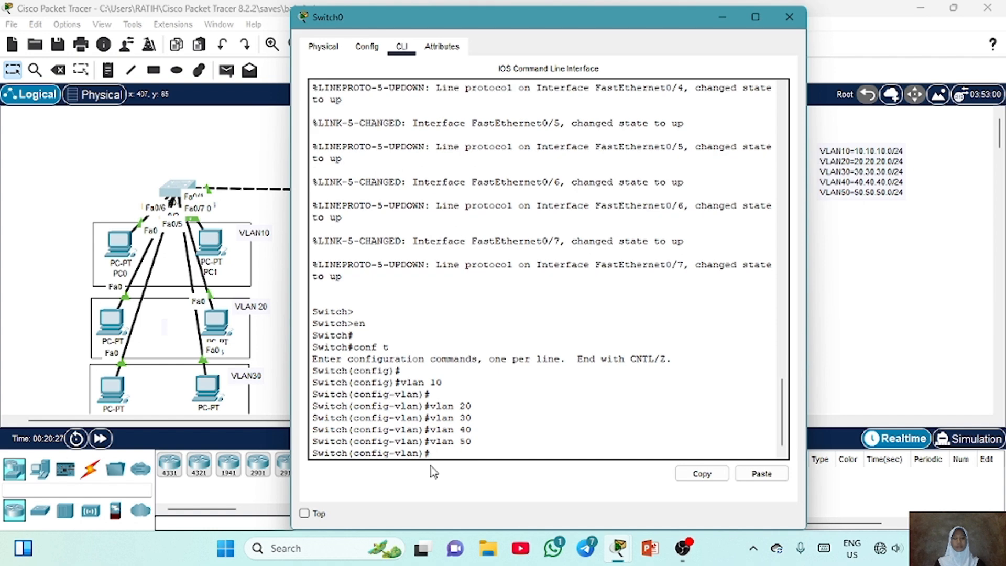
Display Switch0's VLAN brief list to check the new VLANs, then close the switch window
{"action": "type", "text": "do show vlan brief"}
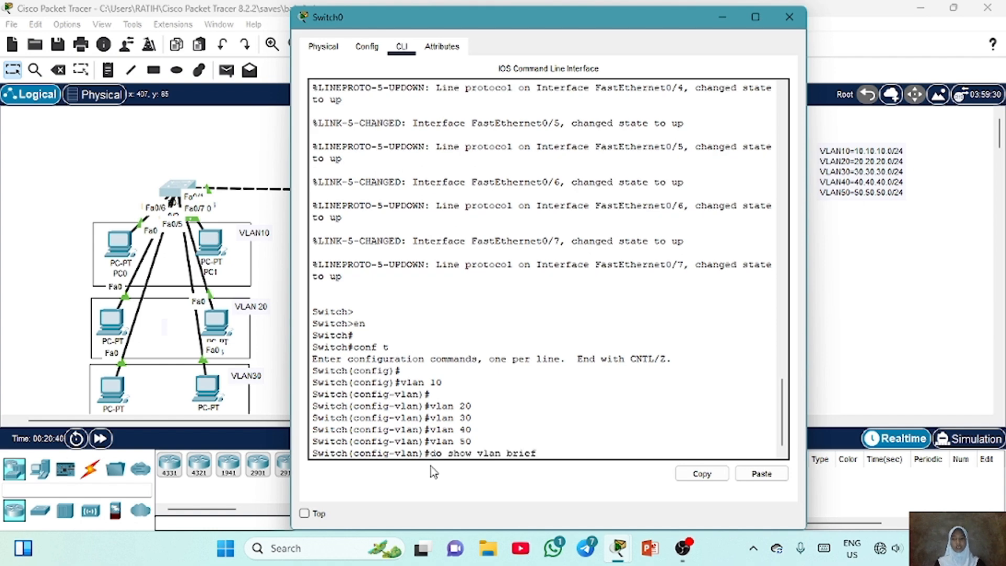
{"action": "key", "text": "Return"}
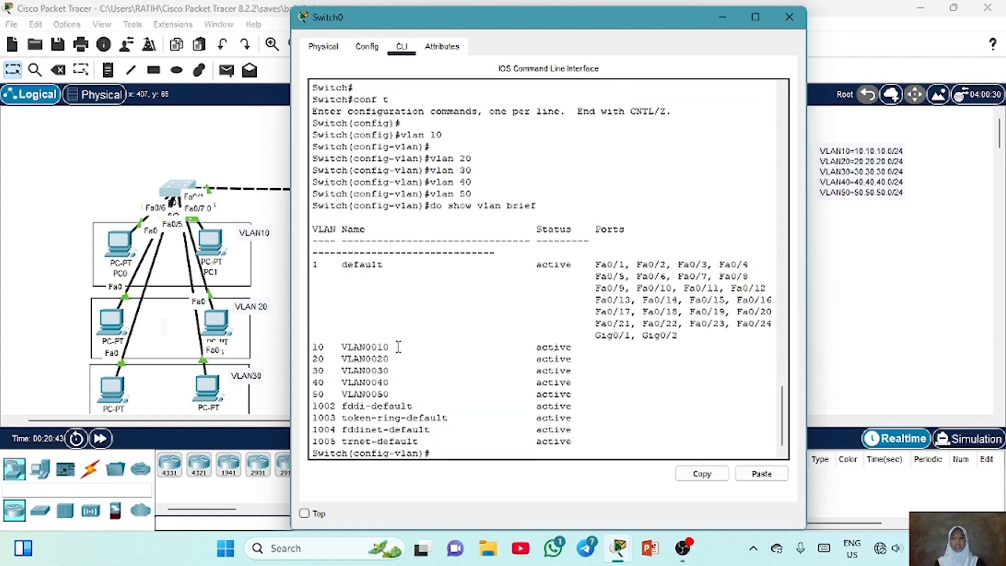
{"action": "left_click_drag", "start_coordinate": [394, 346], "coordinate": [321, 335]}
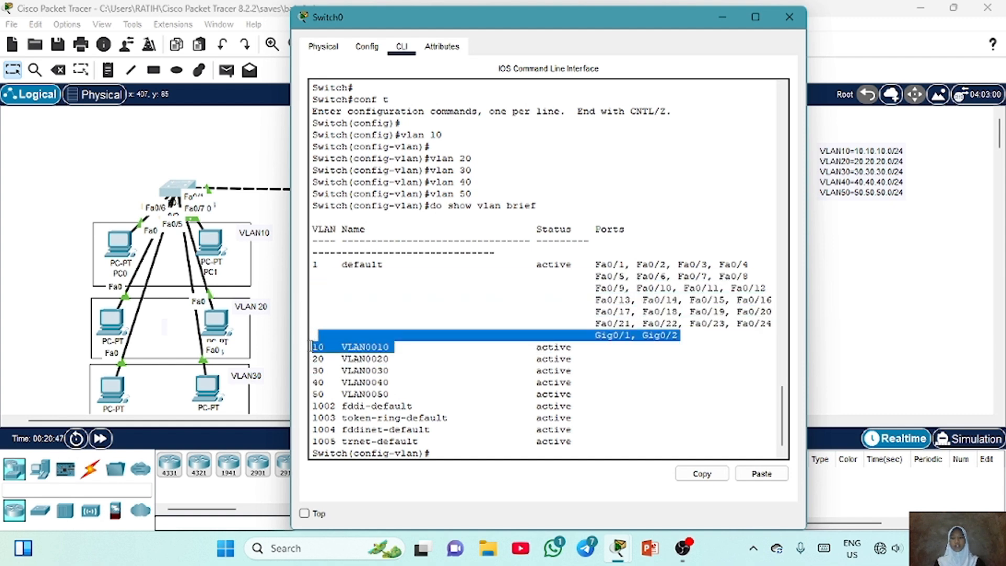
{"action": "left_click", "coordinate": [328, 345]}
{"action": "left_click", "coordinate": [789, 17]}
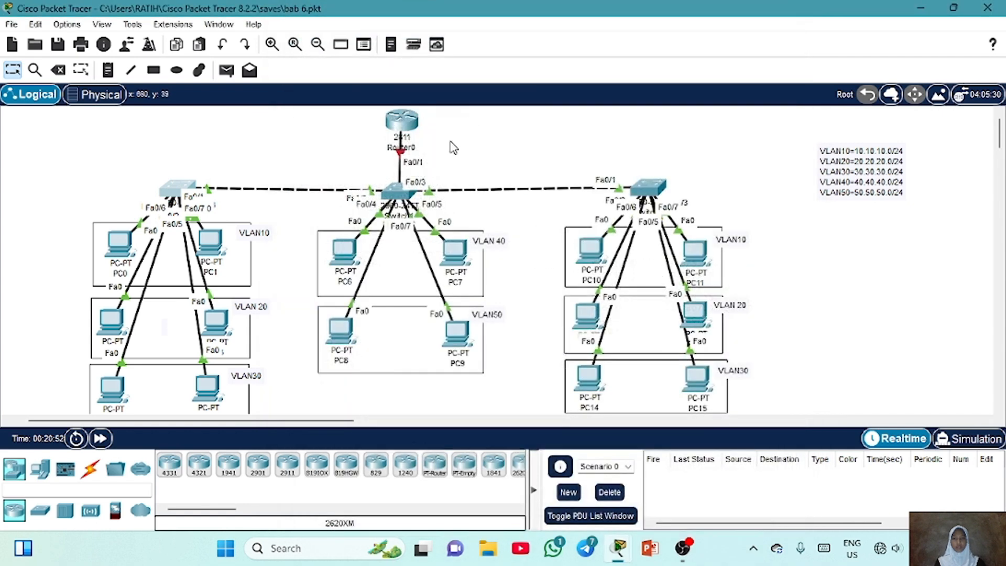
Open Switch1's CLI, enter global configuration and create VLANs 10 through 50
{"action": "double_click", "coordinate": [399, 190]}
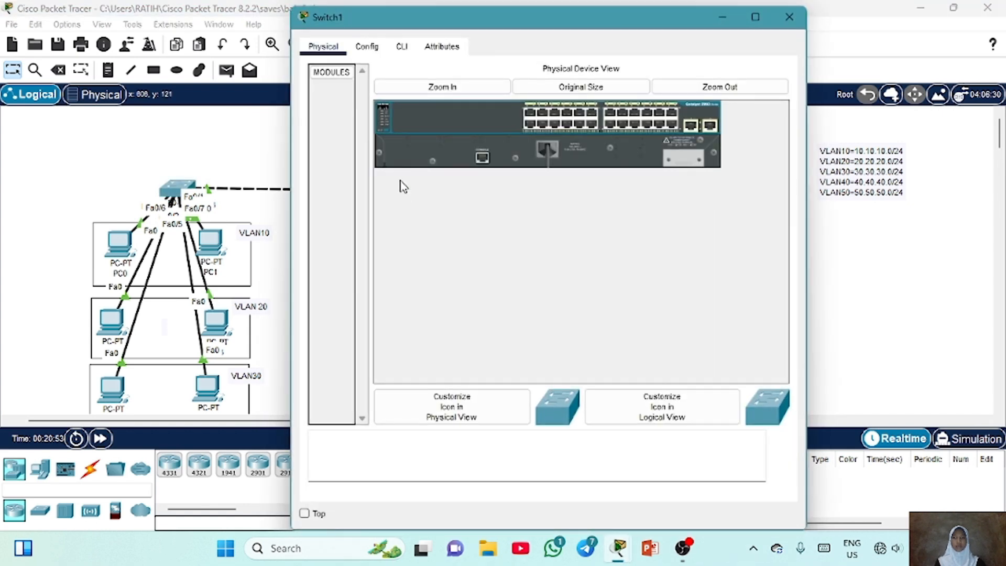
{"action": "left_click", "coordinate": [402, 47]}
{"action": "key", "text": "Return"}
{"action": "type", "text": "en"}
{"action": "key", "text": "Return"}
{"action": "type", "text": "conf t"}
{"action": "key", "text": "Return"}
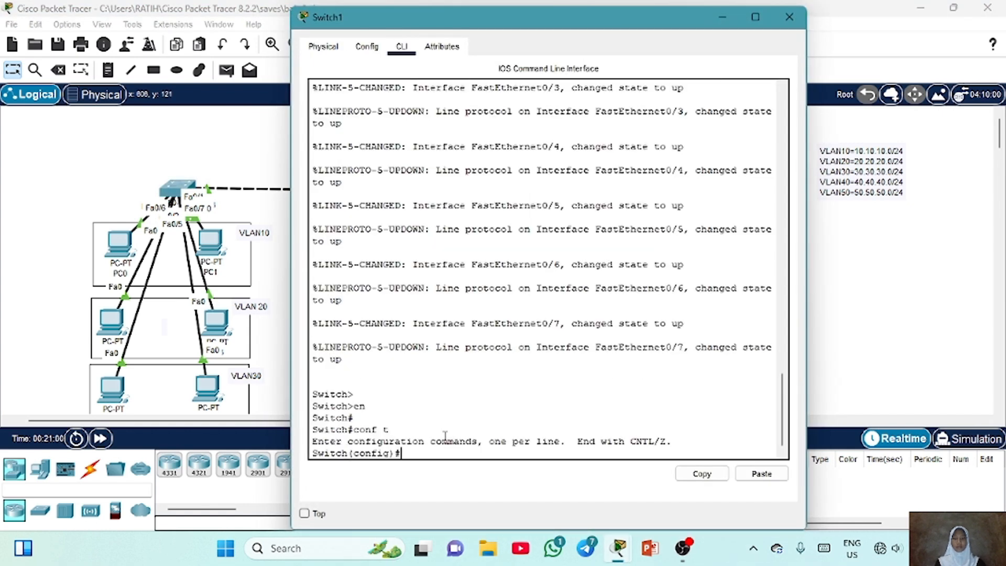
{"action": "key", "text": "Return"}
{"action": "type", "text": "vl"}
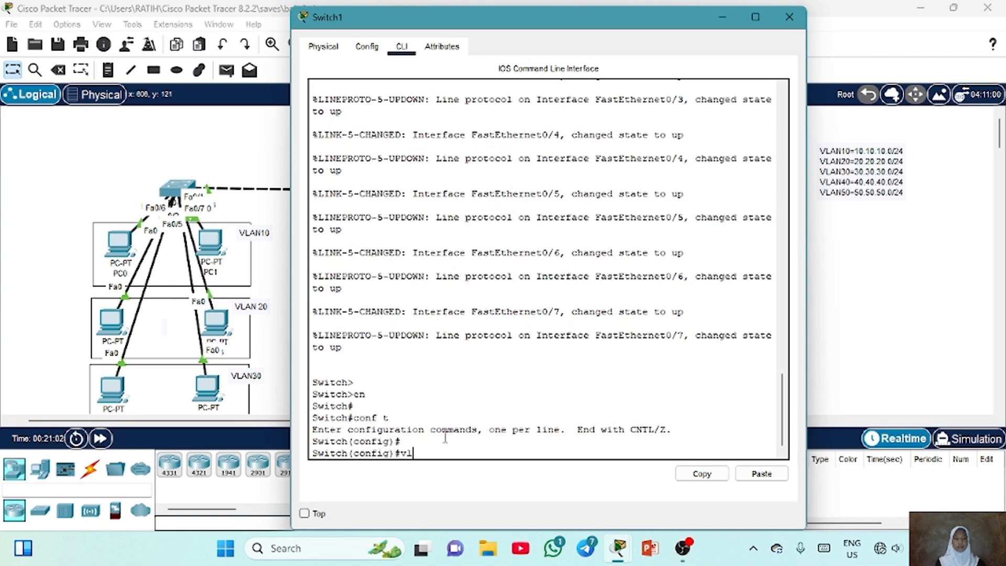
{"action": "type", "text": "an 10"}
{"action": "key", "text": "Return"}
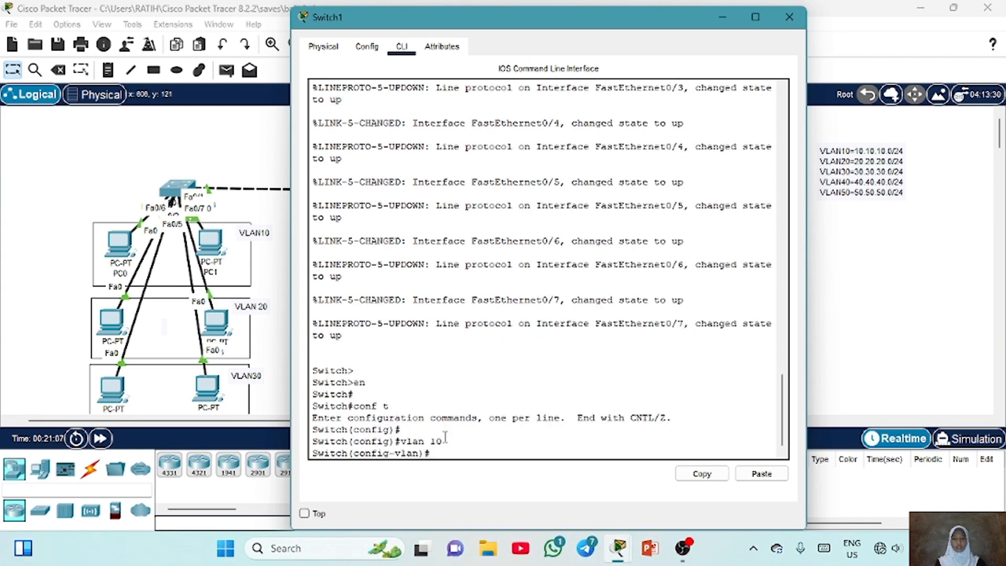
{"action": "type", "text": "vlan 20"}
{"action": "key", "text": "Return"}
{"action": "type", "text": "vlan 30"}
{"action": "key", "text": "Return"}
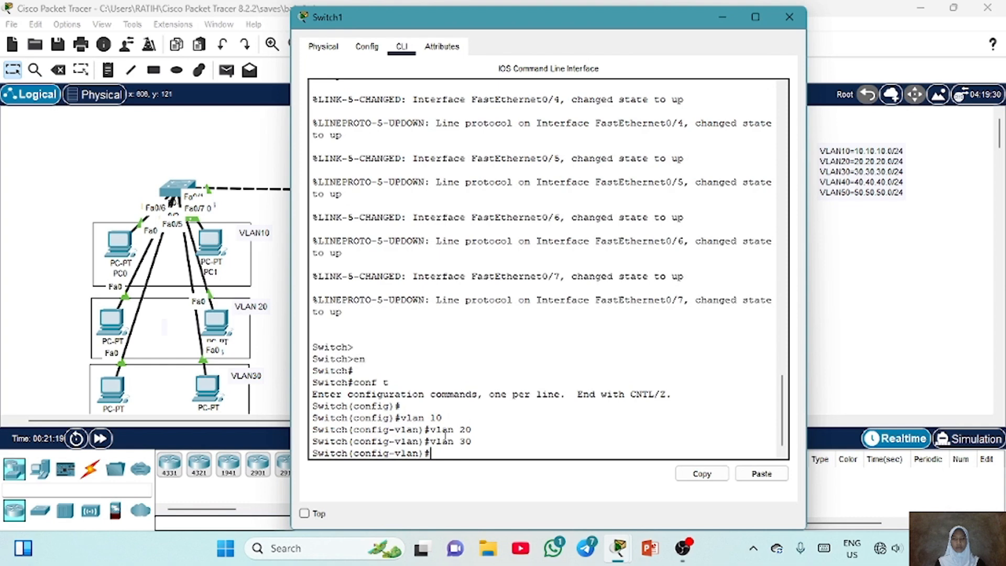
{"action": "key", "text": "Up"}
{"action": "type", "text": "4"}
{"action": "key", "text": "Return"}
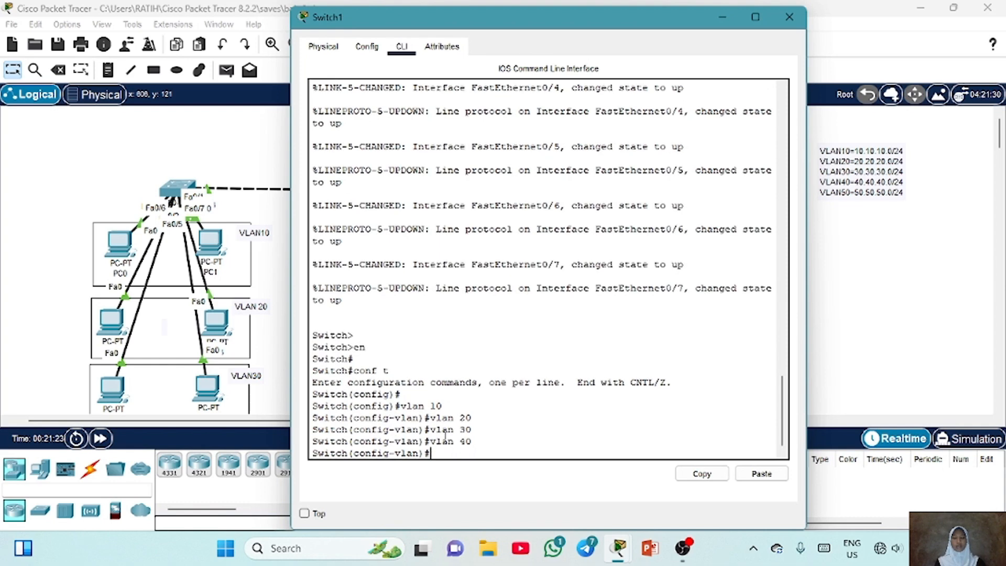
{"action": "key", "text": "Up"}
{"action": "key", "text": "Return"}
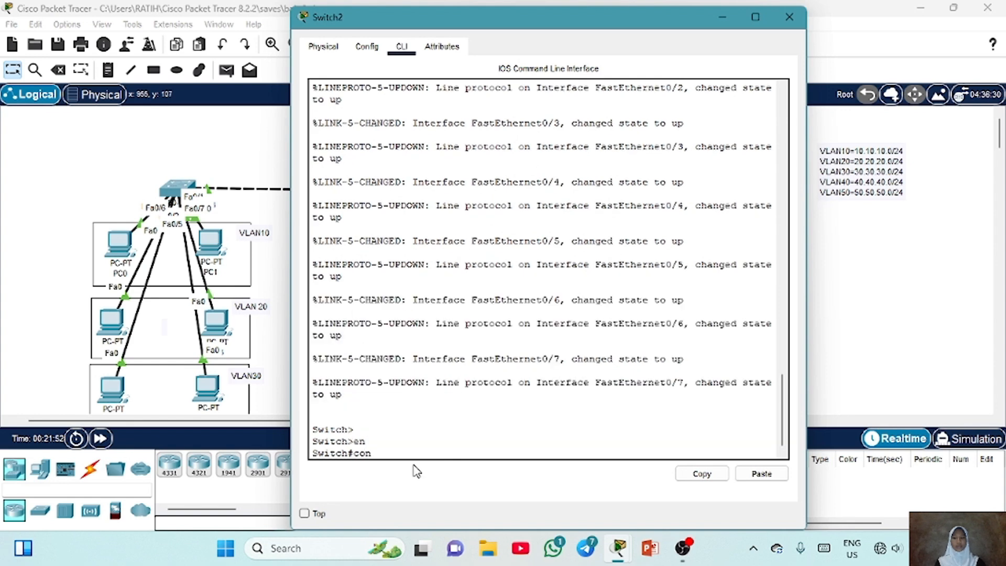
In Switch2's CLI, enter global configuration and create VLANs 10, 120, 20, 30, 40 and 50
{"action": "key", "text": "Return"}
{"action": "key", "text": "Return"}
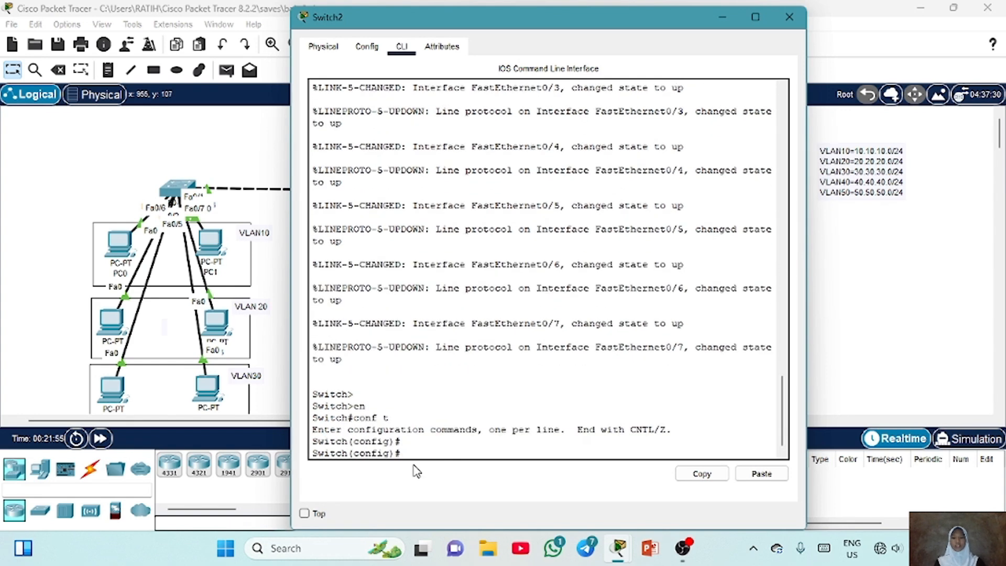
{"action": "type", "text": "vlan 10"}
{"action": "key", "text": "Return"}
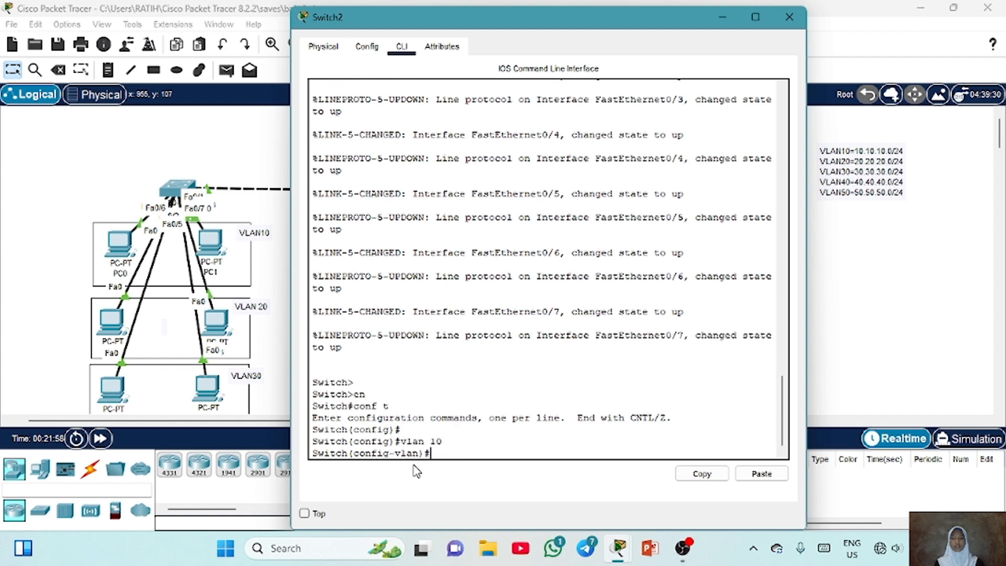
{"action": "type", "text": "vlan 120"}
{"action": "key", "text": "Return"}
{"action": "type", "text": "vlan 20"}
{"action": "key", "text": "Return"}
{"action": "type", "text": "vlan 30"}
{"action": "key", "text": "Return"}
{"action": "type", "text": "vlan 40"}
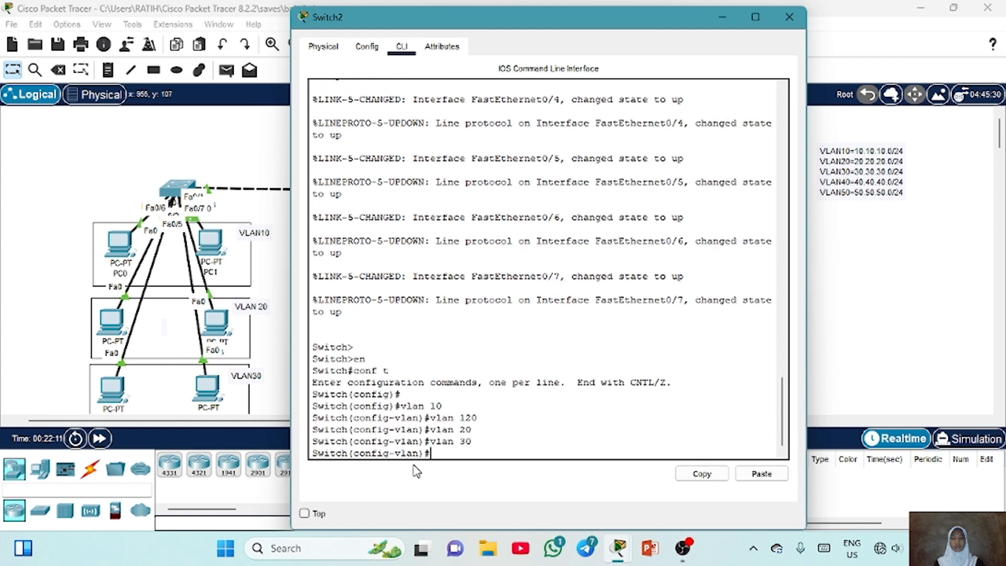
{"action": "key", "text": "Return"}
{"action": "type", "text": "vlan 50"}
{"action": "key", "text": "Return"}
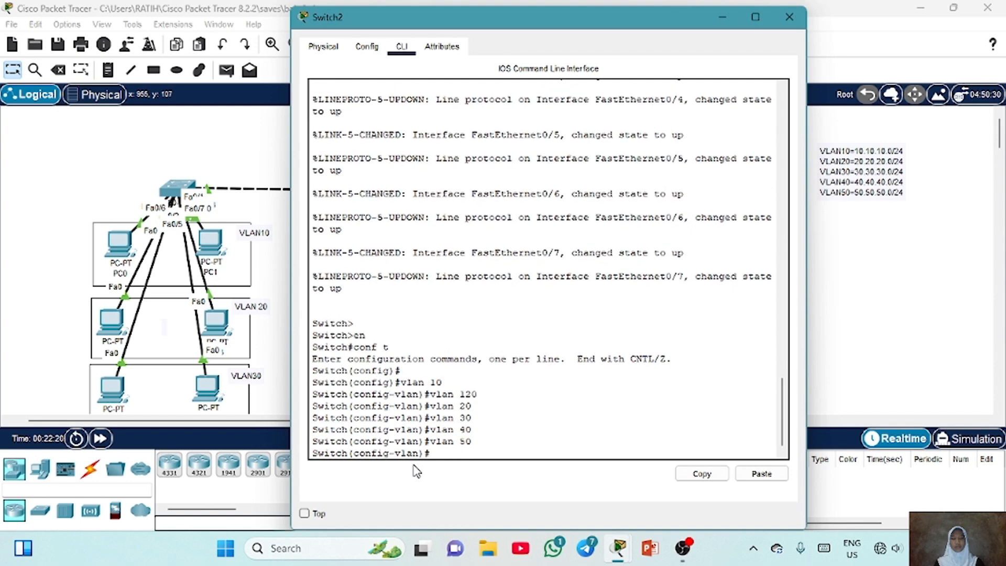
Display Switch2's VLAN brief list to inspect the created VLANs, then close the window
{"action": "key", "text": "Return"}
{"action": "type", "text": "do show vlan br"}
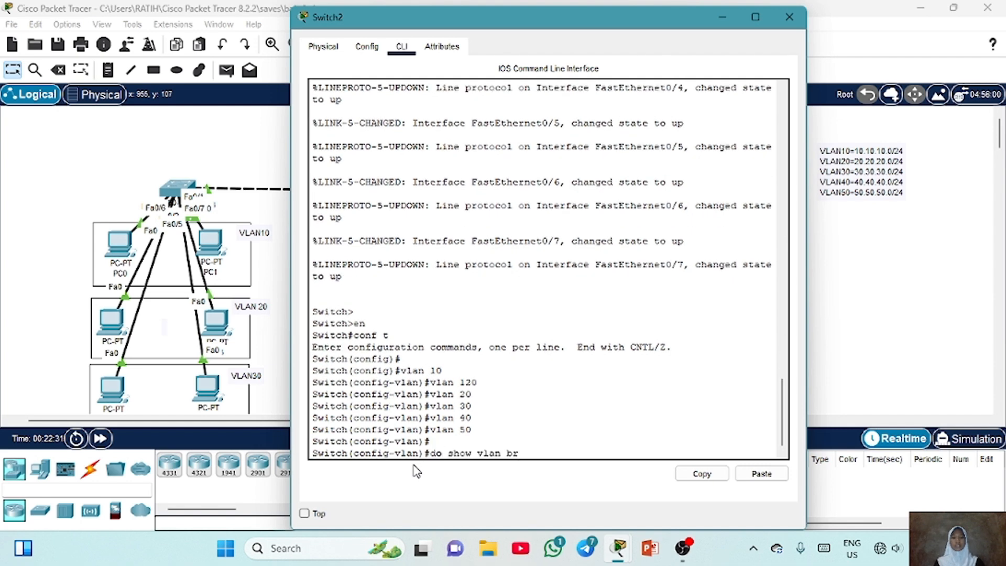
{"action": "type", "text": "ief"}
{"action": "key", "text": "Return"}
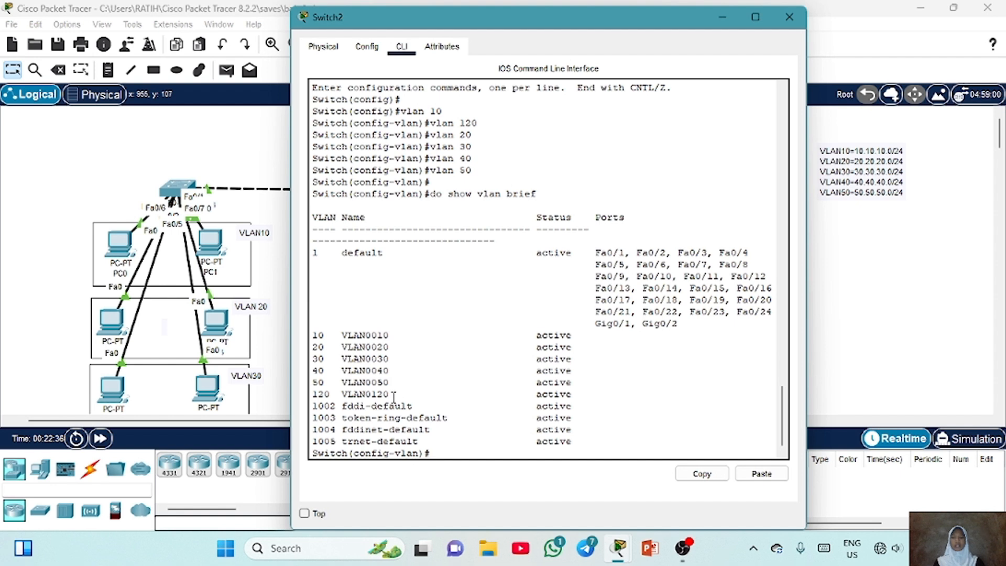
{"action": "left_click_drag", "start_coordinate": [394, 396], "coordinate": [313, 398]}
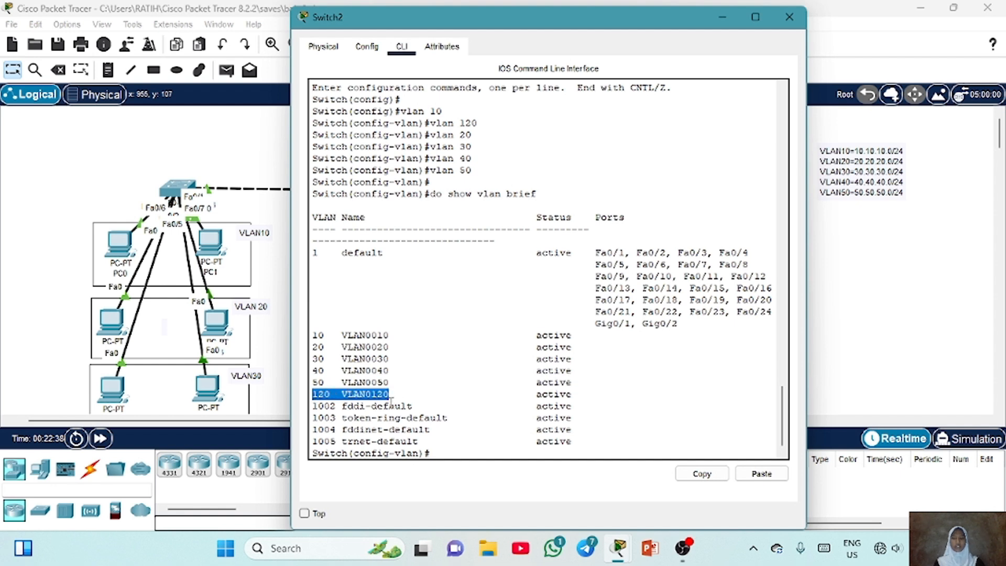
{"action": "left_click", "coordinate": [390, 406]}
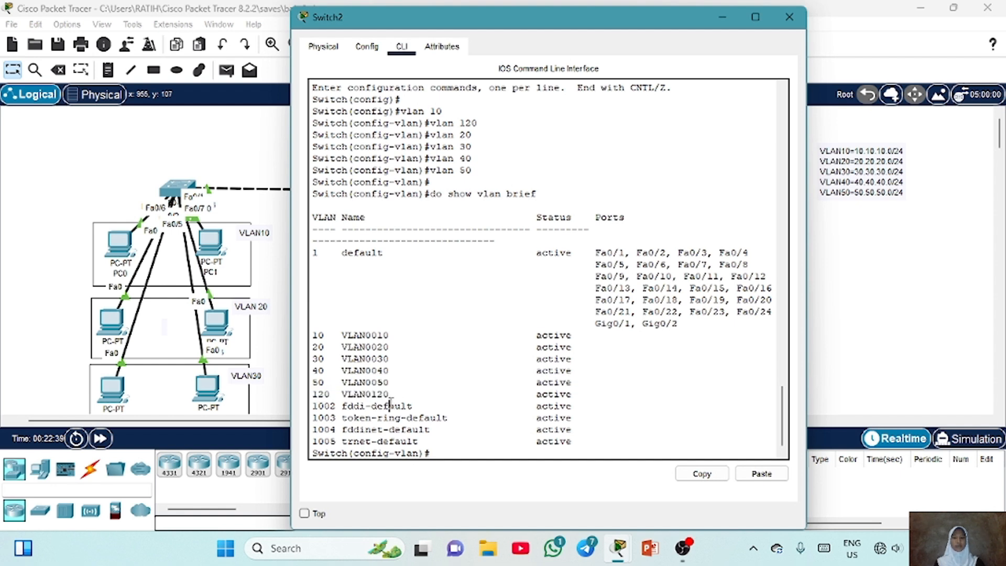
{"action": "left_click", "coordinate": [796, 18]}
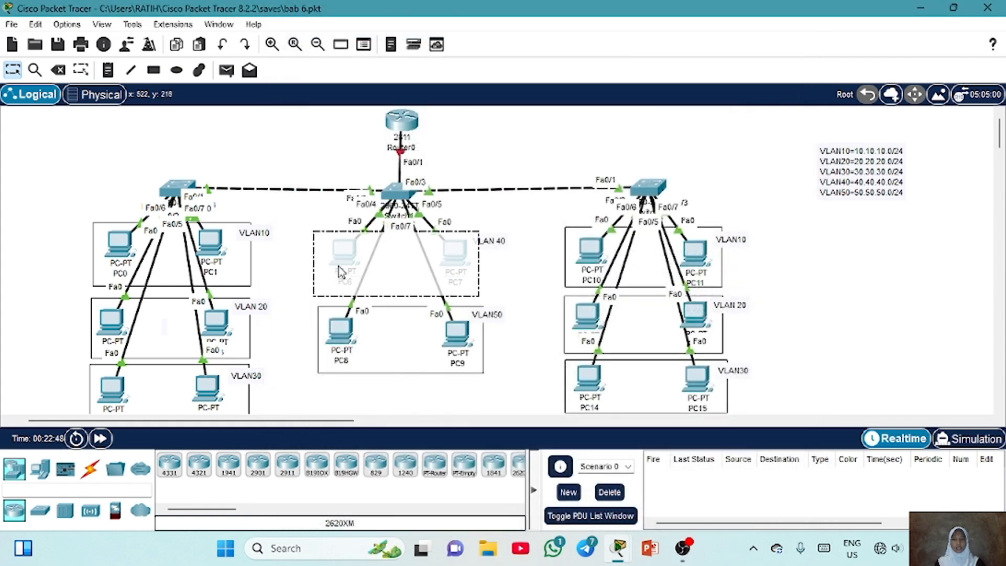
Reopen Switch1's CLI and display its VLAN brief list
{"action": "mouse_move", "coordinate": [338, 266]}
{"action": "left_mouse_down"}
{"action": "mouse_move", "coordinate": [337, 211]}
{"action": "mouse_move", "coordinate": [316, 147]}
{"action": "mouse_move", "coordinate": [341, 260]}
{"action": "left_mouse_up"}
{"action": "mouse_move", "coordinate": [465, 257]}
{"action": "left_mouse_down"}
{"action": "mouse_move", "coordinate": [473, 231]}
{"action": "mouse_move", "coordinate": [468, 262]}
{"action": "left_mouse_up"}
{"action": "left_click", "coordinate": [458, 257]}
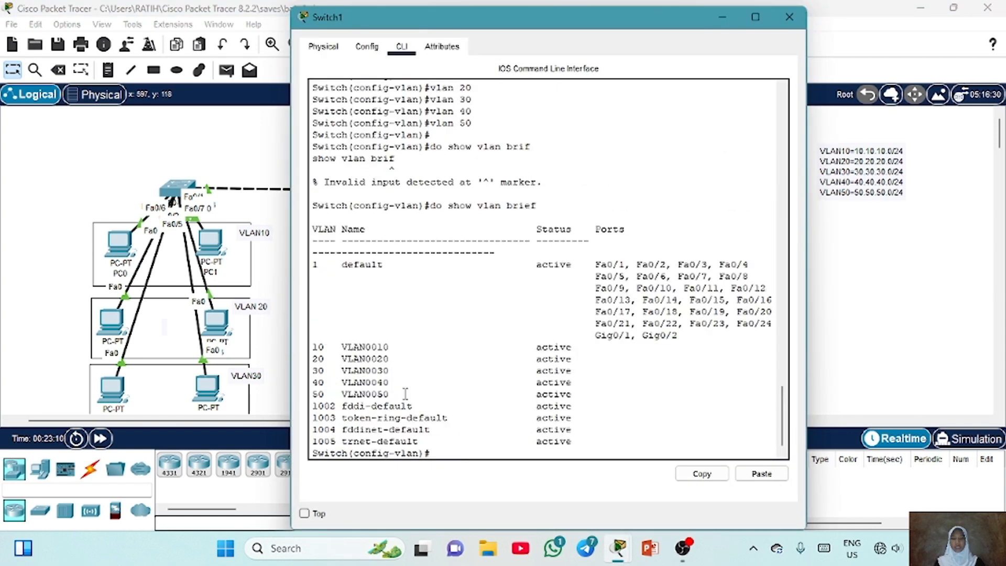
{"action": "key", "text": "Up"}
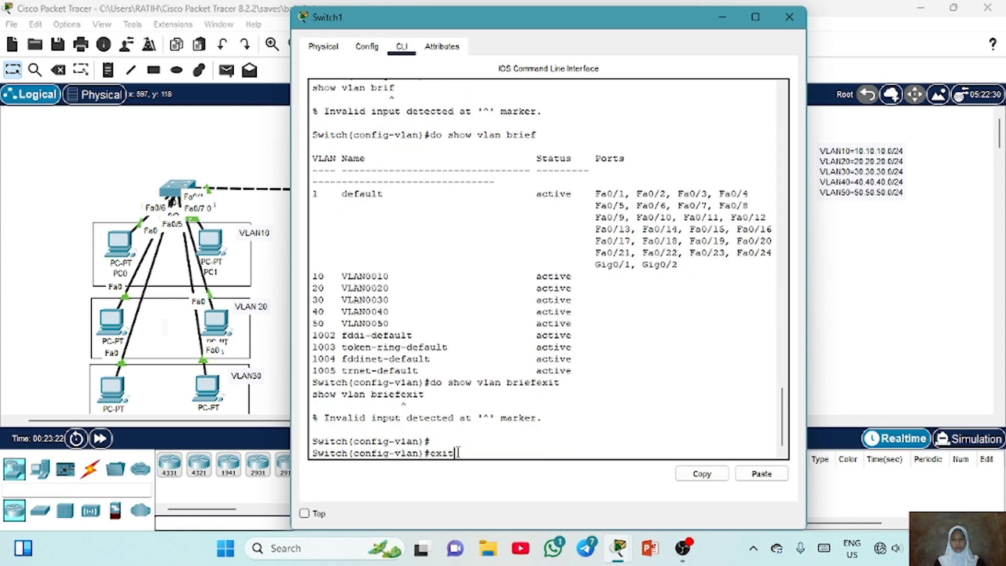
{"action": "key", "text": "Return"}
{"action": "key", "text": "Return"}
On Switch1, select ports Fa0/4–5 as an interface range and set them to access mode
{"action": "type", "text": "int"}
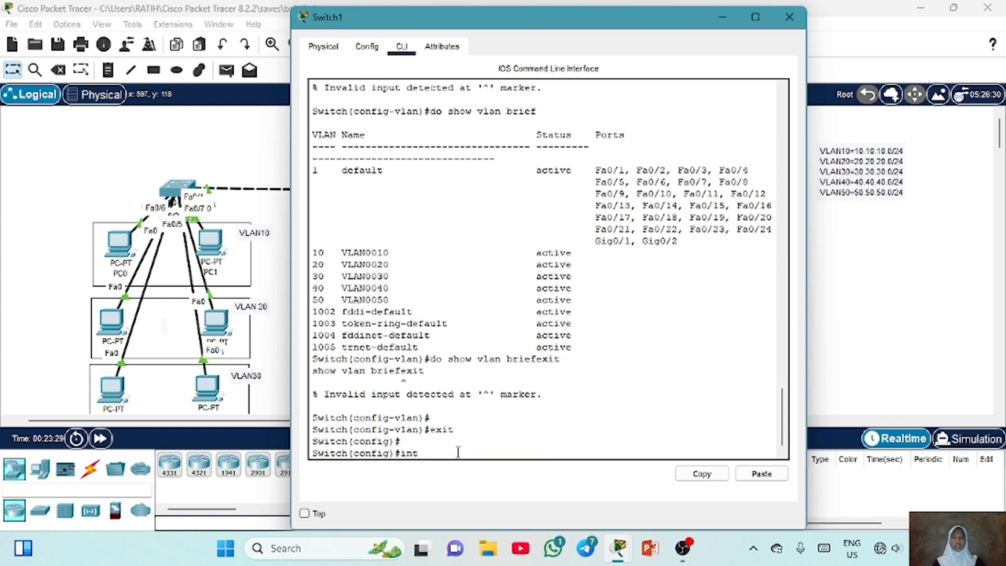
{"action": "type", "text": " ran"}
{"action": "type", "text": "ge fa0/4"}
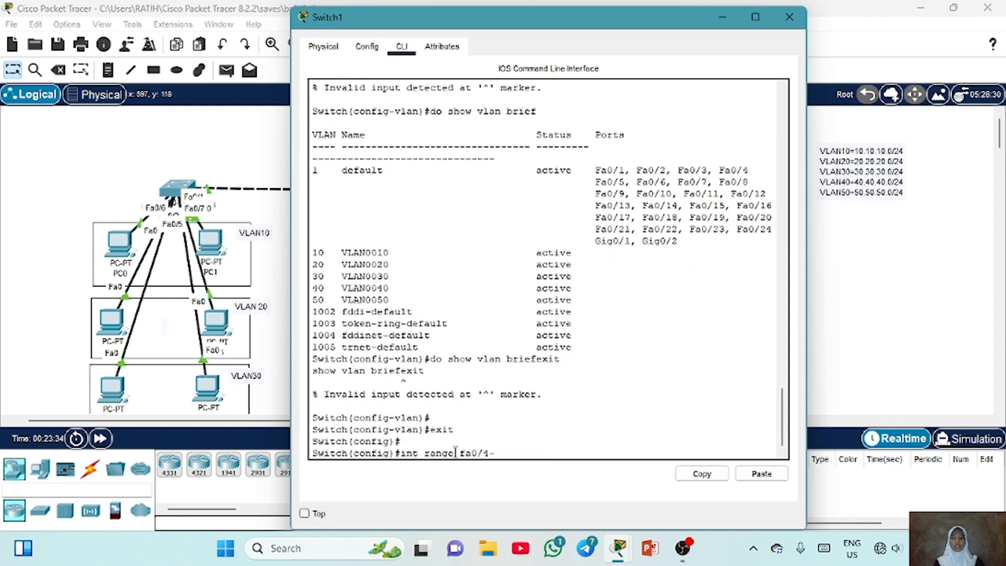
{"action": "type", "text": "-5"}
{"action": "key", "text": "Return"}
{"action": "key", "text": "Return"}
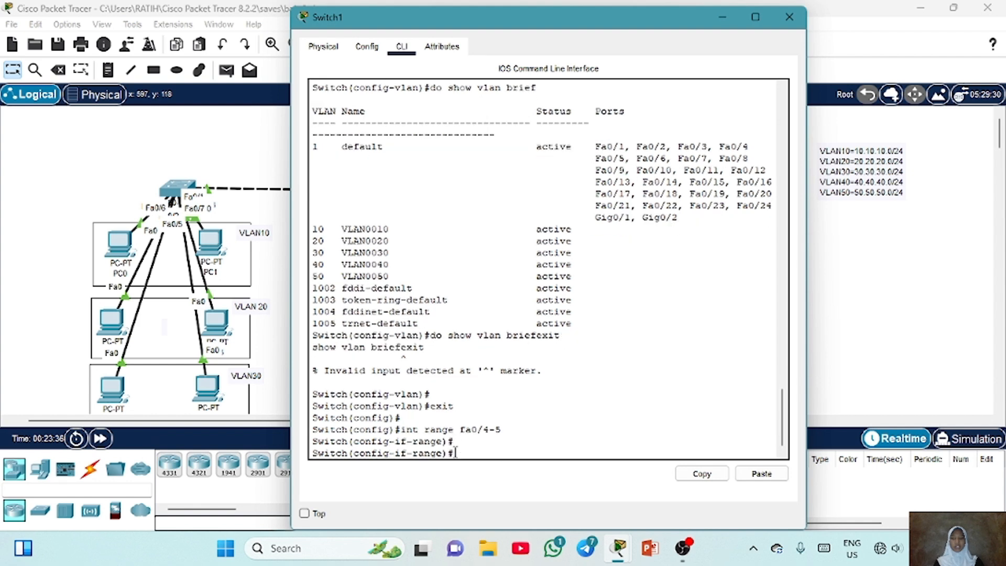
{"action": "type", "text": "switchport mode acce"}
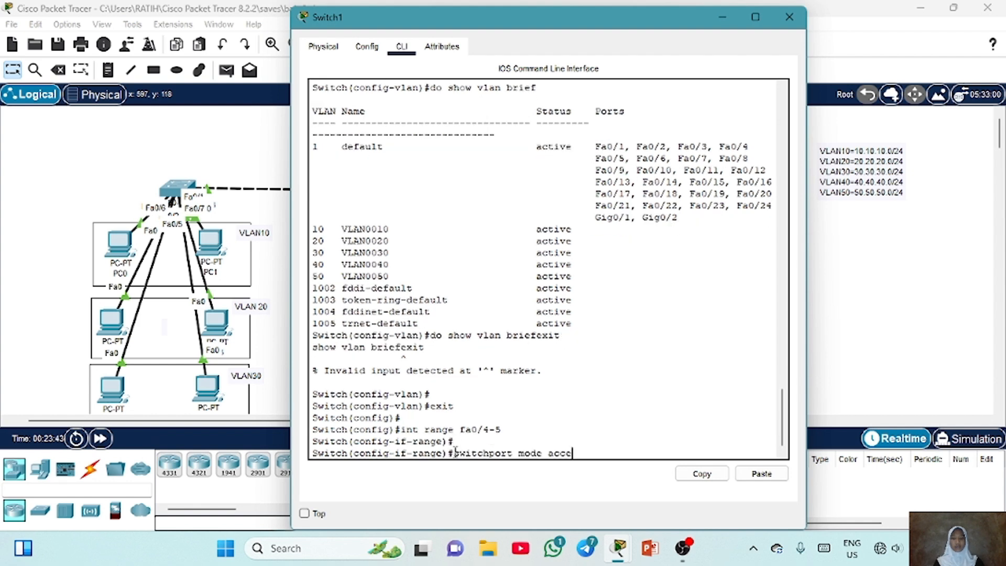
{"action": "type", "text": "ss"}
{"action": "key", "text": "Return"}
Assign Switch1's ports Fa0/4–5 to access VLAN 40
{"action": "key", "text": "Up"}
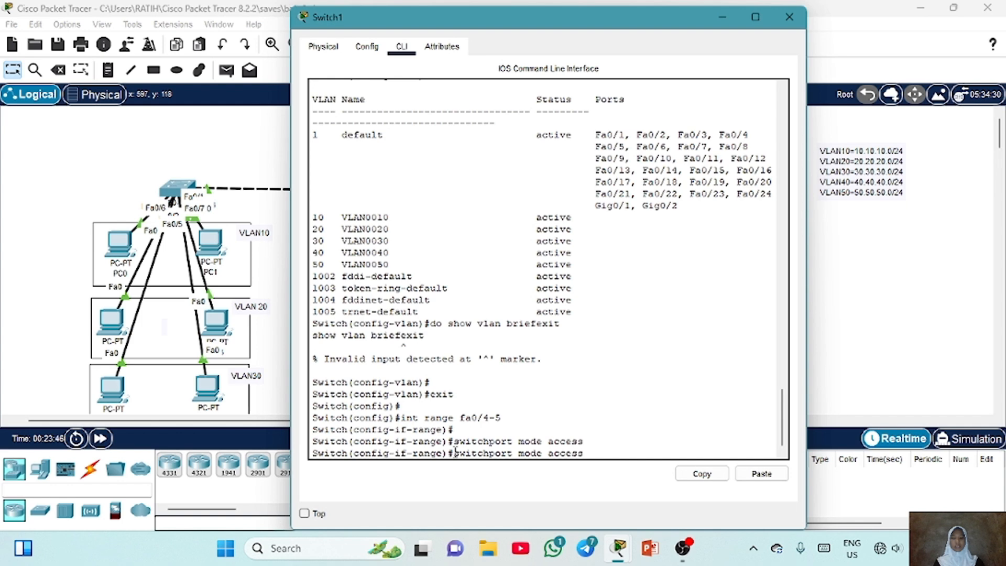
{"action": "key", "text": "Left"}
{"action": "key", "text": "Left"}
{"action": "key", "text": "Left"}
{"action": "key", "text": "Left"}
{"action": "key", "text": "Left"}
{"action": "key", "text": "Left"}
{"action": "key", "text": "Left"}
{"action": "key", "text": "BackSpace"}
{"action": "key", "text": "BackSpace"}
{"action": "key", "text": "BackSpace"}
{"action": "key", "text": "BackSpace"}
{"action": "key", "text": "BackSpace"}
{"action": "type", "text": "vlan"}
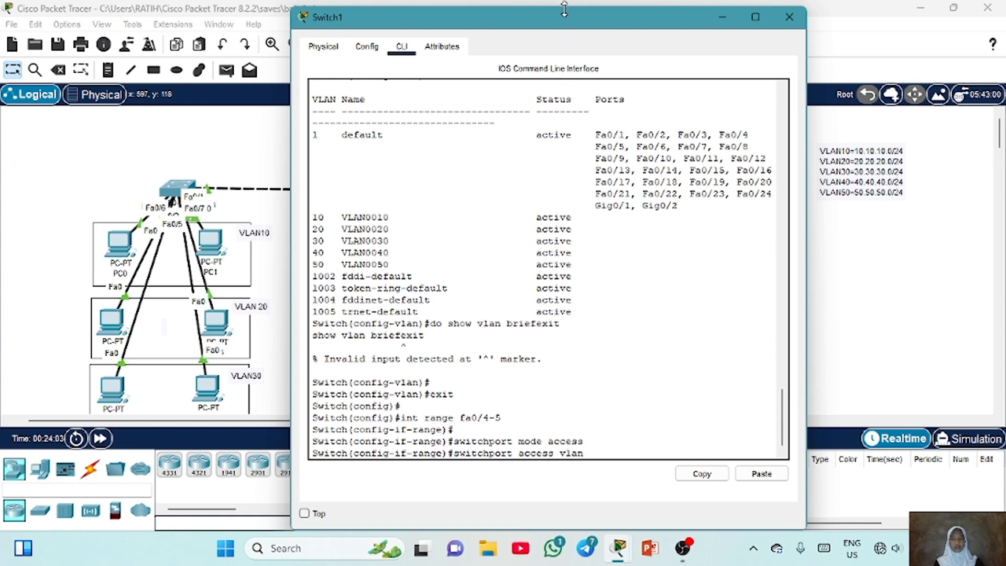
{"action": "left_click_drag", "start_coordinate": [565, 9], "coordinate": [562, 73]}
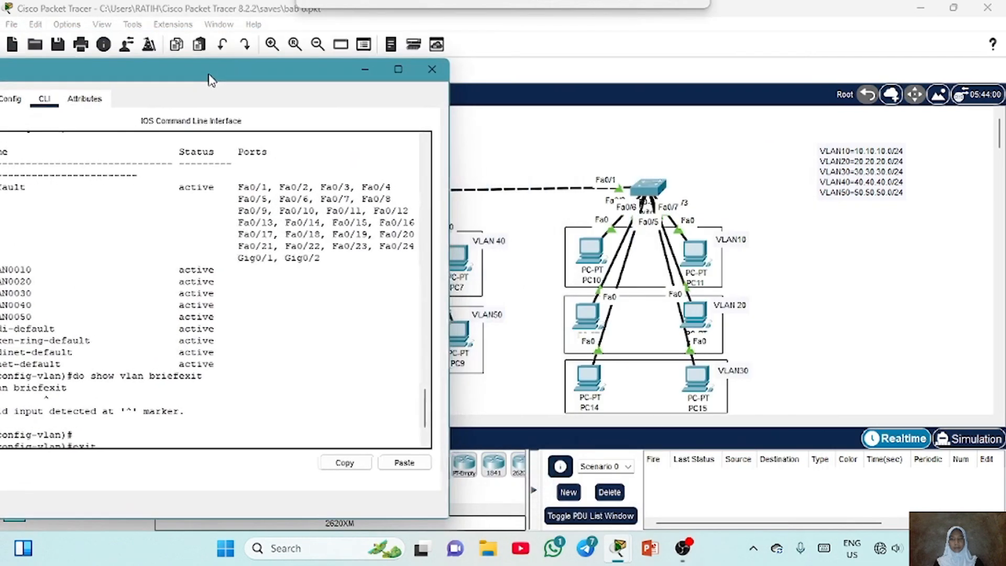
{"action": "left_click_drag", "start_coordinate": [226, 92], "coordinate": [247, 94]}
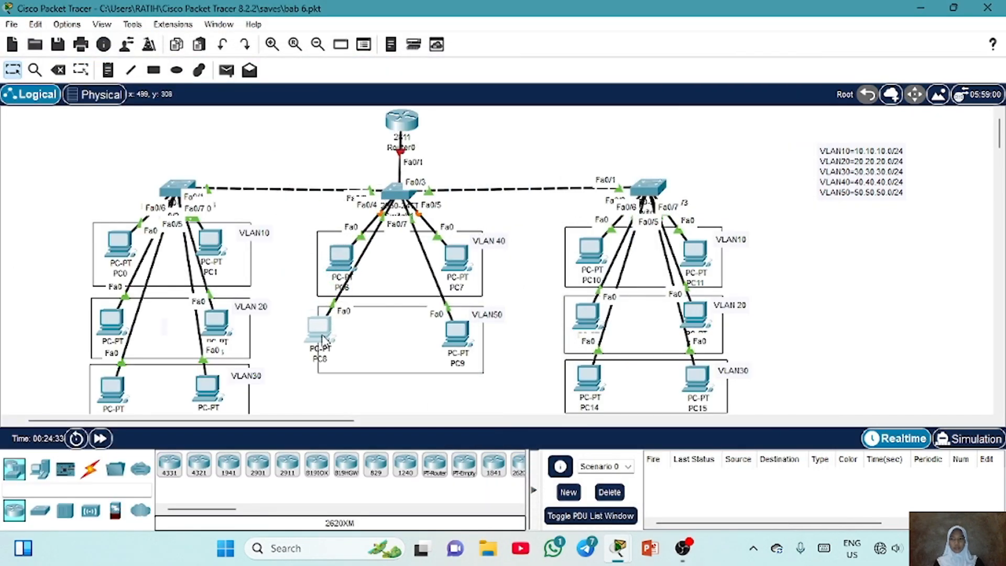
{"action": "left_click_drag", "start_coordinate": [320, 341], "coordinate": [334, 345]}
{"action": "mouse_move", "coordinate": [461, 341]}
{"action": "left_mouse_down"}
{"action": "mouse_move", "coordinate": [481, 329]}
{"action": "mouse_move", "coordinate": [526, 130]}
{"action": "mouse_move", "coordinate": [460, 337]}
{"action": "left_mouse_up"}
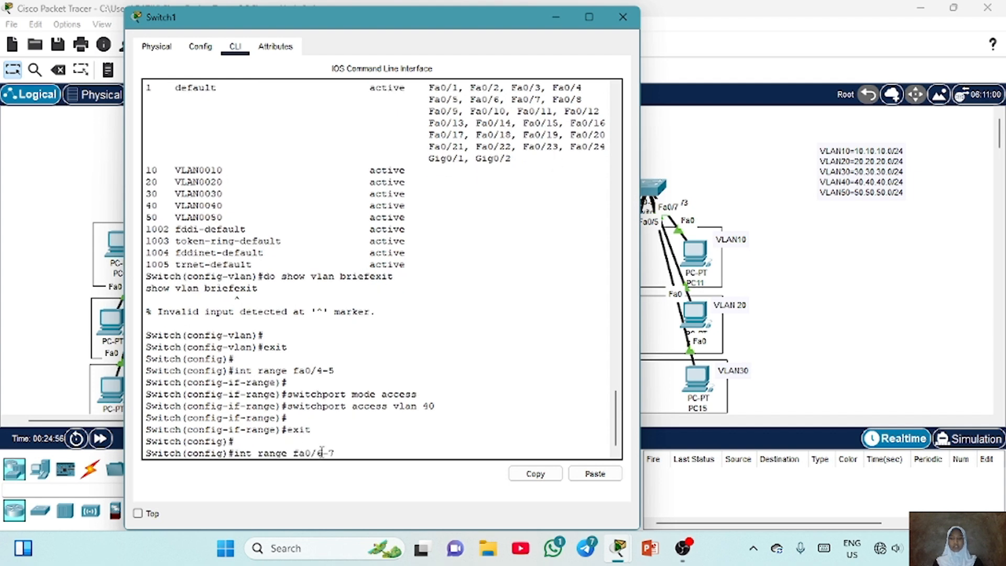
Select Switch1's ports Fa0/6–7, set them to access mode and assign them to VLAN 50
{"action": "type", "text": "7"}
{"action": "key", "text": "Return"}
{"action": "key", "text": "Up"}
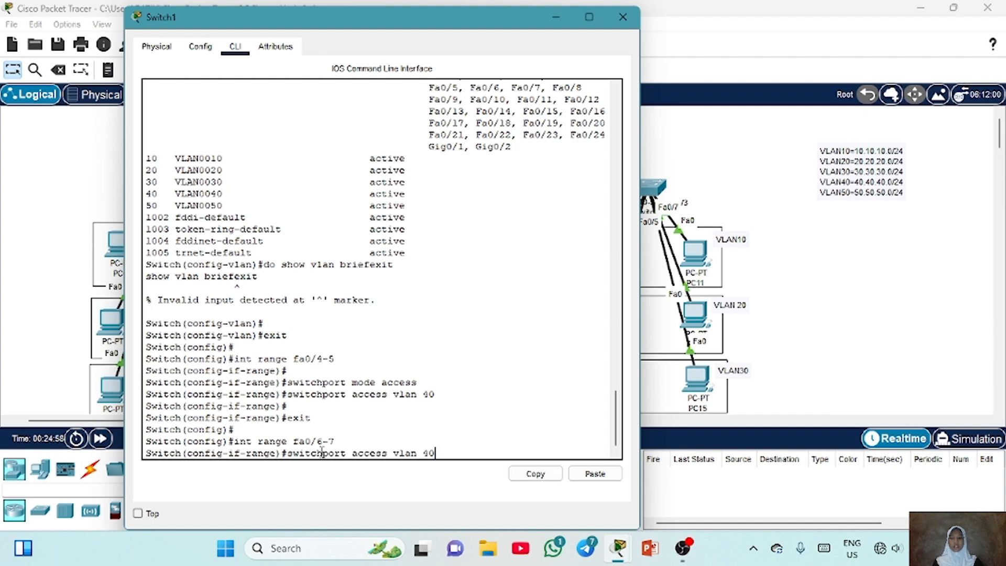
{"action": "key", "text": "Up"}
{"action": "key", "text": "Return"}
{"action": "key", "text": "Up"}
{"action": "key", "text": "Up"}
{"action": "key", "text": "Up"}
{"action": "key", "text": "Up"}
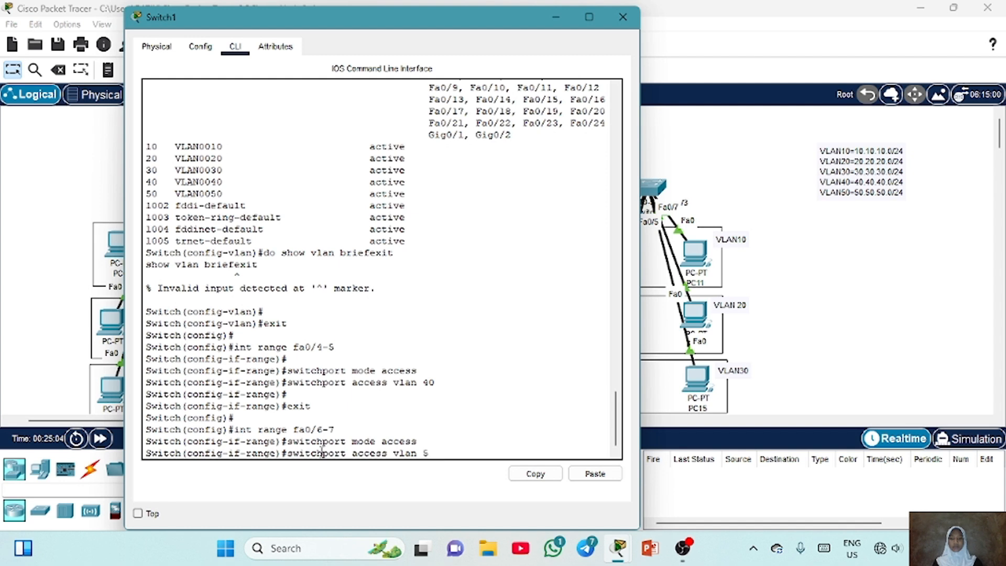
{"action": "key", "text": "Return"}
Display Switch1's VLAN brief list and highlight the VLAN 40 and VLAN 50 port assignments
{"action": "key", "text": "Return"}
{"action": "type", "text": "do sh"}
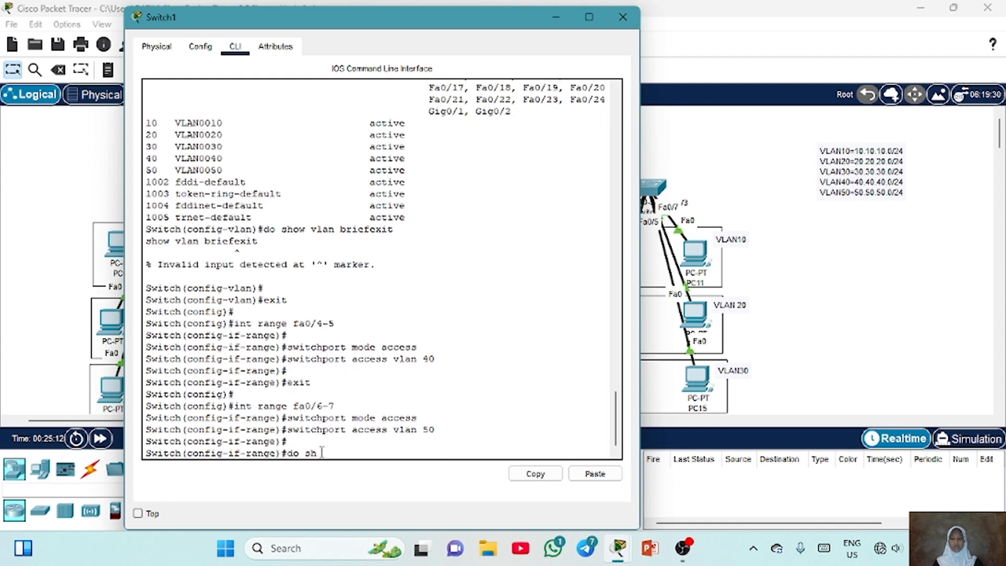
{"action": "type", "text": "ow vlan brief"}
{"action": "key", "text": "Return"}
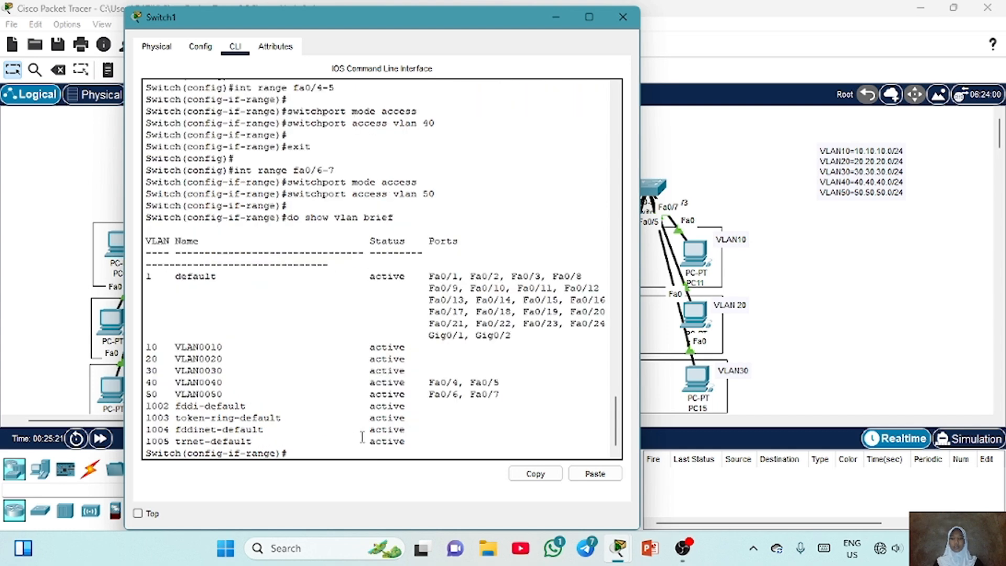
{"action": "left_click_drag", "start_coordinate": [502, 395], "coordinate": [147, 381]}
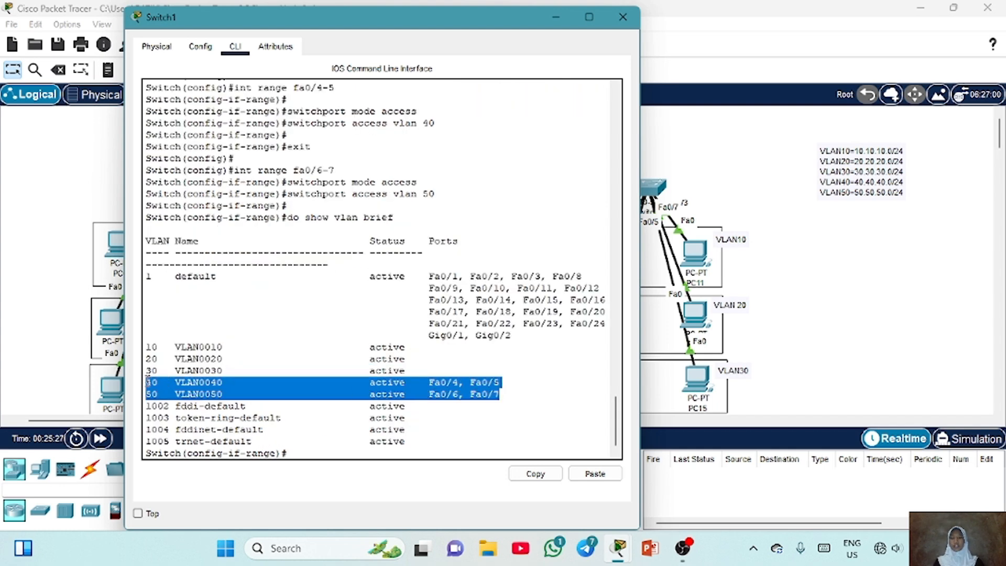
{"action": "left_click", "coordinate": [330, 449]}
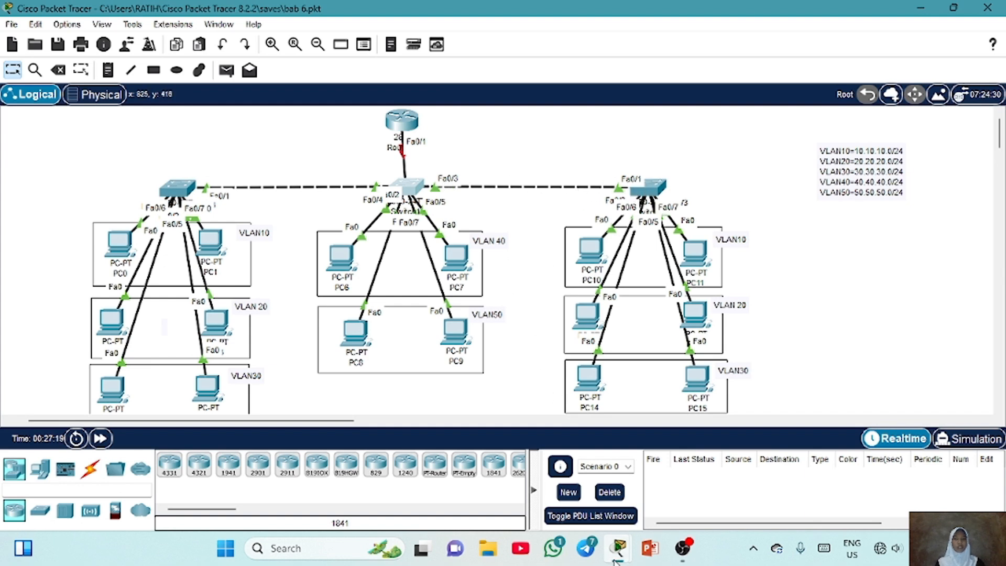
Select Switch1's ports Fa0/1–3 as a range and set them to trunk mode
{"action": "mouse_move", "coordinate": [619, 548]}
{"action": "left_click", "coordinate": [684, 511]}
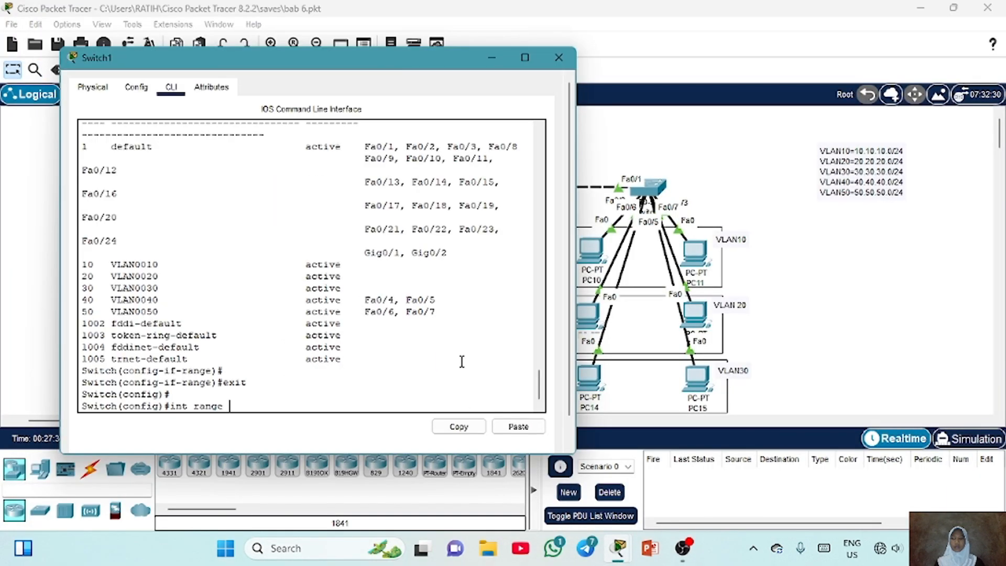
{"action": "type", "text": "fa0/1-3"}
{"action": "key", "text": "Return"}
{"action": "key", "text": "Return"}
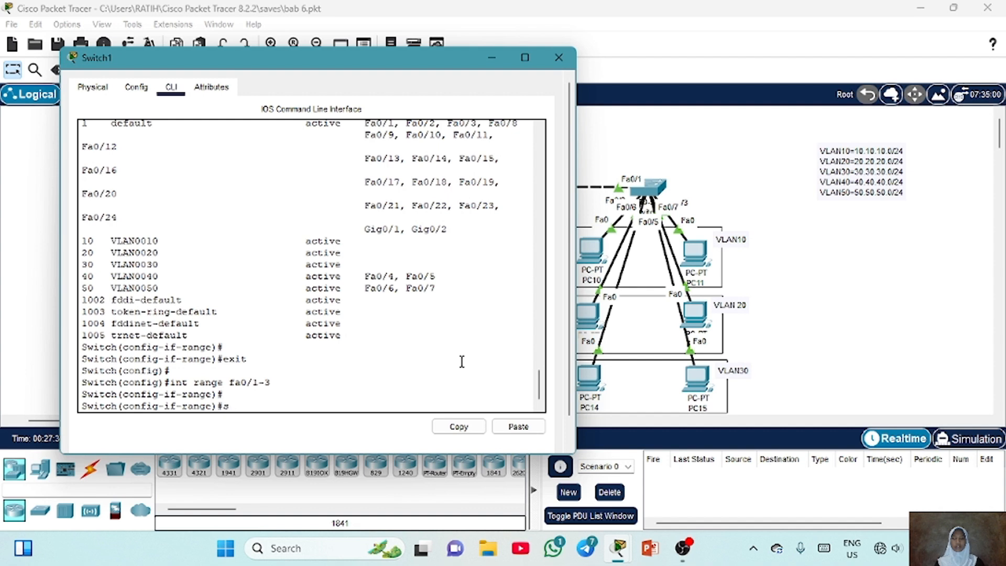
{"action": "type", "text": "switchport mode trunk"}
{"action": "key", "text": "Return"}
Display Switch1's trunk interfaces, then close its window
{"action": "type", "text": "do"}
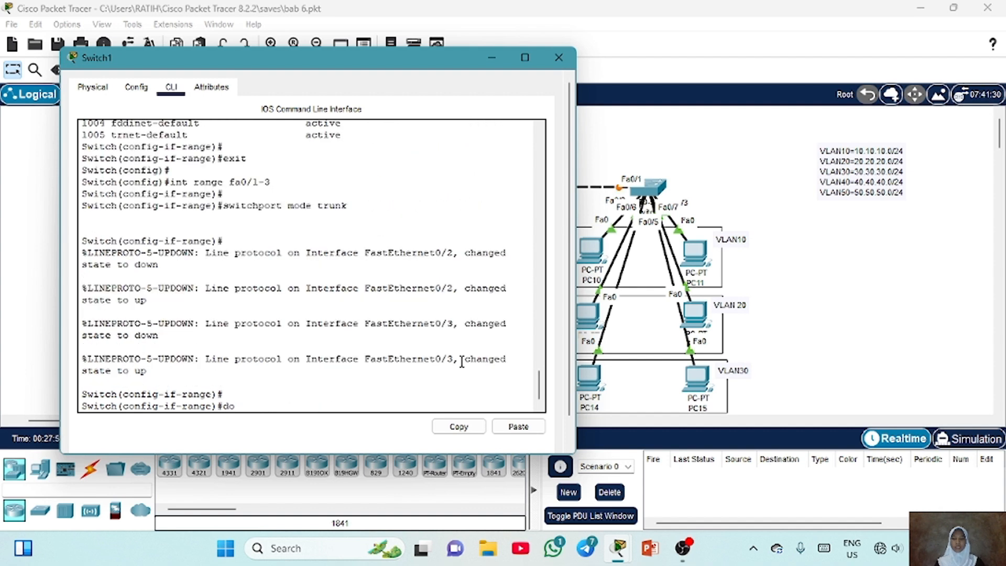
{"action": "type", "text": " show int trunk"}
{"action": "key", "text": "Return"}
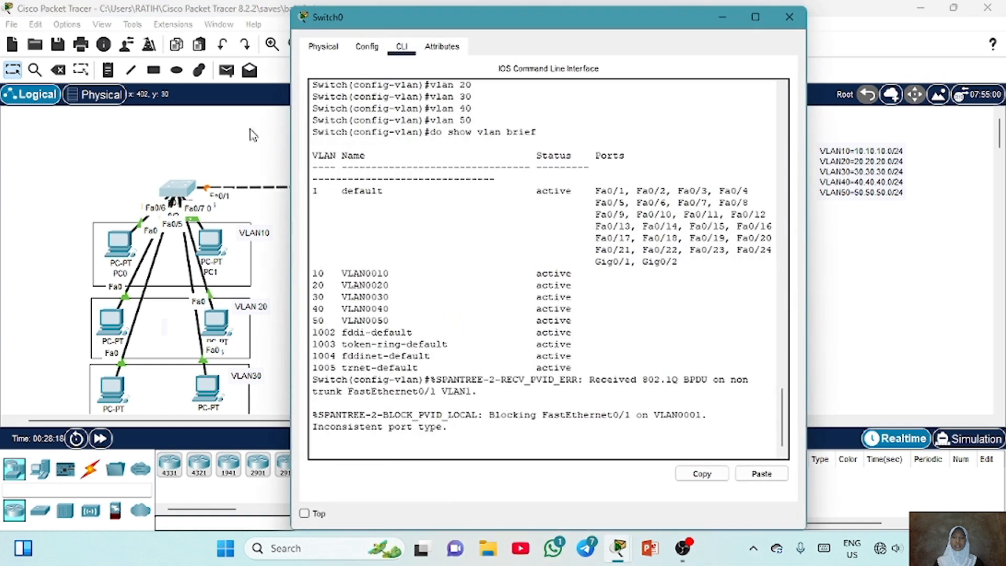
{"action": "key", "text": "Return"}
{"action": "key", "text": "Return"}
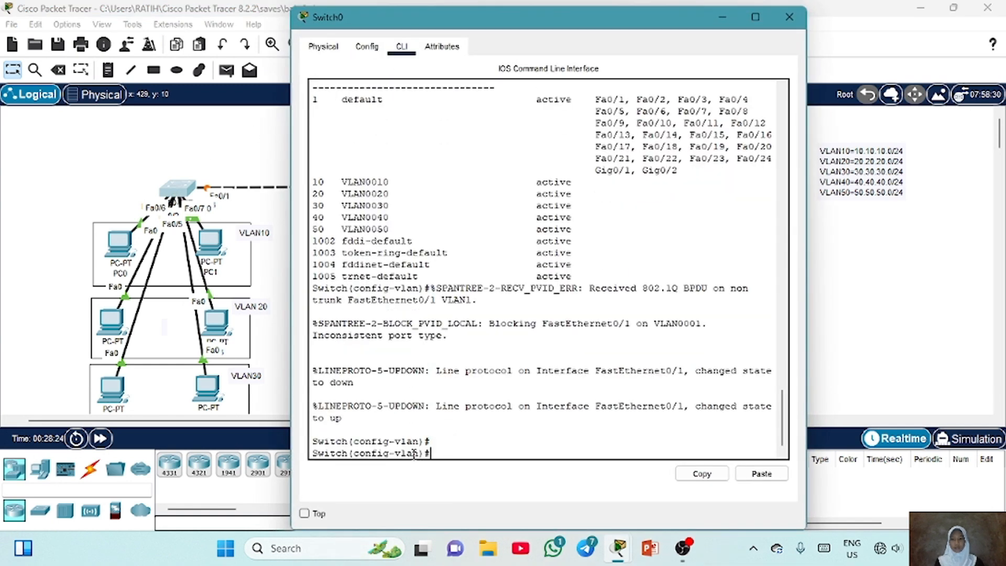
Open Switch0's CLI, set its port Fa0/1 to trunk mode and leave the interface
{"action": "left_click", "coordinate": [60, 302]}
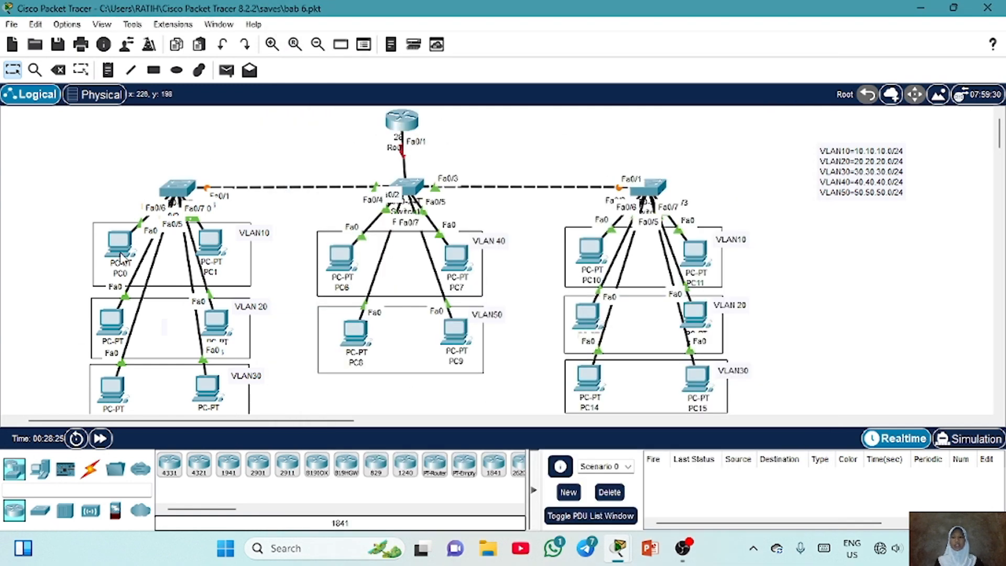
{"action": "mouse_move", "coordinate": [120, 240]}
{"action": "left_mouse_down"}
{"action": "mouse_move", "coordinate": [110, 183]}
{"action": "mouse_move", "coordinate": [119, 244]}
{"action": "left_mouse_up"}
{"action": "mouse_move", "coordinate": [210, 247]}
{"action": "left_mouse_down"}
{"action": "mouse_move", "coordinate": [251, 166]}
{"action": "mouse_move", "coordinate": [235, 126]}
{"action": "mouse_move", "coordinate": [214, 252]}
{"action": "left_mouse_up"}
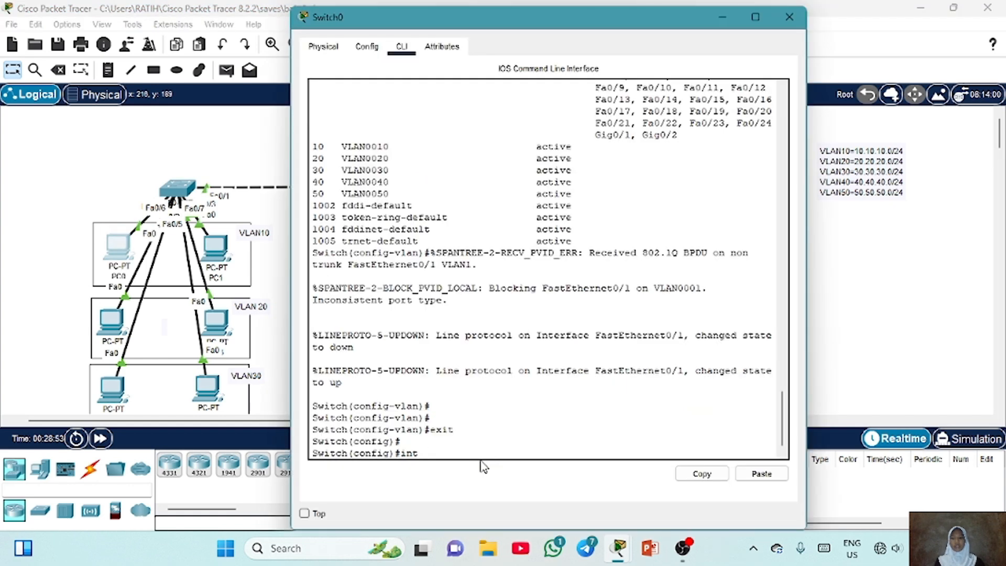
{"action": "type", "text": "fa0/1"}
{"action": "key", "text": "Return"}
{"action": "type", "text": "swit"}
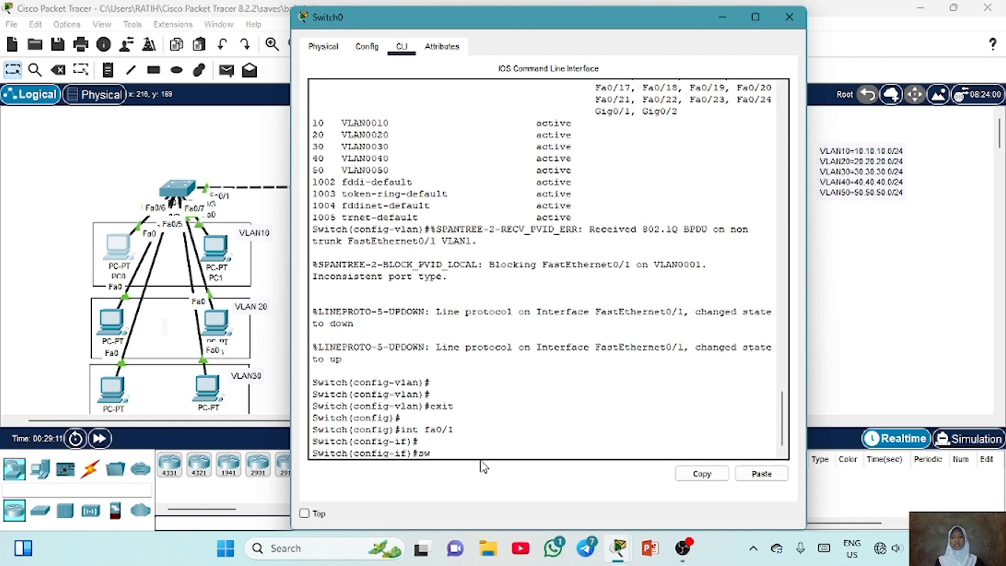
{"action": "type", "text": "chport mode trunk"}
{"action": "key", "text": "Return"}
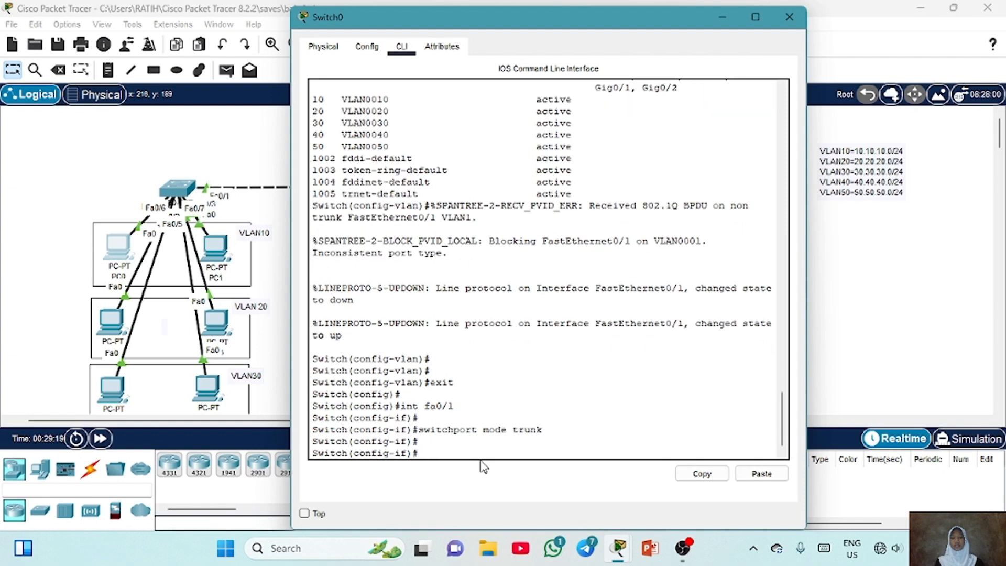
{"action": "type", "text": "exit"}
{"action": "key", "text": "Return"}
Select Switch0's ports Fa0/2–3 as an interface range and set them to access mode
{"action": "key", "text": "Up"}
{"action": "key", "text": "Up"}
{"action": "key", "text": "Up"}
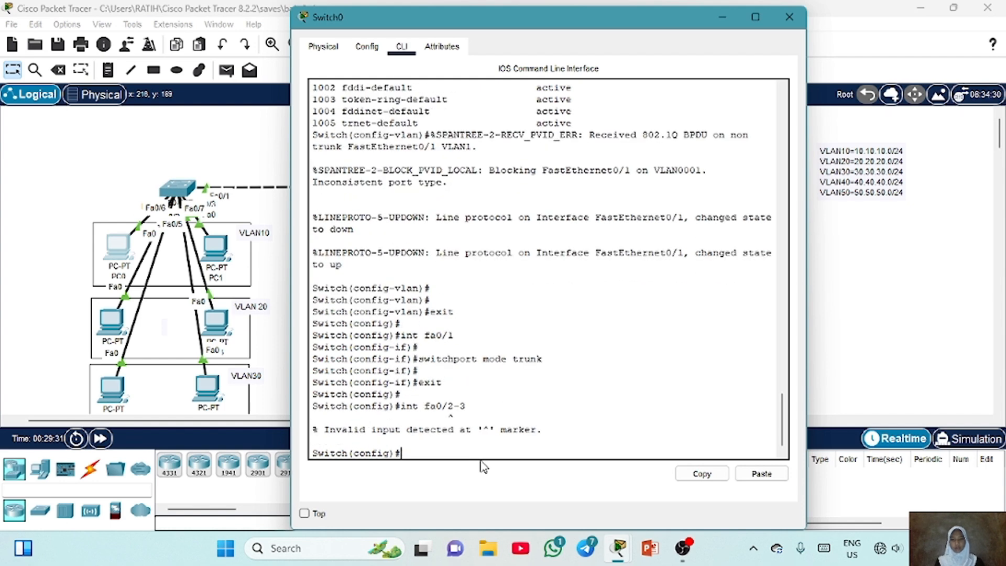
{"action": "key", "text": "Up"}
{"action": "key", "text": "Left"}
{"action": "key", "text": "Left"}
{"action": "key", "text": "Left"}
{"action": "key", "text": "Left"}
{"action": "key", "text": "Left"}
{"action": "key", "text": "Left"}
{"action": "key", "text": "Left"}
{"action": "type", "text": "range"}
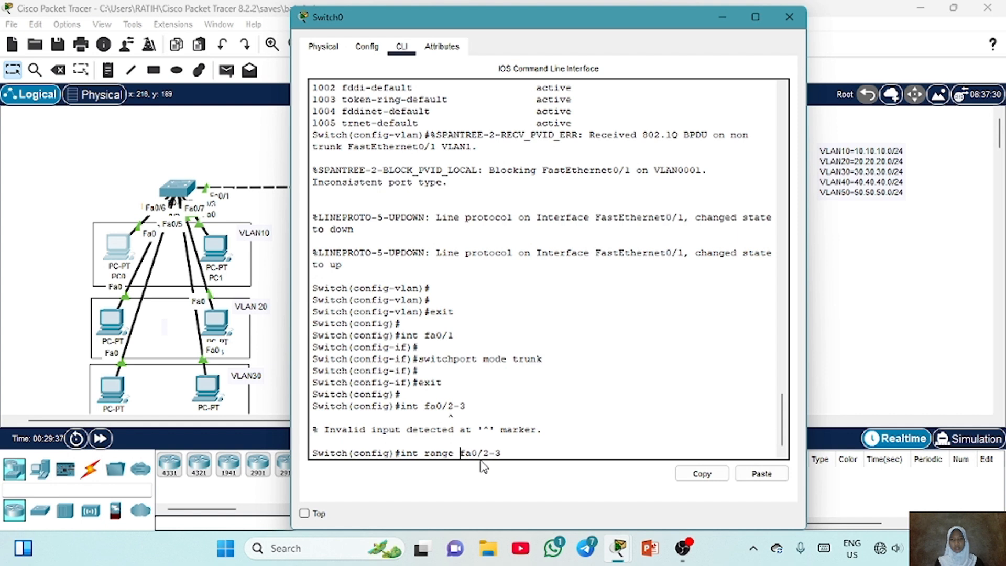
{"action": "key", "text": "Return"}
{"action": "key", "text": "Return"}
{"action": "type", "text": "swi"}
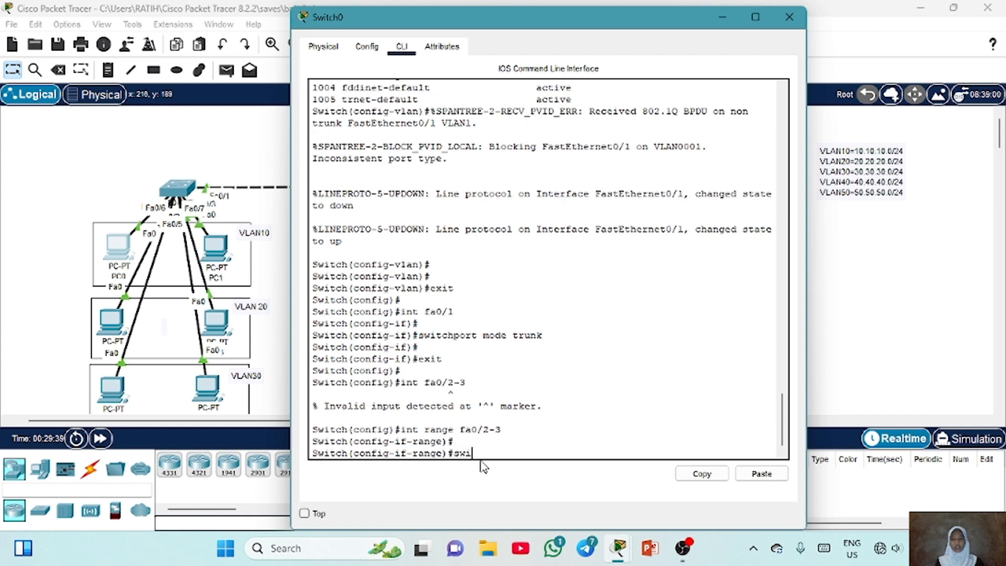
{"action": "type", "text": "tchport mode ac"}
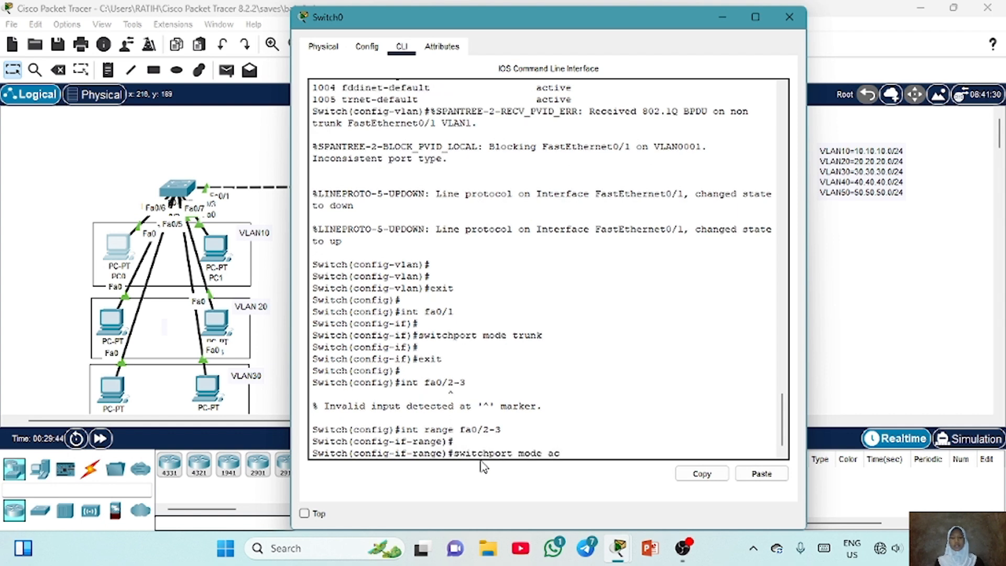
{"action": "type", "text": "cess"}
{"action": "key", "text": "Return"}
Assign Switch0's ports Fa0/2–3 to access VLAN 10
{"action": "key", "text": "Up"}
{"action": "key", "text": "BackSpace"}
{"action": "key", "text": "BackSpace"}
{"action": "key", "text": "BackSpace"}
{"action": "key", "text": "BackSpace"}
{"action": "key", "text": "BackSpace"}
{"action": "key", "text": "BackSpace"}
{"action": "key", "text": "BackSpace"}
{"action": "key", "text": "BackSpace"}
{"action": "key", "text": "BackSpace"}
{"action": "key", "text": "BackSpace"}
{"action": "key", "text": "BackSpace"}
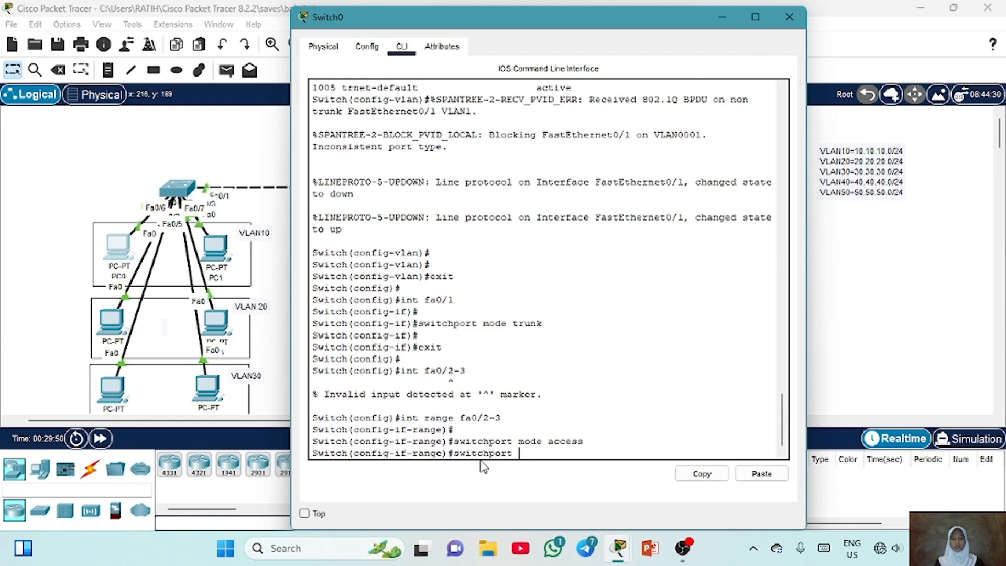
{"action": "type", "text": "access vlan 10"}
{"action": "key", "text": "Return"}
{"action": "key", "text": "Return"}
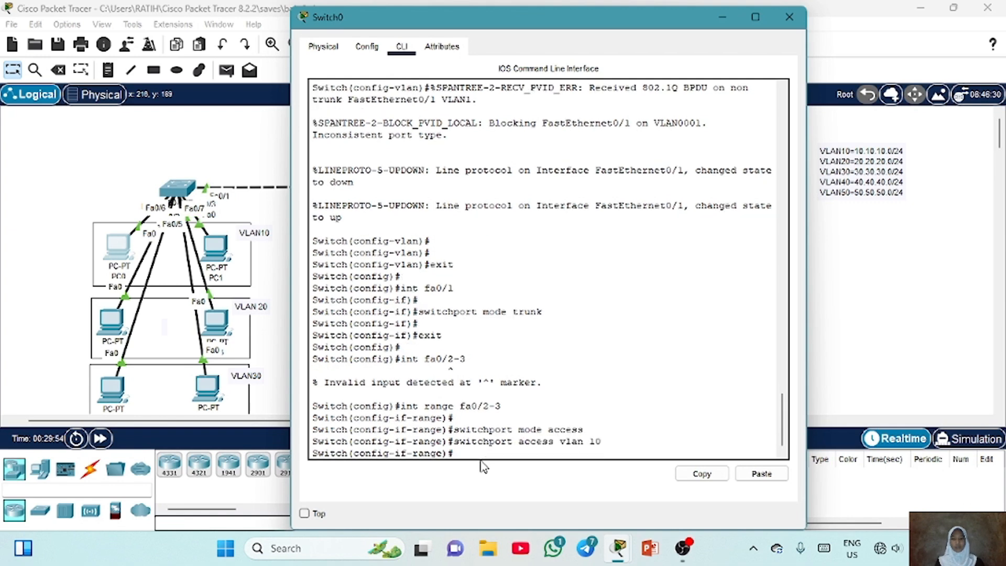
{"action": "mouse_move", "coordinate": [112, 329]}
{"action": "left_mouse_down"}
{"action": "mouse_move", "coordinate": [94, 208]}
{"action": "mouse_move", "coordinate": [111, 341]}
{"action": "left_mouse_up"}
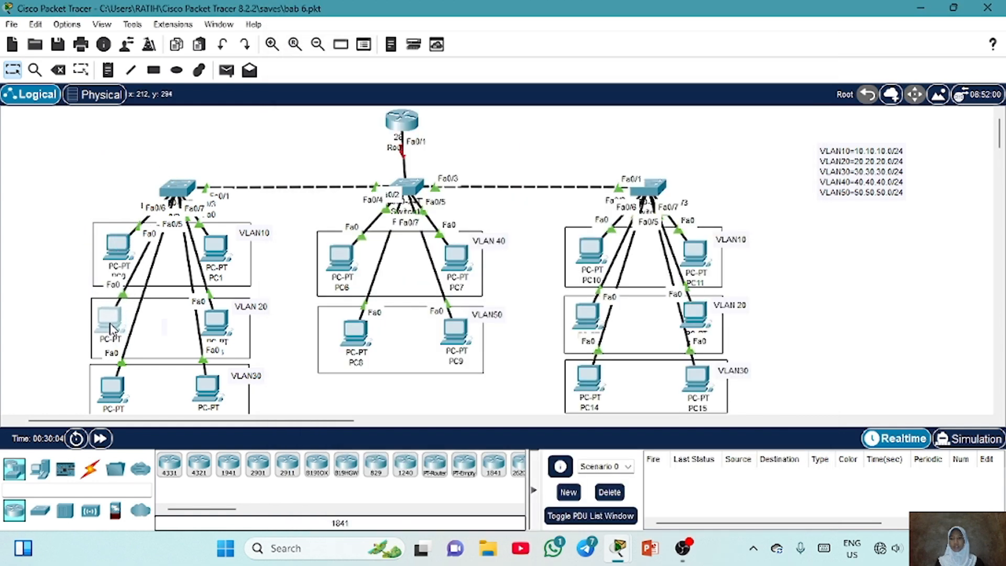
{"action": "left_click_drag", "start_coordinate": [219, 323], "coordinate": [235, 194]}
{"action": "left_click_drag", "start_coordinate": [236, 193], "coordinate": [209, 319]}
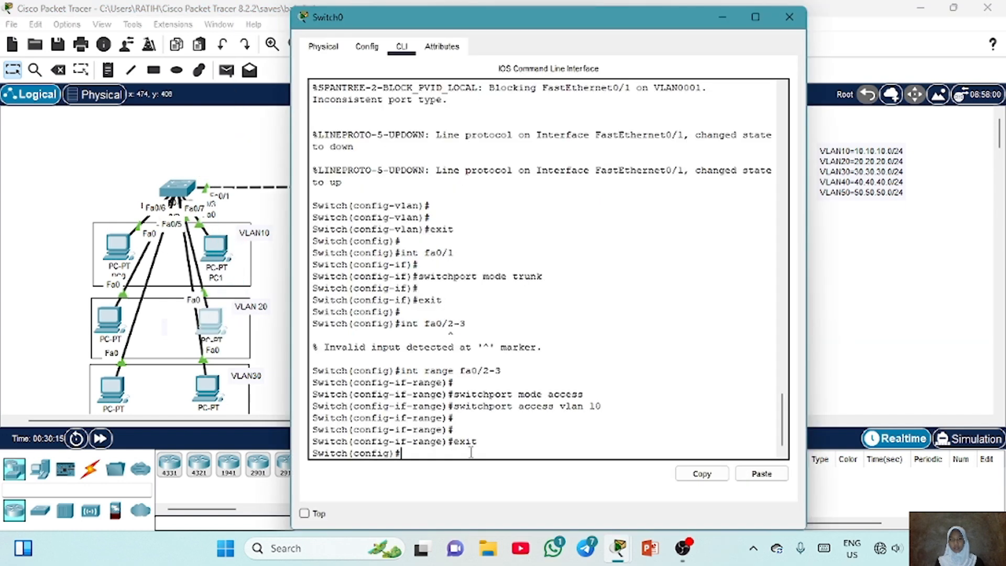
On Switch0, select ports Fa0/4–5 as an interface range, set them to access mode and assign them to VLAN 20
{"action": "type", "text": "int range fa0/2-3"}
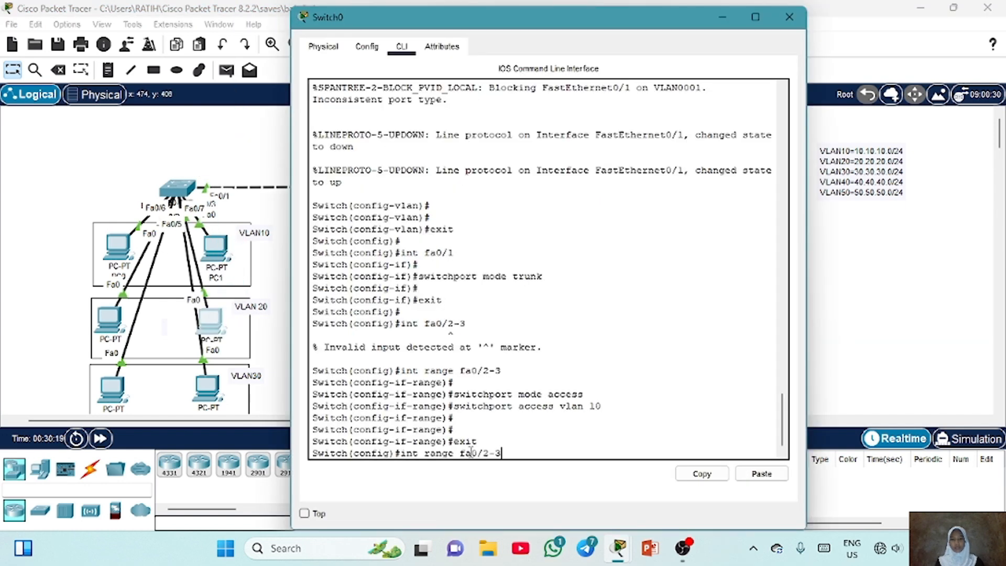
{"action": "type", "text": "4-5"}
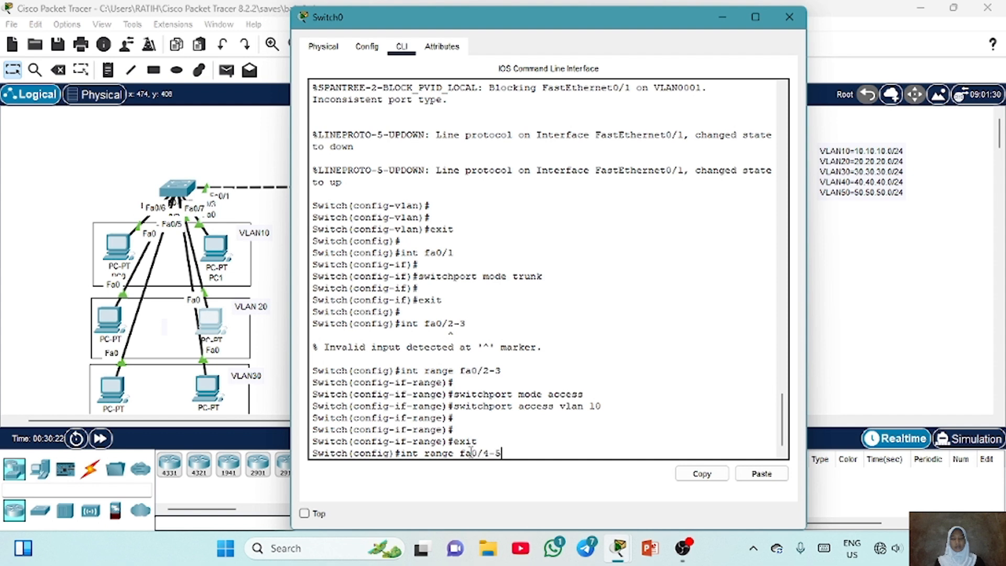
{"action": "key", "text": "Return"}
{"action": "key", "text": "Up"}
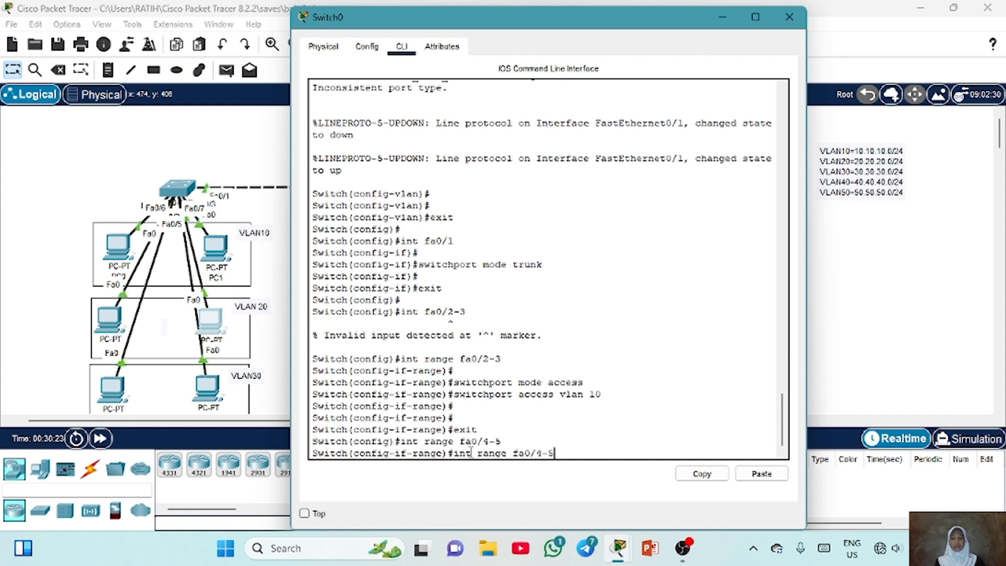
{"action": "key", "text": "Up"}
{"action": "key", "text": "Up"}
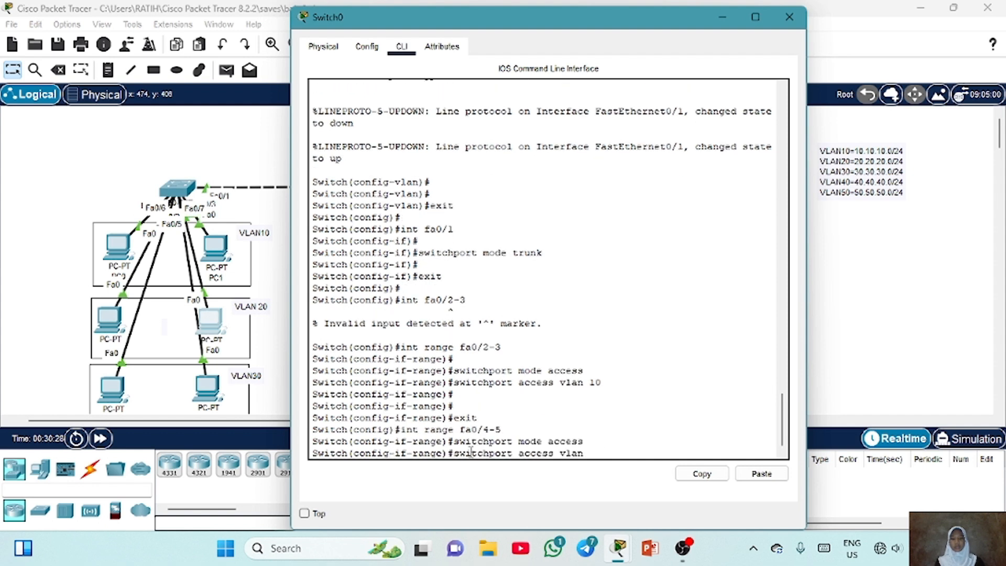
{"action": "key", "text": "Return"}
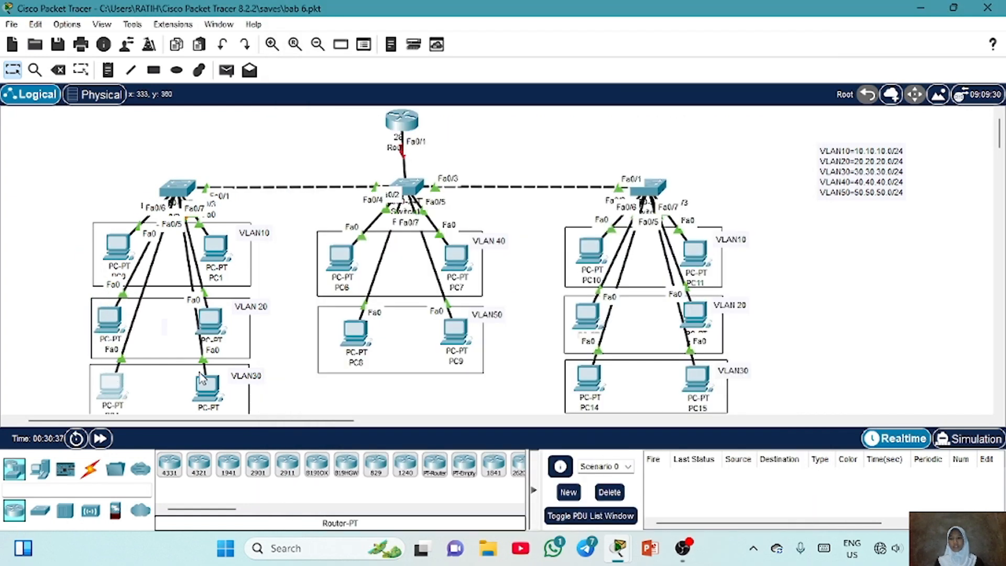
Select Switch0's ports Fa0/6–7 as an interface range and set them to access mode
{"action": "mouse_move", "coordinate": [202, 378]}
{"action": "left_mouse_down"}
{"action": "mouse_move", "coordinate": [203, 401]}
{"action": "mouse_move", "coordinate": [273, 244]}
{"action": "mouse_move", "coordinate": [183, 403]}
{"action": "mouse_move", "coordinate": [202, 387]}
{"action": "left_mouse_up"}
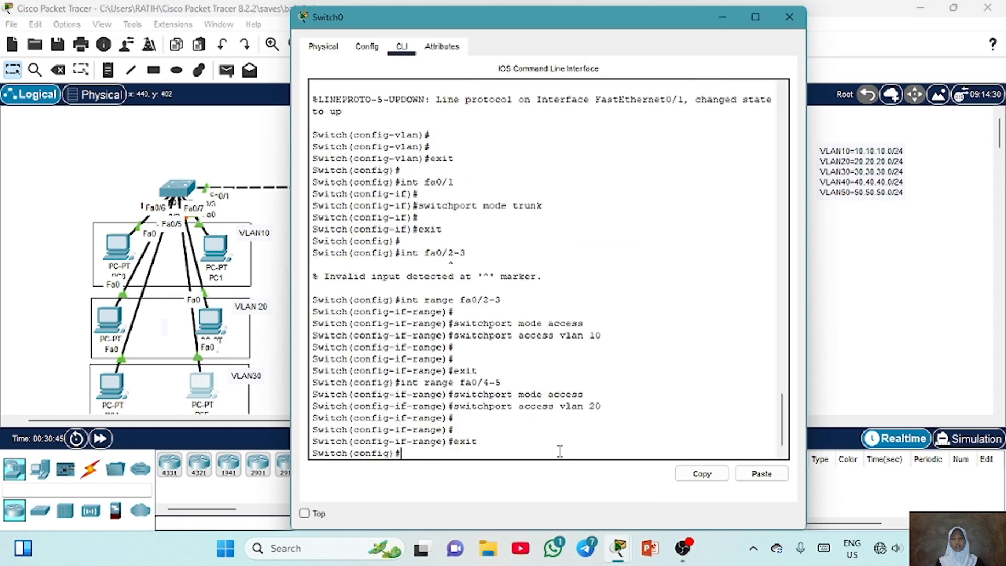
{"action": "type", "text": "int range fa0/4-5"}
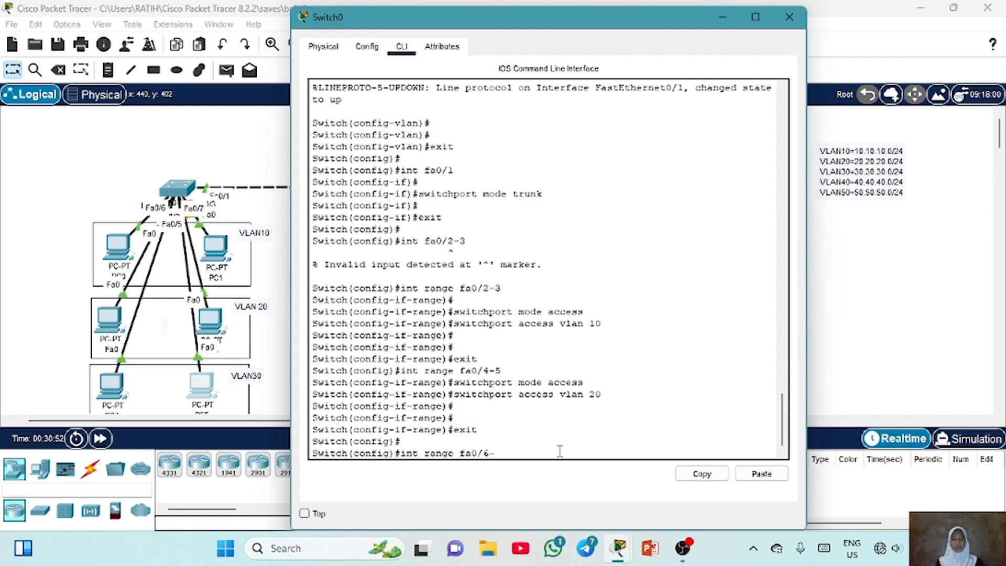
{"action": "key", "text": "Return"}
{"action": "key", "text": "Up"}
{"action": "key", "text": "Up"}
{"action": "key", "text": "Up"}
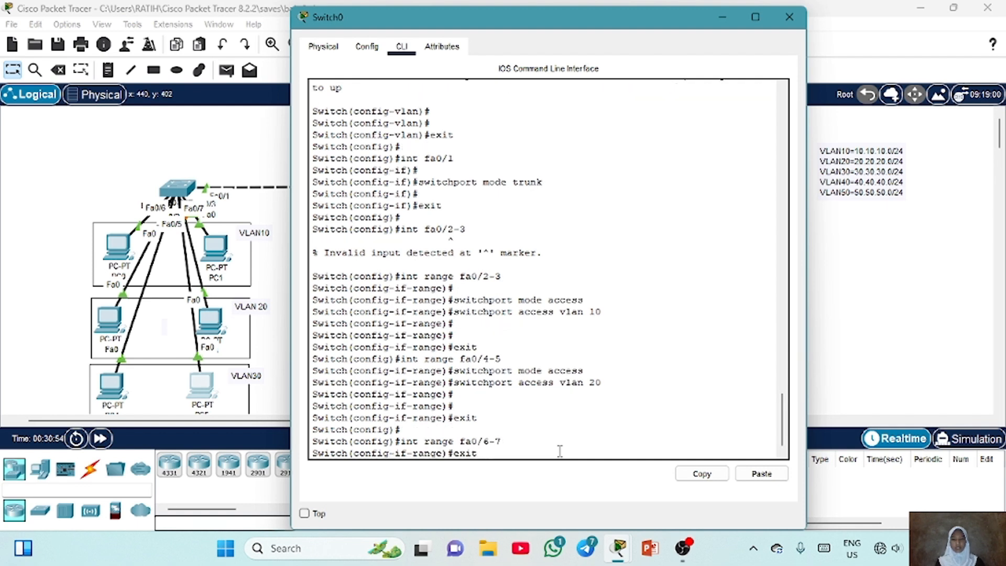
{"action": "key", "text": "Up"}
{"action": "key", "text": "Return"}
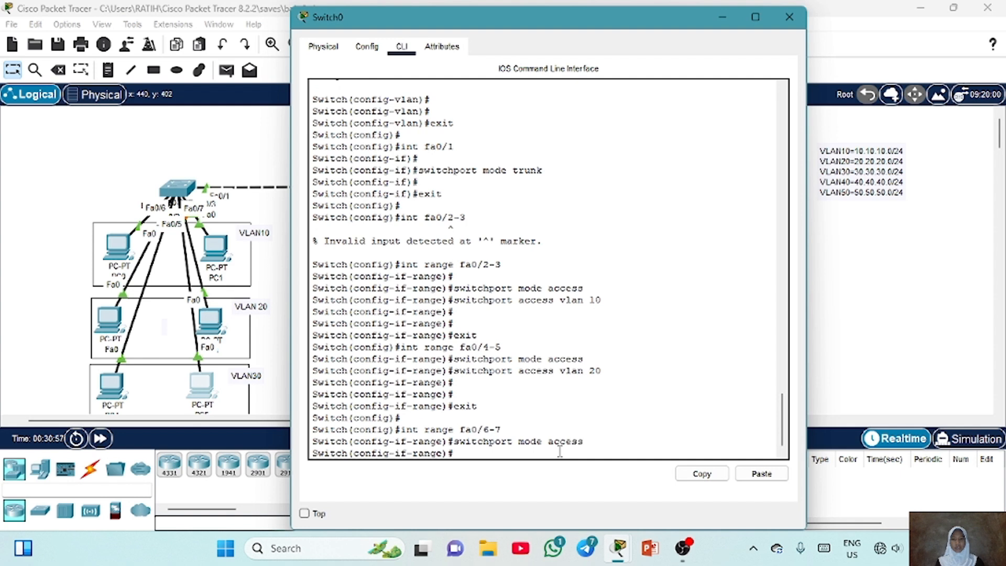
Assign Switch0's ports Fa0/6–7 to access VLAN 30
{"action": "key", "text": "Up"}
{"action": "key", "text": "Up"}
{"action": "key", "text": "Up"}
{"action": "key", "text": "Up"}
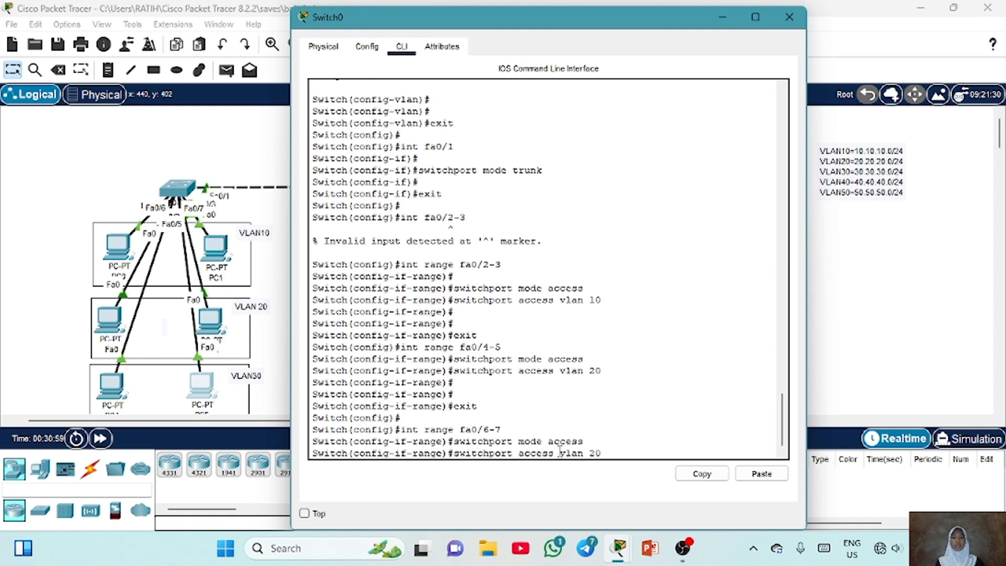
{"action": "key", "text": "BackSpace"}
{"action": "key", "text": "BackSpace"}
{"action": "type", "text": "30"}
{"action": "key", "text": "Return"}
{"action": "key", "text": "Return"}
Display Switch0's VLAN brief table and review which ports belong to each VLAN
{"action": "type", "text": "d"}
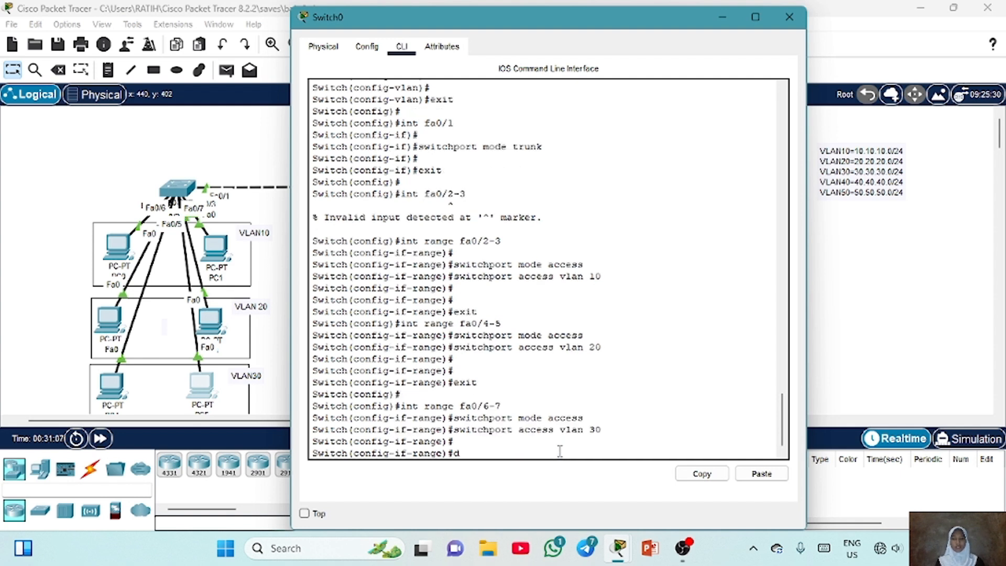
{"action": "type", "text": "o show int"}
{"action": "key", "text": "BackSpace"}
{"action": "key", "text": "BackSpace"}
{"action": "key", "text": "BackSpace"}
{"action": "key", "text": "BackSpace"}
{"action": "type", "text": "vlan brief"}
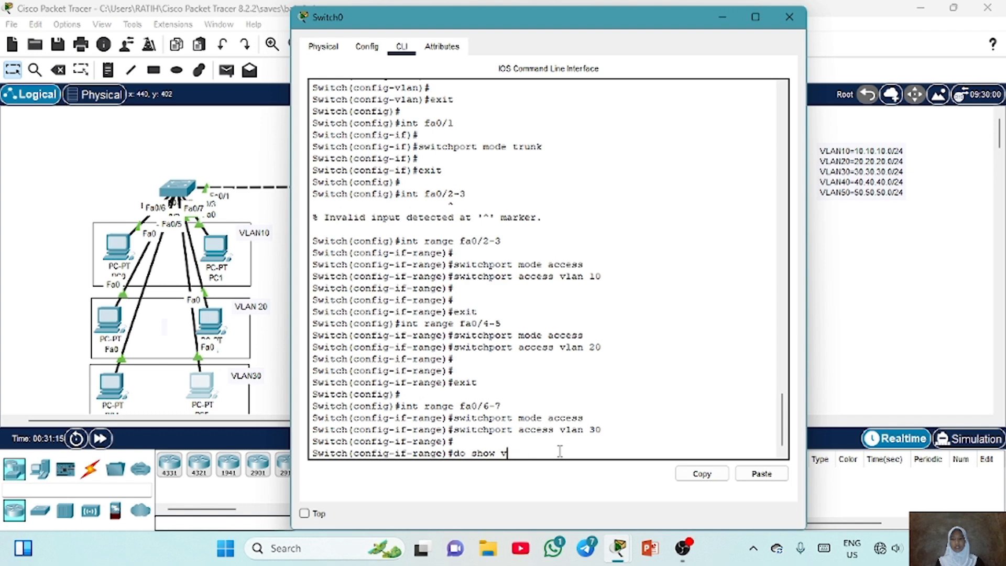
{"action": "key", "text": "Return"}
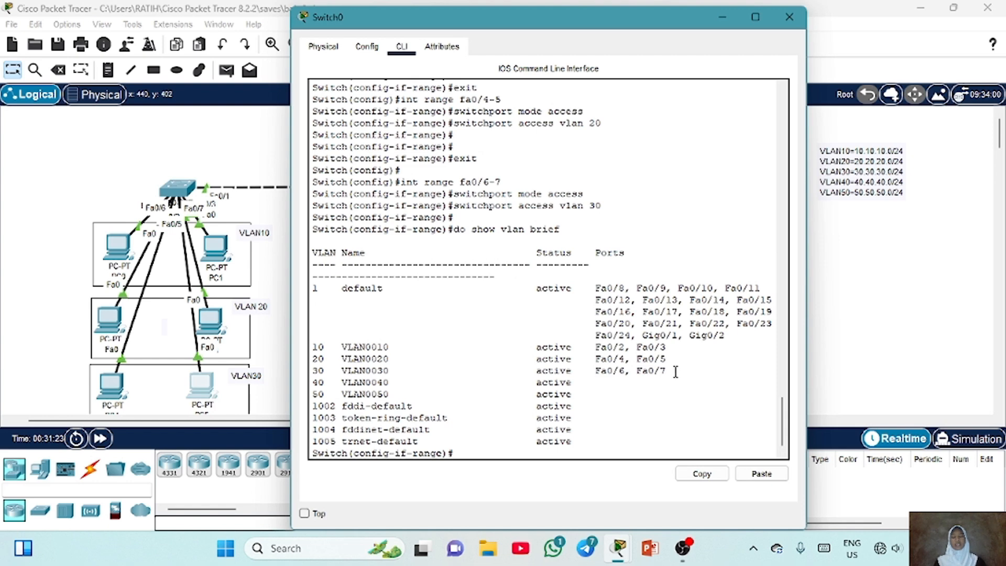
{"action": "left_click_drag", "start_coordinate": [670, 370], "coordinate": [312, 351]}
{"action": "left_click", "coordinate": [312, 348]}
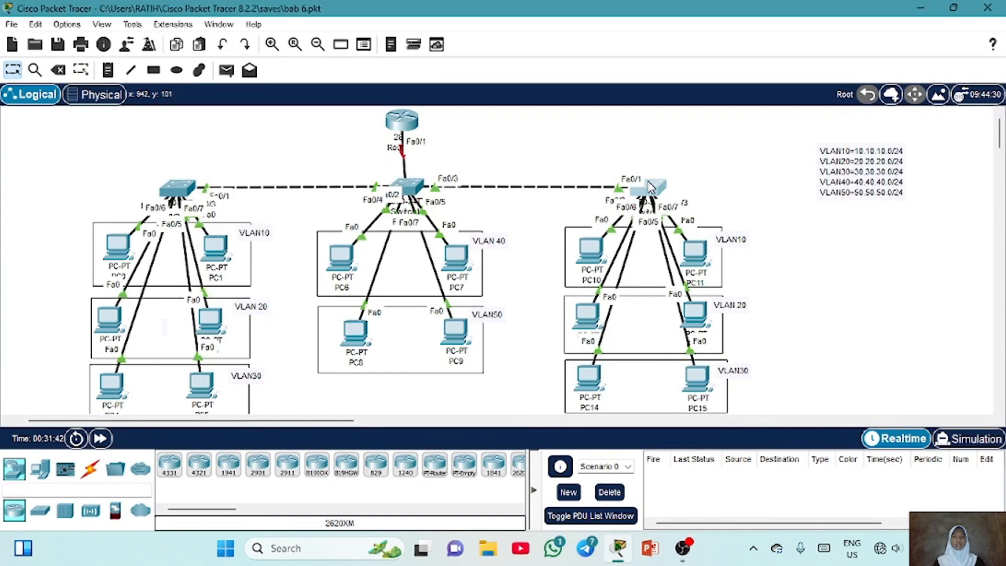
Open Switch2's CLI, leave VLAN configuration mode and set its port Fa0/3 to trunk mode
{"action": "left_click", "coordinate": [650, 186]}
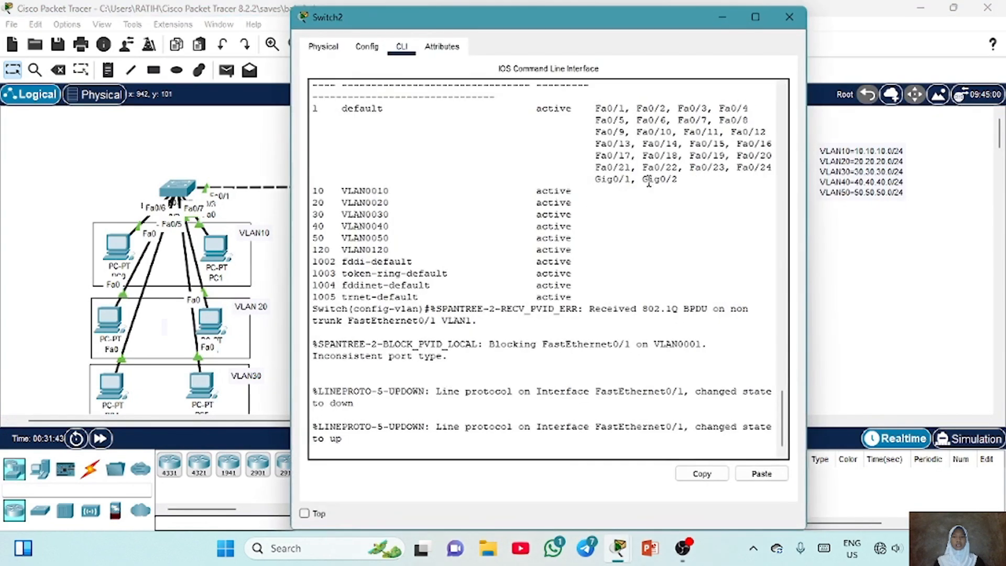
{"action": "key", "text": "Return"}
{"action": "key", "text": "Return"}
{"action": "type", "text": "exit"}
{"action": "key", "text": "Return"}
{"action": "key", "text": "Return"}
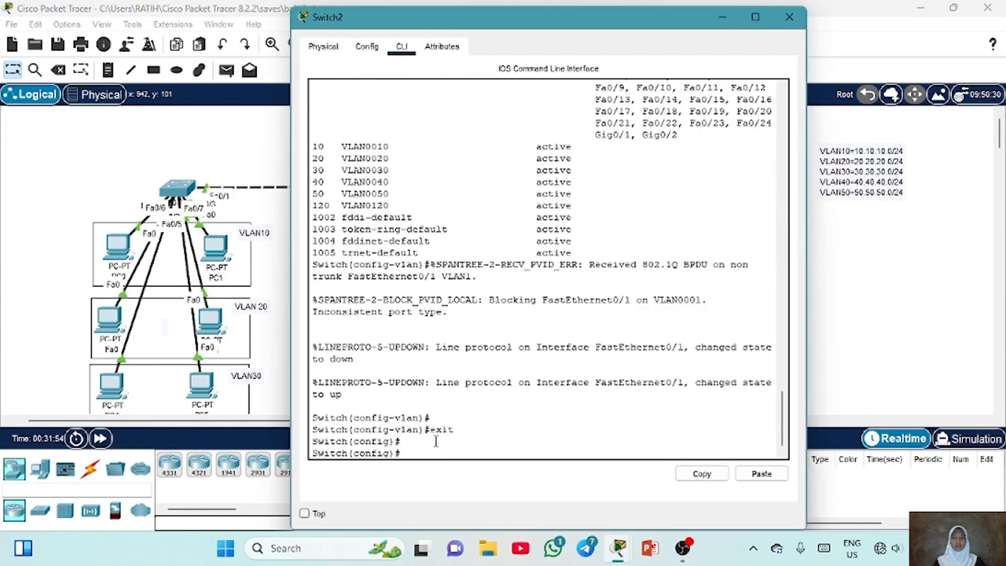
{"action": "type", "text": "int fa0/3"}
{"action": "key", "text": "Return"}
{"action": "key", "text": "Return"}
{"action": "type", "text": "switchpo"}
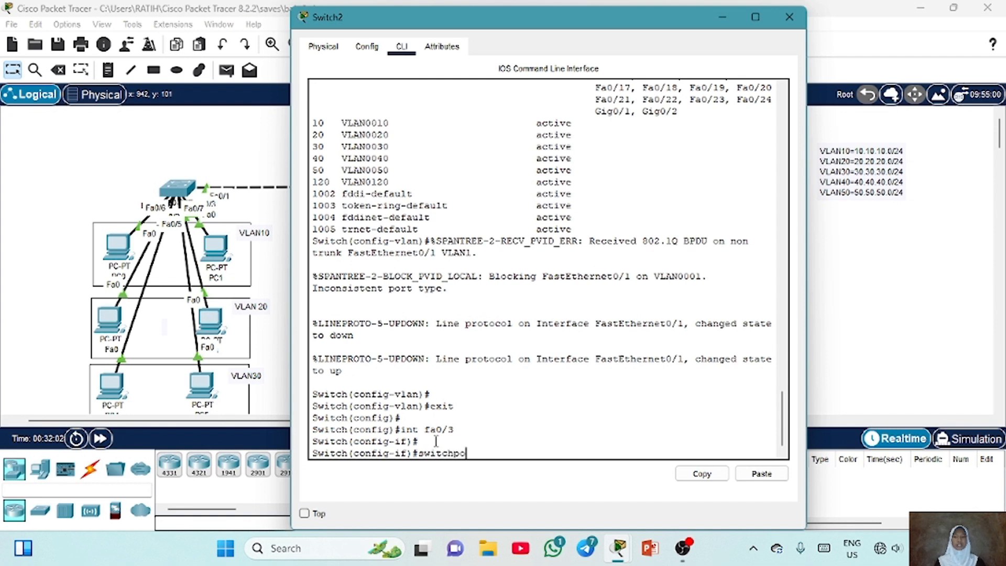
{"action": "type", "text": "rt mode trunk"}
{"action": "key", "text": "Return"}
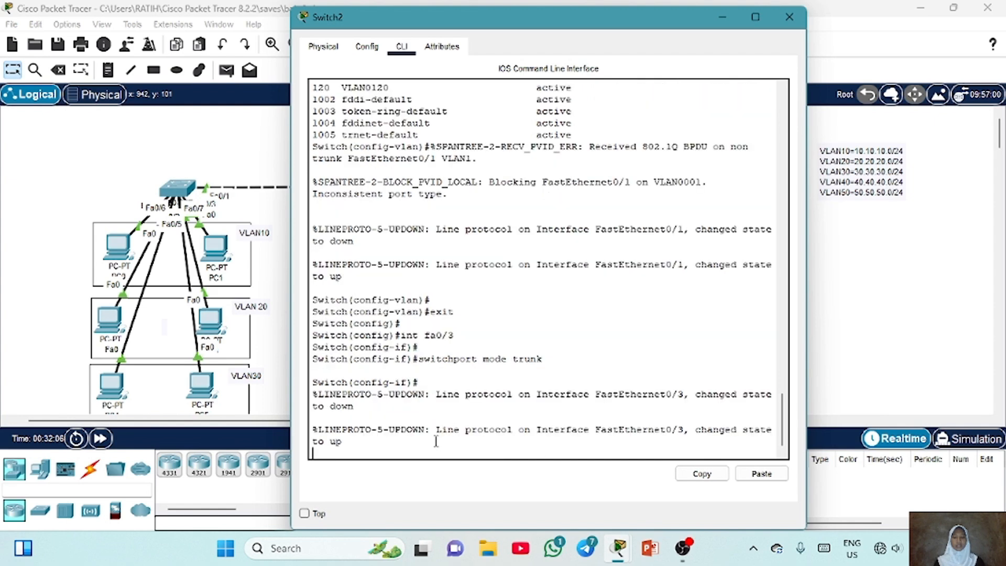
{"action": "key", "text": "Return"}
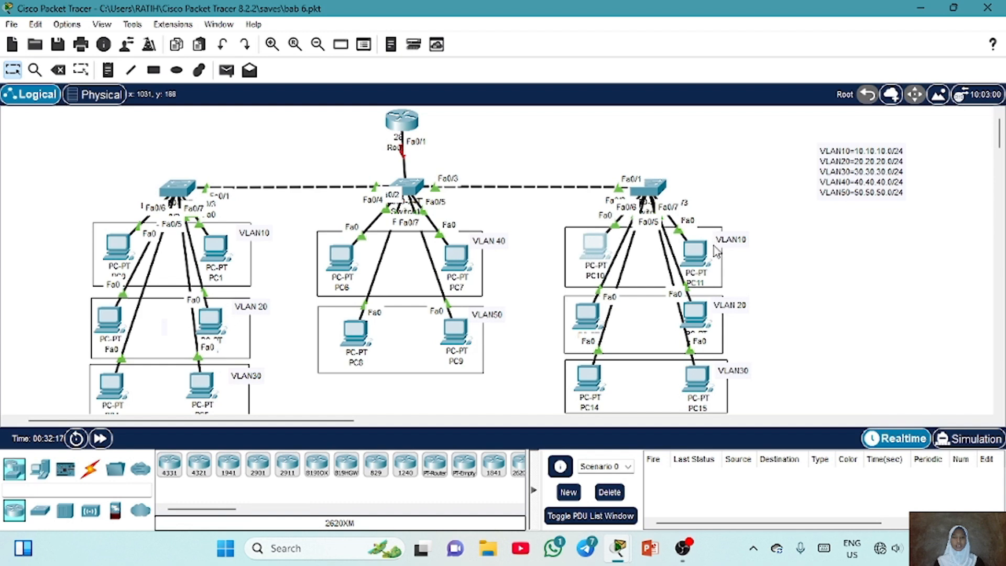
On Switch2, select ports Fa0/2–3 as an interface range and set them to access mode
{"action": "left_click_drag", "start_coordinate": [705, 265], "coordinate": [771, 223]}
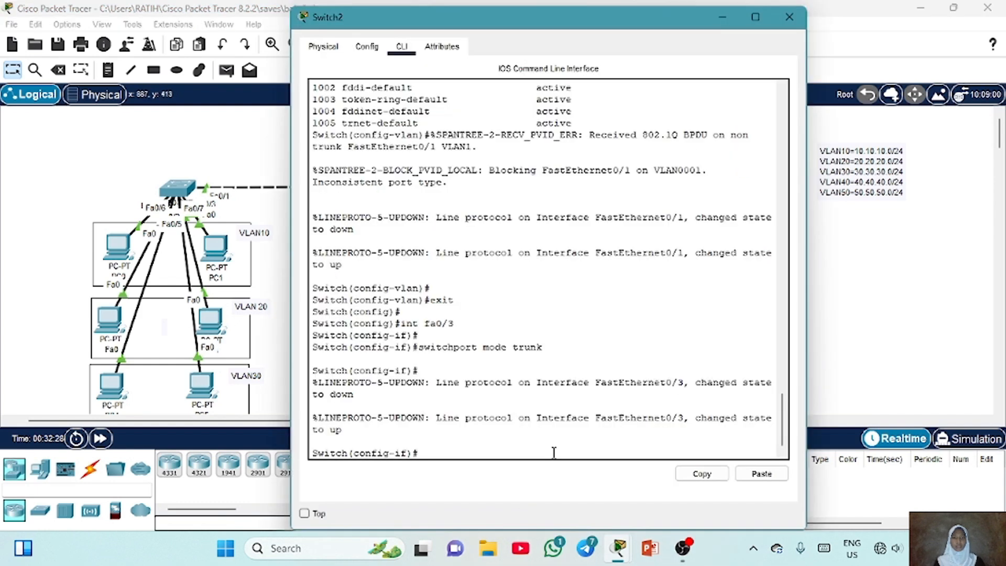
{"action": "type", "text": "exit"}
{"action": "key", "text": "Return"}
{"action": "key", "text": "Return"}
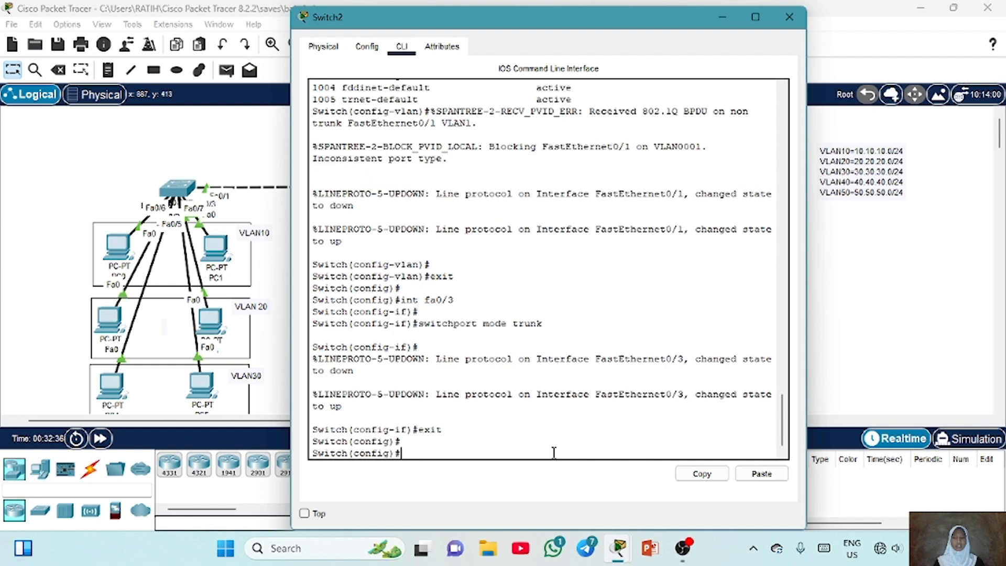
{"action": "type", "text": "int range fa0/"}
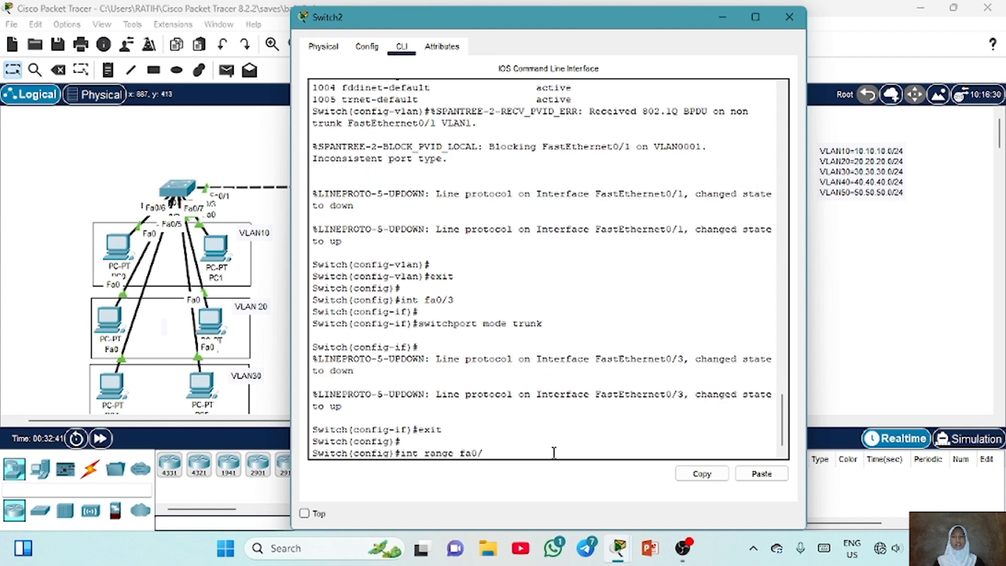
{"action": "type", "text": "2-3"}
{"action": "key", "text": "Return"}
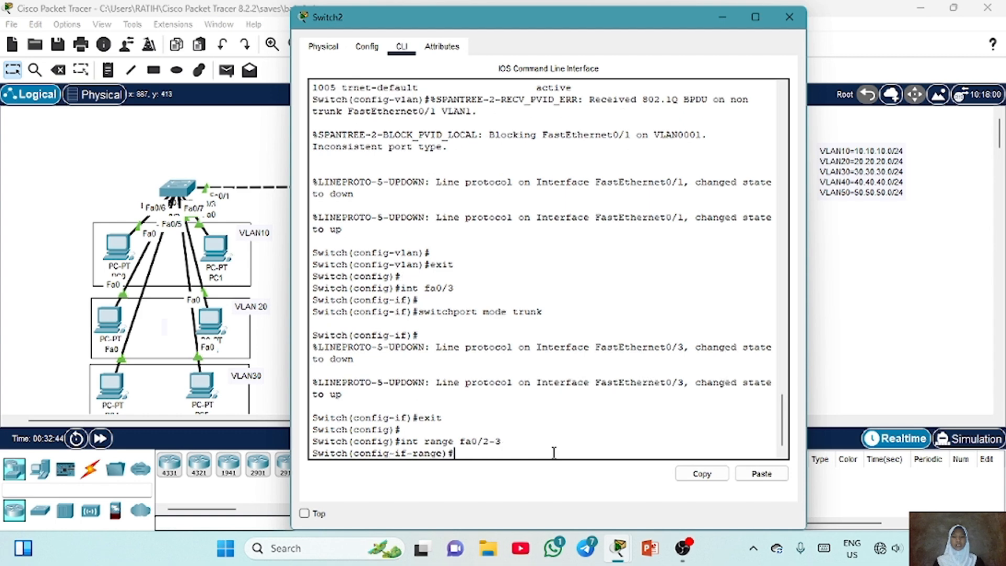
{"action": "type", "text": "switchport mode trunk"}
{"action": "key", "text": "BackSpace"}
{"action": "key", "text": "BackSpace"}
{"action": "key", "text": "BackSpace"}
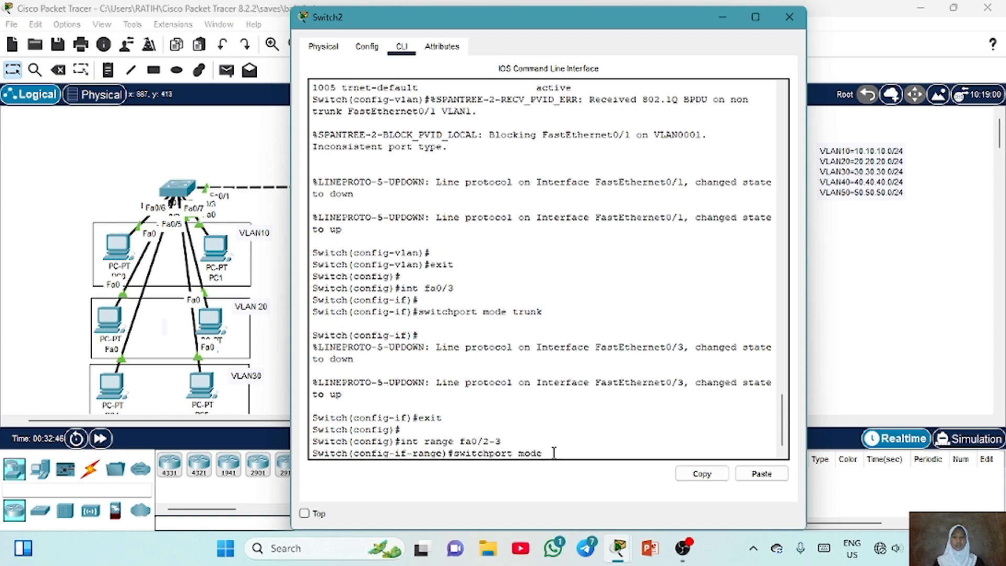
{"action": "type", "text": "access"}
{"action": "key", "text": "Return"}
Assign Switch2's ports Fa0/2–3 to access VLAN 10
{"action": "key", "text": "Up"}
{"action": "key", "text": "BackSpace"}
{"action": "key", "text": "BackSpace"}
{"action": "key", "text": "BackSpace"}
{"action": "key", "text": "BackSpace"}
{"action": "key", "text": "BackSpace"}
{"action": "key", "text": "BackSpace"}
{"action": "key", "text": "BackSpace"}
{"action": "key", "text": "BackSpace"}
{"action": "key", "text": "BackSpace"}
{"action": "key", "text": "BackSpace"}
{"action": "key", "text": "BackSpace"}
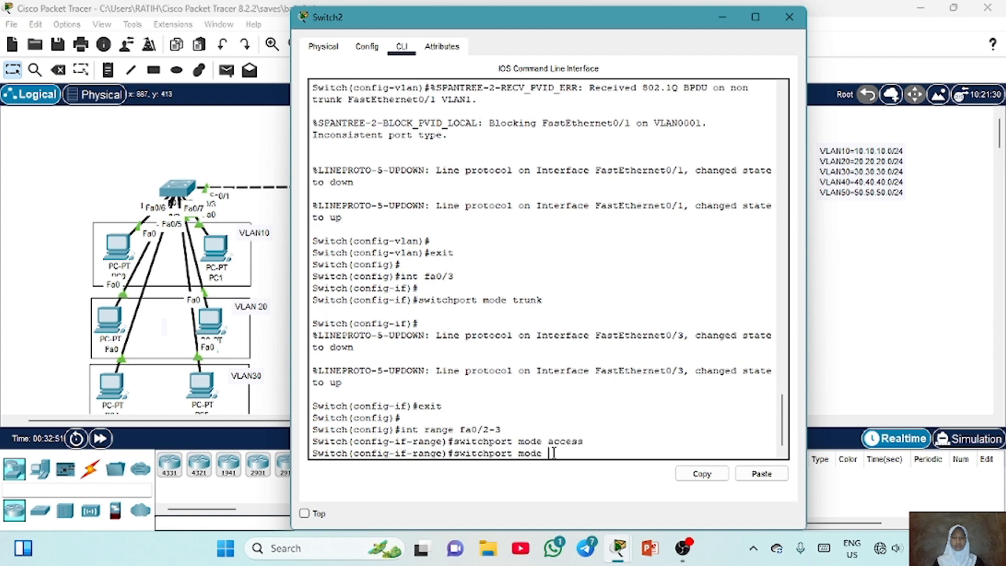
{"action": "type", "text": "access vlan 10"}
{"action": "key", "text": "Return"}
{"action": "key", "text": "Return"}
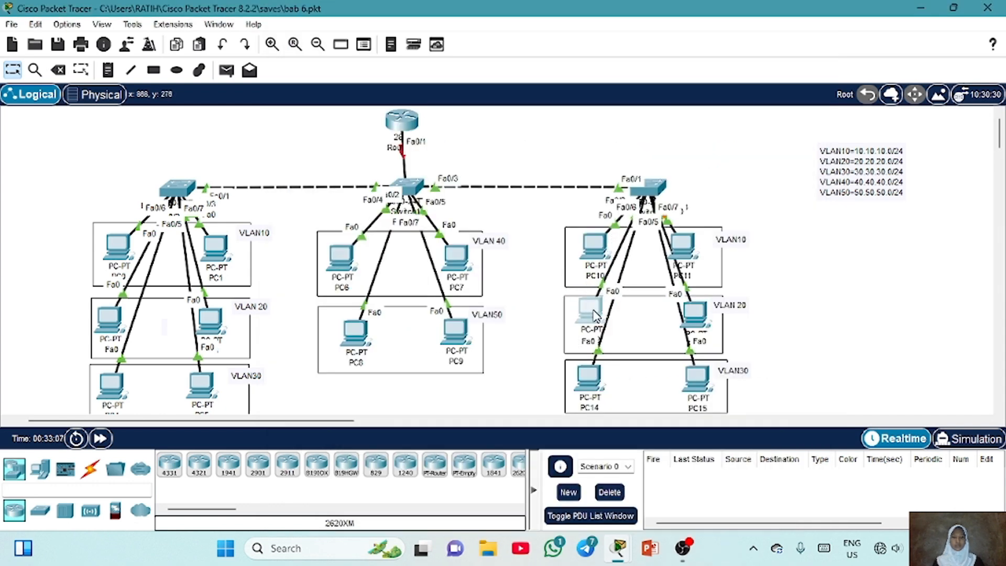
Select Switch2's ports Fa0/4–5 as an interface range and set them to access mode
{"action": "mouse_move", "coordinate": [694, 314]}
{"action": "left_mouse_down"}
{"action": "mouse_move", "coordinate": [824, 264]}
{"action": "mouse_move", "coordinate": [812, 189]}
{"action": "mouse_move", "coordinate": [704, 322]}
{"action": "mouse_move", "coordinate": [690, 322]}
{"action": "left_mouse_up"}
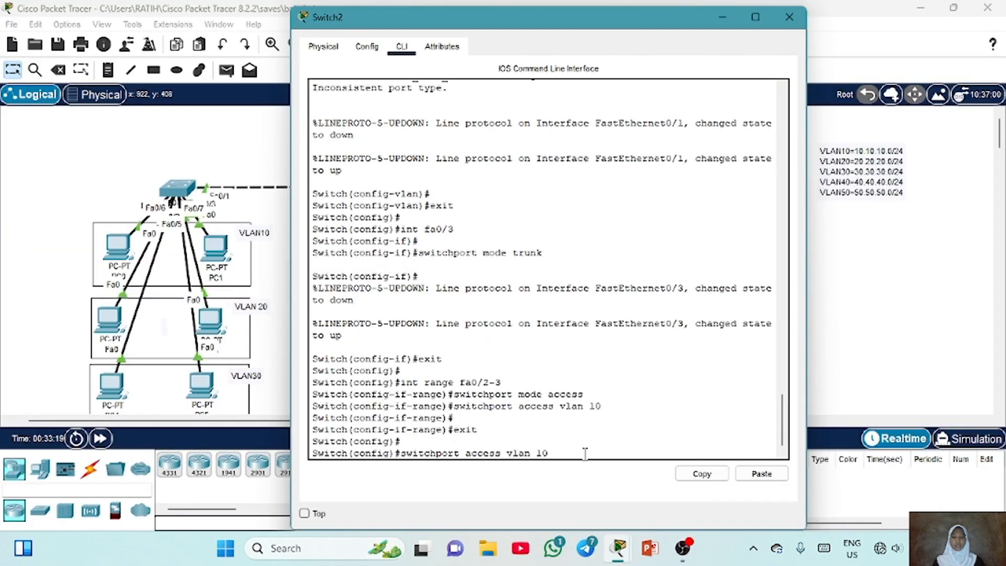
{"action": "key", "text": "Up"}
{"action": "key", "text": "Up"}
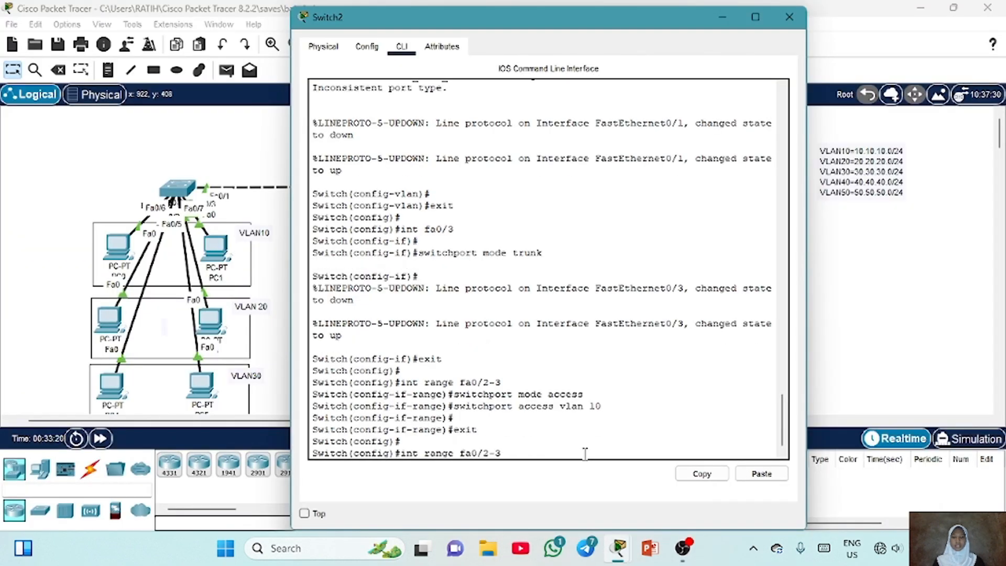
{"action": "key", "text": "BackSpace"}
{"action": "key", "text": "Return"}
{"action": "key", "text": "Up"}
{"action": "key", "text": "Up"}
{"action": "key", "text": "Up"}
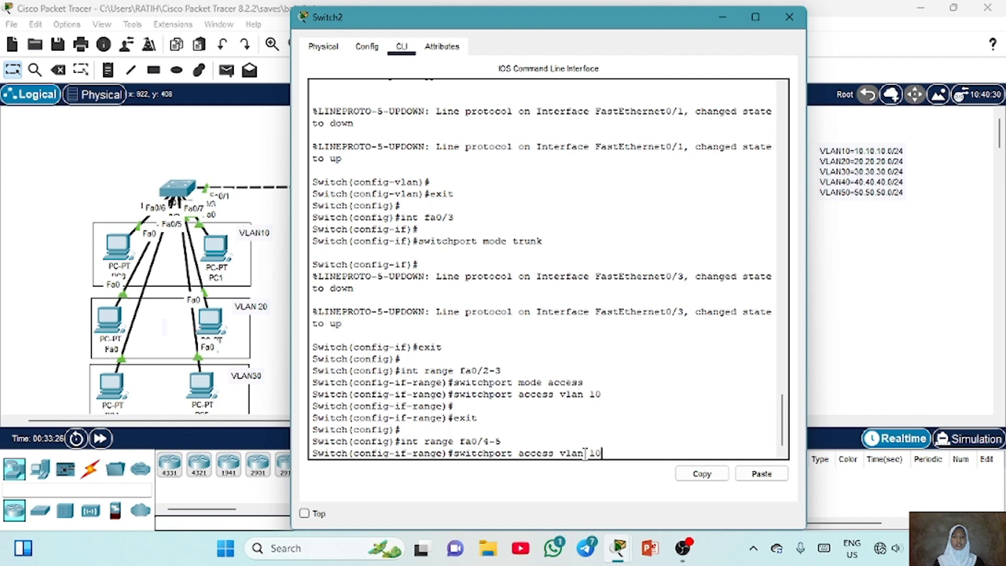
{"action": "key", "text": "Up"}
{"action": "key", "text": "Return"}
Assign Switch2's ports Fa0/4–5 to access VLAN 20 and close the switch's window
{"action": "key", "text": "Up"}
{"action": "key", "text": "Up"}
{"action": "key", "text": "Up"}
{"action": "key", "text": "Up"}
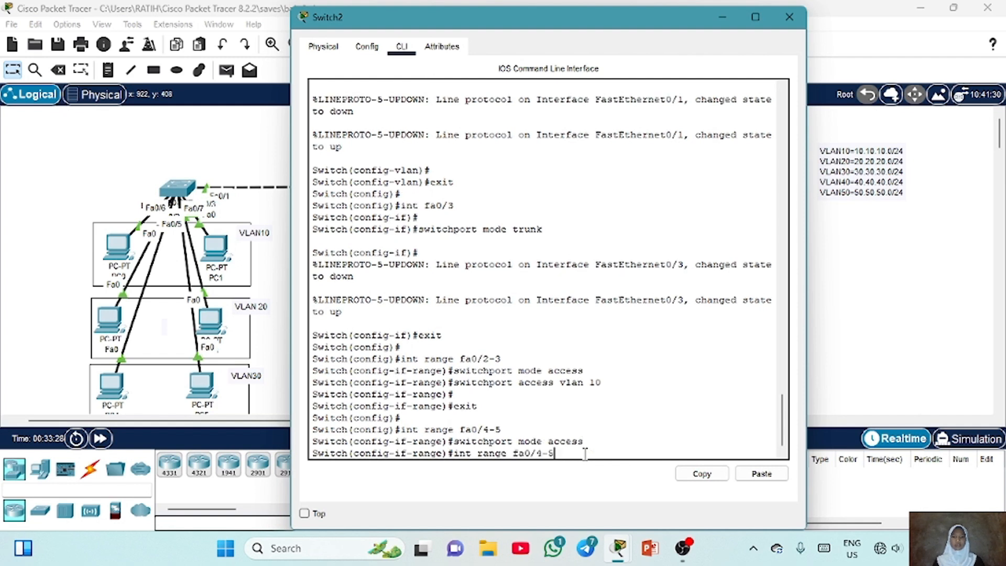
{"action": "key", "text": "BackSpace"}
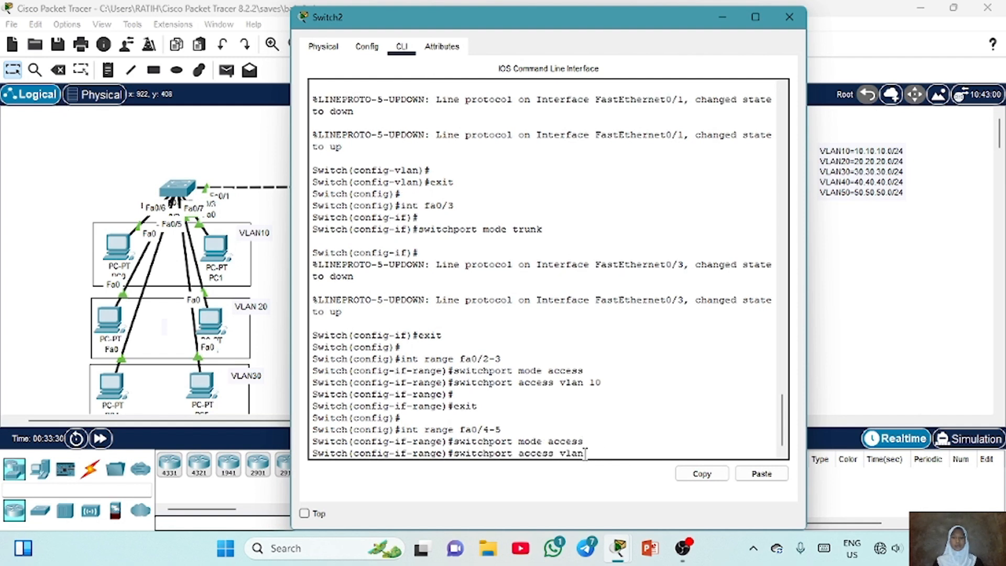
{"action": "type", "text": "20"}
{"action": "key", "text": "Return"}
{"action": "key", "text": "Return"}
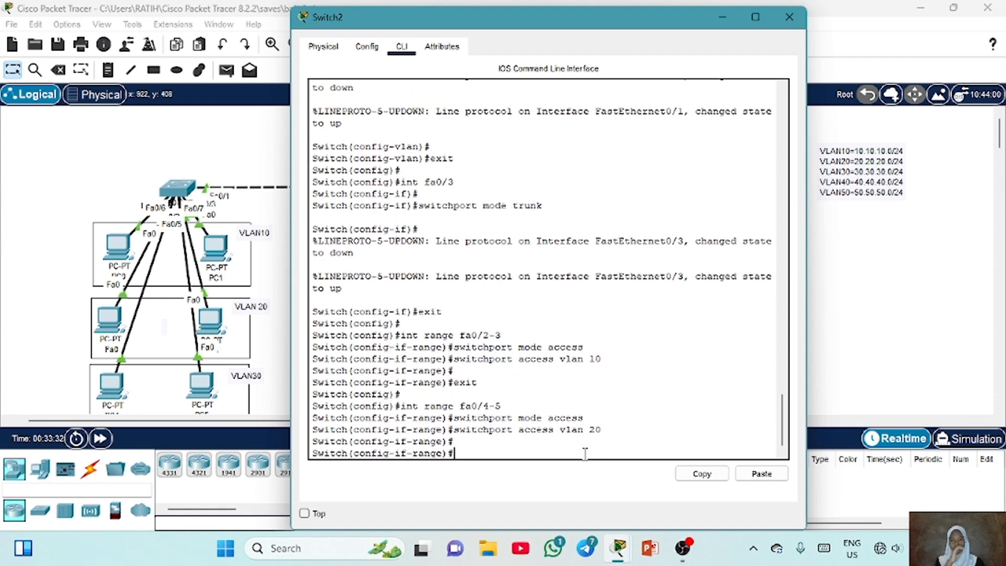
{"action": "left_click", "coordinate": [789, 17]}
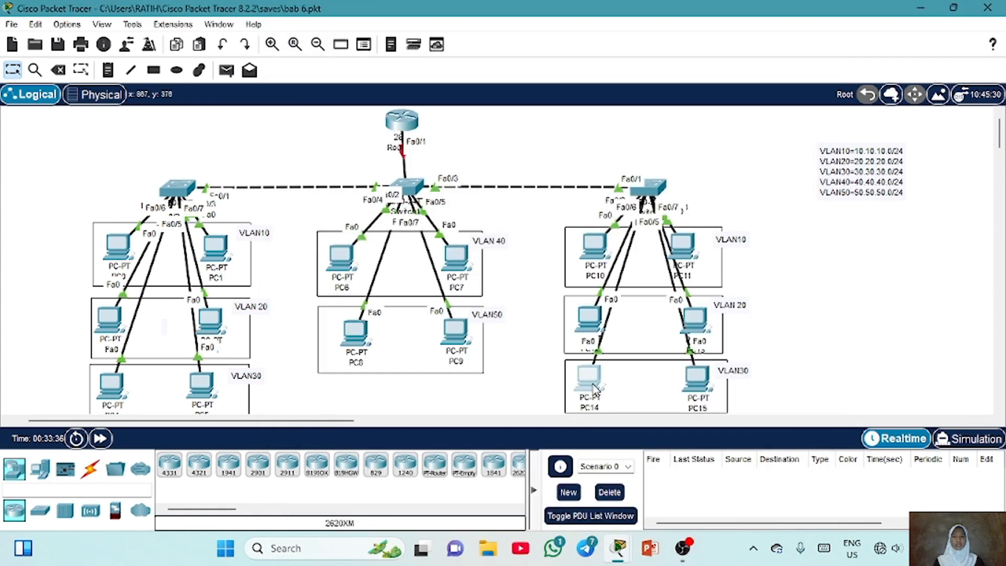
{"action": "mouse_move", "coordinate": [594, 388]}
{"action": "left_mouse_down"}
{"action": "mouse_move", "coordinate": [549, 310]}
{"action": "mouse_move", "coordinate": [595, 392]}
{"action": "left_mouse_up"}
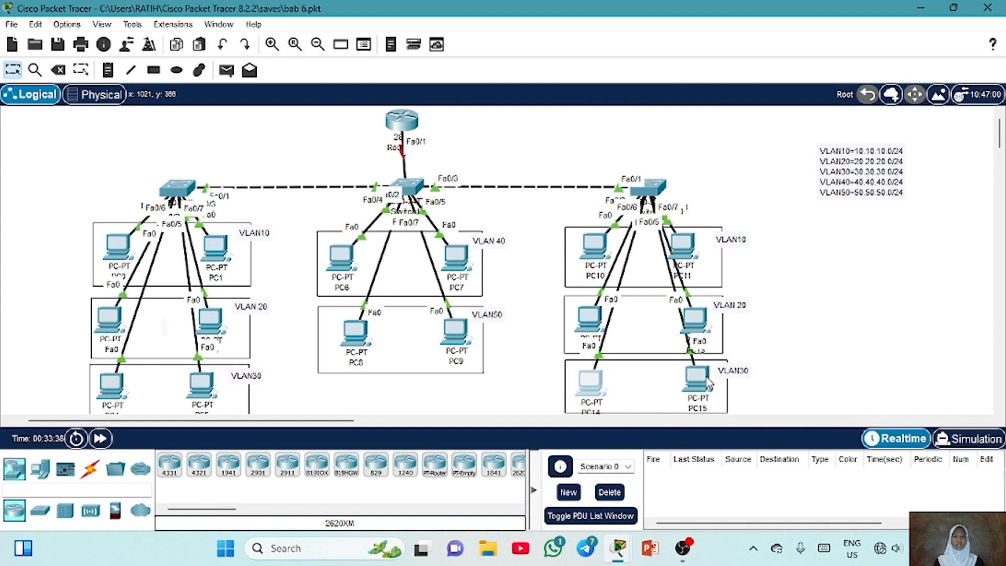
On Switch2, select ports Fa0/6–7 as an interface range and set them to access mode
{"action": "mouse_move", "coordinate": [708, 385]}
{"action": "left_mouse_down"}
{"action": "mouse_move", "coordinate": [711, 341]}
{"action": "mouse_move", "coordinate": [703, 381]}
{"action": "left_mouse_up"}
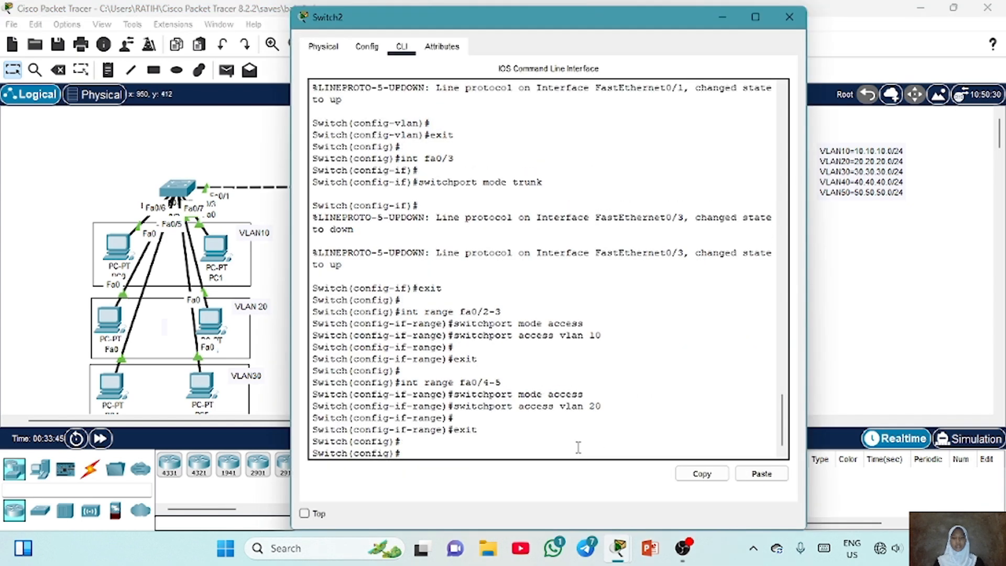
{"action": "key", "text": "BackSpace"}
{"action": "key", "text": "BackSpace"}
{"action": "type", "text": "6-7"}
{"action": "key", "text": "Return"}
{"action": "key", "text": "Up"}
{"action": "key", "text": "Up"}
{"action": "key", "text": "Up"}
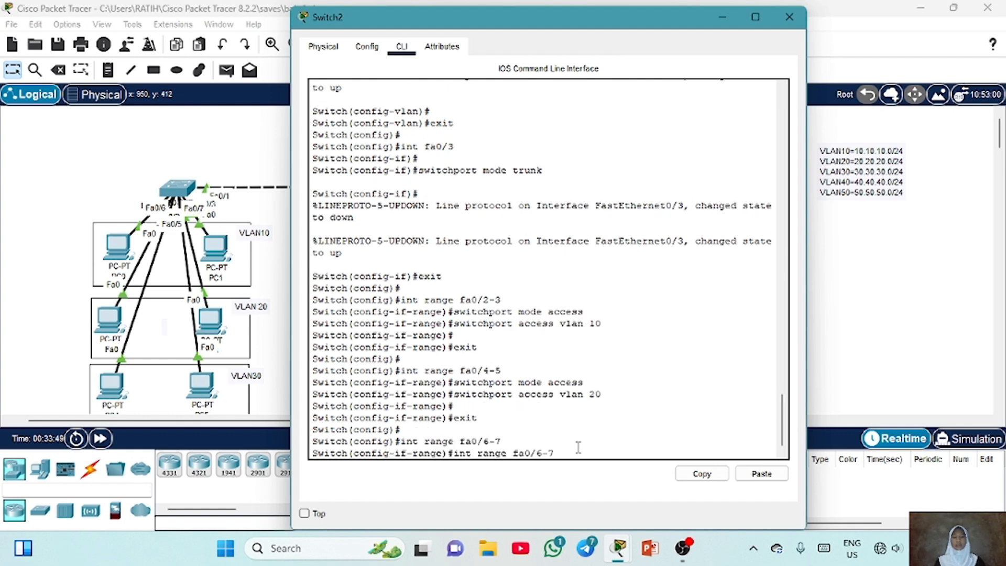
{"action": "key", "text": "Up"}
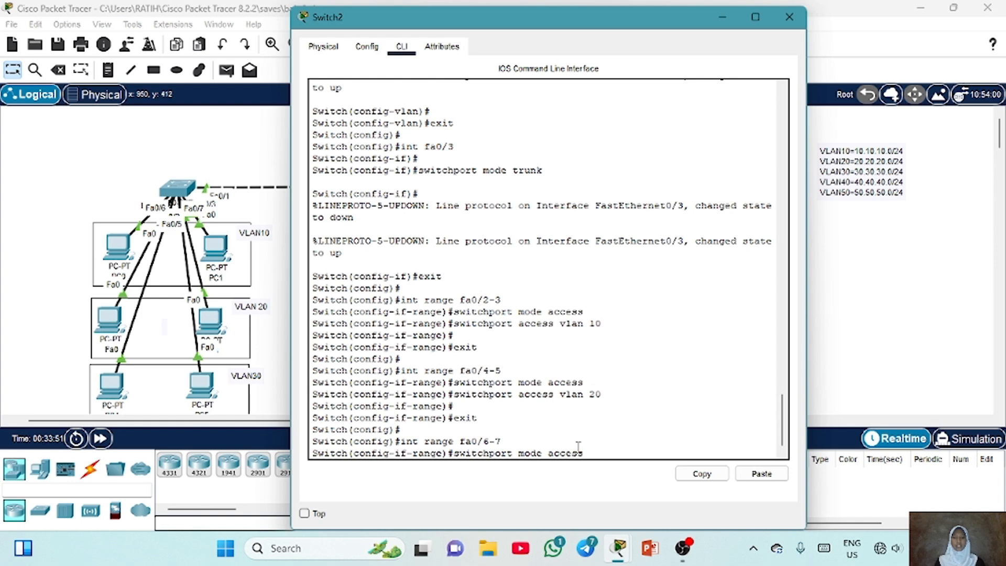
{"action": "key", "text": "Return"}
Assign Switch2's ports Fa0/6–7 to access VLAN 30
{"action": "type", "text": "exit"}
{"action": "key", "text": "Down"}
{"action": "key", "text": "Down"}
{"action": "key", "text": "Down"}
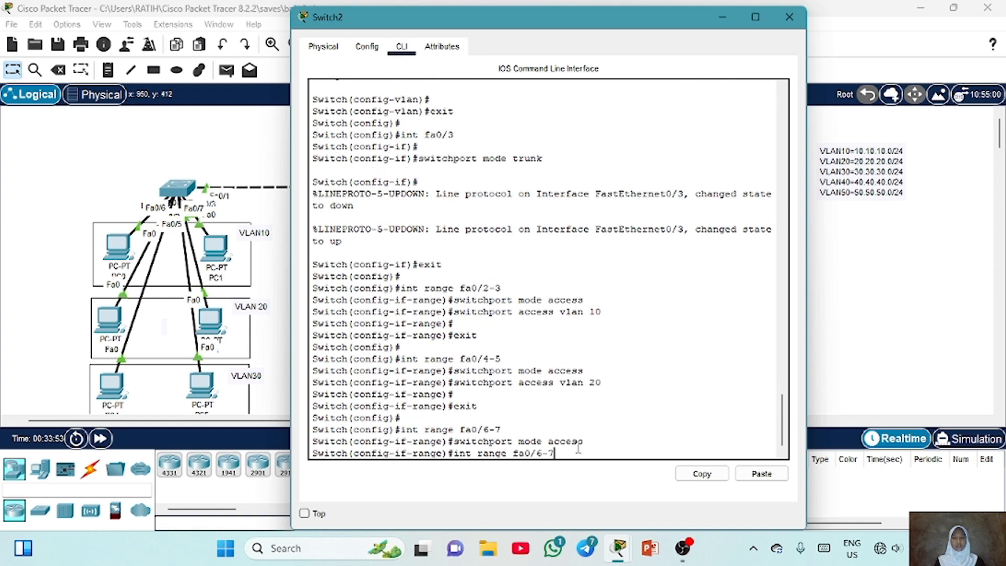
{"action": "key", "text": "Up"}
{"action": "key", "text": "Up"}
{"action": "key", "text": "Up"}
{"action": "key", "text": "Up"}
{"action": "key", "text": "Up"}
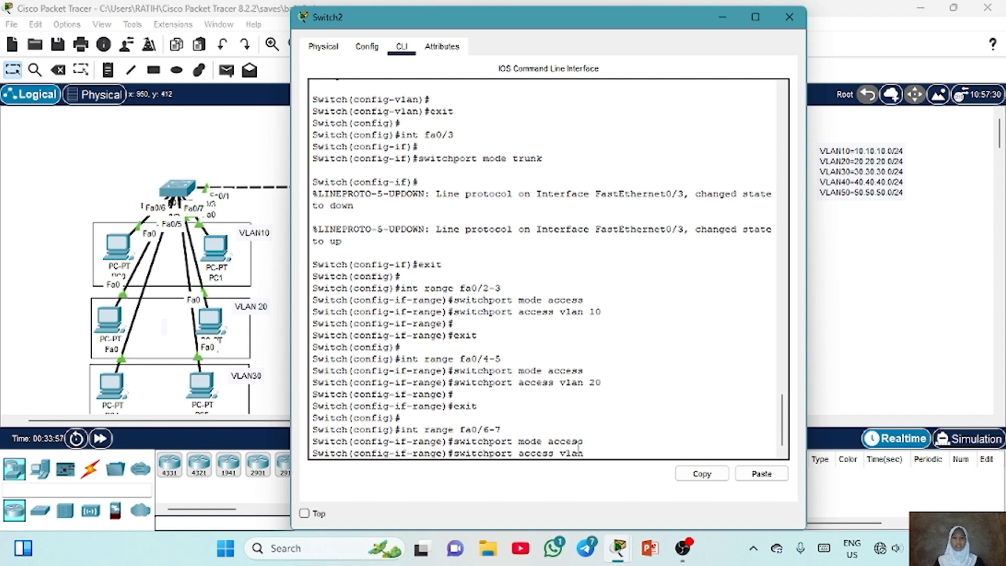
{"action": "key", "text": "Return"}
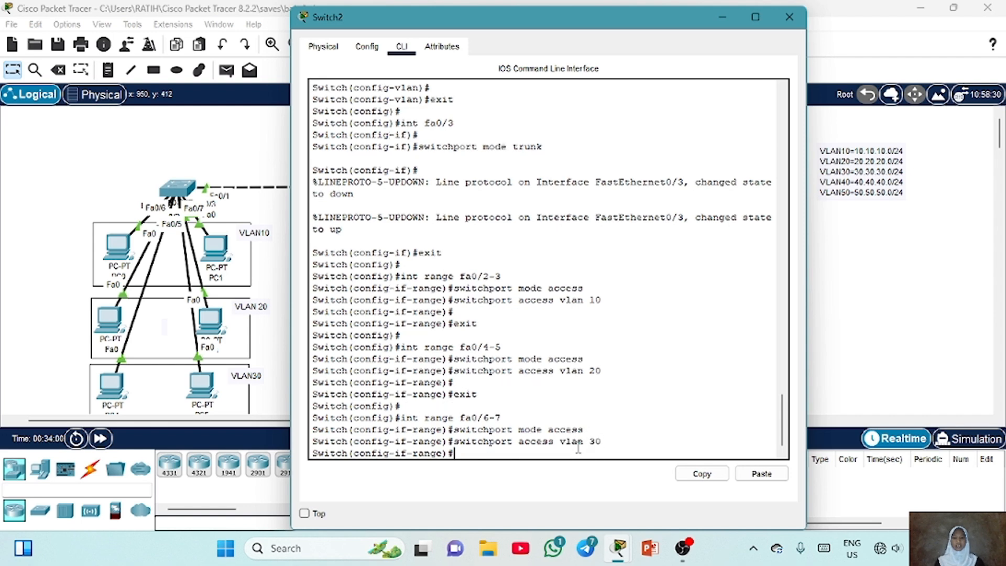
Display Switch2's VLAN brief table and highlight the VLAN 10, 20 and 30 port assignments
{"action": "key", "text": "Return"}
{"action": "type", "text": "do sh"}
{"action": "type", "text": "ow "}
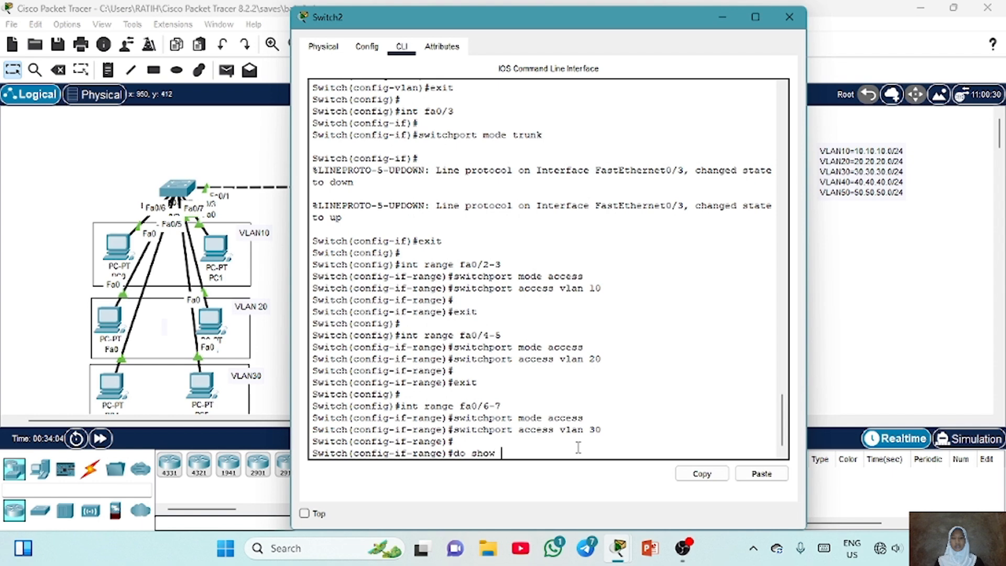
{"action": "type", "text": "vlan brief"}
{"action": "key", "text": "Return"}
{"action": "key", "text": "Return"}
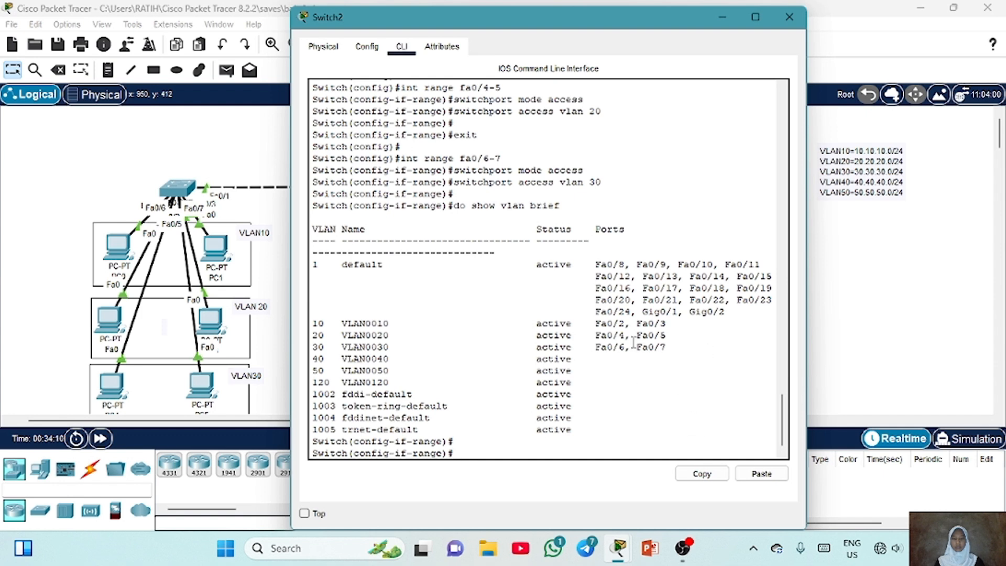
{"action": "left_click_drag", "start_coordinate": [676, 349], "coordinate": [314, 323]}
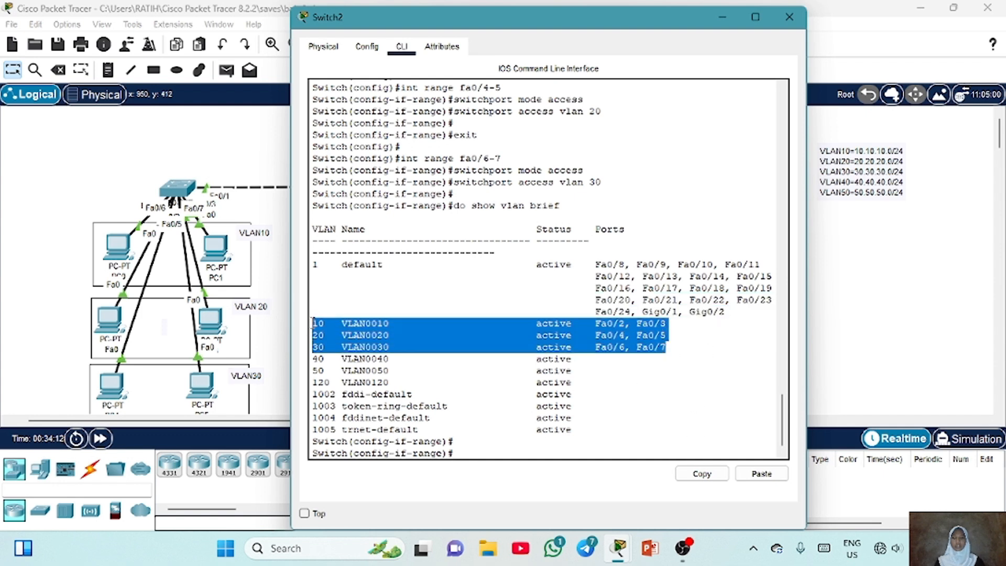
{"action": "left_click", "coordinate": [442, 336]}
Open Router0's command line, enter privileged mode and switch to global configuration mode
{"action": "mouse_move", "coordinate": [697, 556]}
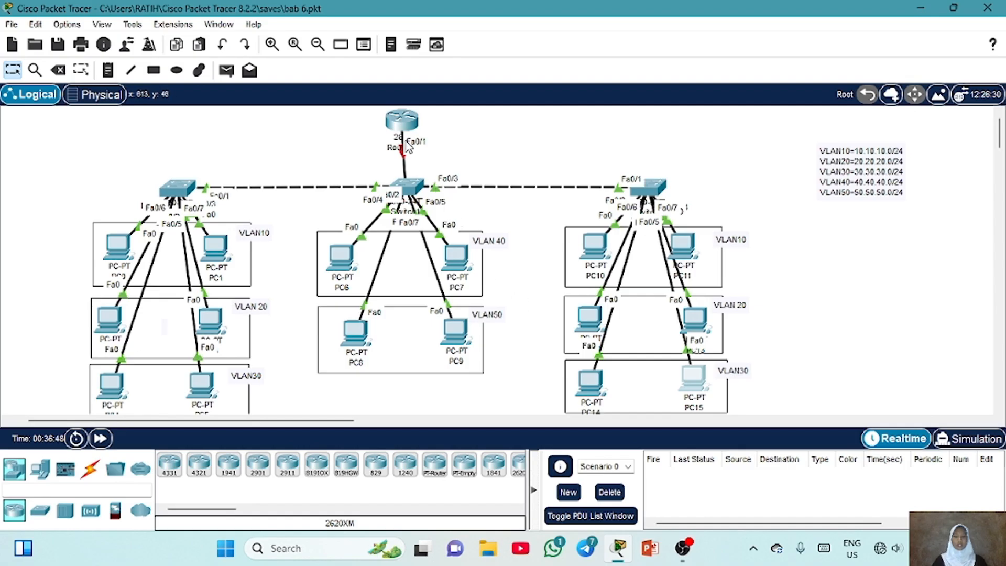
{"action": "left_click", "coordinate": [402, 126]}
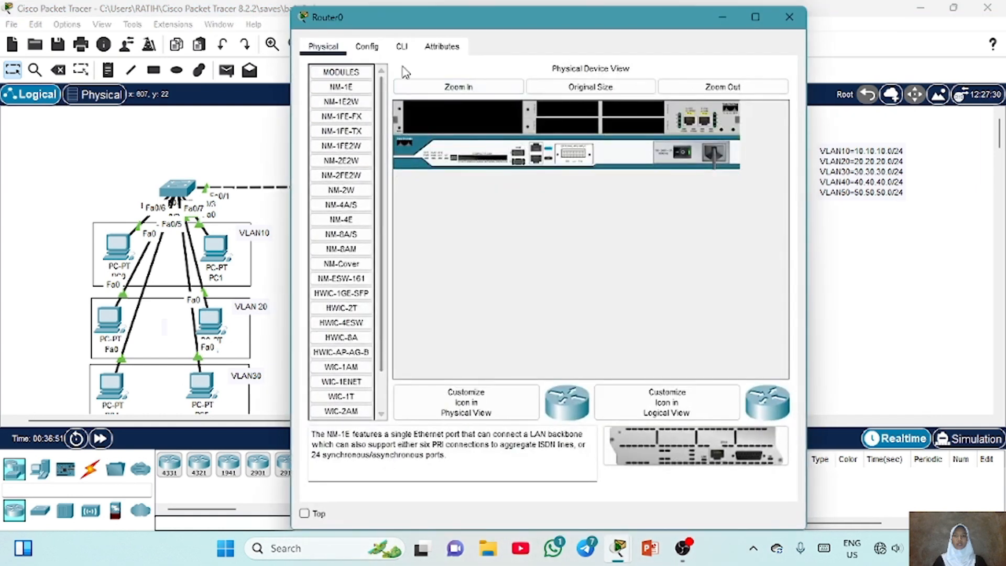
{"action": "left_click", "coordinate": [402, 46]}
{"action": "key", "text": "Return"}
{"action": "type", "text": "en"}
{"action": "key", "text": "Return"}
{"action": "key", "text": "Return"}
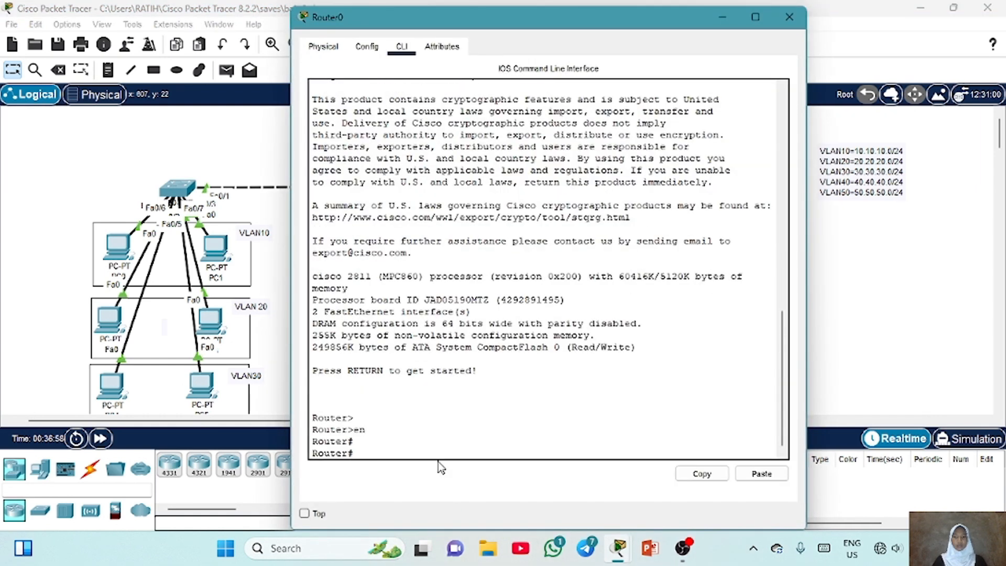
{"action": "type", "text": "conf t"}
{"action": "key", "text": "Return"}
{"action": "key", "text": "Return"}
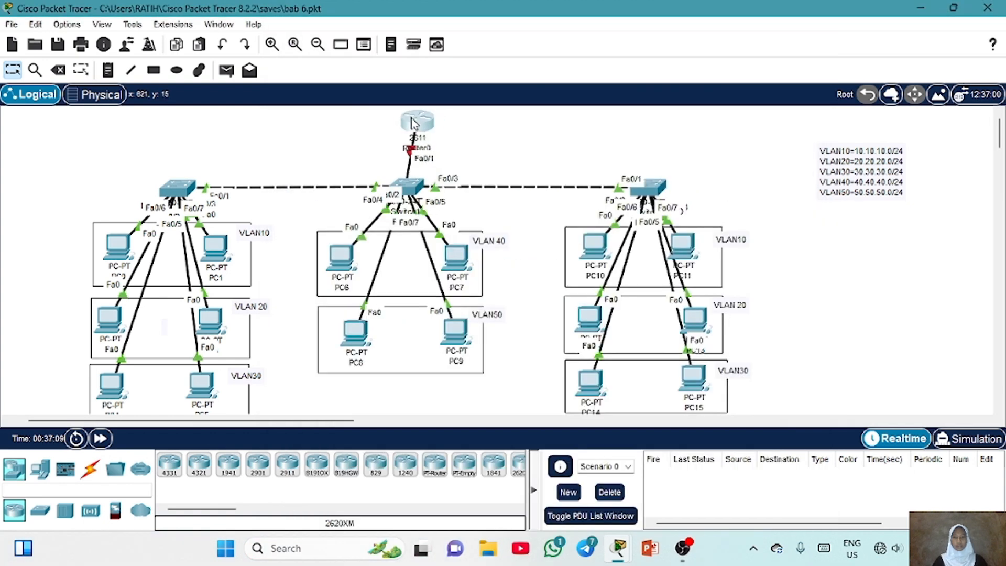
Bring up router interface Fa0/0 with no shutdown and return to global configuration
{"action": "left_click_drag", "start_coordinate": [415, 123], "coordinate": [471, 117]}
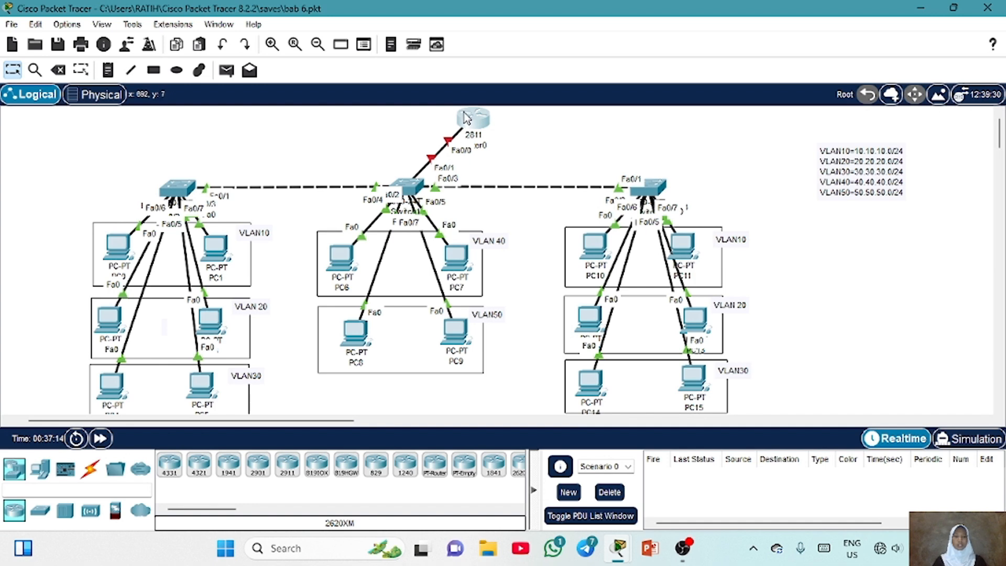
{"action": "left_click_drag", "start_coordinate": [471, 119], "coordinate": [420, 120]}
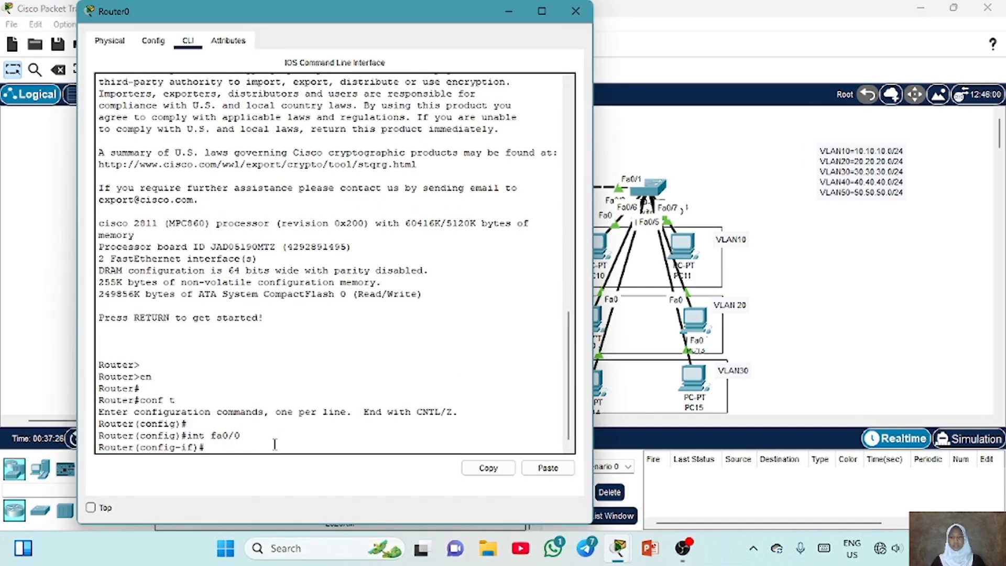
{"action": "key", "text": "Return"}
{"action": "type", "text": "no"}
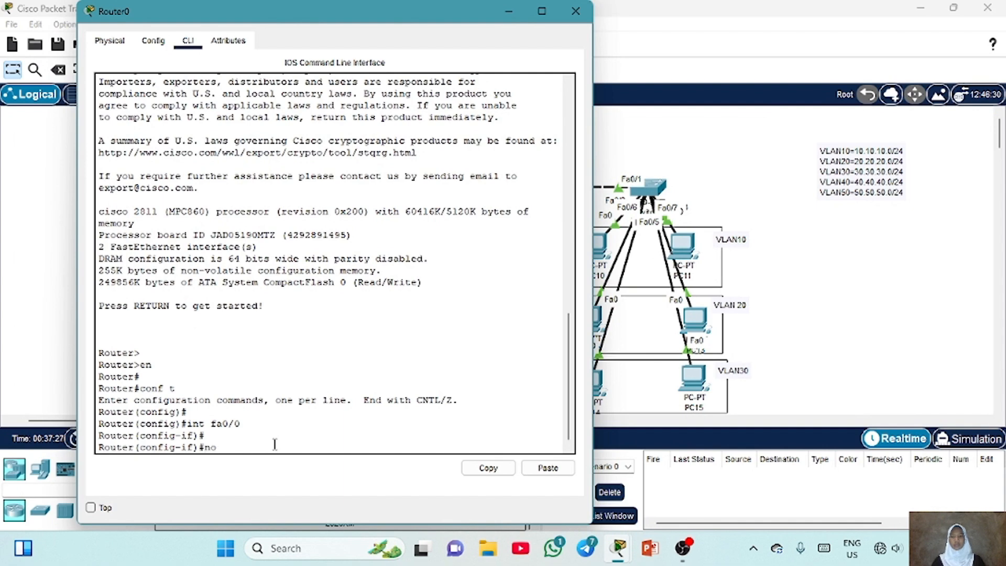
{"action": "type", "text": " sh"}
{"action": "key", "text": "Return"}
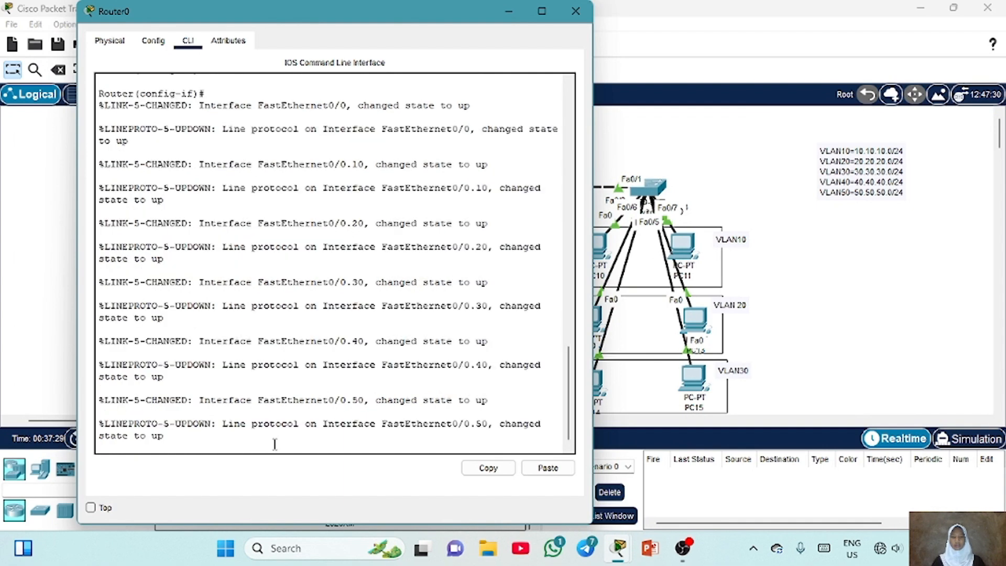
{"action": "key", "text": "Return"}
{"action": "key", "text": "Return"}
{"action": "type", "text": "exit"}
{"action": "key", "text": "Return"}
{"action": "key", "text": "Return"}
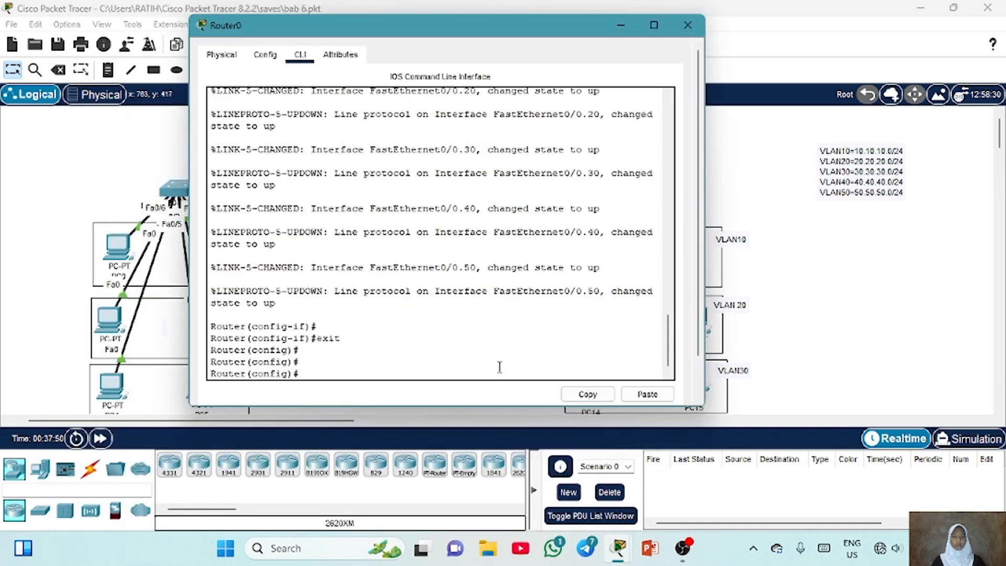
Create router subinterface Fa0/0.10 and set its encapsulation to dot1Q VLAN 10
{"action": "type", "text": "int fa0"}
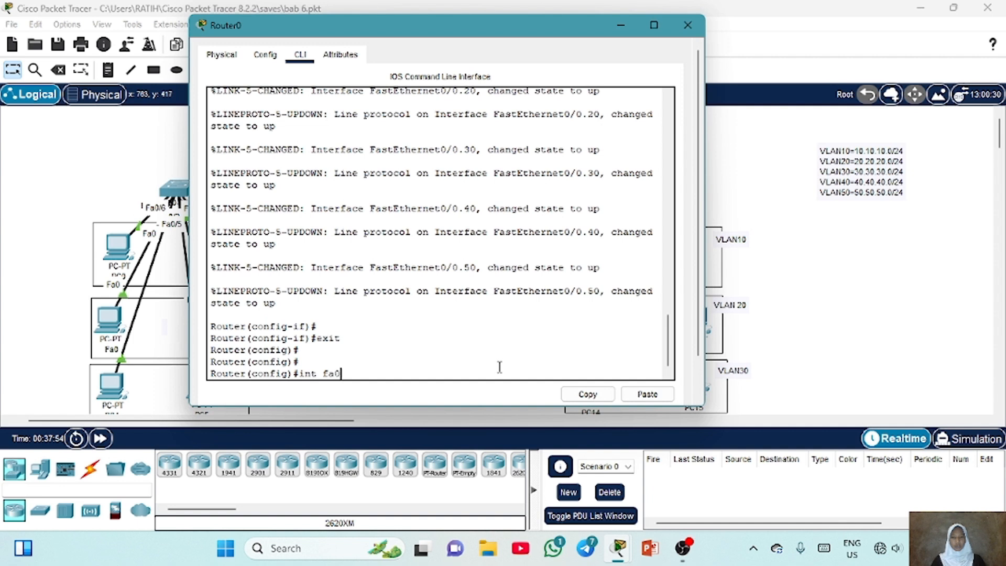
{"action": "type", "text": "/0.10"}
{"action": "key", "text": "Return"}
{"action": "key", "text": "Return"}
{"action": "type", "text": "enc"}
{"action": "key", "text": "Tab"}
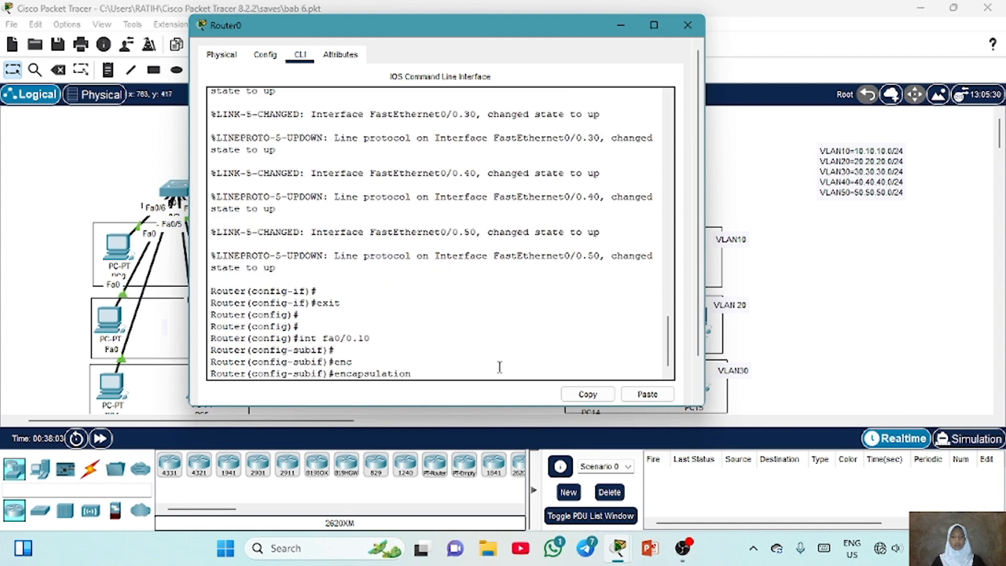
{"action": "type", "text": "dot1q 10"}
{"action": "key", "text": "Return"}
{"action": "key", "text": "Return"}
Give subinterface Fa0/0.10 the address 10.10.10.1 with mask 255.255.255.0 and leave it
{"action": "type", "text": "ip "}
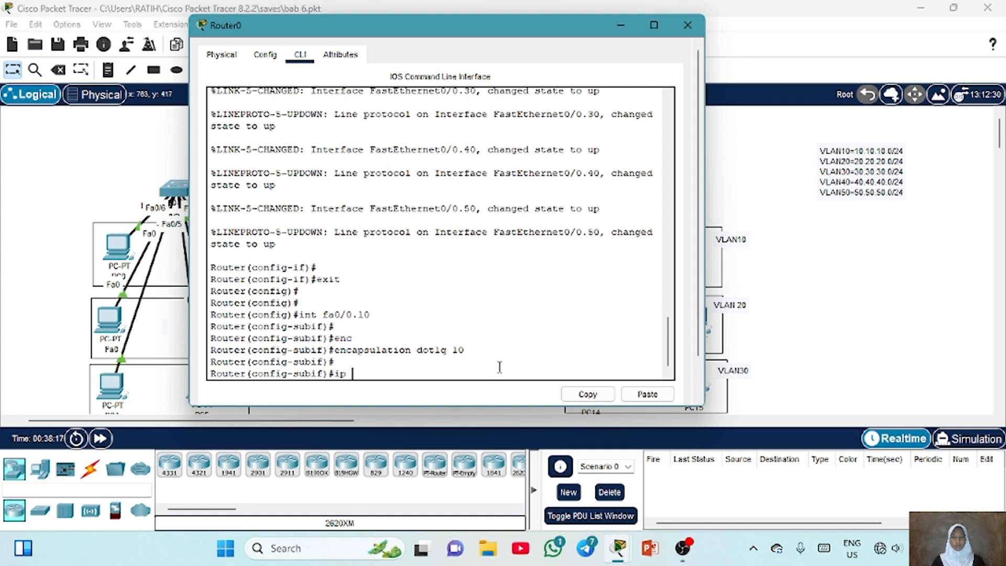
{"action": "type", "text": "address 10.10.10.1 255"}
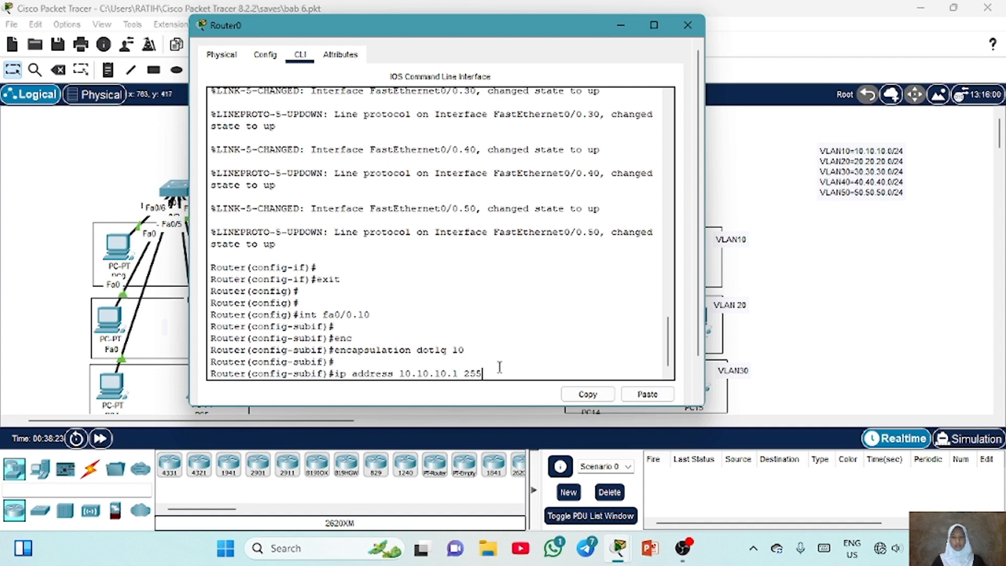
{"action": "type", "text": ".255.255.0"}
{"action": "key", "text": "BackSpace"}
{"action": "type", "text": "0"}
{"action": "key", "text": "Return"}
{"action": "key", "text": "Return"}
{"action": "type", "text": "exit"}
{"action": "key", "text": "Return"}
Create router subinterface Fa0/0.20 and set its encapsulation to dot1Q VLAN 20
{"action": "type", "text": "int fa0/0.10"}
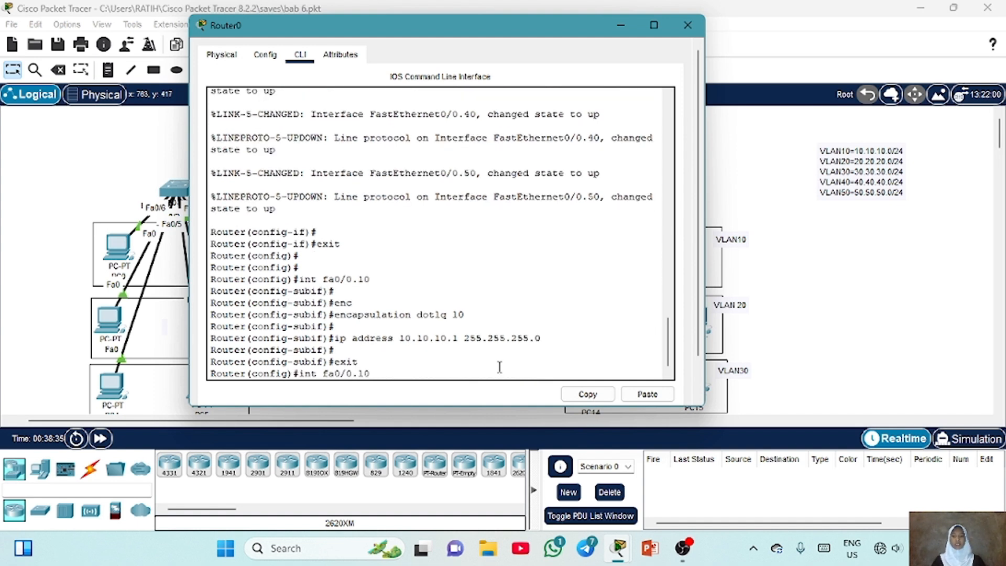
{"action": "key", "text": "BackSpace"}
{"action": "key", "text": "BackSpace"}
{"action": "type", "text": "20"}
{"action": "key", "text": "Return"}
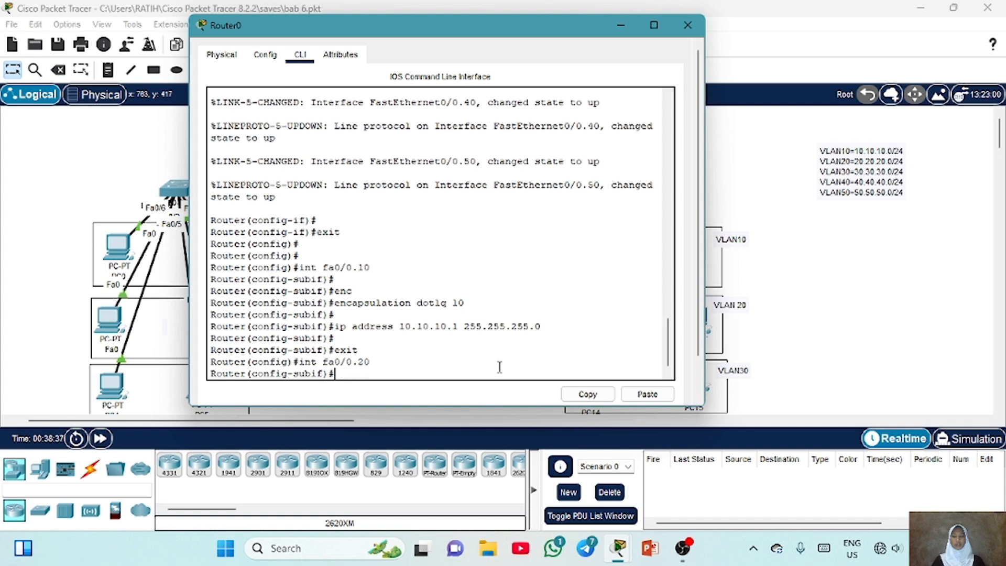
{"action": "key", "text": "Up"}
{"action": "key", "text": "Up"}
{"action": "key", "text": "Up"}
Give subinterface Fa0/0.20 the address 20.20.20.1 with mask 255.255.255.0 and leave it
{"action": "key", "text": "Up"}
{"action": "key", "text": "BackSpace"}
{"action": "key", "text": "BackSpace"}
{"action": "type", "text": "20"}
{"action": "key", "text": "Return"}
{"action": "key", "text": "Up"}
{"action": "key", "text": "Up"}
{"action": "key", "text": "Up"}
{"action": "key", "text": "Up"}
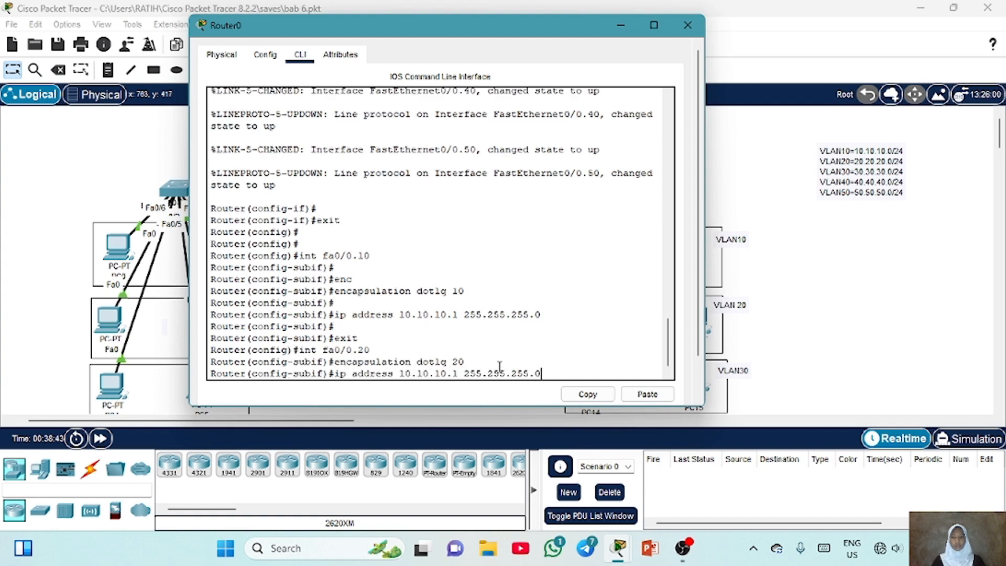
{"action": "key", "text": "Left"}
{"action": "key", "text": "Left"}
{"action": "key", "text": "Left"}
{"action": "key", "text": "Left"}
{"action": "key", "text": "Left"}
{"action": "key", "text": "Left"}
{"action": "key", "text": "Left"}
{"action": "key", "text": "Left"}
{"action": "key", "text": "Left"}
{"action": "key", "text": "Left"}
{"action": "key", "text": "Left"}
{"action": "key", "text": "Left"}
{"action": "key", "text": "Left"}
{"action": "key", "text": "Left"}
{"action": "key", "text": "Left"}
{"action": "key", "text": "Left"}
{"action": "key", "text": "Left"}
{"action": "key", "text": "BackSpace"}
{"action": "key", "text": "BackSpace"}
{"action": "key", "text": "BackSpace"}
{"action": "key", "text": "BackSpace"}
{"action": "key", "text": "BackSpace"}
{"action": "key", "text": "BackSpace"}
{"action": "key", "text": "BackSpace"}
{"action": "type", "text": "20.20.2"}
{"action": "key", "text": "Return"}
{"action": "key", "text": "Return"}
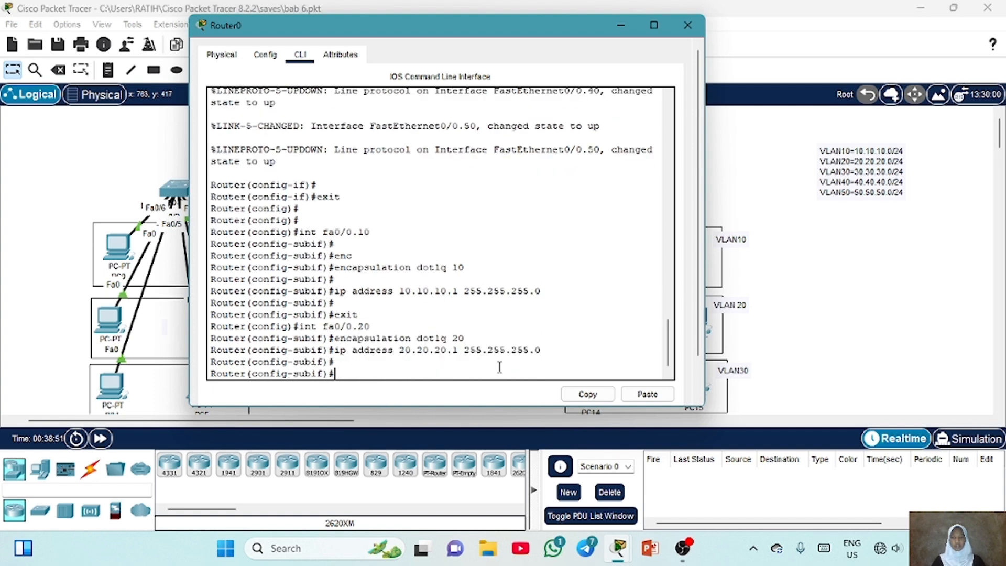
{"action": "type", "text": "exit"}
{"action": "key", "text": "Return"}
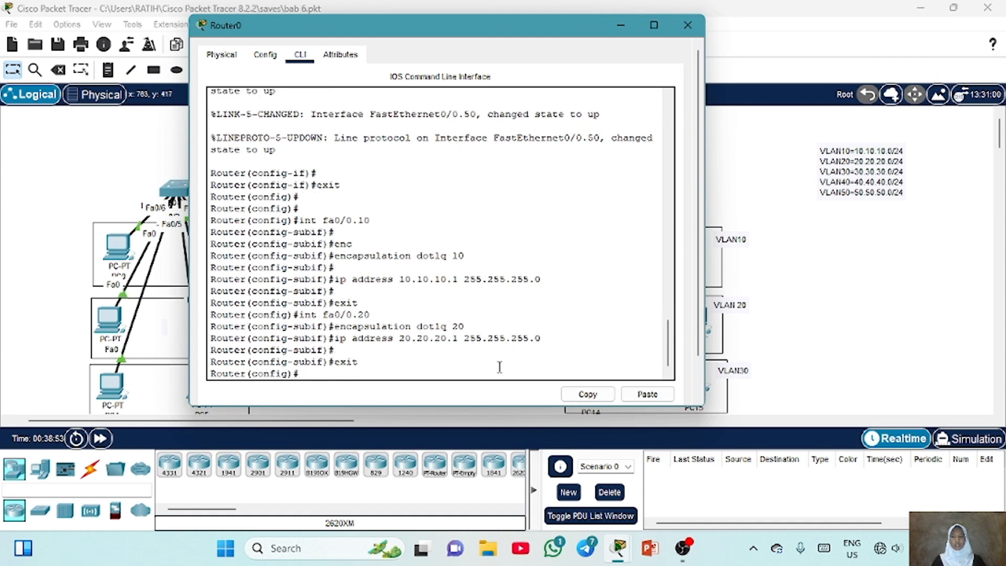
Create router subinterface Fa0/0.30 and set its encapsulation to dot1Q VLAN 30
{"action": "key", "text": "Return"}
{"action": "type", "text": "int fa0/0.30"}
{"action": "key", "text": "Return"}
{"action": "key", "text": "Up"}
{"action": "key", "text": "Up"}
{"action": "key", "text": "Up"}
Give subinterface Fa0/0.30 the address 30.30.30.1 with mask 255.255.255.0 and leave it
{"action": "key", "text": "Up"}
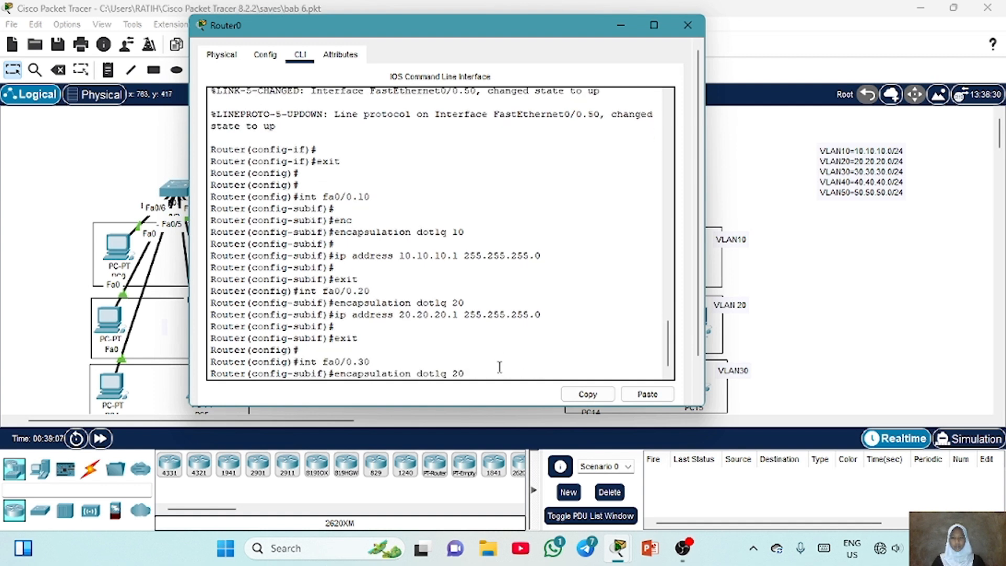
{"action": "key", "text": "BackSpace"}
{"action": "key", "text": "BackSpace"}
{"action": "type", "text": "30"}
{"action": "key", "text": "Return"}
{"action": "key", "text": "Up"}
{"action": "key", "text": "Up"}
{"action": "key", "text": "Up"}
{"action": "key", "text": "Up"}
{"action": "key", "text": "Left"}
{"action": "key", "text": "Left"}
{"action": "key", "text": "Left"}
{"action": "key", "text": "Left"}
{"action": "key", "text": "Left"}
{"action": "key", "text": "Left"}
{"action": "key", "text": "Left"}
{"action": "key", "text": "Left"}
{"action": "key", "text": "Left"}
{"action": "key", "text": "Left"}
{"action": "key", "text": "Left"}
{"action": "key", "text": "Left"}
{"action": "key", "text": "Left"}
{"action": "key", "text": "Left"}
{"action": "key", "text": "Left"}
{"action": "key", "text": "Left"}
{"action": "key", "text": "BackSpace"}
{"action": "key", "text": "BackSpace"}
{"action": "key", "text": "BackSpace"}
{"action": "key", "text": "BackSpace"}
{"action": "key", "text": "BackSpace"}
{"action": "key", "text": "BackSpace"}
{"action": "key", "text": "BackSpace"}
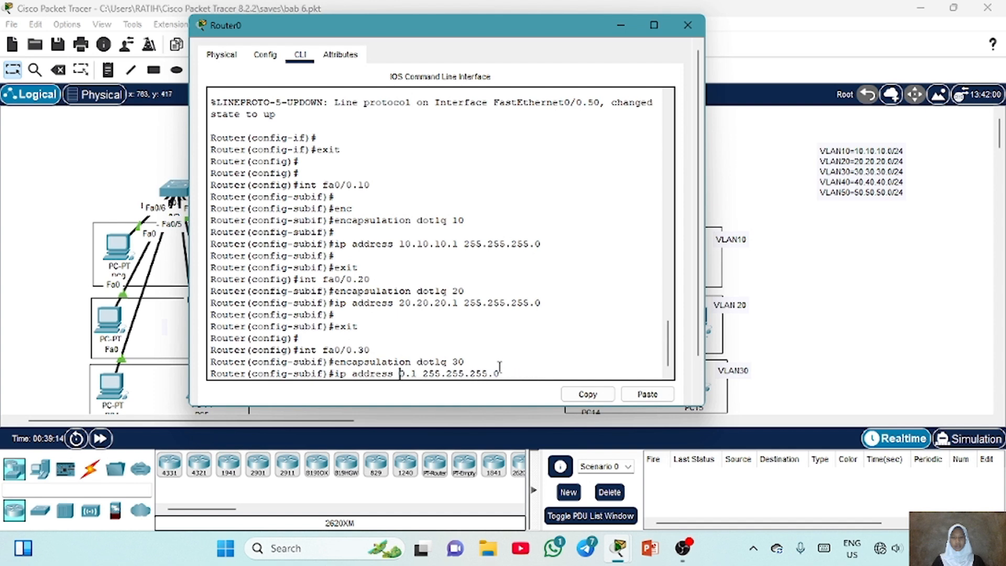
{"action": "type", "text": "30.30.3"}
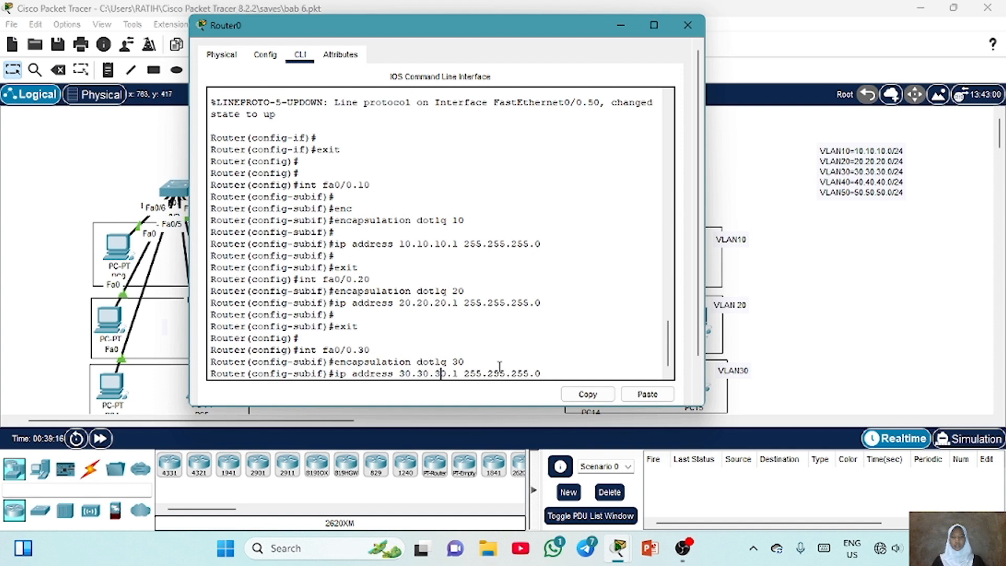
{"action": "key", "text": "Return"}
{"action": "key", "text": "Return"}
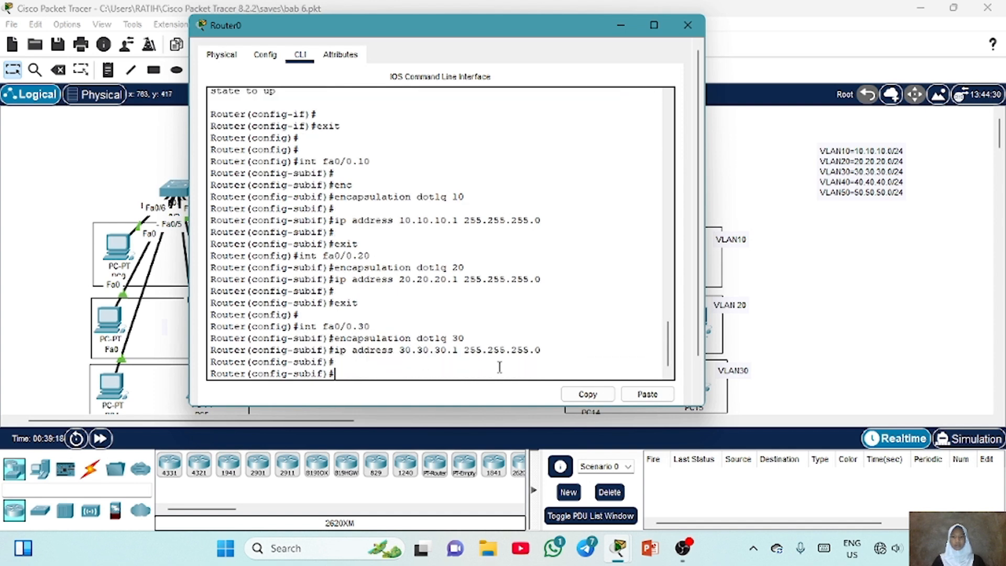
{"action": "type", "text": "exit"}
Create router subinterface Fa0/0.40 and set its encapsulation to dot1Q VLAN 40
{"action": "key", "text": "Return"}
{"action": "key", "text": "Up"}
{"action": "key", "text": "Up"}
{"action": "key", "text": "Up"}
{"action": "key", "text": "Up"}
{"action": "key", "text": "Left"}
{"action": "key", "text": "BackSpace"}
{"action": "type", "text": "4"}
{"action": "key", "text": "Return"}
Give subinterface Fa0/0.40 the address 40.40.40.1 with mask 255.255.255.0 and leave it
{"action": "key", "text": "Up"}
{"action": "key", "text": "Up"}
{"action": "key", "text": "Up"}
{"action": "key", "text": "Up"}
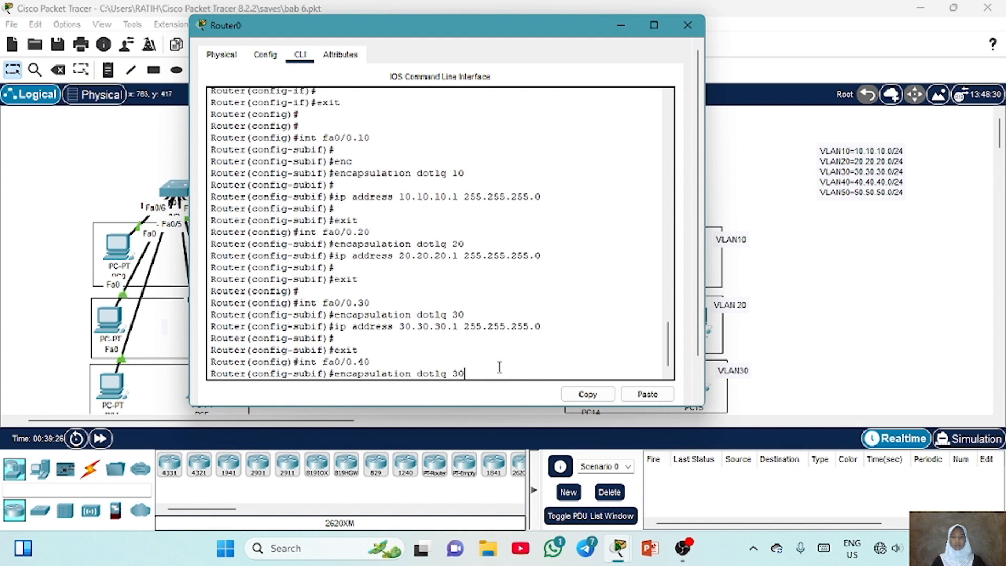
{"action": "key", "text": "Left"}
{"action": "key", "text": "BackSpace"}
{"action": "type", "text": "4"}
{"action": "key", "text": "Return"}
{"action": "key", "text": "Up"}
{"action": "key", "text": "Up"}
{"action": "key", "text": "Up"}
{"action": "key", "text": "Up"}
{"action": "key", "text": "Left"}
{"action": "key", "text": "Left"}
{"action": "key", "text": "Left"}
{"action": "key", "text": "Left"}
{"action": "key", "text": "Left"}
{"action": "key", "text": "Left"}
{"action": "key", "text": "Left"}
{"action": "key", "text": "Left"}
{"action": "key", "text": "Left"}
{"action": "key", "text": "Left"}
{"action": "key", "text": "Left"}
{"action": "key", "text": "Left"}
{"action": "key", "text": "Left"}
{"action": "key", "text": "Left"}
{"action": "key", "text": "Left"}
{"action": "key", "text": "Left"}
{"action": "key", "text": "Left"}
{"action": "key", "text": "BackSpace"}
{"action": "key", "text": "BackSpace"}
{"action": "key", "text": "BackSpace"}
{"action": "key", "text": "BackSpace"}
{"action": "key", "text": "BackSpace"}
{"action": "key", "text": "BackSpace"}
{"action": "key", "text": "BackSpace"}
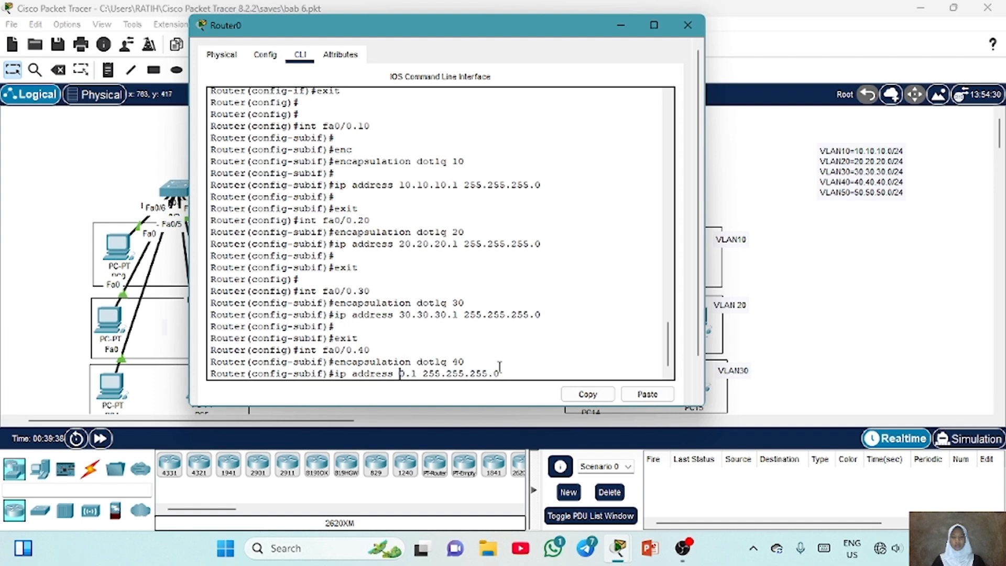
{"action": "type", "text": "40.40.4"}
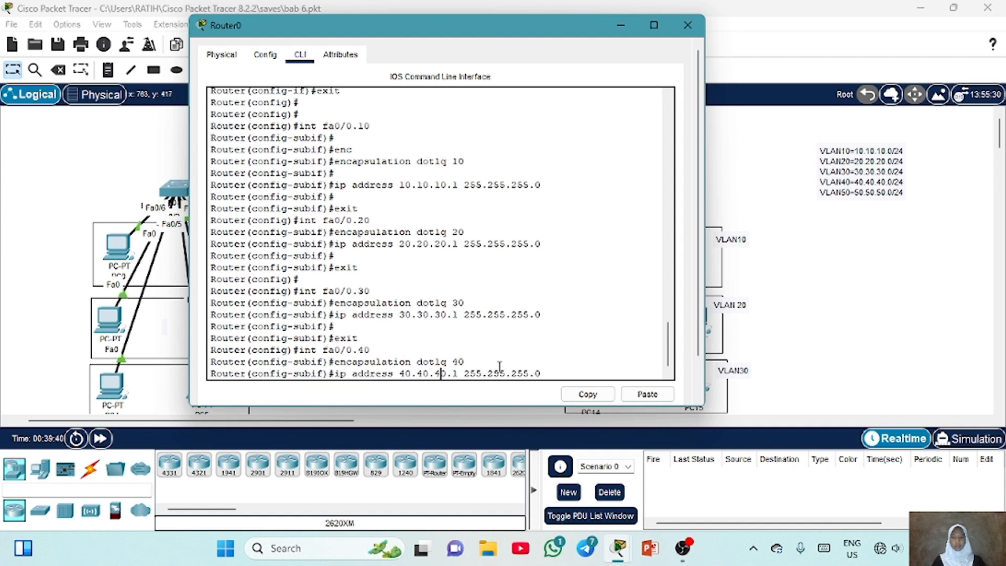
{"action": "key", "text": "Return"}
{"action": "type", "text": "exit"}
{"action": "key", "text": "Return"}
{"action": "key", "text": "Return"}
Create router subinterface Fa0/0.50 and set its encapsulation to dot1Q VLAN 50
{"action": "key", "text": "Up"}
{"action": "key", "text": "Up"}
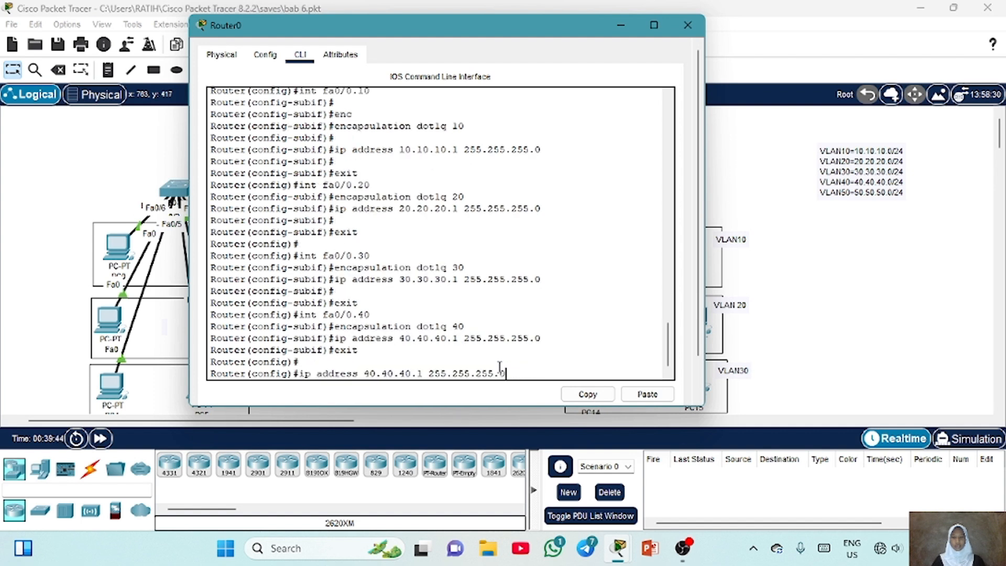
{"action": "key", "text": "Up"}
{"action": "key", "text": "Up"}
{"action": "key", "text": "Up"}
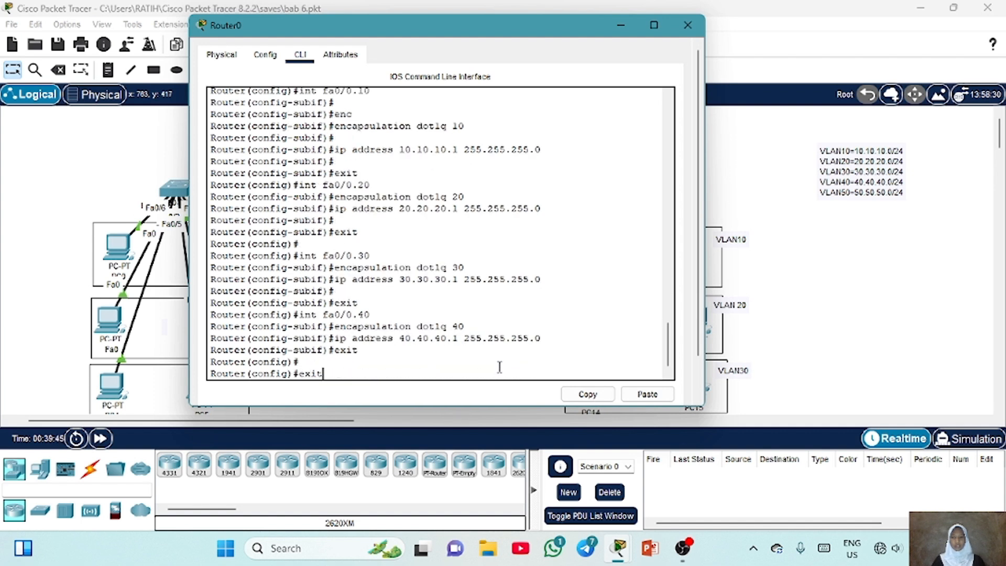
{"action": "key", "text": "Down"}
{"action": "key", "text": "BackSpace"}
{"action": "type", "text": "5"}
{"action": "key", "text": "Return"}
Give subinterface Fa0/0.50 the address 50.50.50.1 with mask 255.255.255.0
{"action": "key", "text": "Up"}
{"action": "key", "text": "Up"}
{"action": "key", "text": "Up"}
{"action": "key", "text": "Up"}
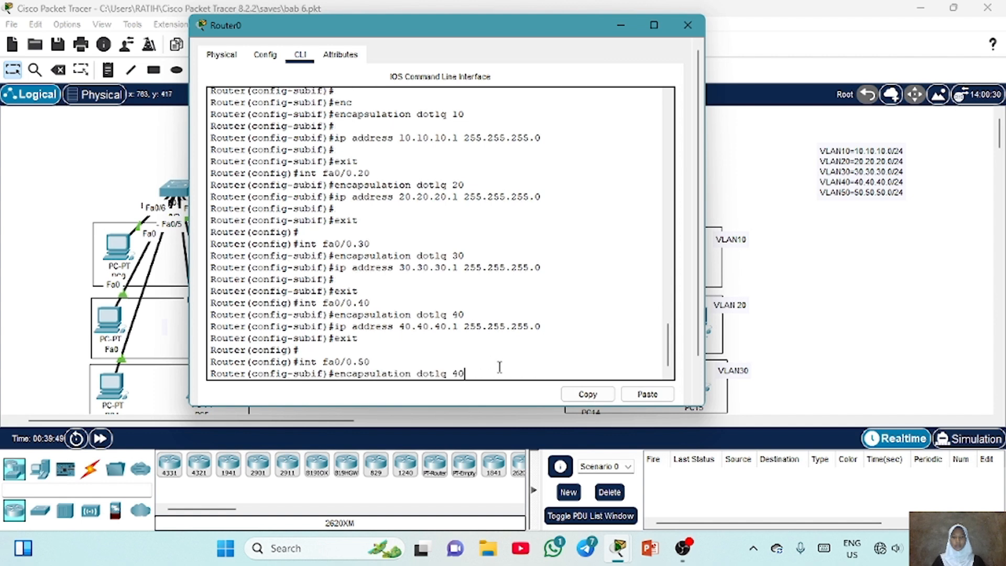
{"action": "key", "text": "BackSpace"}
{"action": "type", "text": "5"}
{"action": "key", "text": "Return"}
{"action": "key", "text": "Up"}
{"action": "key", "text": "Up"}
{"action": "key", "text": "Up"}
{"action": "key", "text": "Up"}
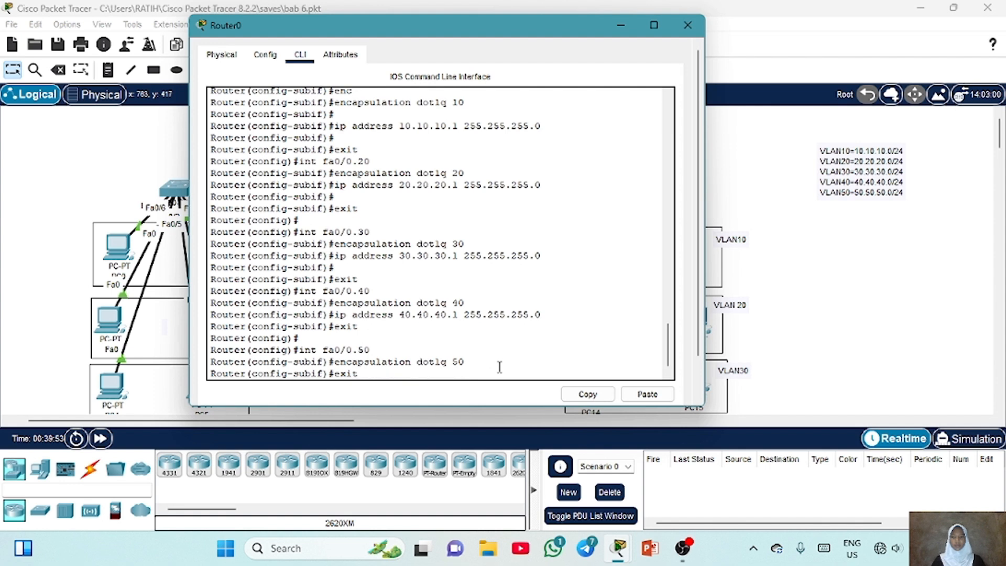
{"action": "key", "text": "Left"}
{"action": "key", "text": "Left"}
{"action": "key", "text": "Left"}
{"action": "key", "text": "Left"}
{"action": "key", "text": "Left"}
{"action": "key", "text": "Left"}
{"action": "key", "text": "Left"}
{"action": "key", "text": "Left"}
{"action": "key", "text": "Left"}
{"action": "key", "text": "Left"}
{"action": "key", "text": "Left"}
{"action": "key", "text": "Left"}
{"action": "key", "text": "Left"}
{"action": "key", "text": "Left"}
{"action": "key", "text": "Left"}
{"action": "key", "text": "Left"}
{"action": "key", "text": "Left"}
{"action": "key", "text": "Left"}
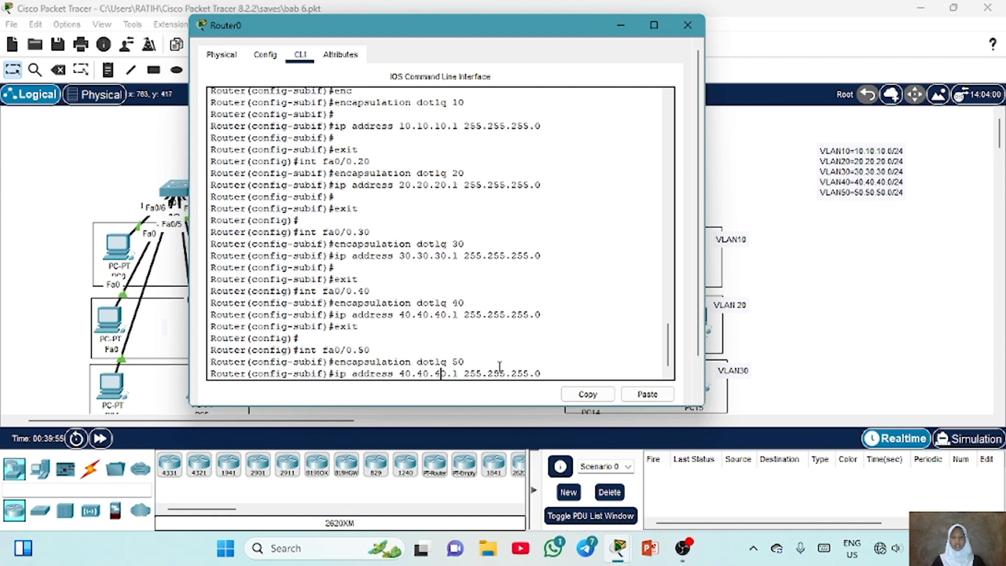
{"action": "key", "text": "BackSpace"}
{"action": "key", "text": "BackSpace"}
{"action": "key", "text": "BackSpace"}
{"action": "key", "text": "BackSpace"}
{"action": "key", "text": "BackSpace"}
{"action": "key", "text": "BackSpace"}
{"action": "key", "text": "BackSpace"}
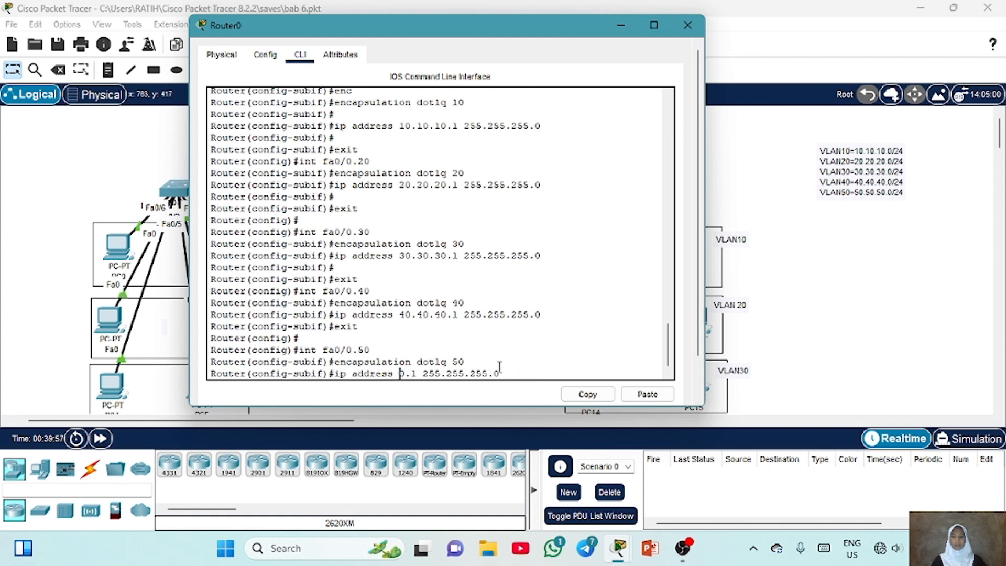
{"action": "type", "text": "50.50.50"}
{"action": "key", "text": "Return"}
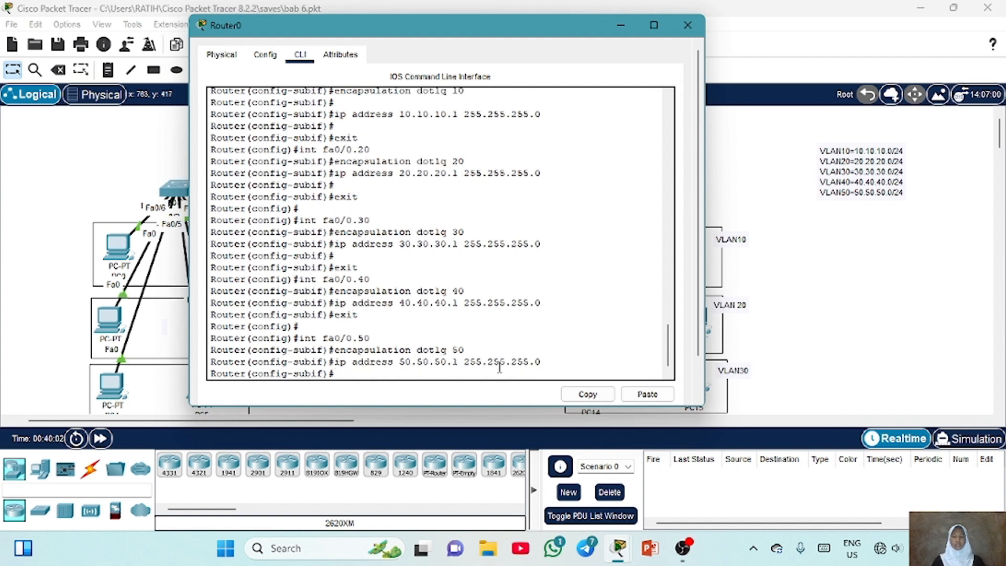
Display a brief summary of the router's interfaces and their IP addresses
{"action": "key", "text": "Up"}
{"action": "key", "text": "Up"}
{"action": "key", "text": "Return"}
{"action": "type", "text": "do show"}
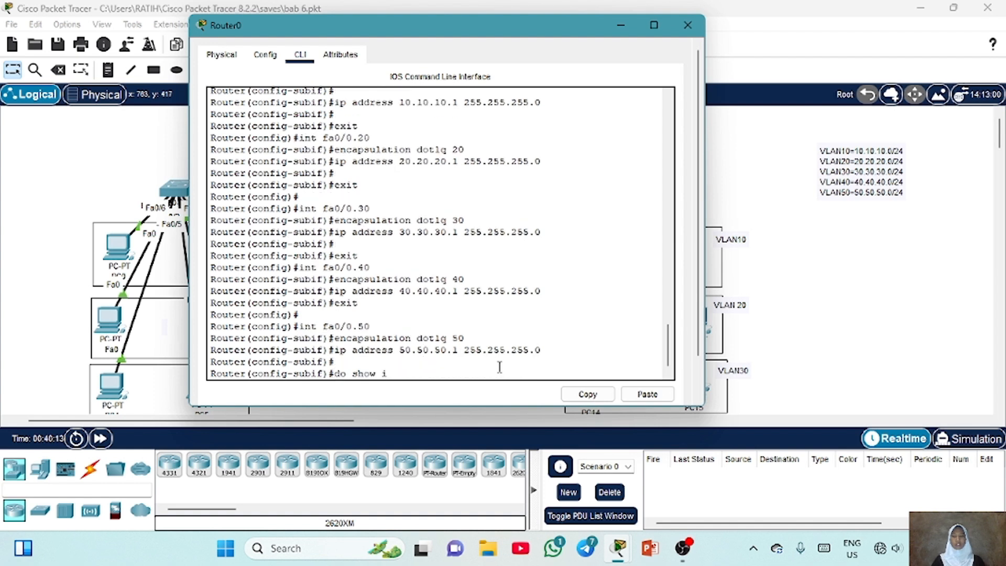
{"action": "type", "text": "ip int brief"}
{"action": "key", "text": "Return"}
Leave the subinterface and create DHCP pool vlan10 with network 10.10.10.0 255.255.255.0
{"action": "key", "text": "Return"}
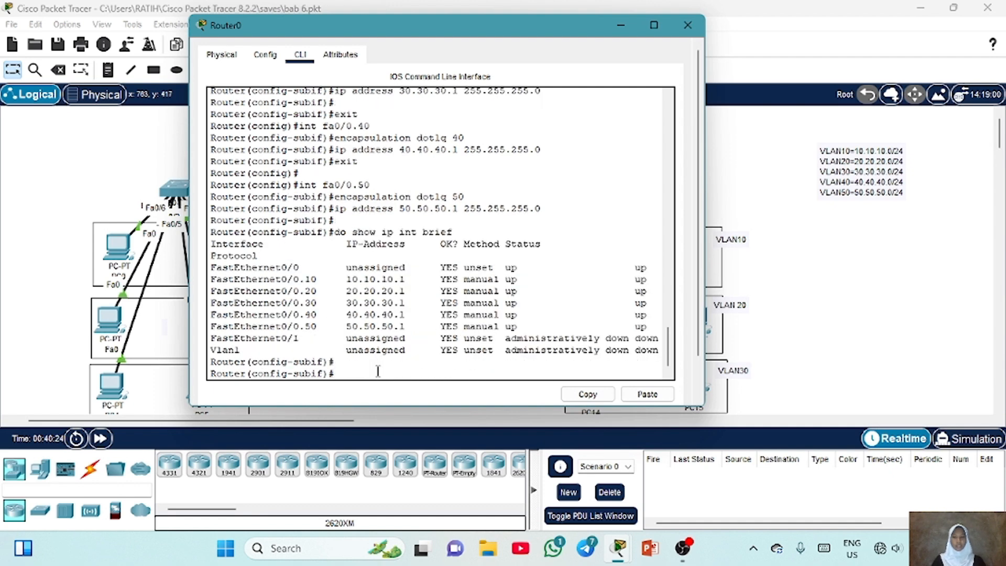
{"action": "type", "text": "exit"}
{"action": "key", "text": "Return"}
{"action": "key", "text": "Return"}
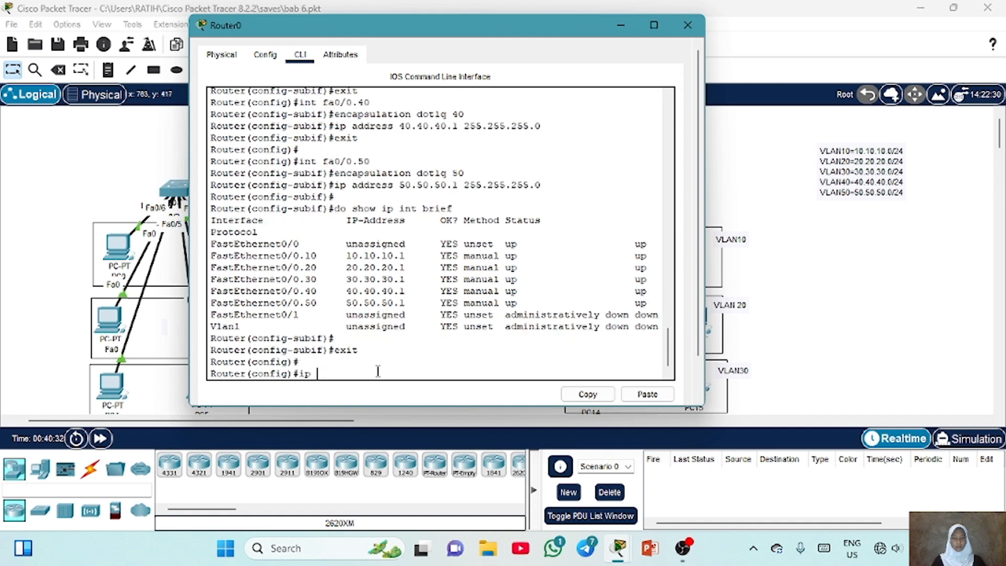
{"action": "type", "text": "ip dhcp pool"}
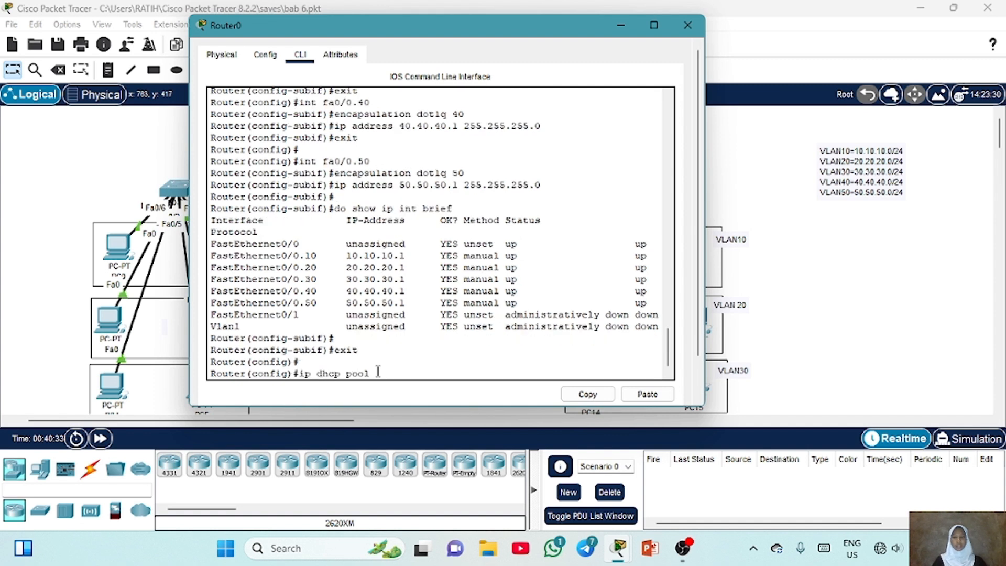
{"action": "type", "text": " vl"}
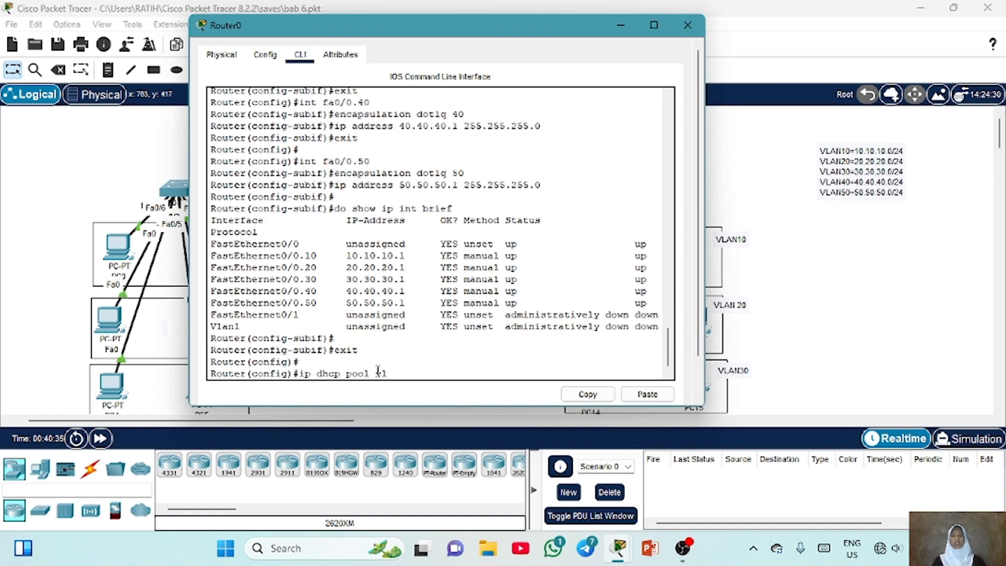
{"action": "type", "text": "an10"}
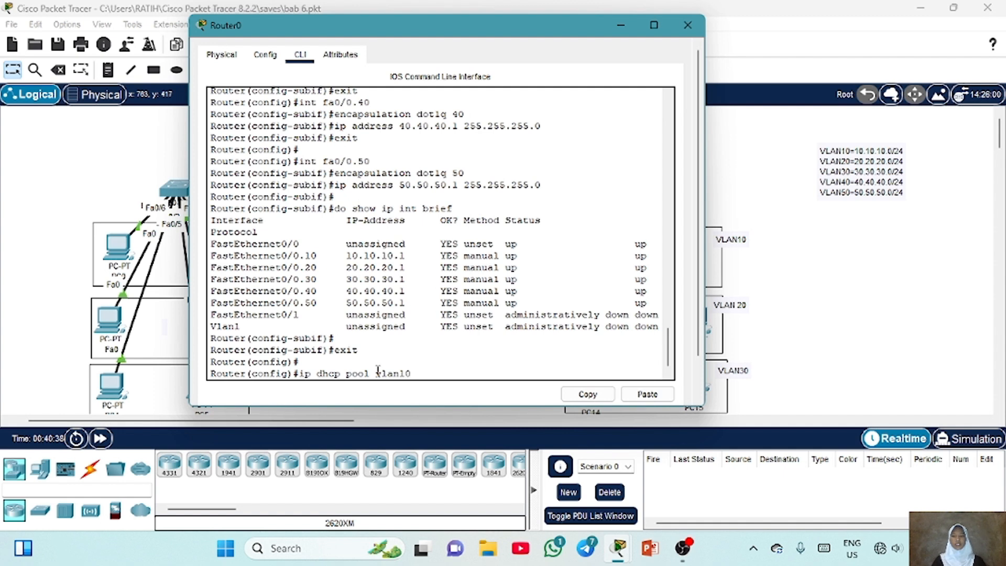
{"action": "key", "text": "Return"}
{"action": "type", "text": "ne"}
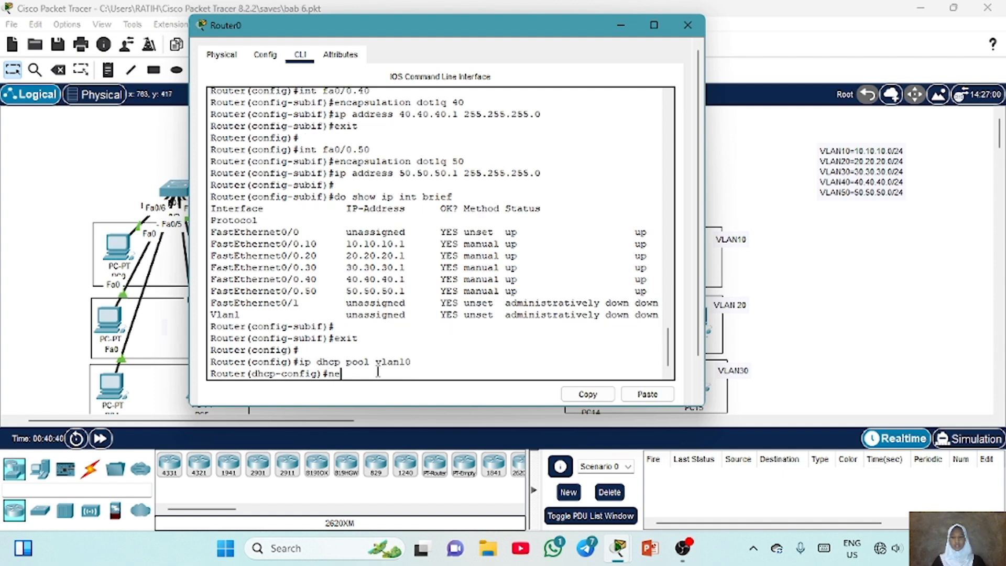
{"action": "type", "text": "twork 10.10.10.0"}
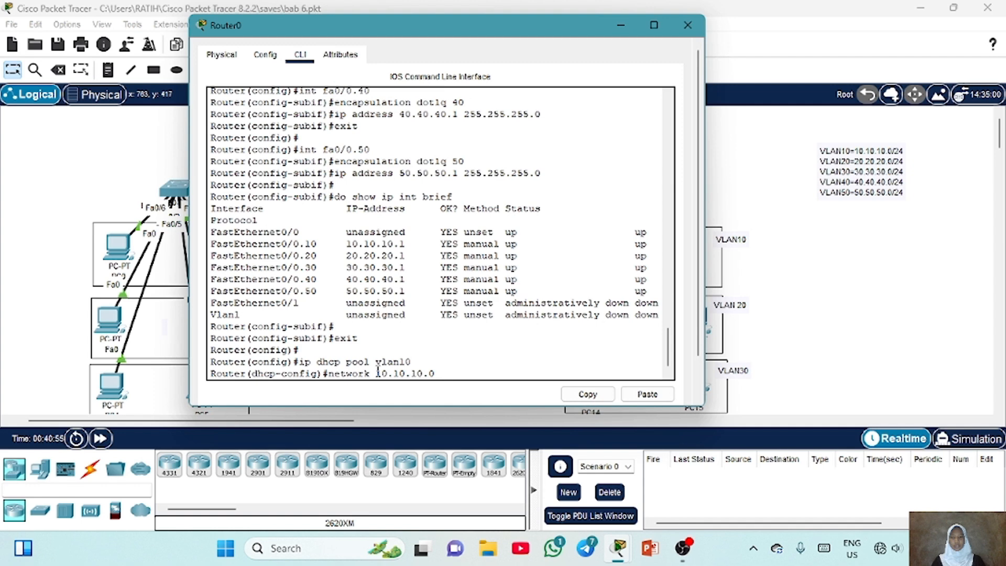
{"action": "type", "text": " 255.255.255.0"}
{"action": "key", "text": "Return"}
Set pool vlan10's default router to 10.10.10.1 and DNS server to 8.8.8.8, then leave the pool
{"action": "type", "text": "def"}
{"action": "key", "text": "Tab"}
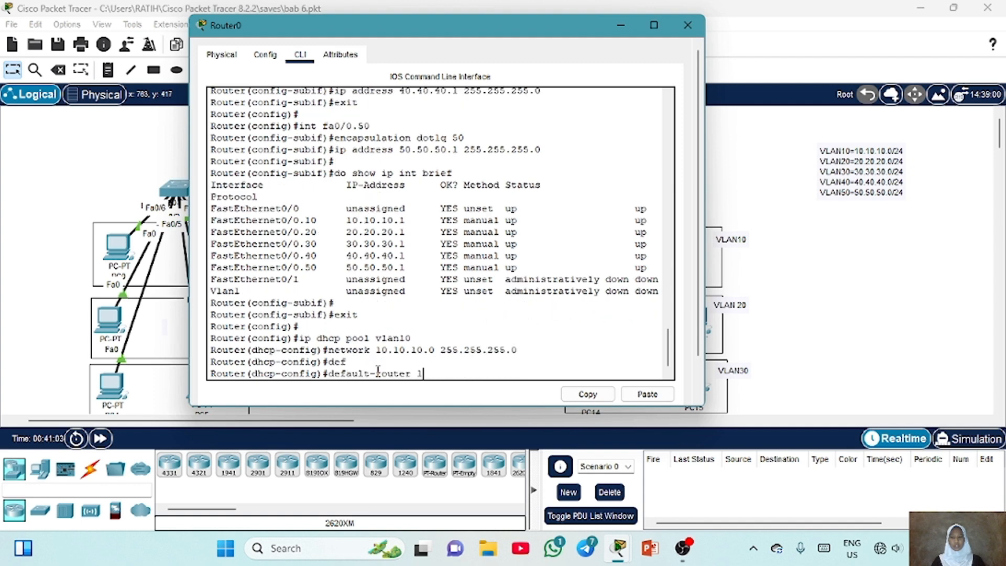
{"action": "type", "text": "10.10.10.1"}
{"action": "key", "text": "Return"}
{"action": "type", "text": "dns"}
{"action": "key", "text": "Tab"}
{"action": "type", "text": "8.8.8.8"}
{"action": "key", "text": "Return"}
{"action": "key", "text": "Return"}
{"action": "type", "text": "exit"}
Create DHCP pool vlan20 with network 20.20.20.0 255.255.255.0
{"action": "key", "text": "Return"}
{"action": "key", "text": "Return"}
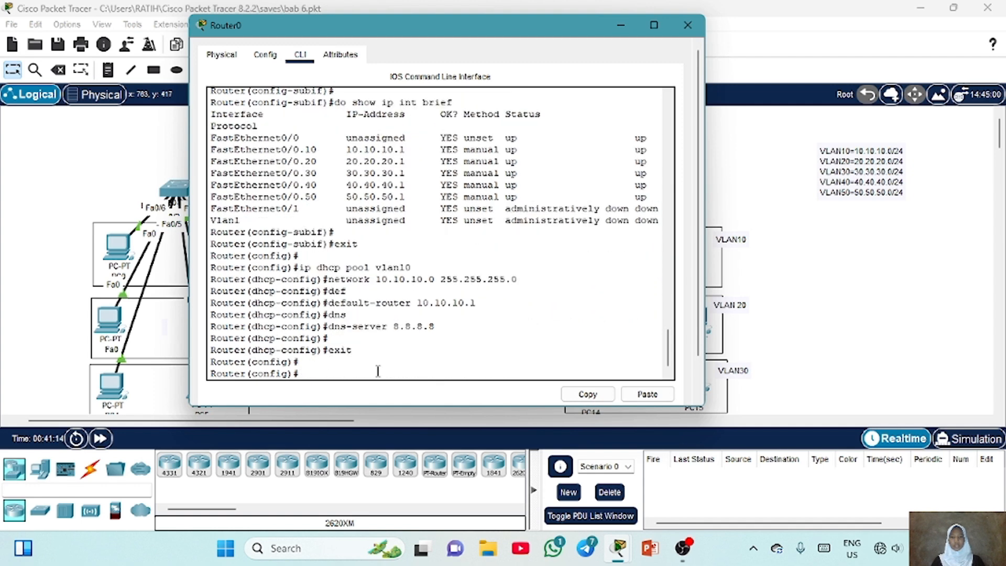
{"action": "key", "text": "Up"}
{"action": "key", "text": "Up"}
{"action": "key", "text": "Up"}
{"action": "key", "text": "Up"}
{"action": "key", "text": "Up"}
{"action": "key", "text": "BackSpace"}
{"action": "key", "text": "BackSpace"}
{"action": "type", "text": "20"}
{"action": "key", "text": "Return"}
{"action": "key", "text": "Up"}
{"action": "key", "text": "Up"}
{"action": "key", "text": "Up"}
{"action": "key", "text": "Up"}
{"action": "key", "text": "Up"}
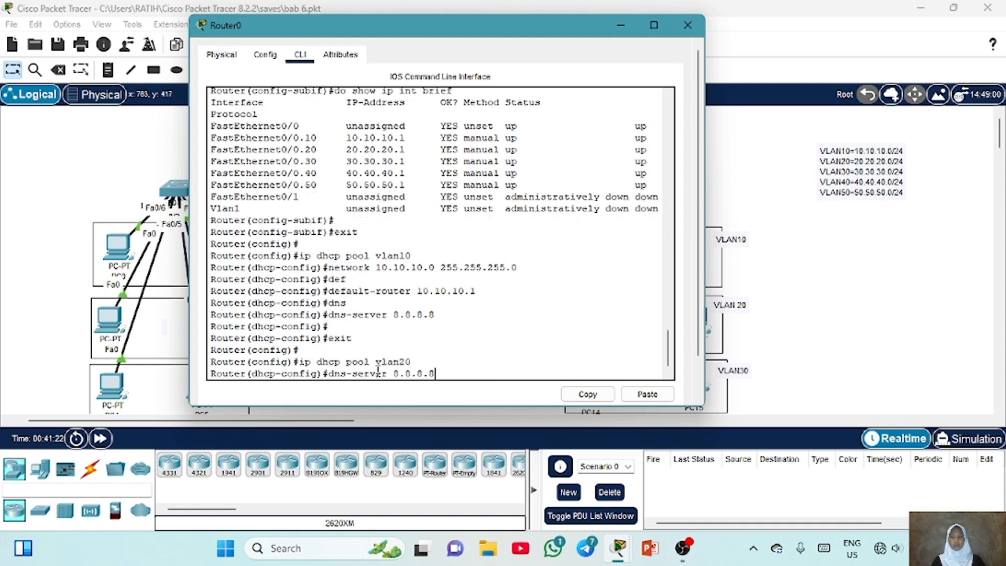
{"action": "key", "text": "Left"}
{"action": "key", "text": "Left"}
{"action": "key", "text": "Left"}
{"action": "key", "text": "Left"}
{"action": "key", "text": "Left"}
{"action": "key", "text": "Left"}
{"action": "key", "text": "Left"}
{"action": "key", "text": "Left"}
{"action": "key", "text": "Left"}
{"action": "key", "text": "Left"}
{"action": "key", "text": "Left"}
{"action": "key", "text": "Left"}
{"action": "key", "text": "Left"}
{"action": "key", "text": "Left"}
{"action": "key", "text": "Left"}
{"action": "key", "text": "Left"}
{"action": "key", "text": "Left"}
{"action": "key", "text": "BackSpace"}
{"action": "type", "text": "2"}
Set pool vlan20's default router to 20.20.20.1 and DNS server to 8.8.8.8, then leave the pool
{"action": "key", "text": "Left"}
{"action": "key", "text": "Left"}
{"action": "key", "text": "Left"}
{"action": "key", "text": "BackSpace"}
{"action": "key", "text": "2"}
{"action": "key", "text": "Left"}
{"action": "key", "text": "Left"}
{"action": "key", "text": "Left"}
{"action": "key", "text": "BackSpace"}
{"action": "key", "text": "2"}
{"action": "key", "text": "Return"}
{"action": "key", "text": "Up"}
{"action": "key", "text": "Up"}
{"action": "key", "text": "Up"}
{"action": "key", "text": "Up"}
{"action": "key", "text": "Up"}
{"action": "key", "text": "Left"}
{"action": "key", "text": "Left"}
{"action": "key", "text": "Left"}
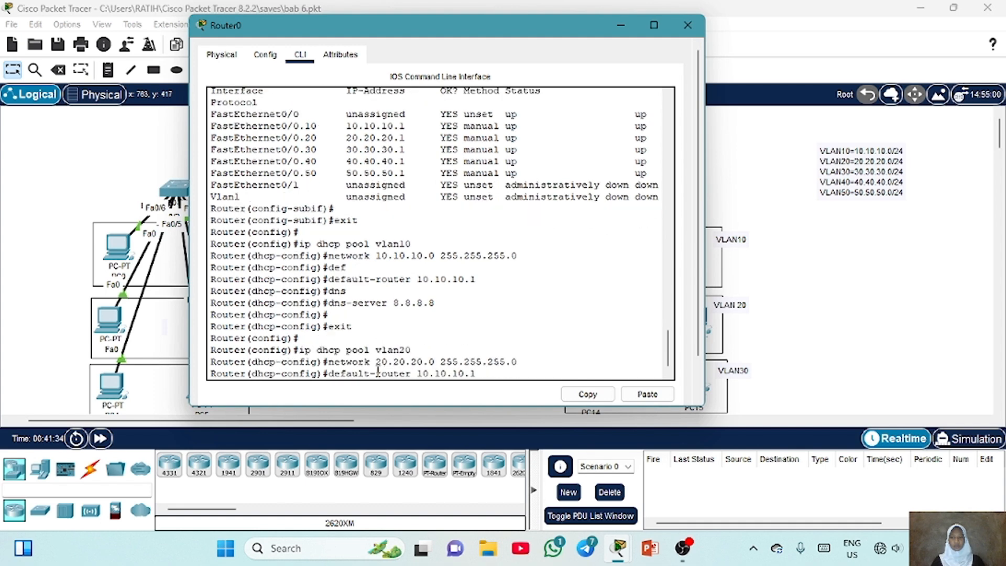
{"action": "key", "text": "BackSpace"}
{"action": "type", "text": "2"}
{"action": "key", "text": "Left"}
{"action": "key", "text": "Left"}
{"action": "key", "text": "Left"}
Create DHCP pool vlan30 with network 30.30.30.0 255.255.255.0
{"action": "key", "text": "BackSpace"}
{"action": "key", "text": "2"}
{"action": "key", "text": "Left"}
{"action": "key", "text": "Left"}
{"action": "key", "text": "Left"}
{"action": "key", "text": "BackSpace"}
{"action": "key", "text": "2"}
{"action": "key", "text": "Return"}
{"action": "key", "text": "Up"}
{"action": "key", "text": "Up"}
{"action": "key", "text": "Up"}
{"action": "key", "text": "Up"}
{"action": "key", "text": "Up"}
{"action": "key", "text": "Return"}
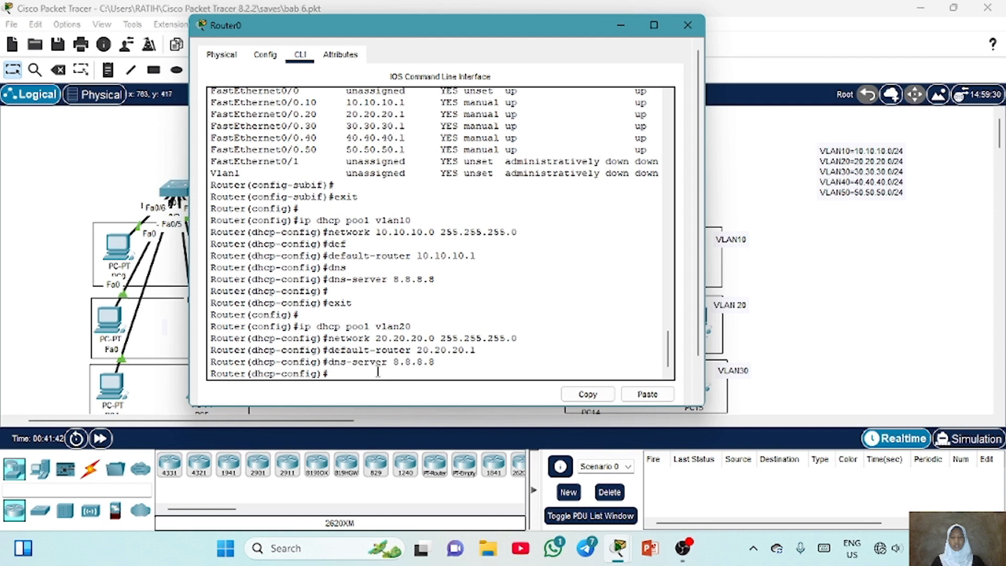
{"action": "type", "text": "ex"}
{"action": "key", "text": "Return"}
{"action": "key", "text": "Up"}
{"action": "key", "text": "Up"}
{"action": "key", "text": "Up"}
{"action": "key", "text": "Up"}
{"action": "key", "text": "Up"}
{"action": "key", "text": "BackSpace"}
{"action": "key", "text": "BackSpace"}
{"action": "type", "text": "30"}
{"action": "key", "text": "Return"}
{"action": "type", "text": "ex"}
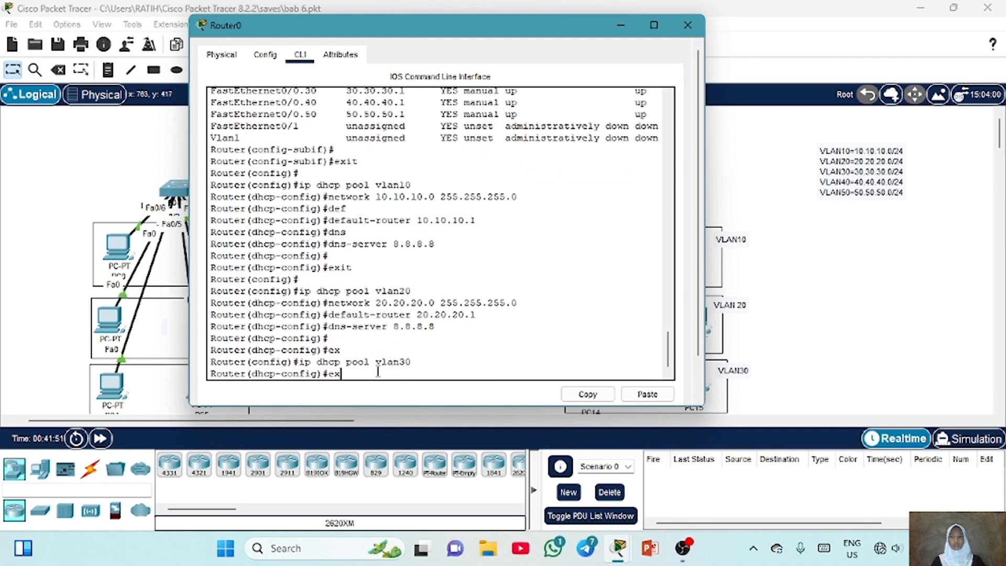
{"action": "key", "text": "Up"}
{"action": "key", "text": "Up"}
{"action": "key", "text": "Up"}
{"action": "key", "text": "Up"}
{"action": "key", "text": "Up"}
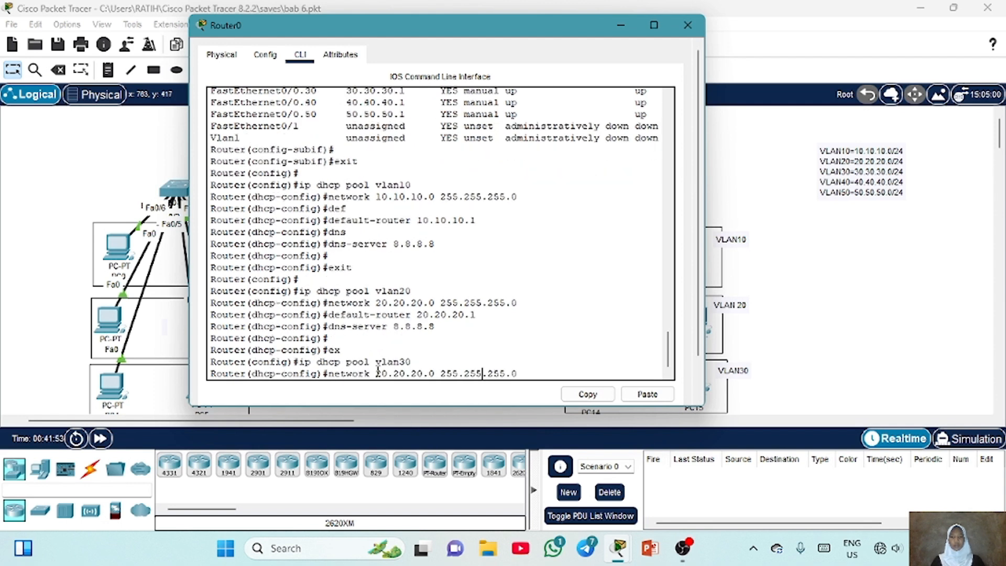
{"action": "key", "text": "Right"}
{"action": "key", "text": "Right"}
{"action": "key", "text": "BackSpace"}
{"action": "key", "text": "BackSpace"}
{"action": "key", "text": "BackSpace"}
{"action": "key", "text": "BackSpace"}
{"action": "key", "text": "BackSpace"}
{"action": "key", "text": "BackSpace"}
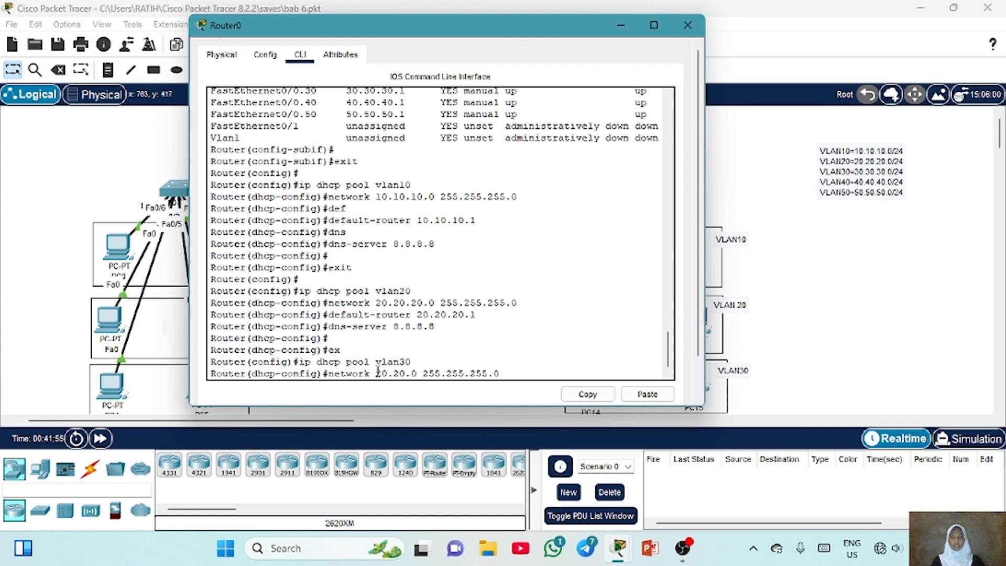
{"action": "key", "text": "BackSpace"}
{"action": "type", "text": "30.30.3"}
{"action": "key", "text": "Return"}
Set pool vlan30's default router to 30.30.30.1 and DNS server to 8.8.8.8, then leave the pool
{"action": "key", "text": "Up"}
{"action": "key", "text": "Up"}
{"action": "key", "text": "Up"}
{"action": "key", "text": "Up"}
{"action": "key", "text": "Up"}
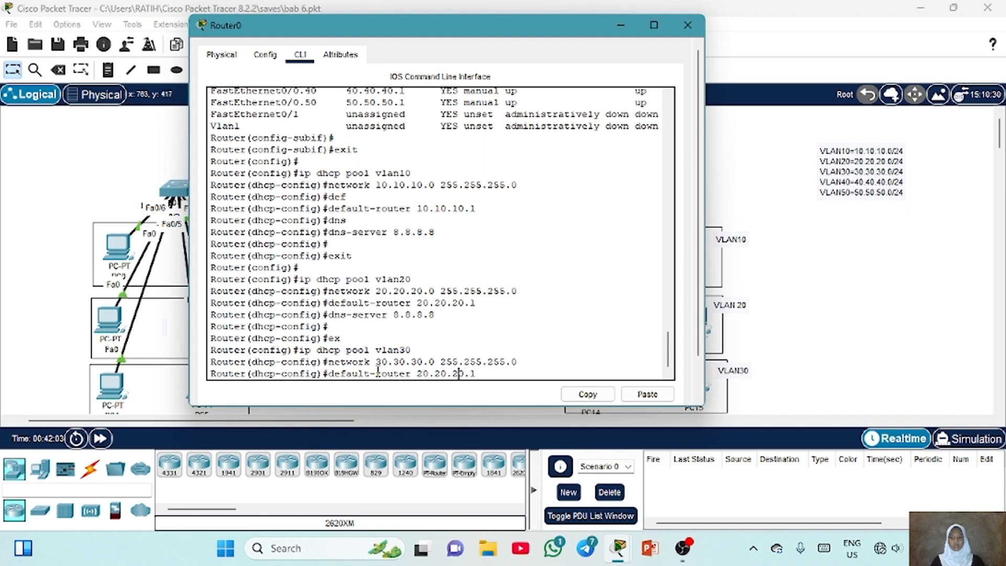
{"action": "key", "text": "BackSpace"}
{"action": "key", "text": "BackSpace"}
{"action": "key", "text": "BackSpace"}
{"action": "key", "text": "BackSpace"}
{"action": "key", "text": "BackSpace"}
{"action": "key", "text": "BackSpace"}
{"action": "key", "text": "BackSpace"}
{"action": "type", "text": "30.30.3"}
{"action": "key", "text": "Return"}
{"action": "key", "text": "Up"}
{"action": "key", "text": "Up"}
{"action": "key", "text": "Up"}
{"action": "key", "text": "Up"}
{"action": "key", "text": "Up"}
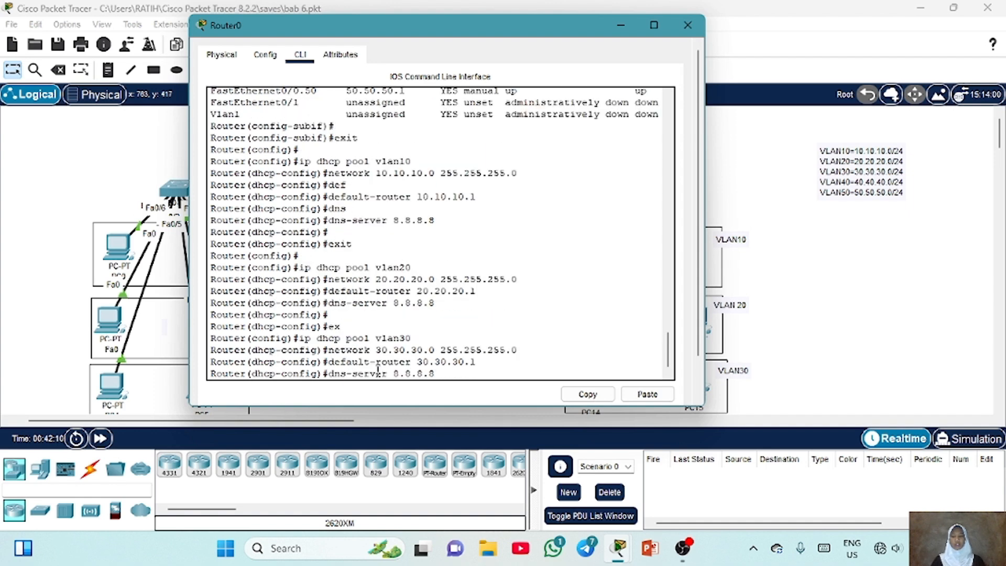
{"action": "key", "text": "Return"}
{"action": "key", "text": "Return"}
{"action": "type", "text": "ex"}
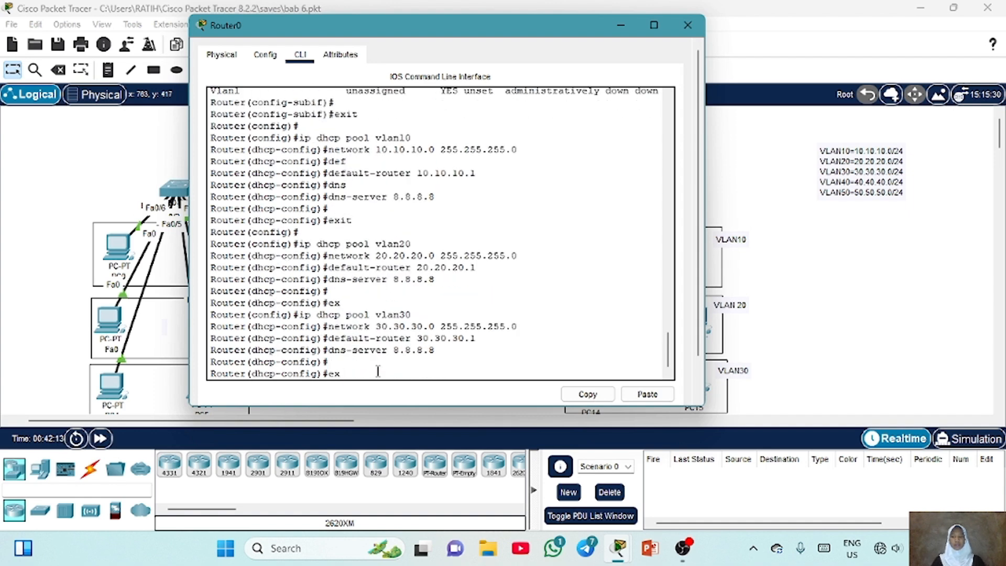
Create DHCP pool vlan40 with network 40.40.40.0 255.255.255.0
{"action": "key", "text": "Return"}
{"action": "key", "text": "Up"}
{"action": "key", "text": "Up"}
{"action": "key", "text": "Up"}
{"action": "key", "text": "Up"}
{"action": "key", "text": "Up"}
{"action": "key", "text": "BackSpace"}
{"action": "key", "text": "BackSpace"}
{"action": "type", "text": "40"}
{"action": "key", "text": "Return"}
{"action": "key", "text": "Up"}
{"action": "key", "text": "Up"}
{"action": "key", "text": "Up"}
{"action": "key", "text": "Up"}
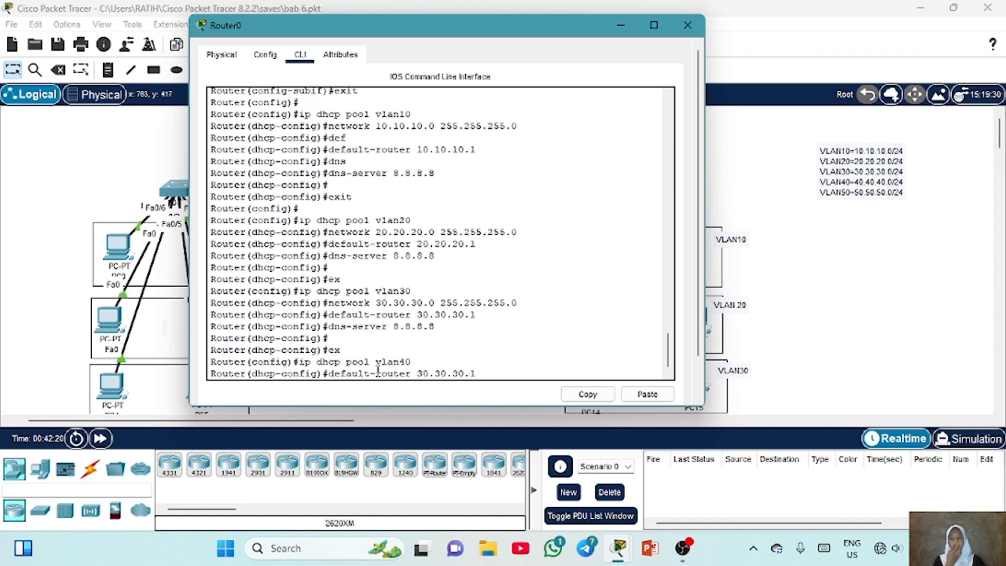
{"action": "key", "text": "Up"}
{"action": "key", "text": "Left"}
{"action": "key", "text": "Left"}
{"action": "key", "text": "Left"}
{"action": "key", "text": "Left"}
{"action": "key", "text": "Left"}
{"action": "key", "text": "Left"}
{"action": "key", "text": "Left"}
{"action": "key", "text": "Left"}
{"action": "key", "text": "Left"}
{"action": "key", "text": "Left"}
{"action": "key", "text": "Left"}
{"action": "key", "text": "Left"}
{"action": "key", "text": "Left"}
{"action": "key", "text": "Left"}
{"action": "key", "text": "Left"}
{"action": "key", "text": "Left"}
{"action": "key", "text": "Left"}
{"action": "key", "text": "BackSpace"}
{"action": "key", "text": "BackSpace"}
{"action": "key", "text": "BackSpace"}
{"action": "key", "text": "BackSpace"}
{"action": "key", "text": "BackSpace"}
{"action": "key", "text": "BackSpace"}
{"action": "key", "text": "BackSpace"}
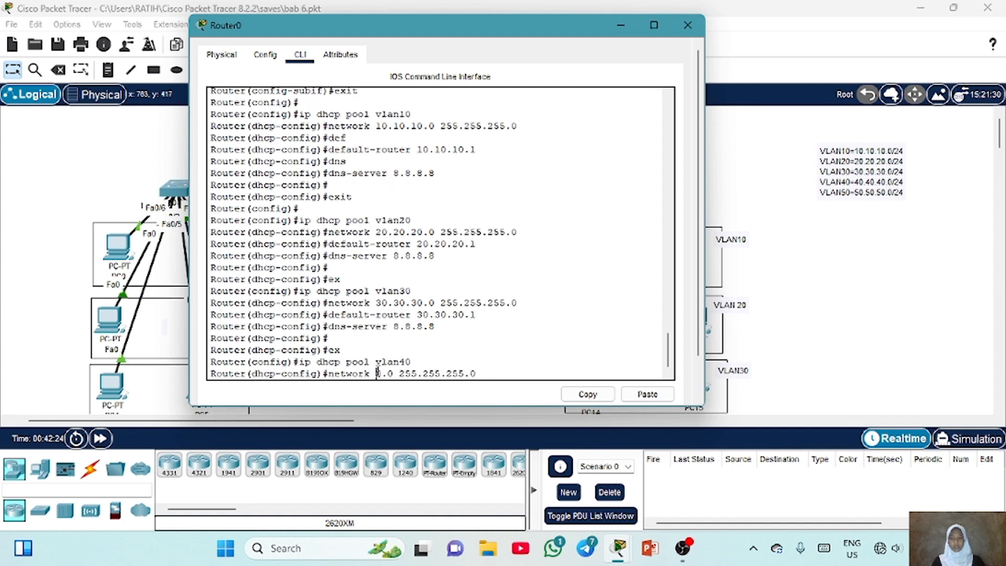
{"action": "type", "text": "40.40.4"}
{"action": "key", "text": "Return"}
Set pool vlan40's default router to 40.40.40.1 and DNS server to 8.8.8.8
{"action": "key", "text": "Up"}
{"action": "key", "text": "Up"}
{"action": "key", "text": "Up"}
{"action": "key", "text": "Up"}
{"action": "key", "text": "Up"}
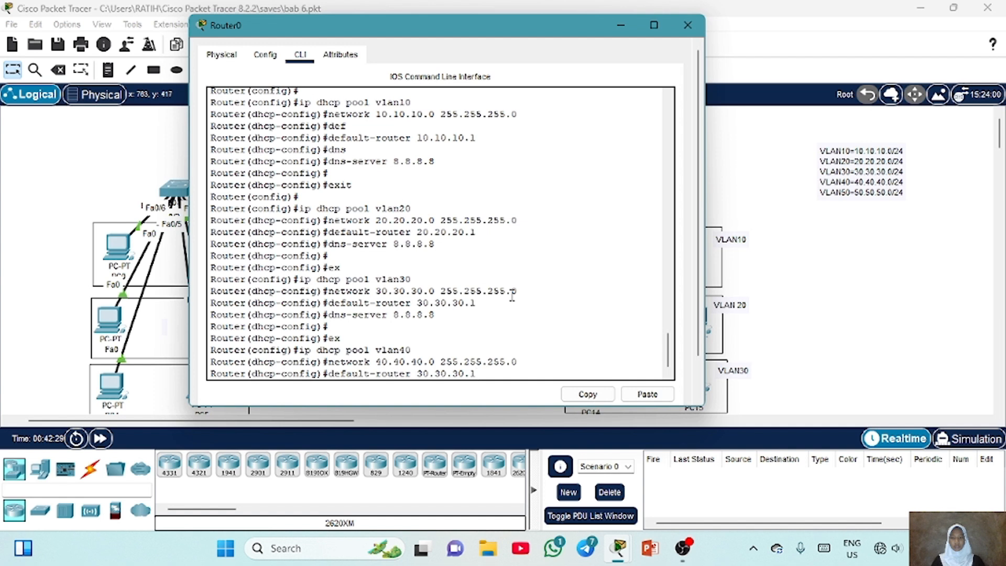
{"action": "key", "text": "BackSpace"}
{"action": "key", "text": "BackSpace"}
{"action": "key", "text": "BackSpace"}
{"action": "key", "text": "BackSpace"}
{"action": "key", "text": "BackSpace"}
{"action": "key", "text": "BackSpace"}
{"action": "key", "text": "BackSpace"}
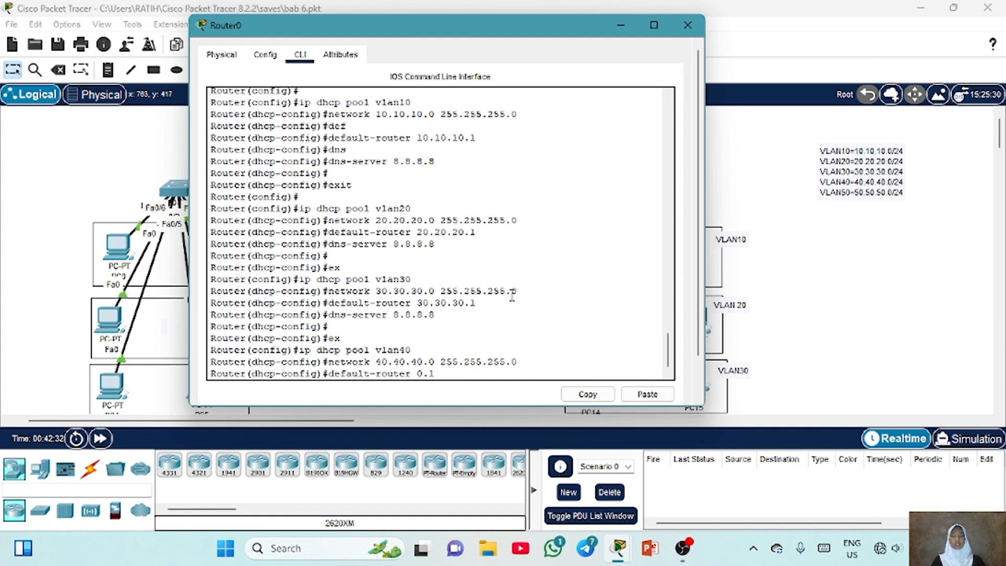
{"action": "type", "text": "40.40.4"}
{"action": "key", "text": "Return"}
{"action": "key", "text": "Up"}
{"action": "key", "text": "Up"}
{"action": "key", "text": "Up"}
{"action": "key", "text": "Up"}
{"action": "key", "text": "Up"}
{"action": "key", "text": "Return"}
{"action": "key", "text": "Return"}
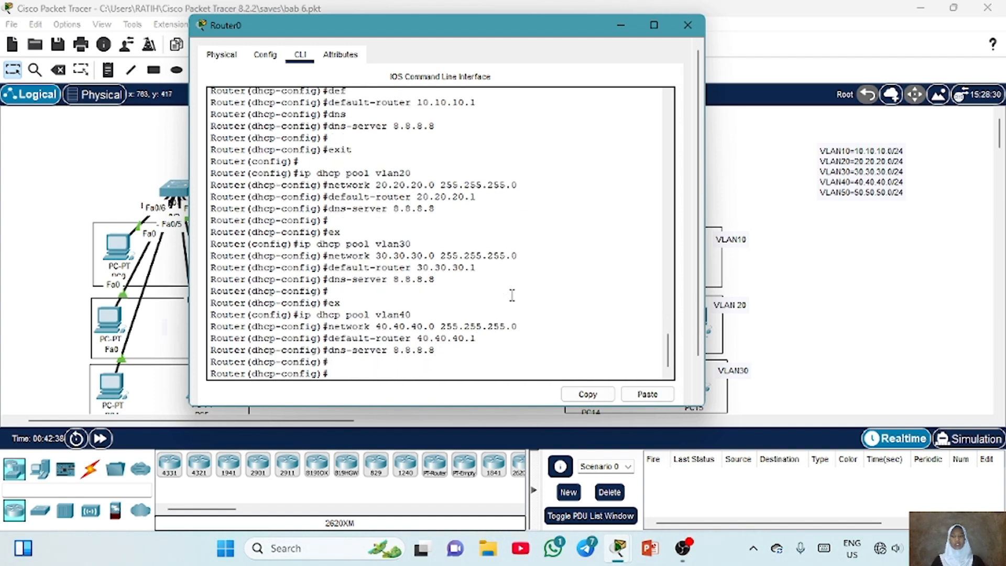
{"action": "key", "text": "Return"}
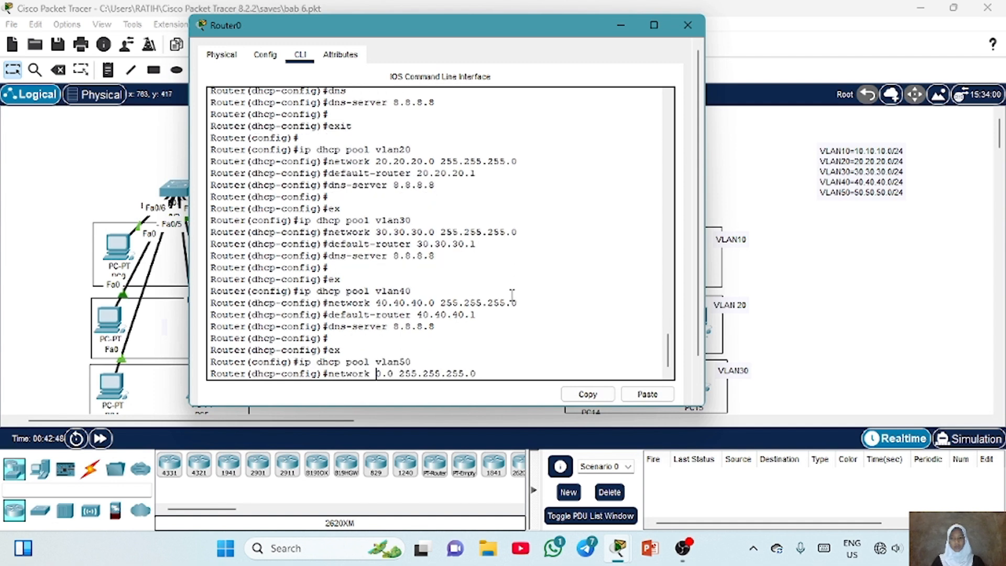
Configure DHCP pool vlan50 with network 50.50.50.0 255.255.255.0, default router 50.50.50.1 and DNS server 8.8.8.8
{"action": "type", "text": "50.50.50"}
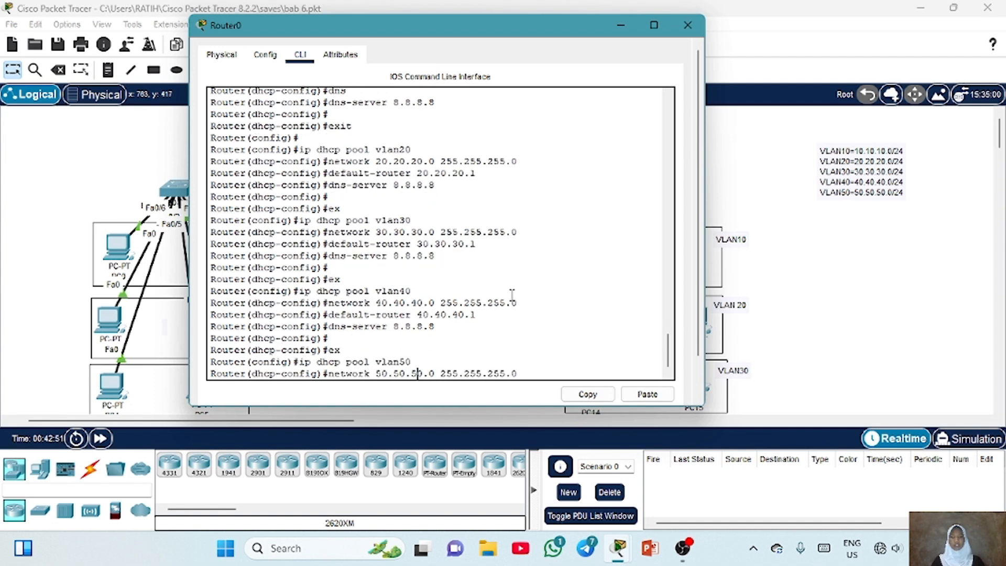
{"action": "key", "text": "Return"}
{"action": "key", "text": "Up"}
{"action": "key", "text": "Up"}
{"action": "key", "text": "Up"}
{"action": "key", "text": "Up"}
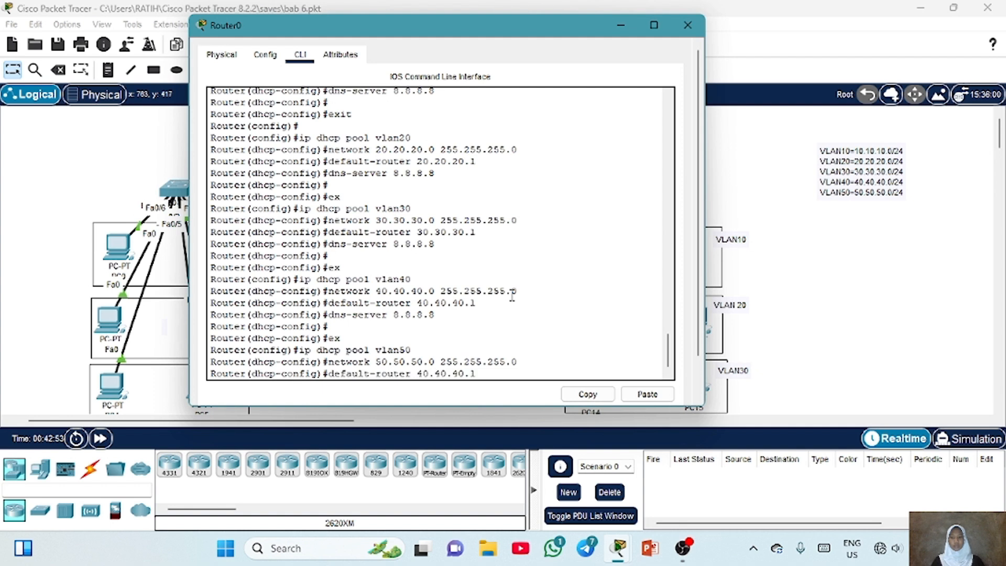
{"action": "key", "text": "BackSpace"}
{"action": "key", "text": "BackSpace"}
{"action": "key", "text": "BackSpace"}
{"action": "key", "text": "BackSpace"}
{"action": "key", "text": "BackSpace"}
{"action": "key", "text": "BackSpace"}
{"action": "key", "text": "BackSpace"}
{"action": "key", "text": "BackSpace"}
{"action": "key", "text": "BackSpace"}
{"action": "key", "text": "BackSpace"}
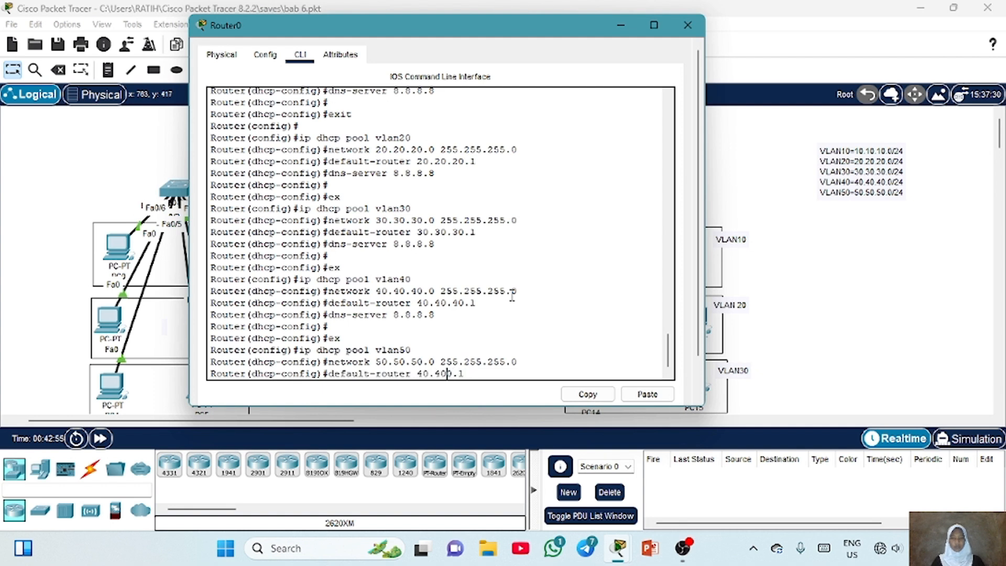
{"action": "type", "text": "50.50.50.1"}
{"action": "key", "text": "Return"}
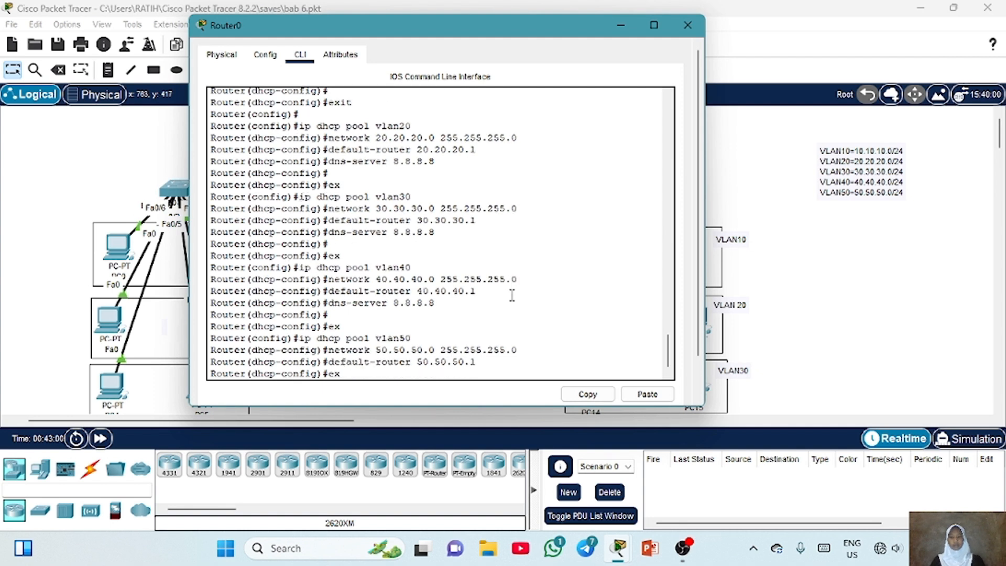
{"action": "key", "text": "Down"}
{"action": "key", "text": "Return"}
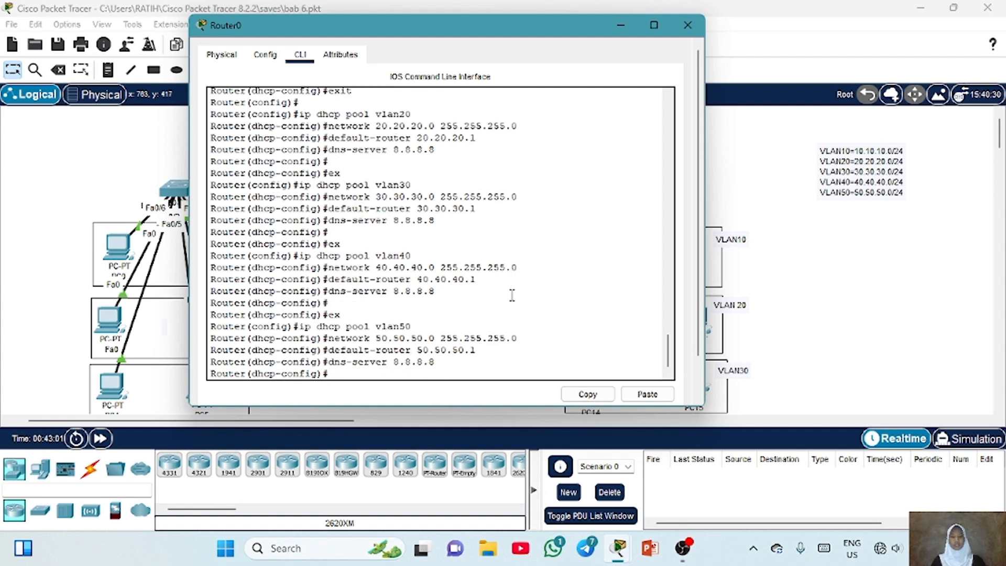
{"action": "key", "text": "Return"}
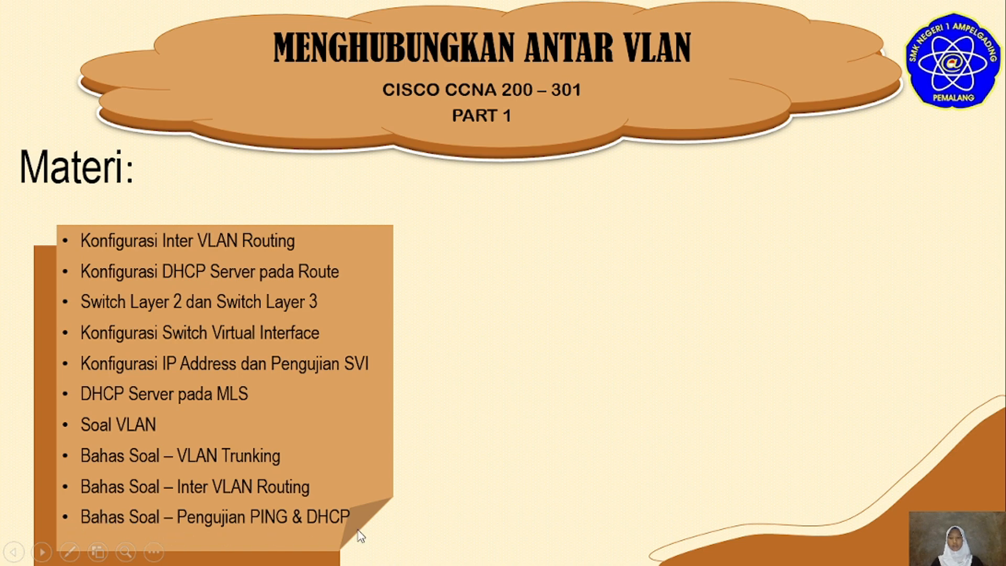
Switch PC0's IPv4 configuration to DHCP and close its window
{"action": "key", "text": "Escape"}
{"action": "left_click", "coordinate": [923, 8]}
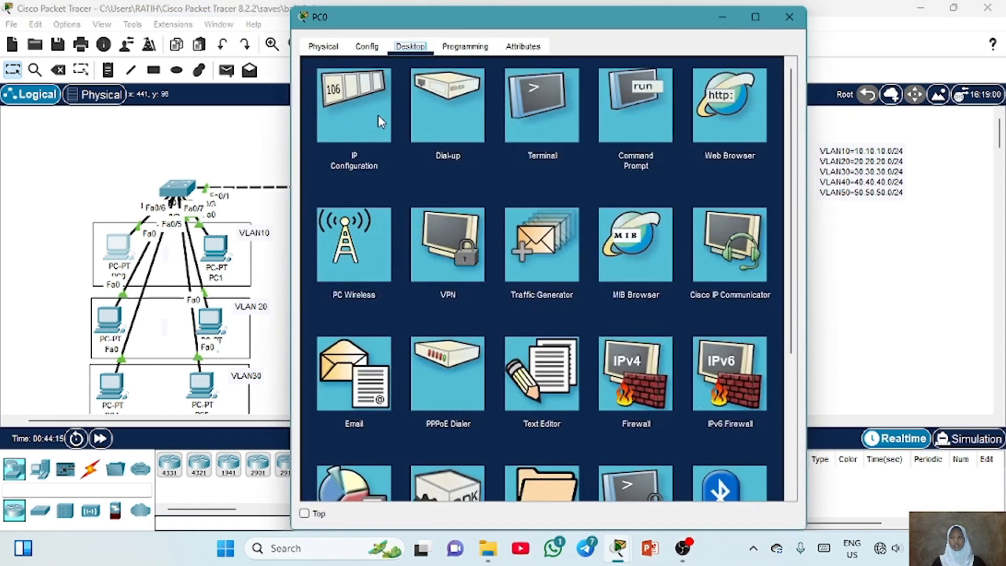
{"action": "left_click", "coordinate": [378, 115]}
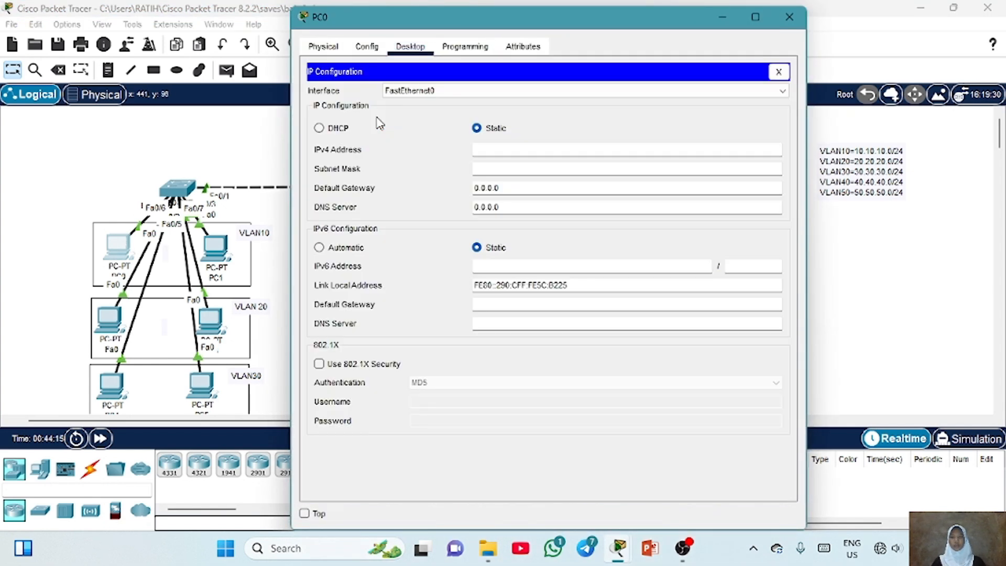
{"action": "left_click", "coordinate": [320, 129]}
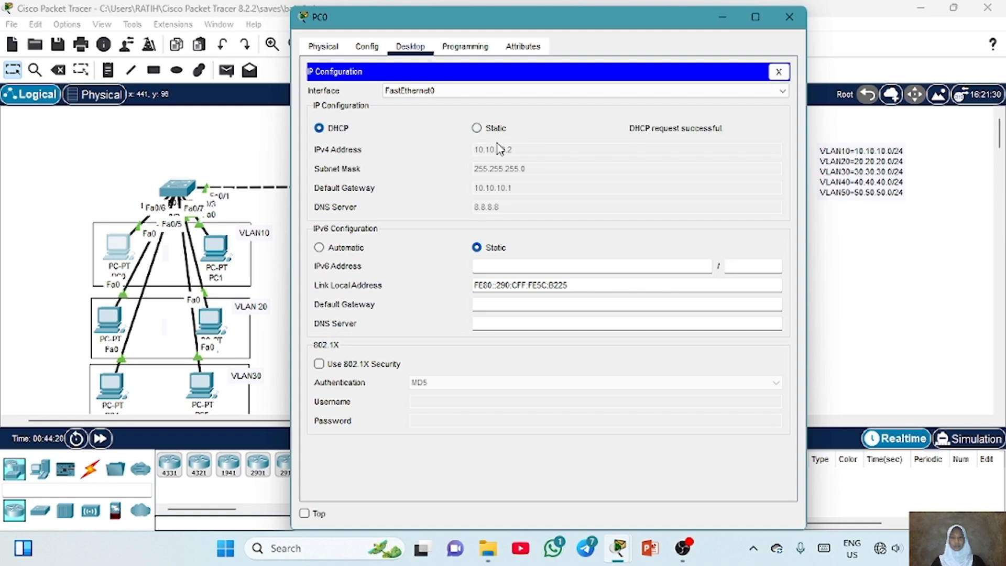
{"action": "left_click", "coordinate": [789, 17]}
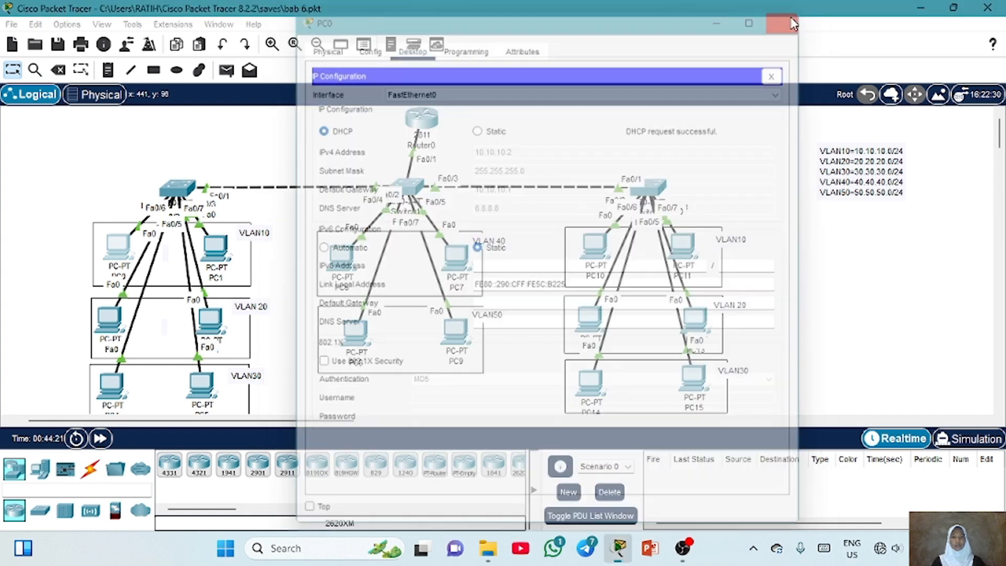
Switch PC1's IPv4 configuration to DHCP and close its window
{"action": "left_click", "coordinate": [223, 259]}
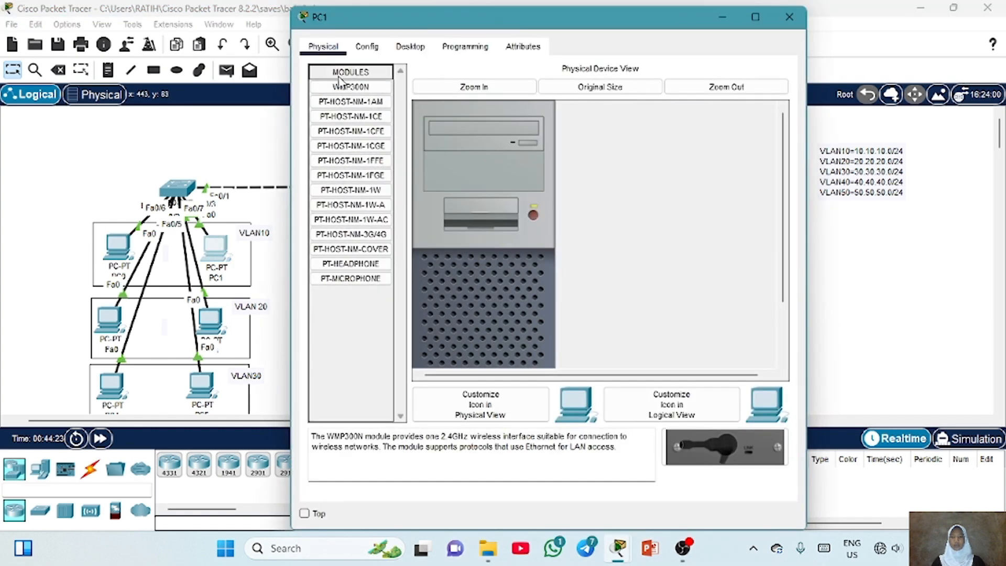
{"action": "left_click", "coordinate": [407, 46]}
{"action": "left_click", "coordinate": [340, 107]}
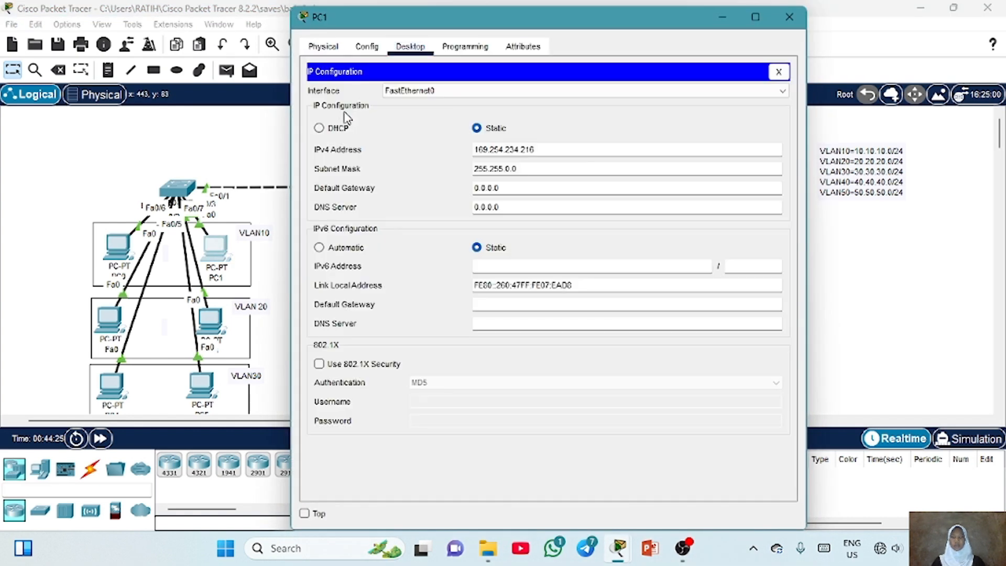
{"action": "left_click", "coordinate": [337, 128]}
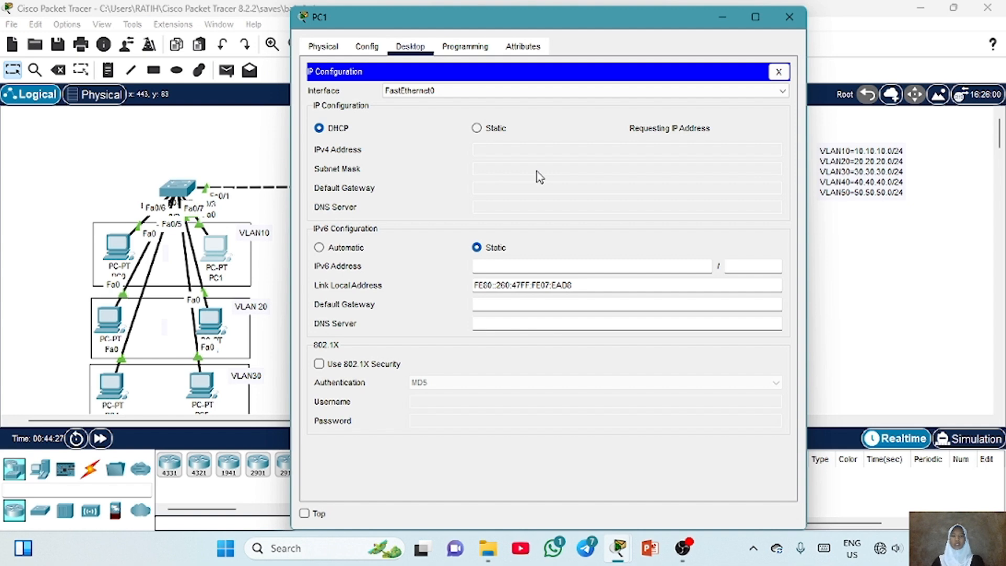
{"action": "left_click", "coordinate": [788, 17]}
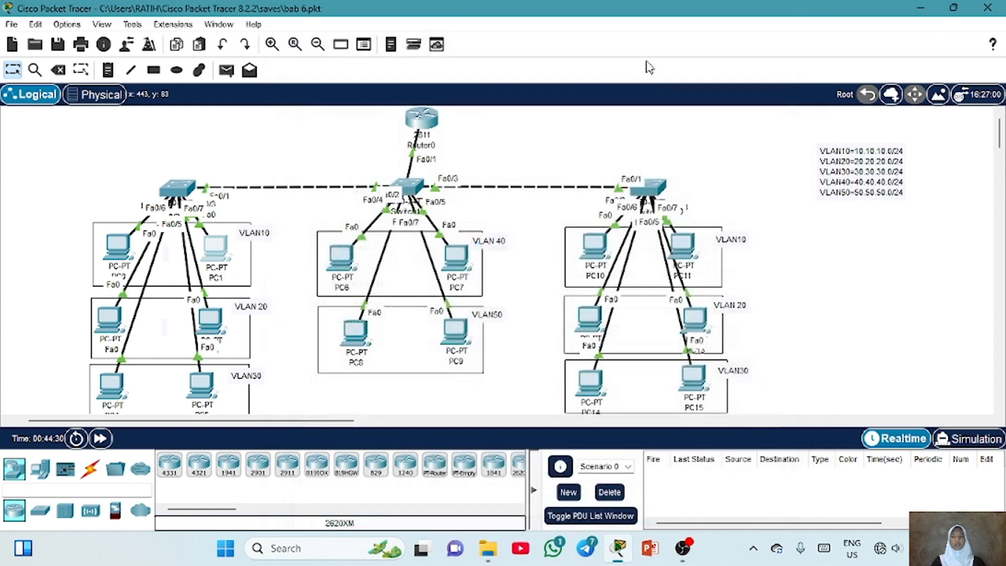
Switch PC2's IPv4 configuration to DHCP and close its window
{"action": "left_click", "coordinate": [116, 332]}
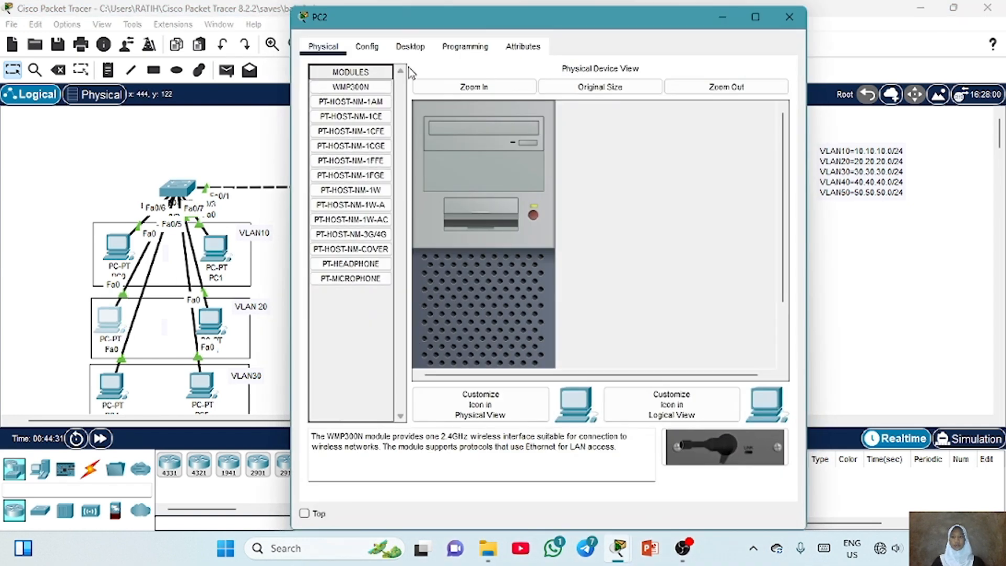
{"action": "left_click", "coordinate": [410, 46]}
{"action": "left_click", "coordinate": [334, 103]}
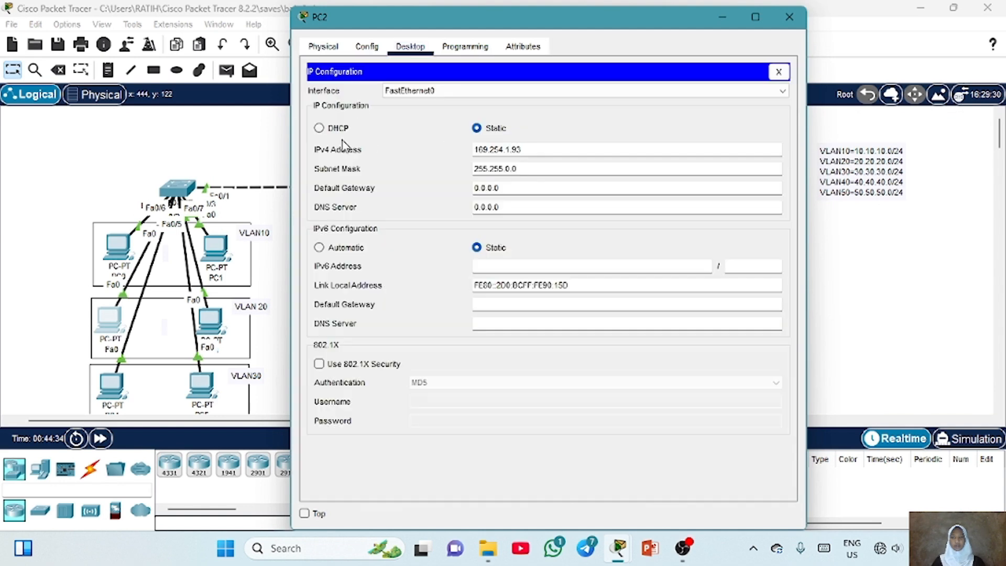
{"action": "left_click", "coordinate": [329, 130]}
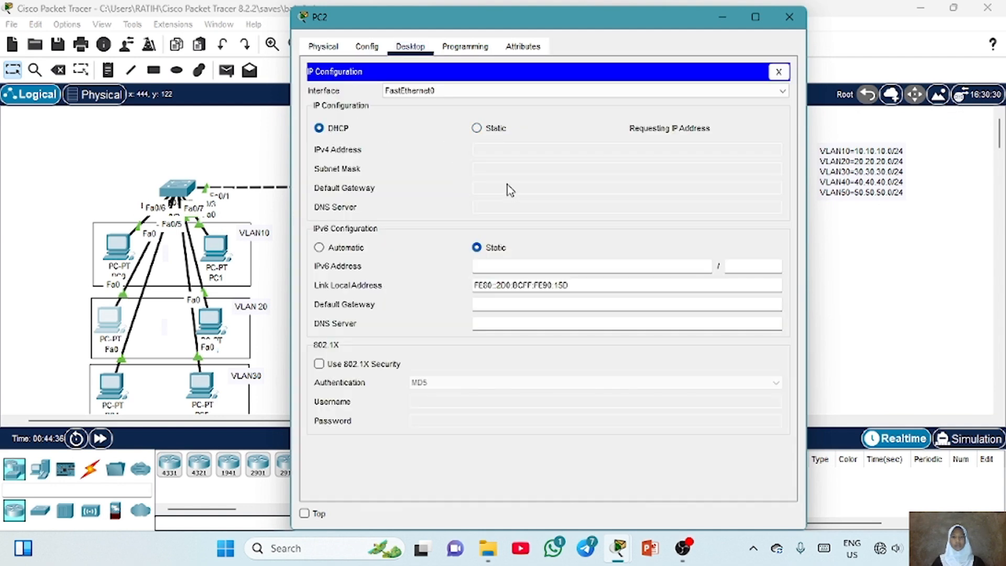
{"action": "left_click", "coordinate": [789, 16]}
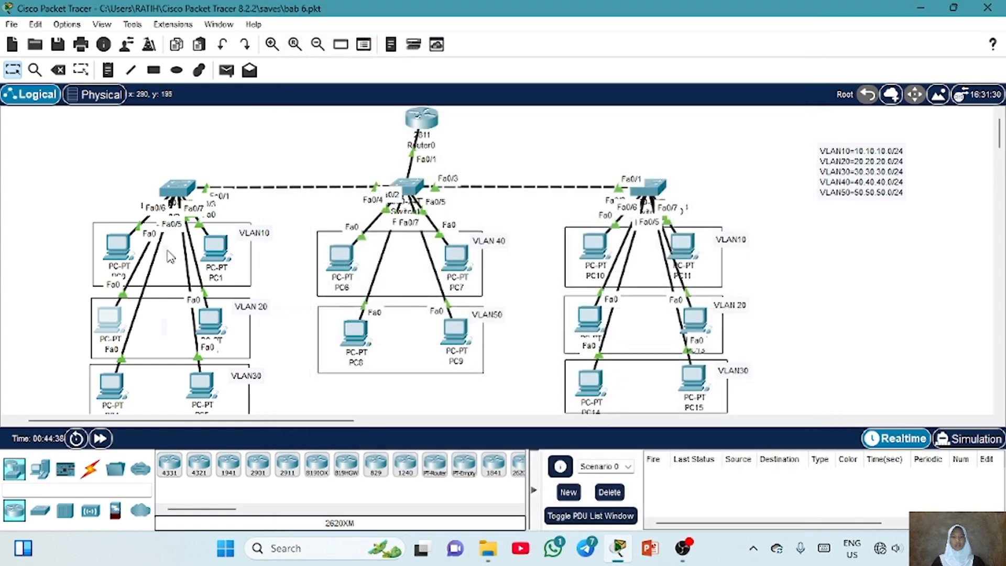
Switch PC3's IPv4 configuration to DHCP and close its window
{"action": "left_click", "coordinate": [215, 325]}
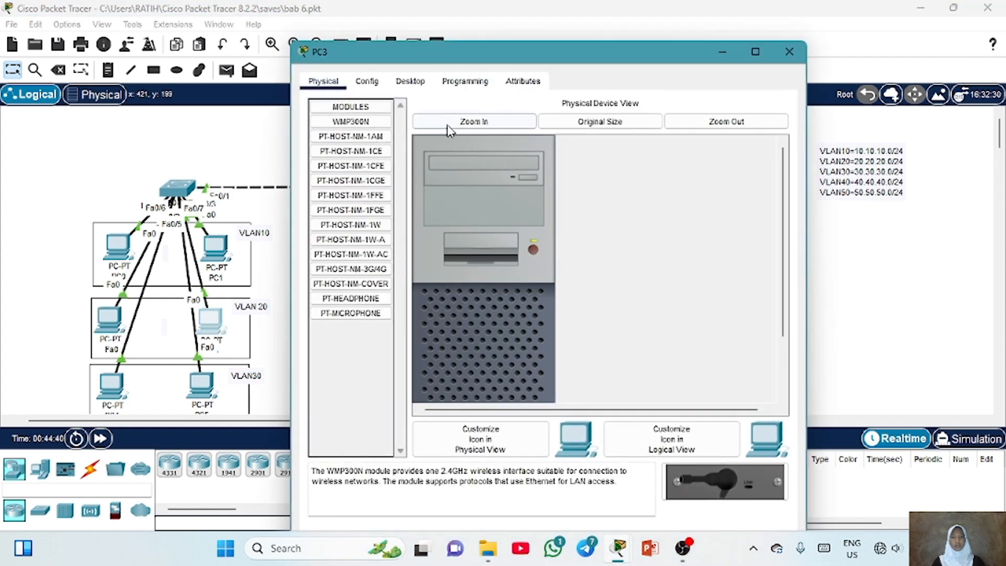
{"action": "left_click", "coordinate": [410, 81]}
{"action": "left_click", "coordinate": [360, 144]}
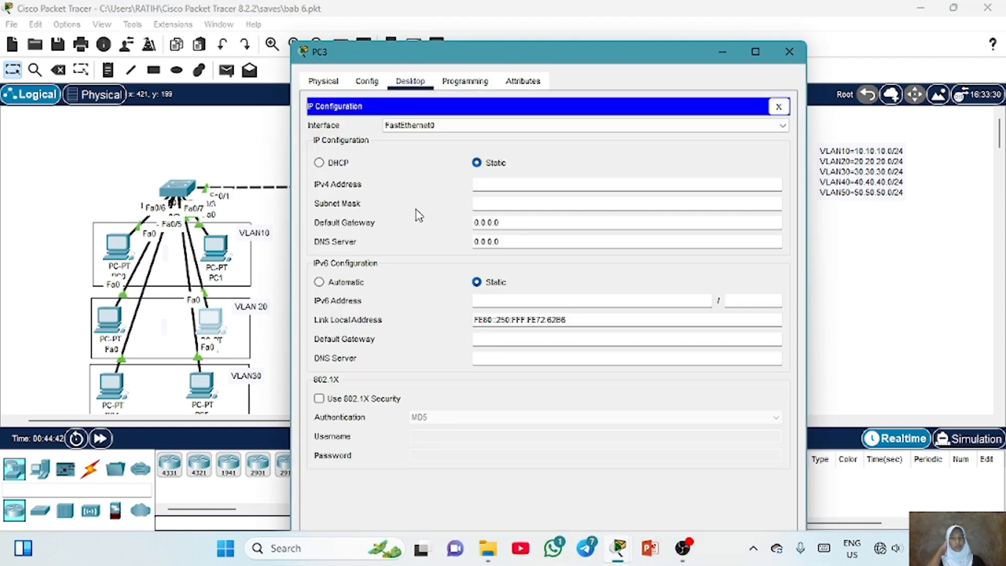
{"action": "left_click", "coordinate": [341, 166]}
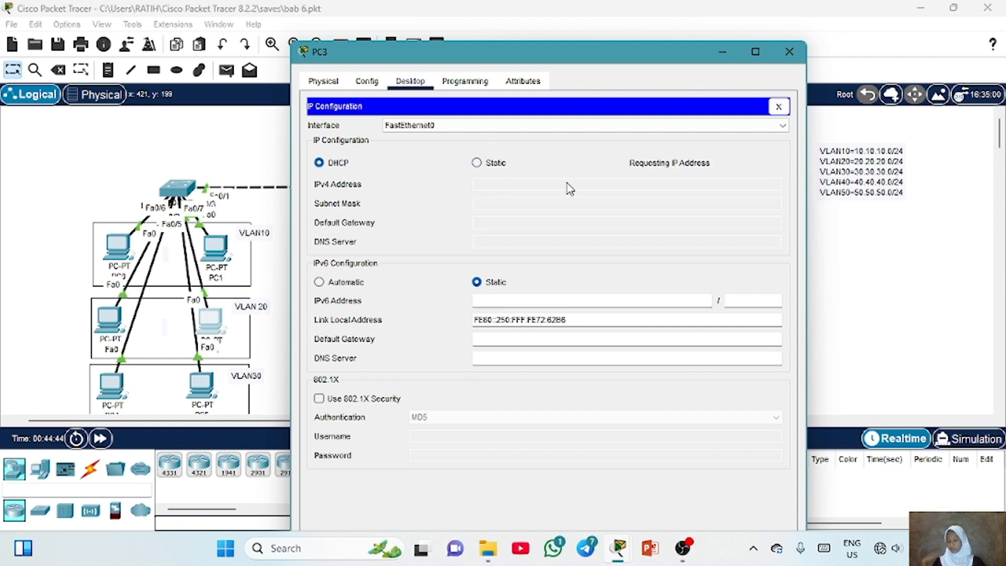
{"action": "left_click", "coordinate": [789, 51]}
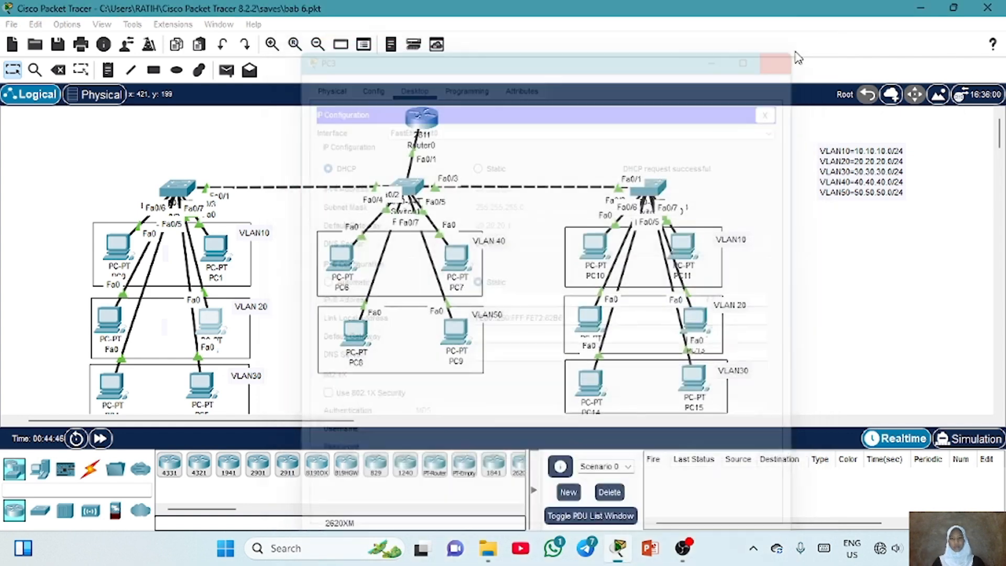
Switch PC4's IPv4 configuration to DHCP and close its window
{"action": "left_click", "coordinate": [116, 388]}
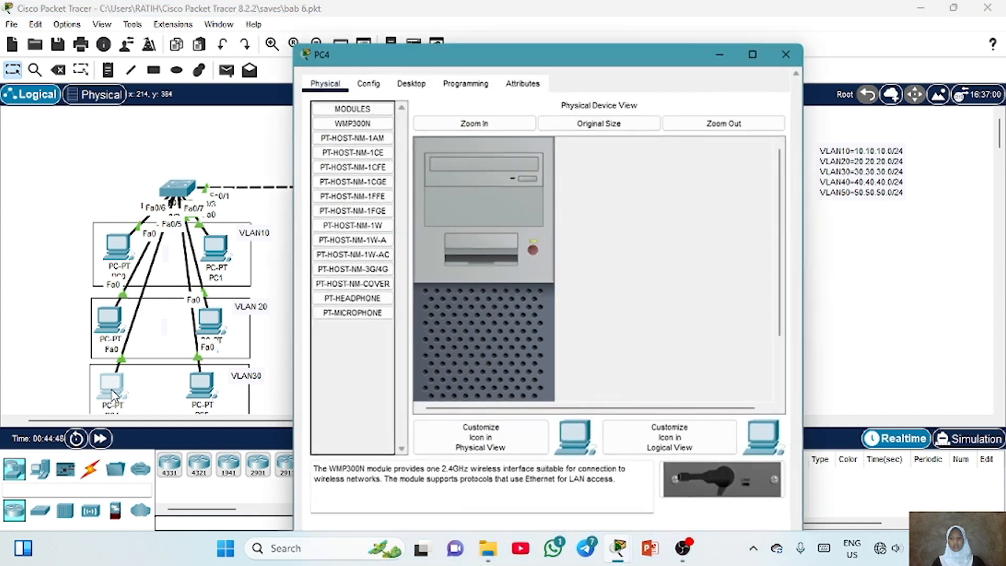
{"action": "left_click", "coordinate": [395, 50]}
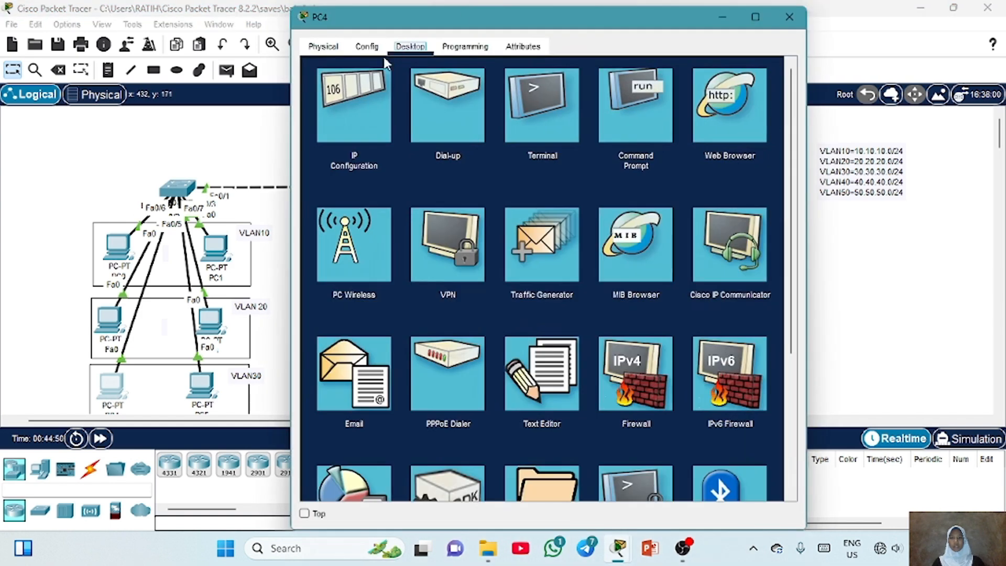
{"action": "left_click", "coordinate": [358, 105]}
{"action": "left_click", "coordinate": [319, 128]}
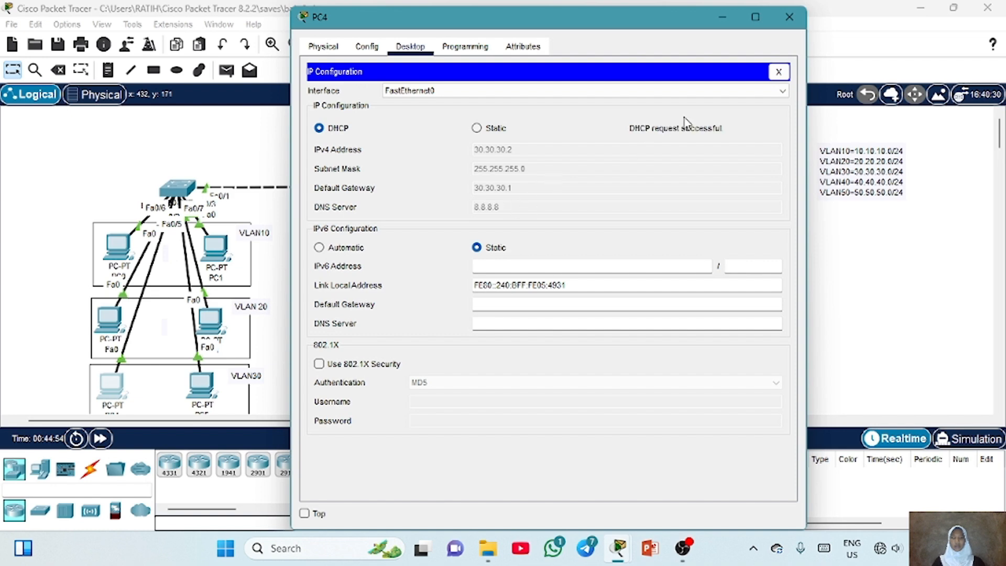
{"action": "left_click", "coordinate": [789, 17]}
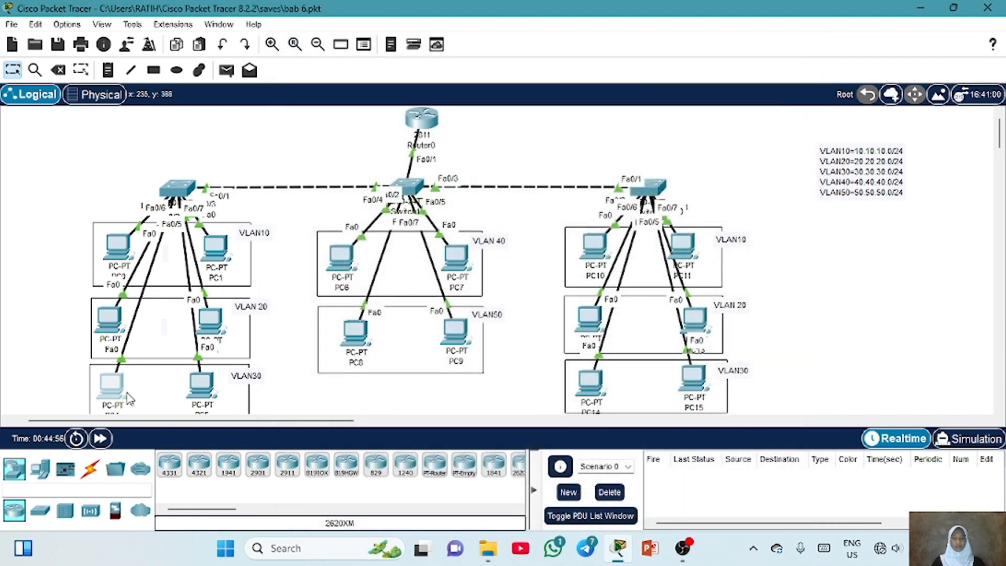
Switch PC5's IPv4 configuration to DHCP
{"action": "left_click", "coordinate": [202, 387]}
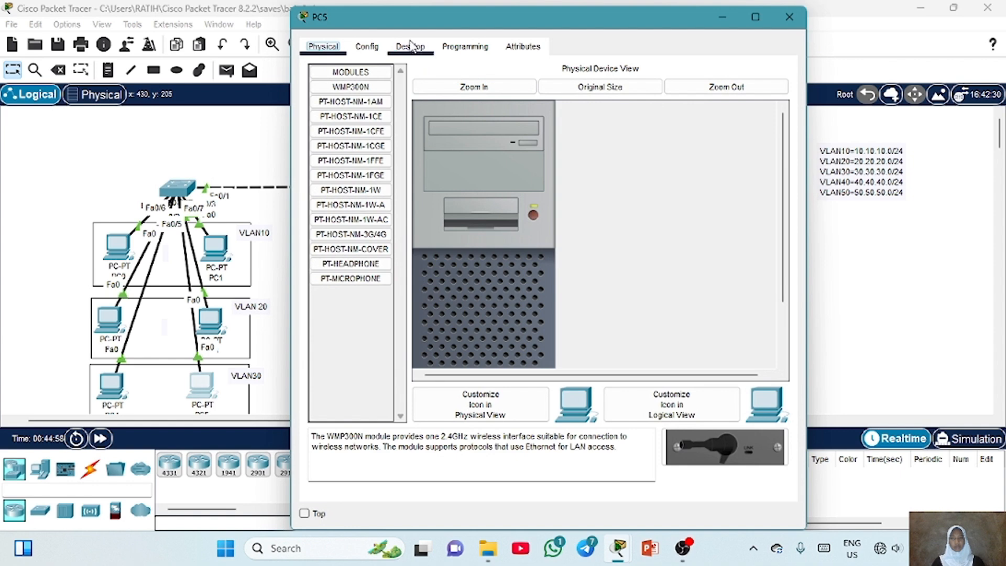
{"action": "left_click", "coordinate": [411, 46]}
{"action": "left_click", "coordinate": [402, 108]}
{"action": "left_click", "coordinate": [322, 128]}
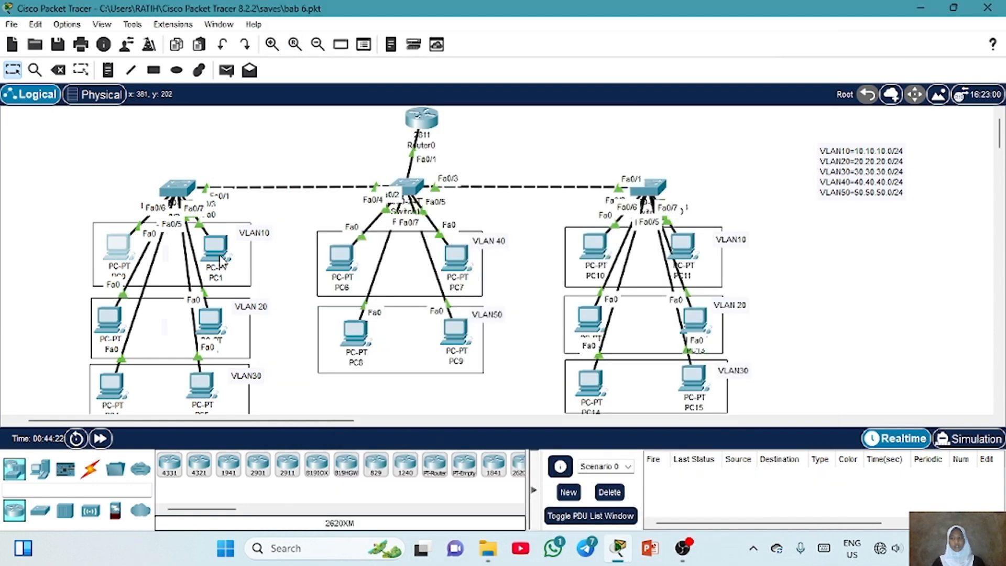
Set PC1's IPv4 configuration to DHCP again
{"action": "left_click", "coordinate": [223, 259]}
{"action": "left_click", "coordinate": [422, 48]}
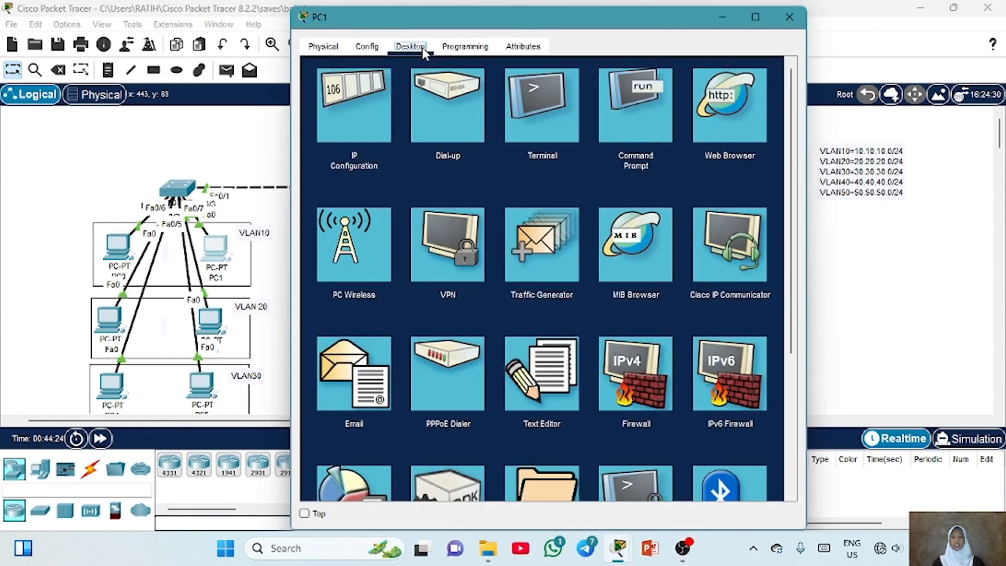
{"action": "left_click", "coordinate": [343, 109]}
{"action": "left_click", "coordinate": [341, 131]}
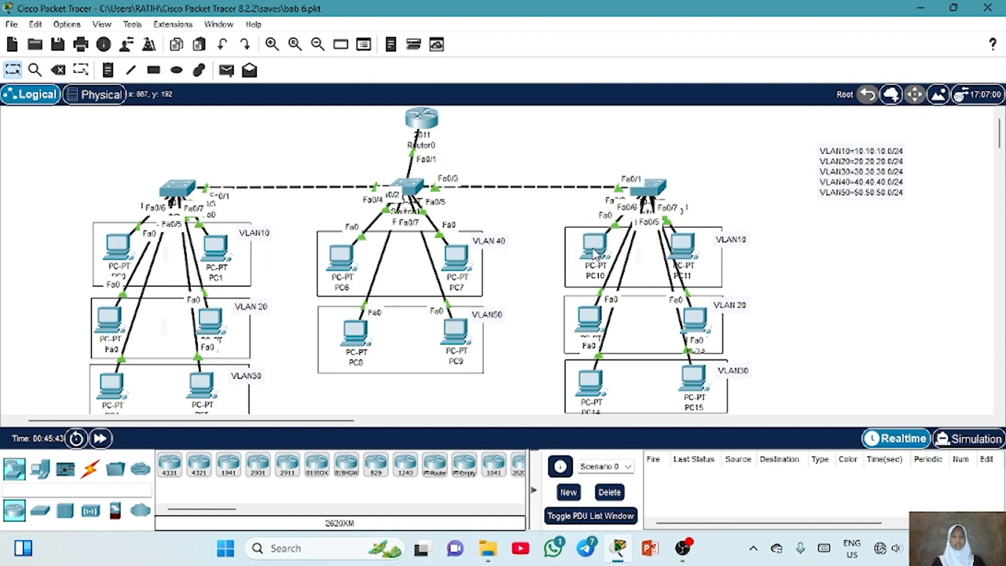
Send a simple PDU from PC1 to PC6
{"action": "mouse_move", "coordinate": [594, 253]}
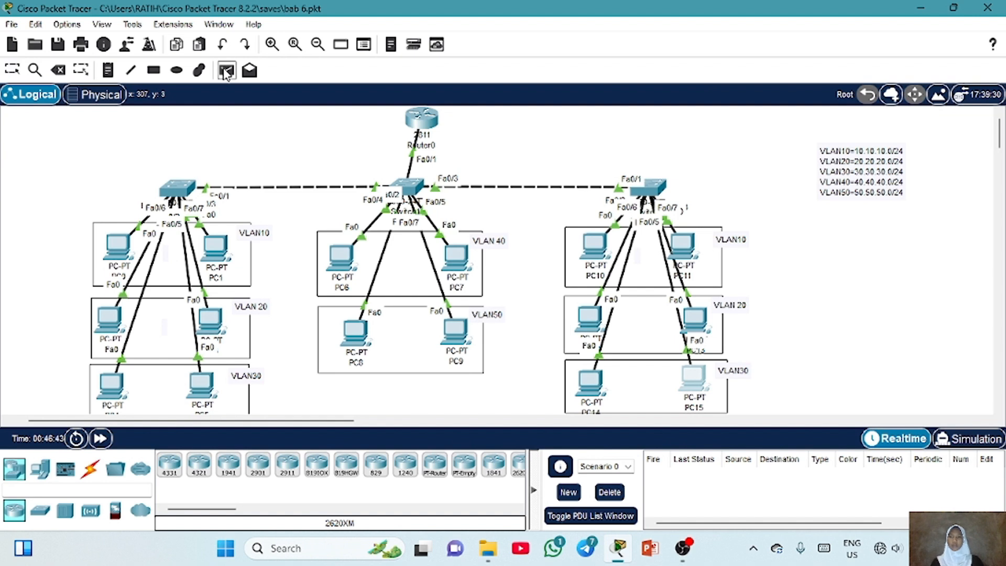
{"action": "left_click", "coordinate": [227, 71]}
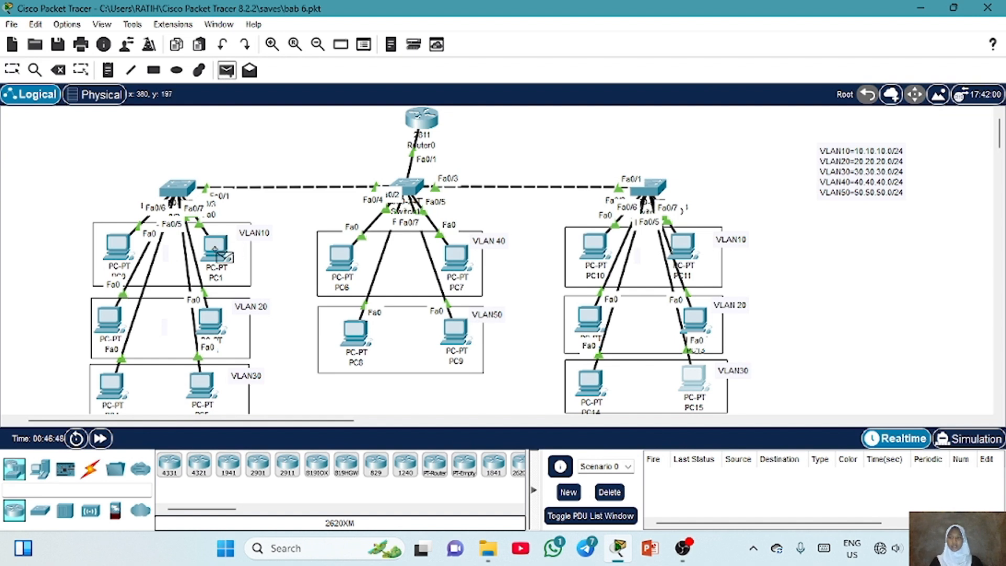
{"action": "left_click", "coordinate": [215, 249]}
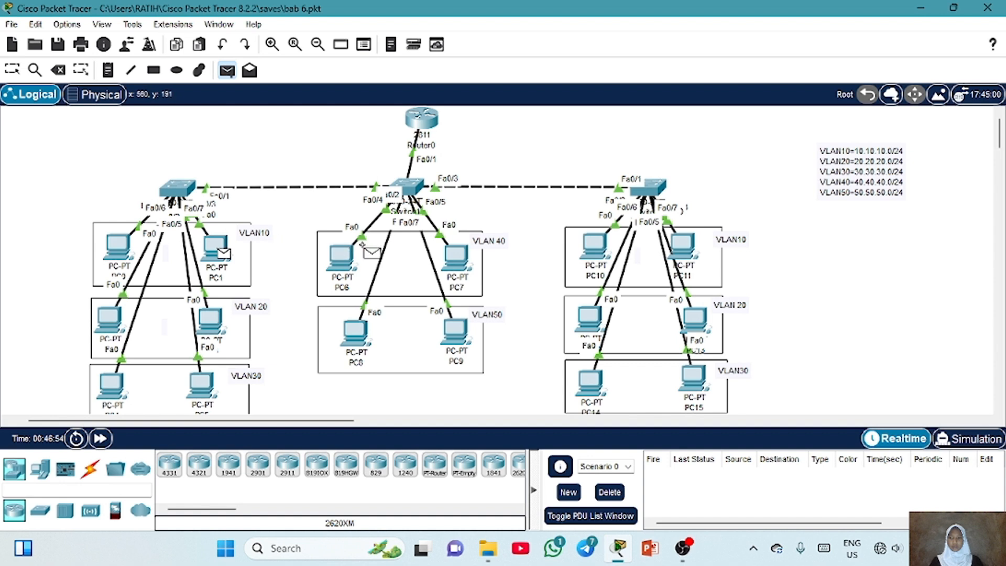
{"action": "left_click", "coordinate": [336, 249]}
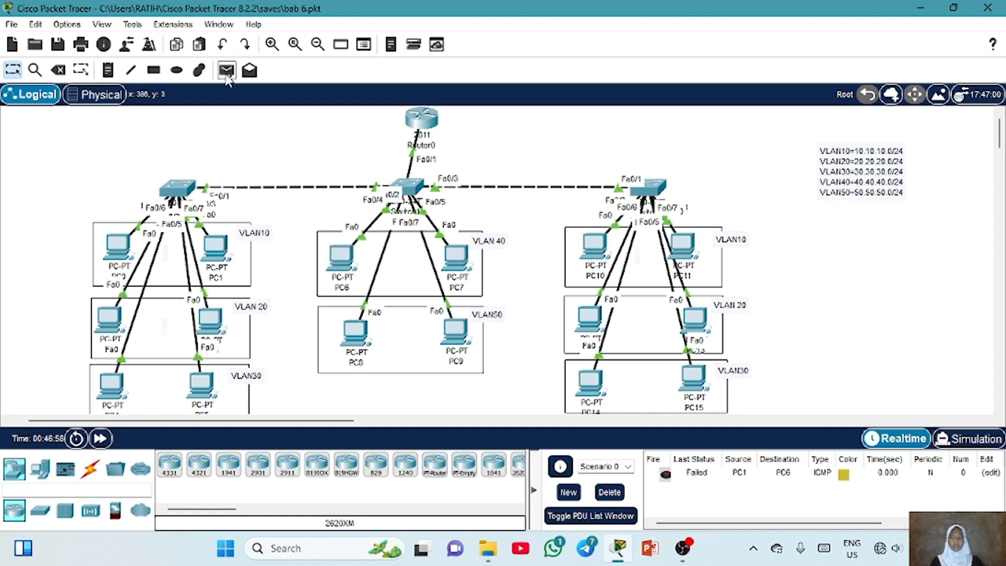
Send another simple PDU from PC1 to PC6, then delete all PDUs from the scenario list
{"action": "left_click", "coordinate": [227, 71]}
{"action": "left_click", "coordinate": [212, 244]}
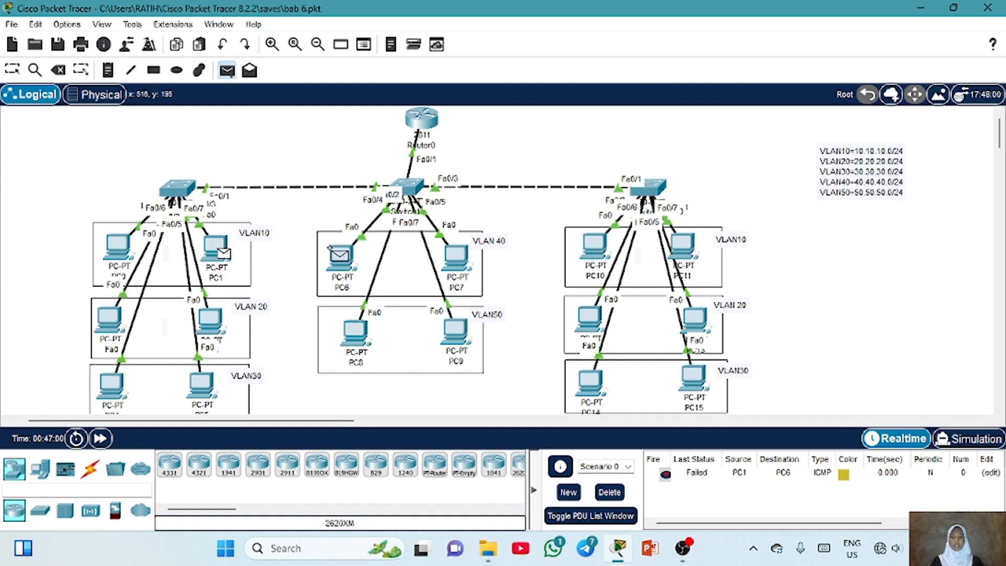
{"action": "left_click", "coordinate": [335, 250]}
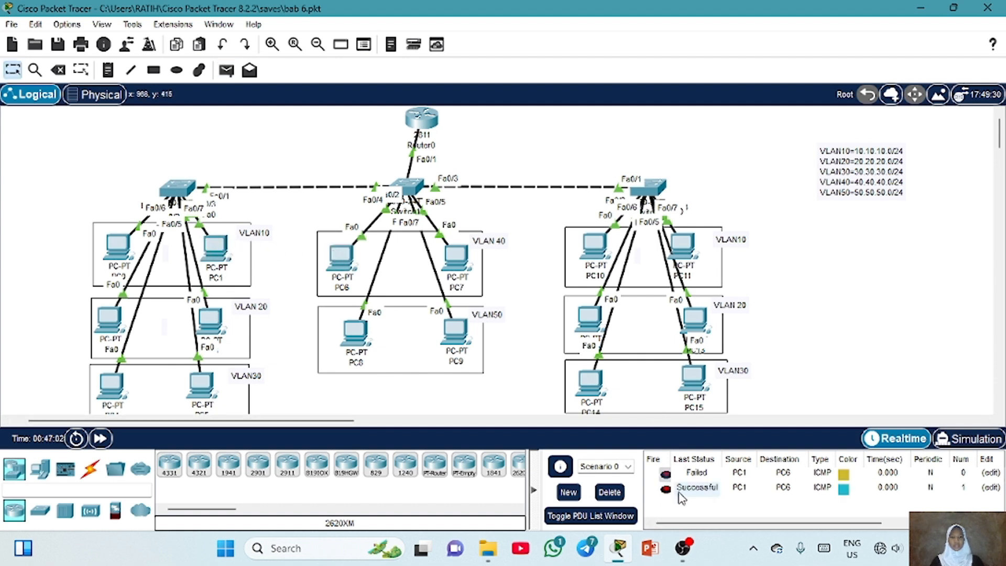
{"action": "left_click", "coordinate": [610, 492]}
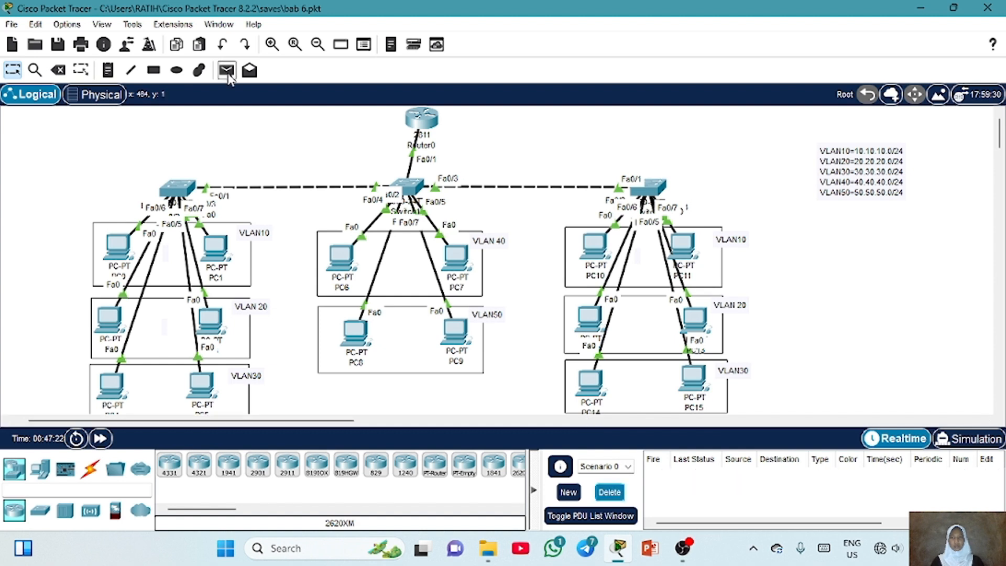
Send a simple PDU from PC14 to PC9
{"action": "left_click", "coordinate": [226, 70]}
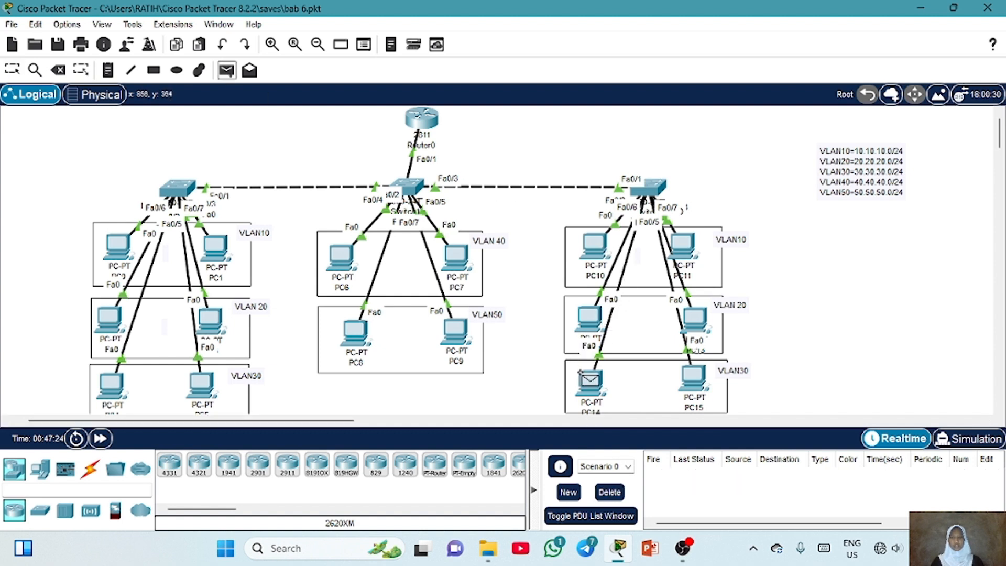
{"action": "left_click", "coordinate": [589, 381]}
{"action": "left_click", "coordinate": [440, 333]}
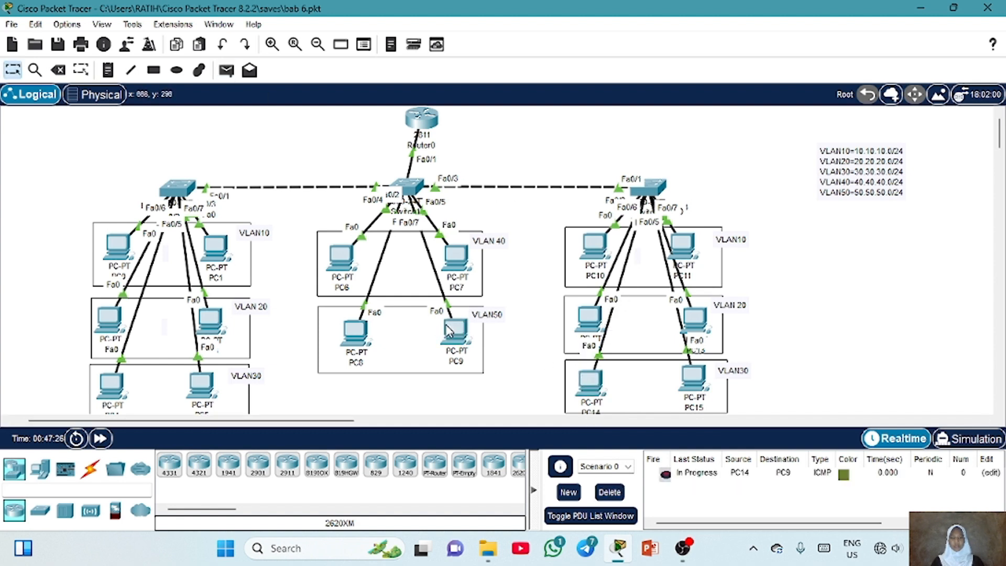
Send another simple PDU from PC14 to PC9
{"action": "left_click", "coordinate": [227, 70]}
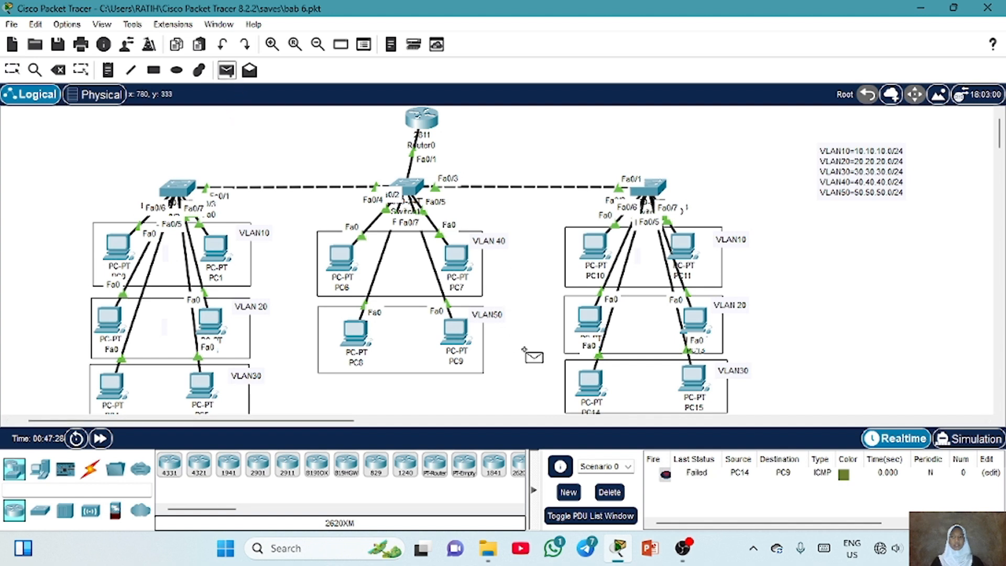
{"action": "left_click", "coordinate": [584, 378]}
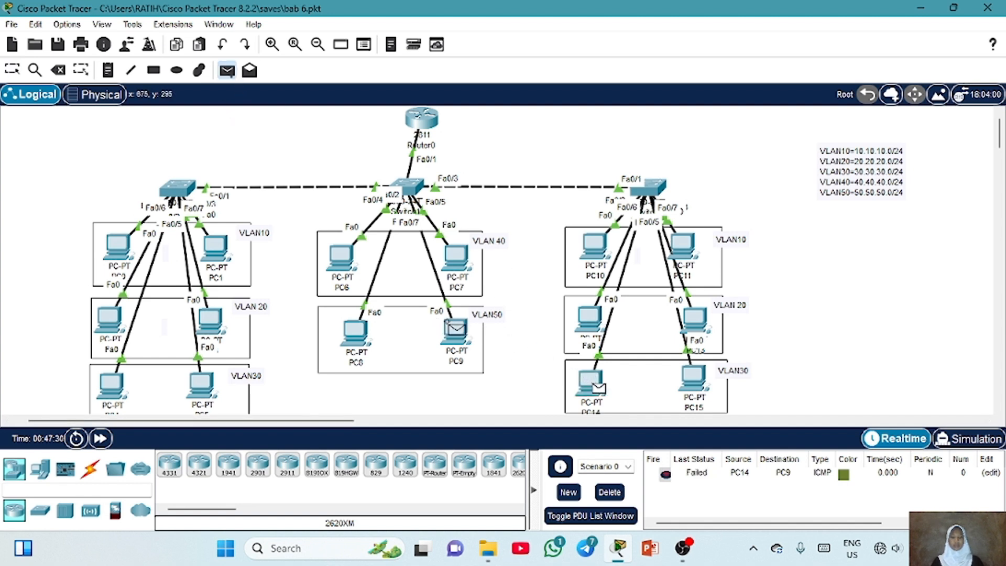
{"action": "left_click", "coordinate": [454, 327]}
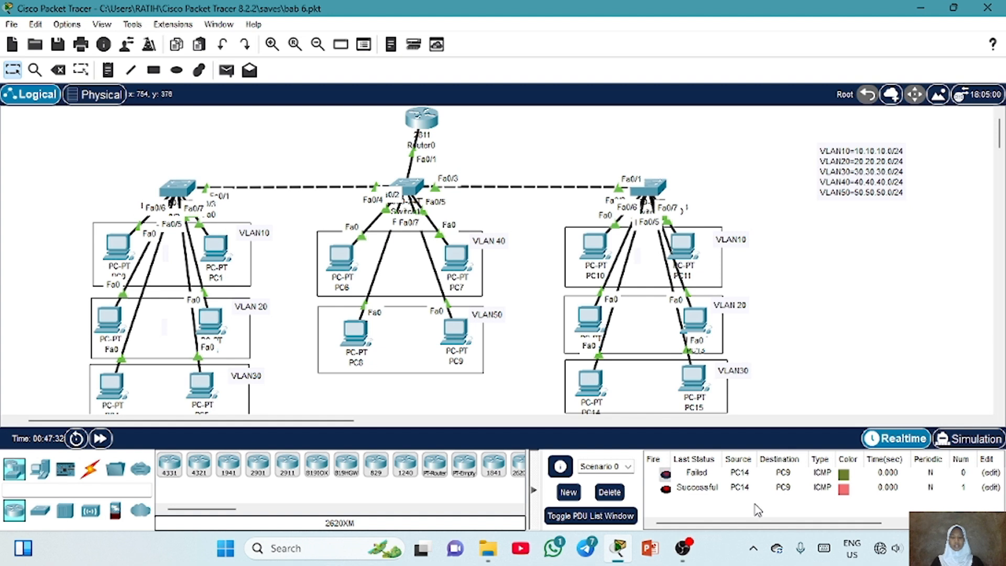
{"action": "mouse_move", "coordinate": [606, 283]}
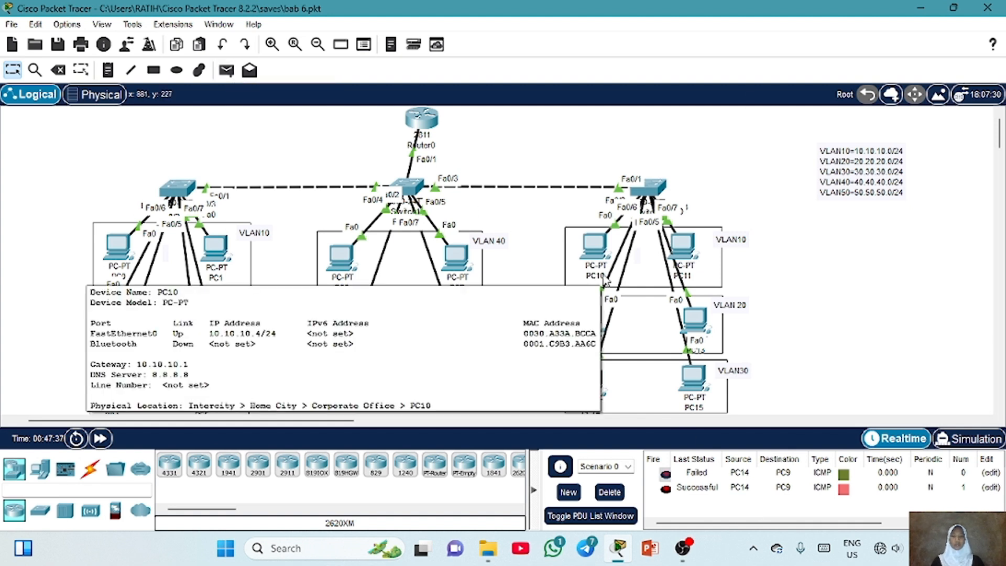